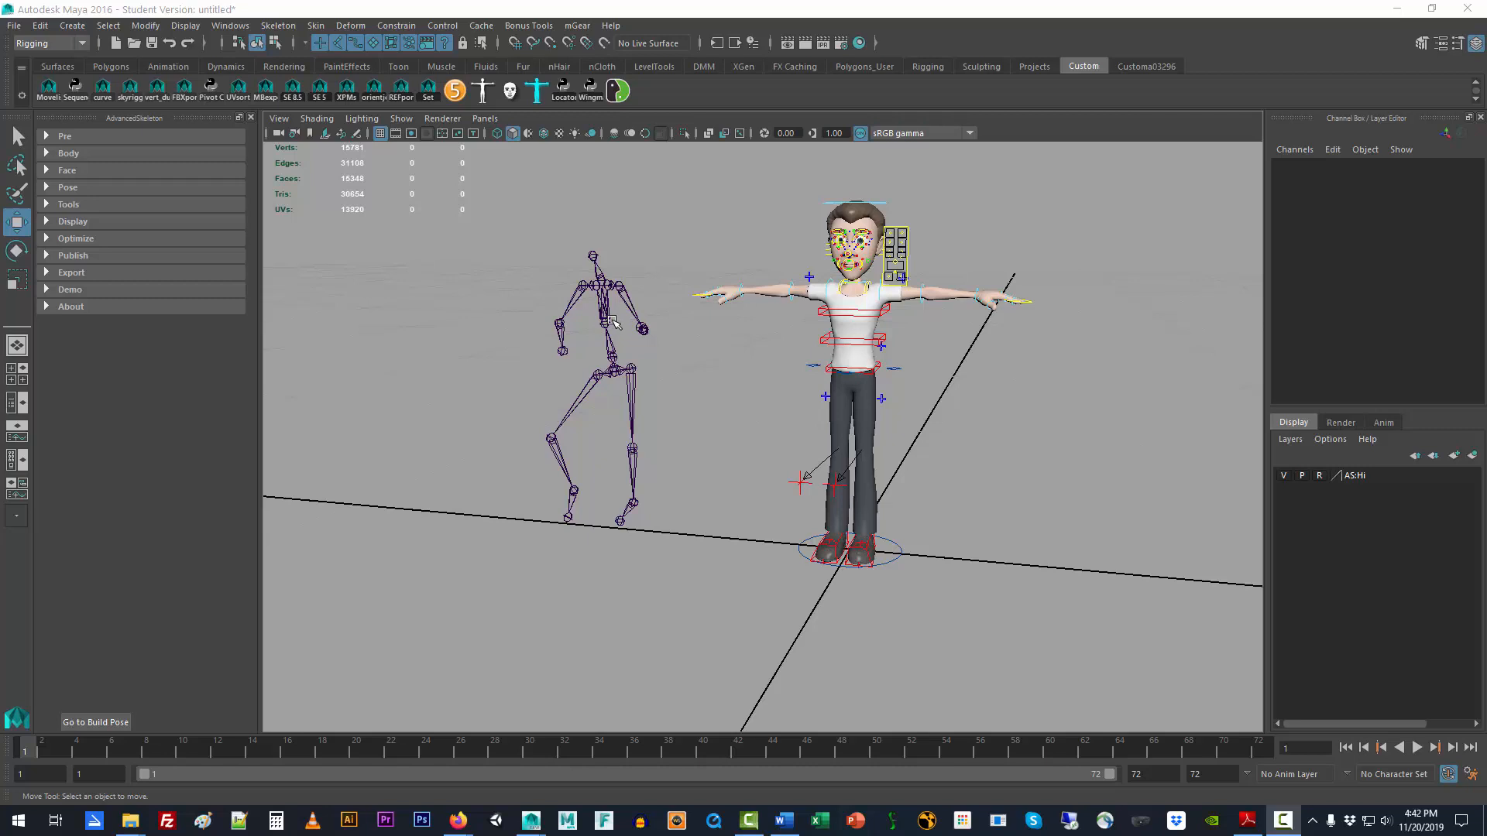
# - Launch MoCapMatcher from the rig picker's animation commands and reposition both windows beside the character
pyautogui.keyDown('alt'); pyautogui.moveTo(612, 323); pyautogui.dragTo(653, 322); pyautogui.keyUp('alt')
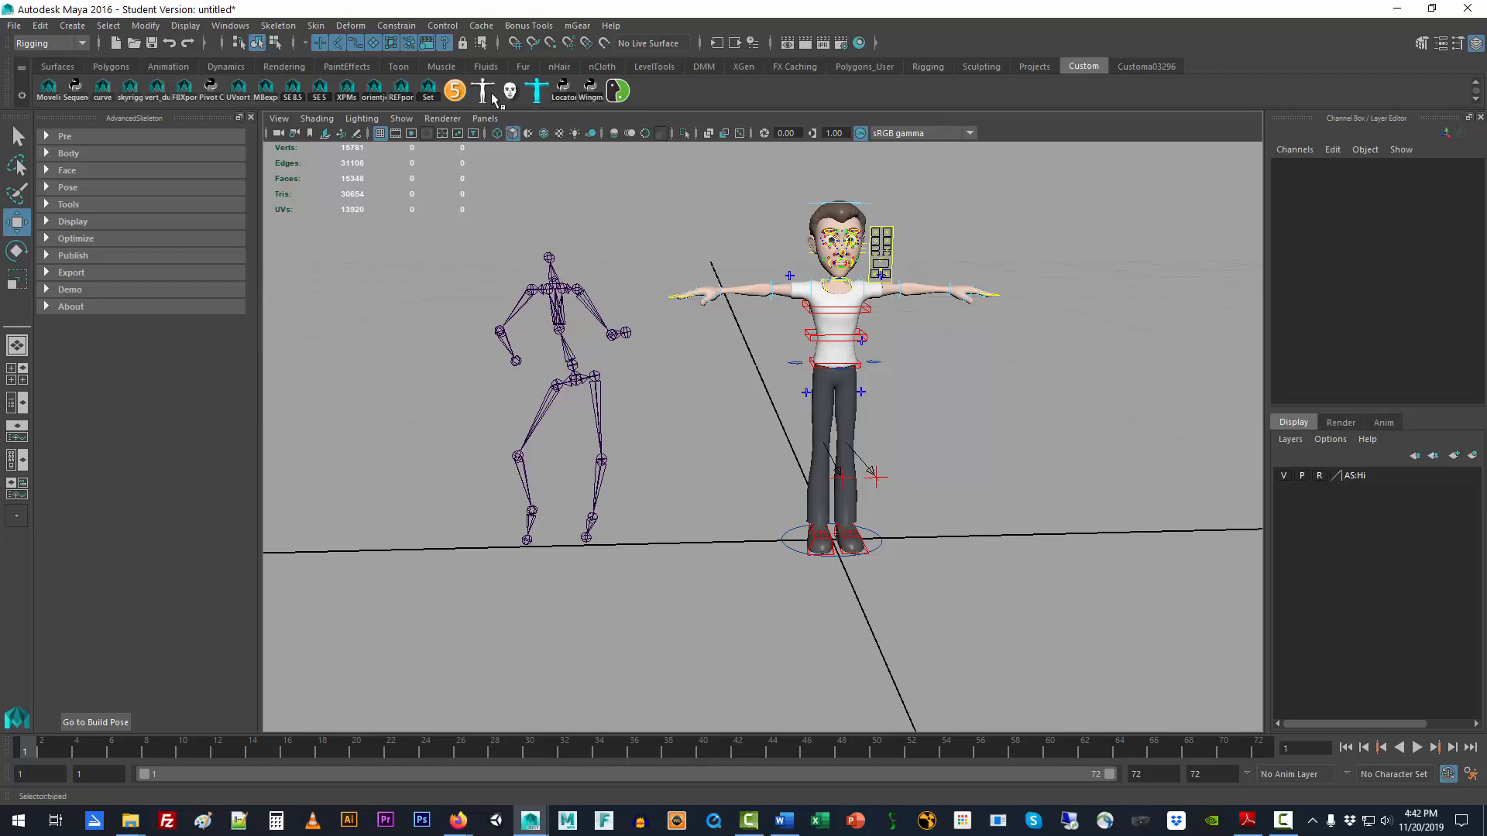
pyautogui.click(536, 93)
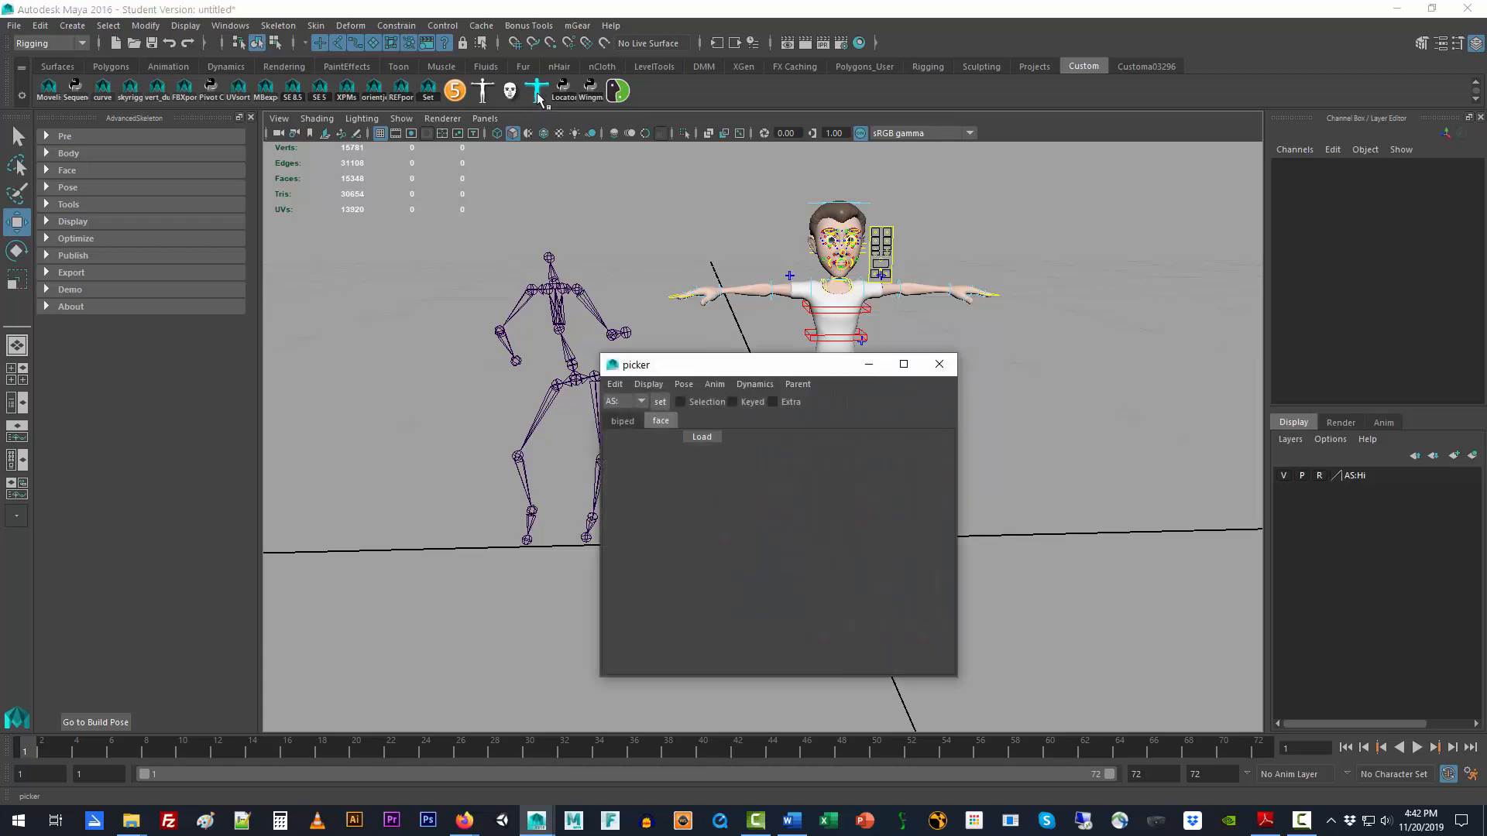
pyautogui.moveTo(773, 375); pyautogui.dragTo(1051, 356)
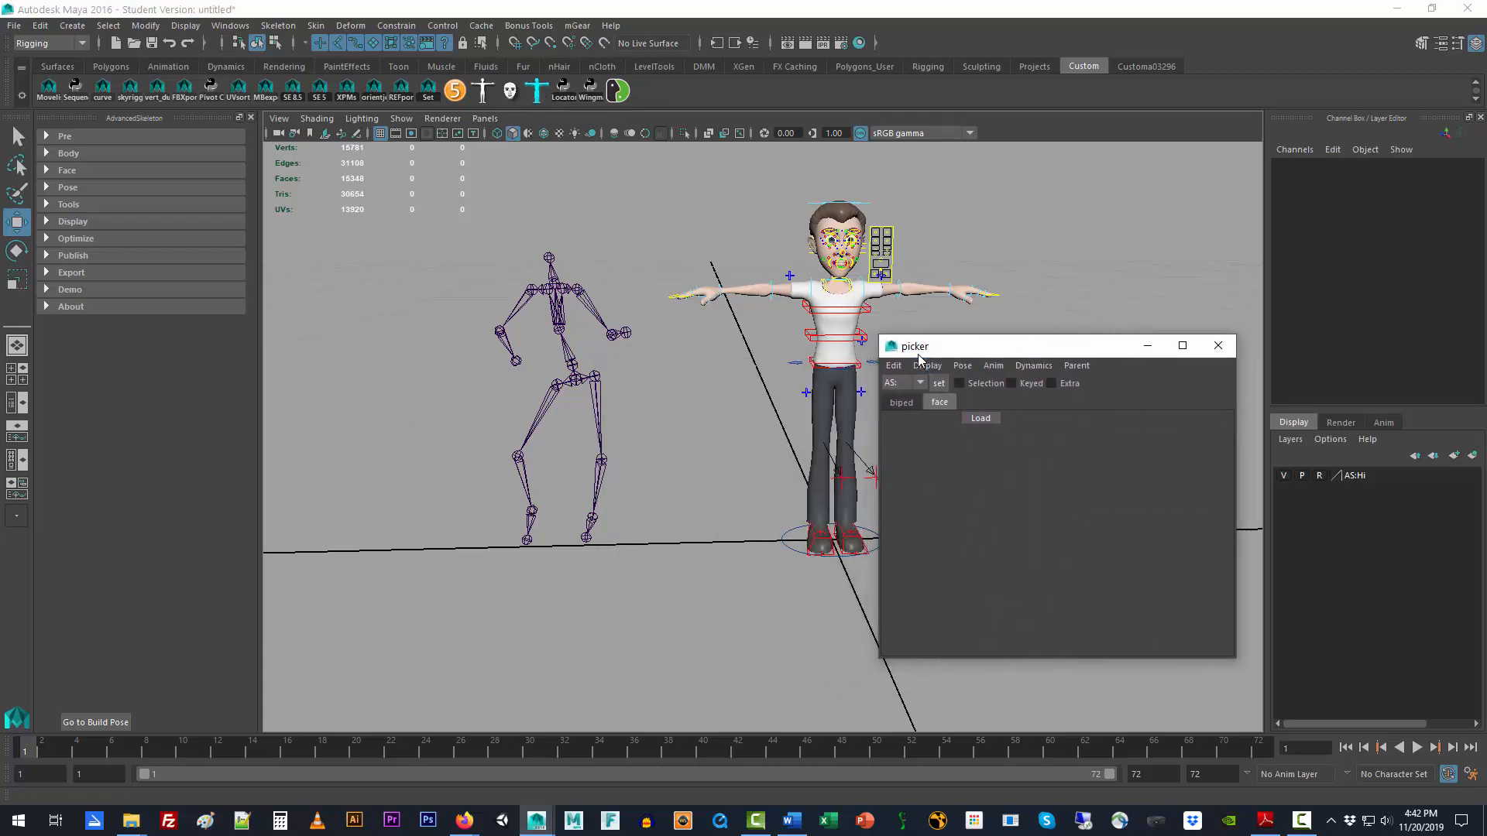
pyautogui.click(994, 366)
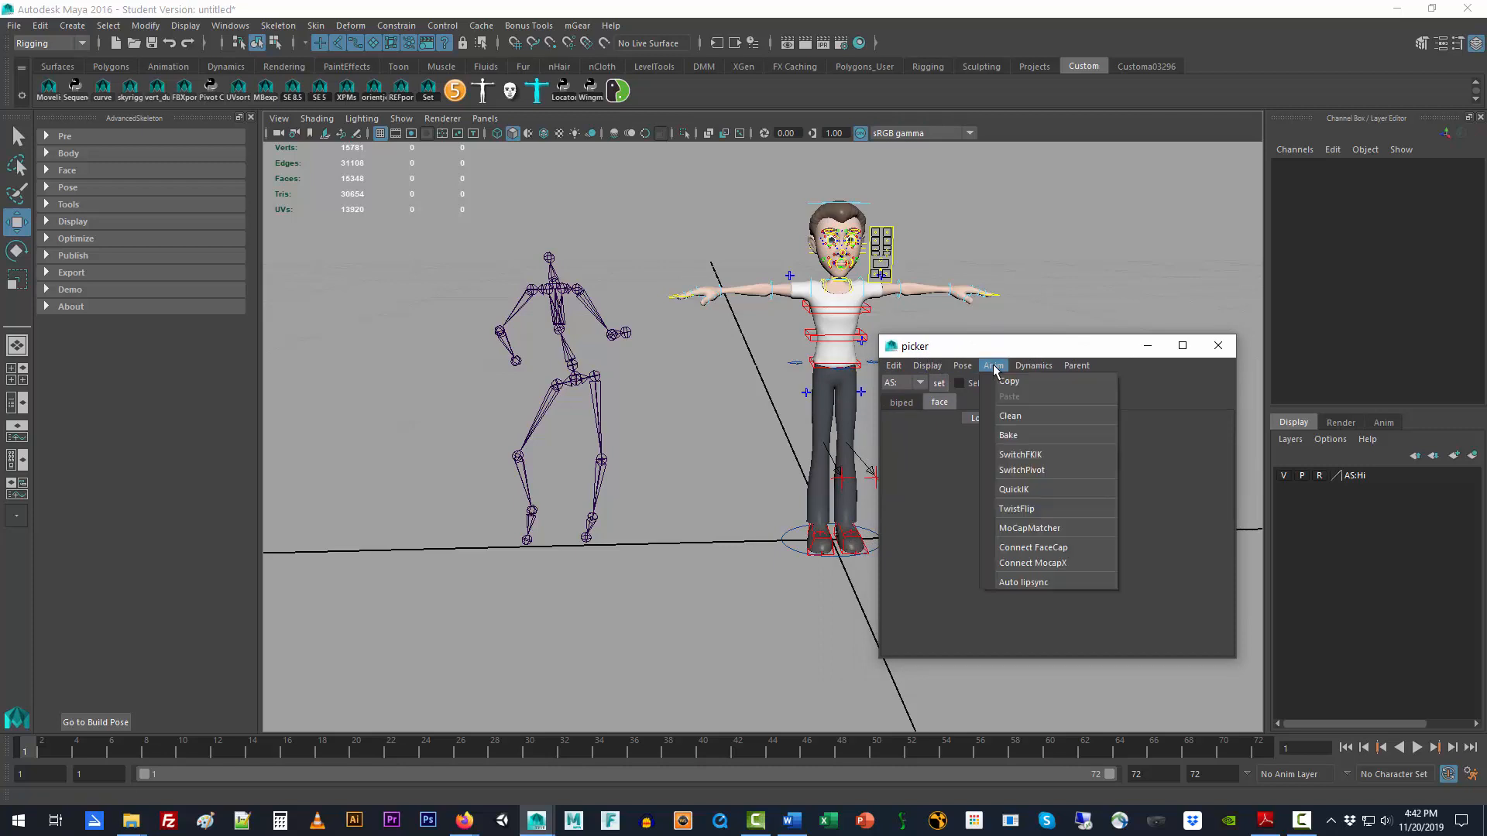
pyautogui.click(1073, 528)
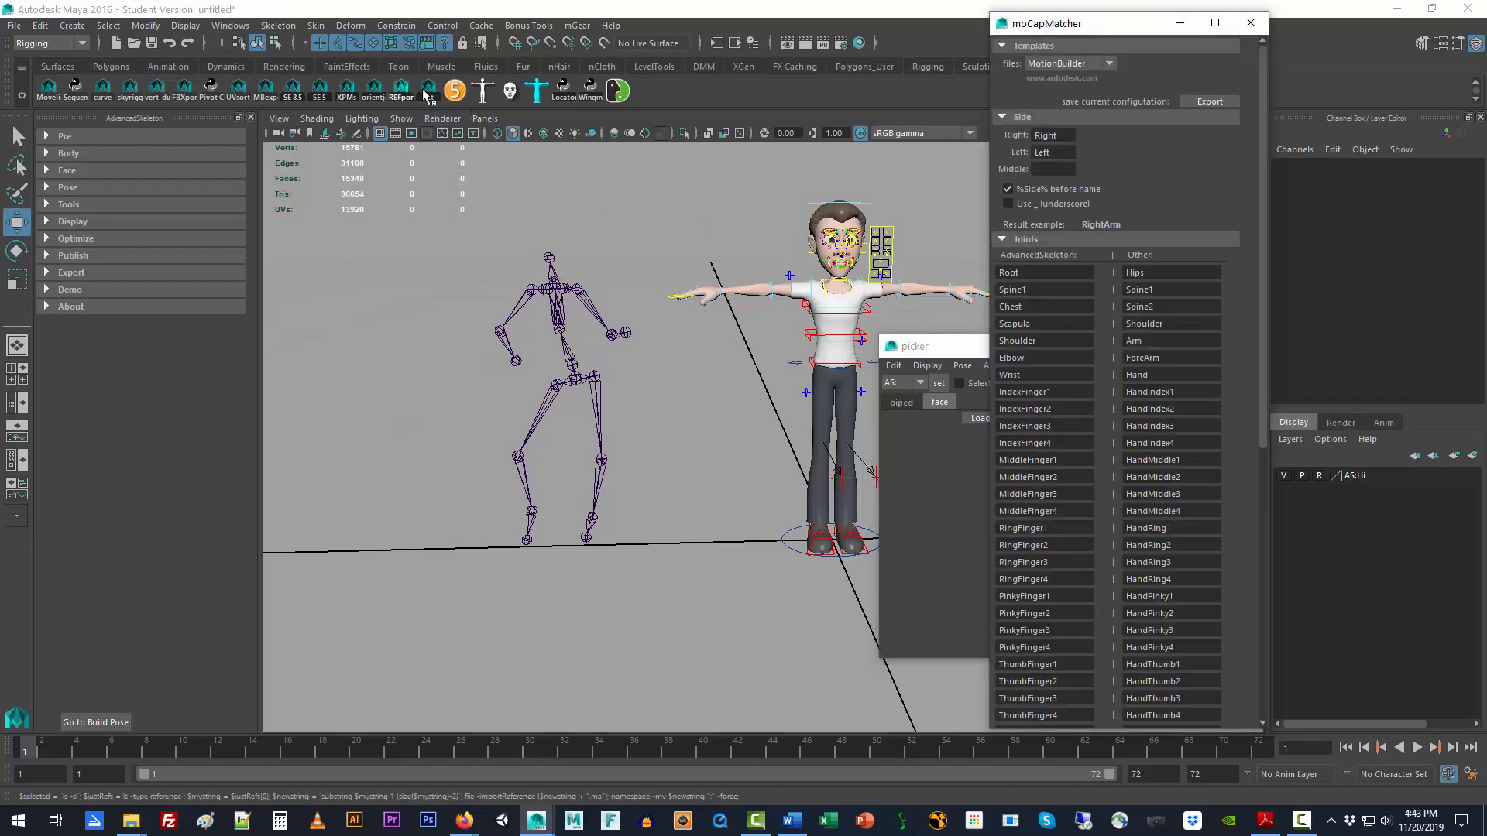
pyautogui.click(453, 92)
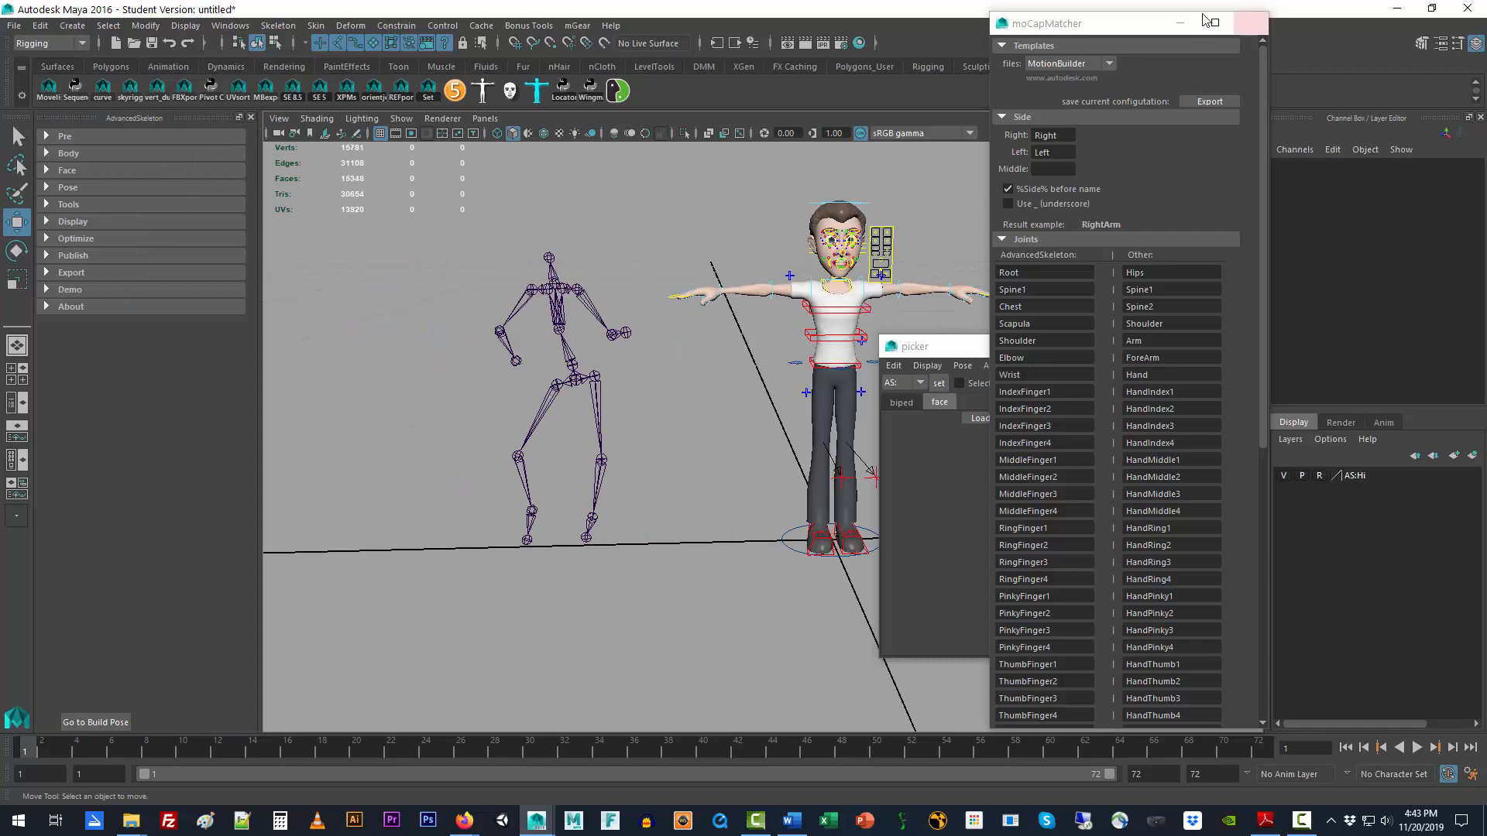
pyautogui.moveTo(1158, 16); pyautogui.dragTo(1167, 110)
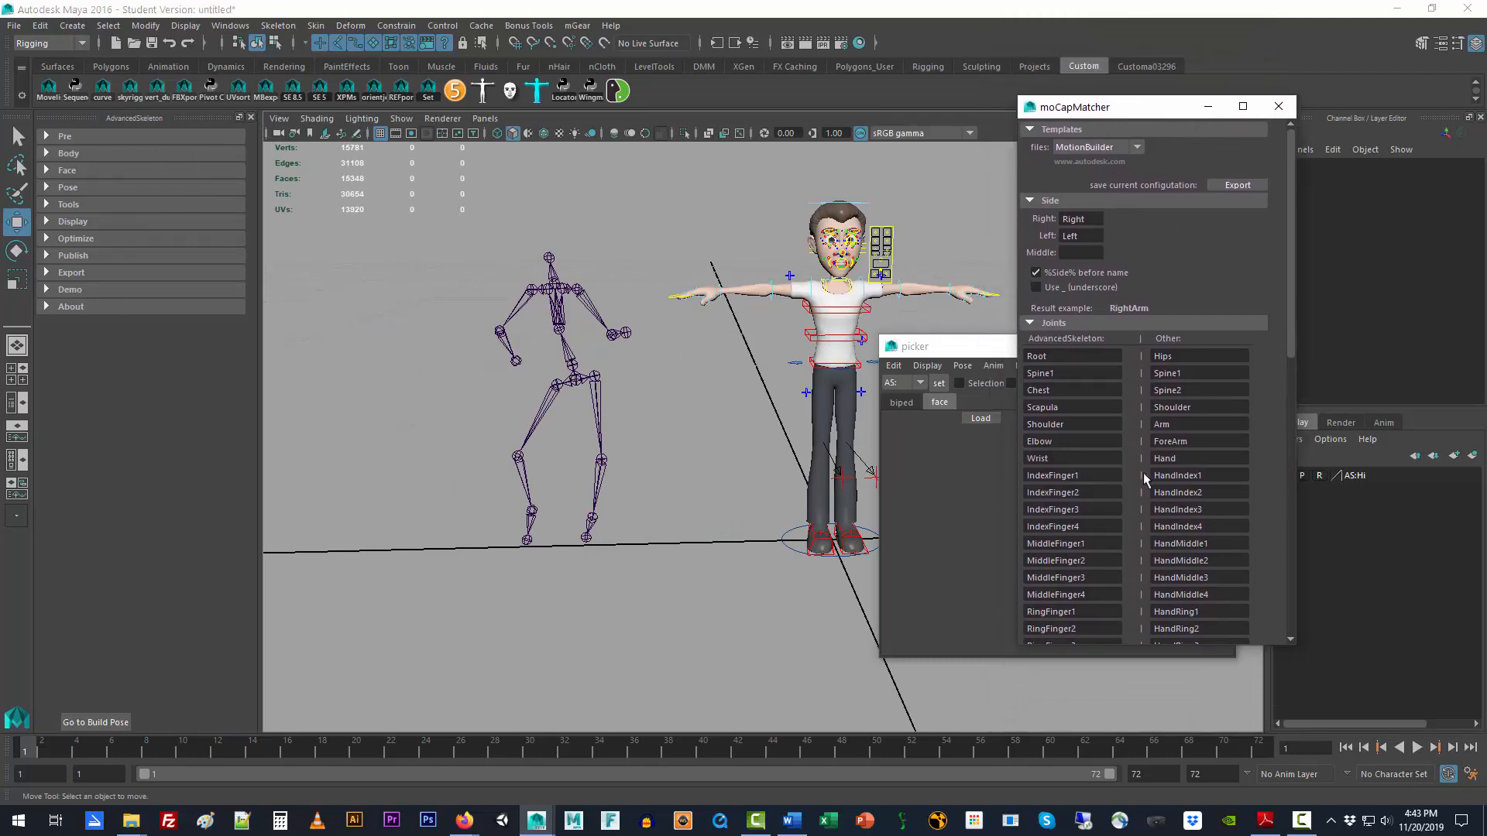
# - Replace the docked AdvancedSkeleton panel with a floating AdvancedSkeleton5 window placed beside the mocap skeleton
pyautogui.doubleClick(184, 119)
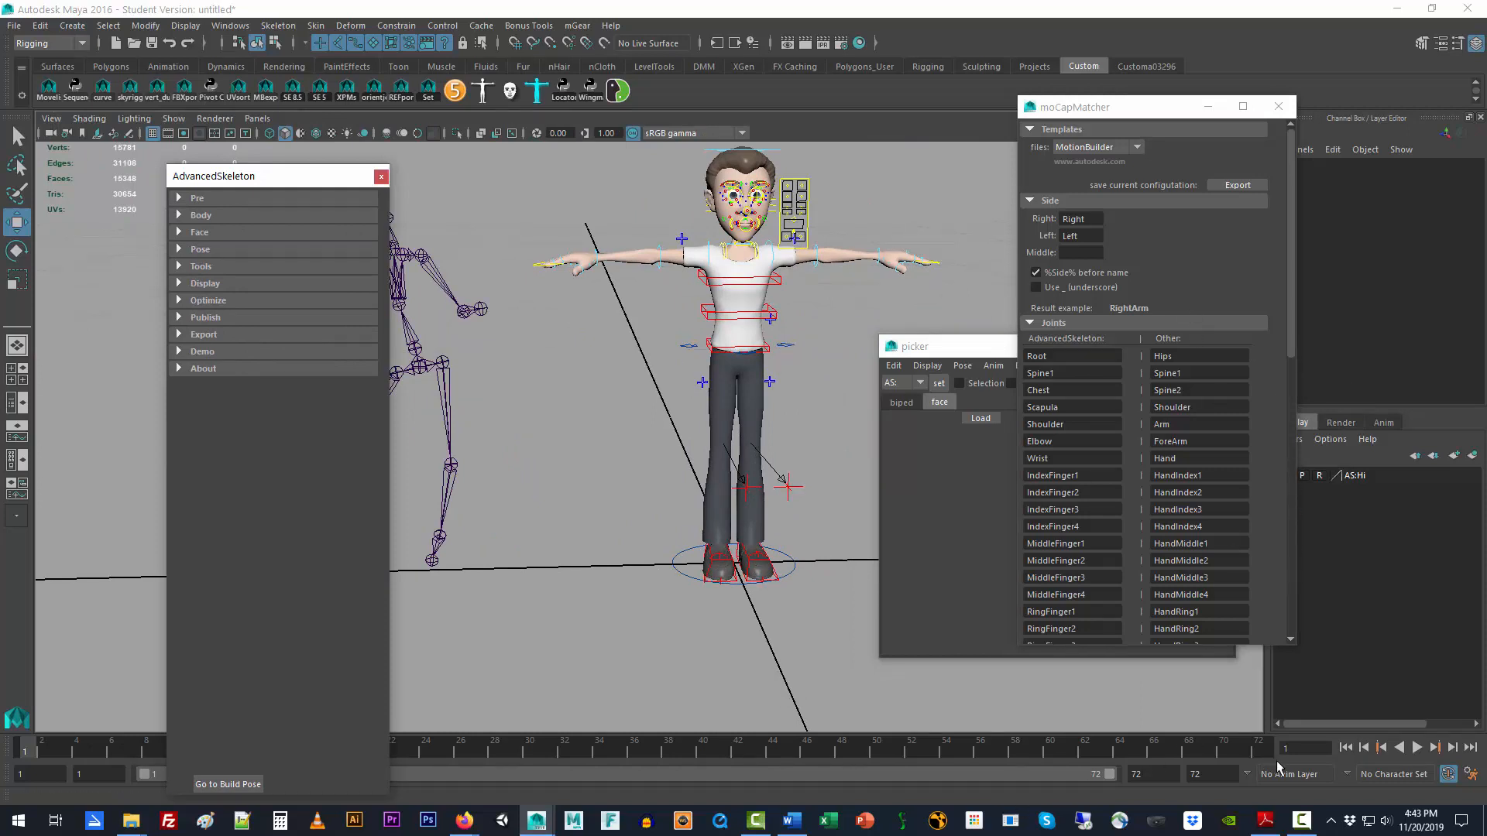
pyautogui.click(381, 179)
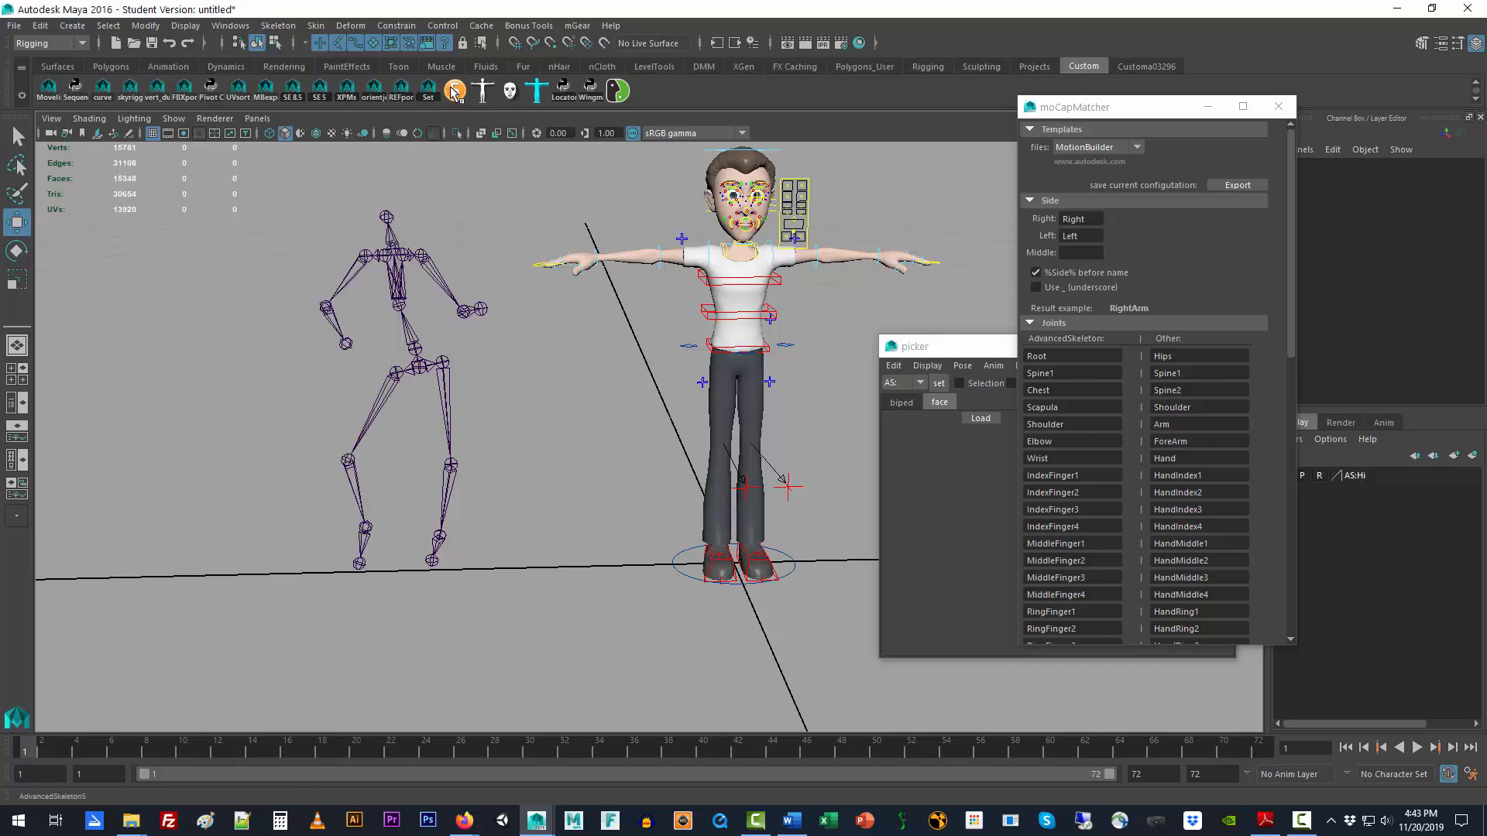
pyautogui.click(454, 91)
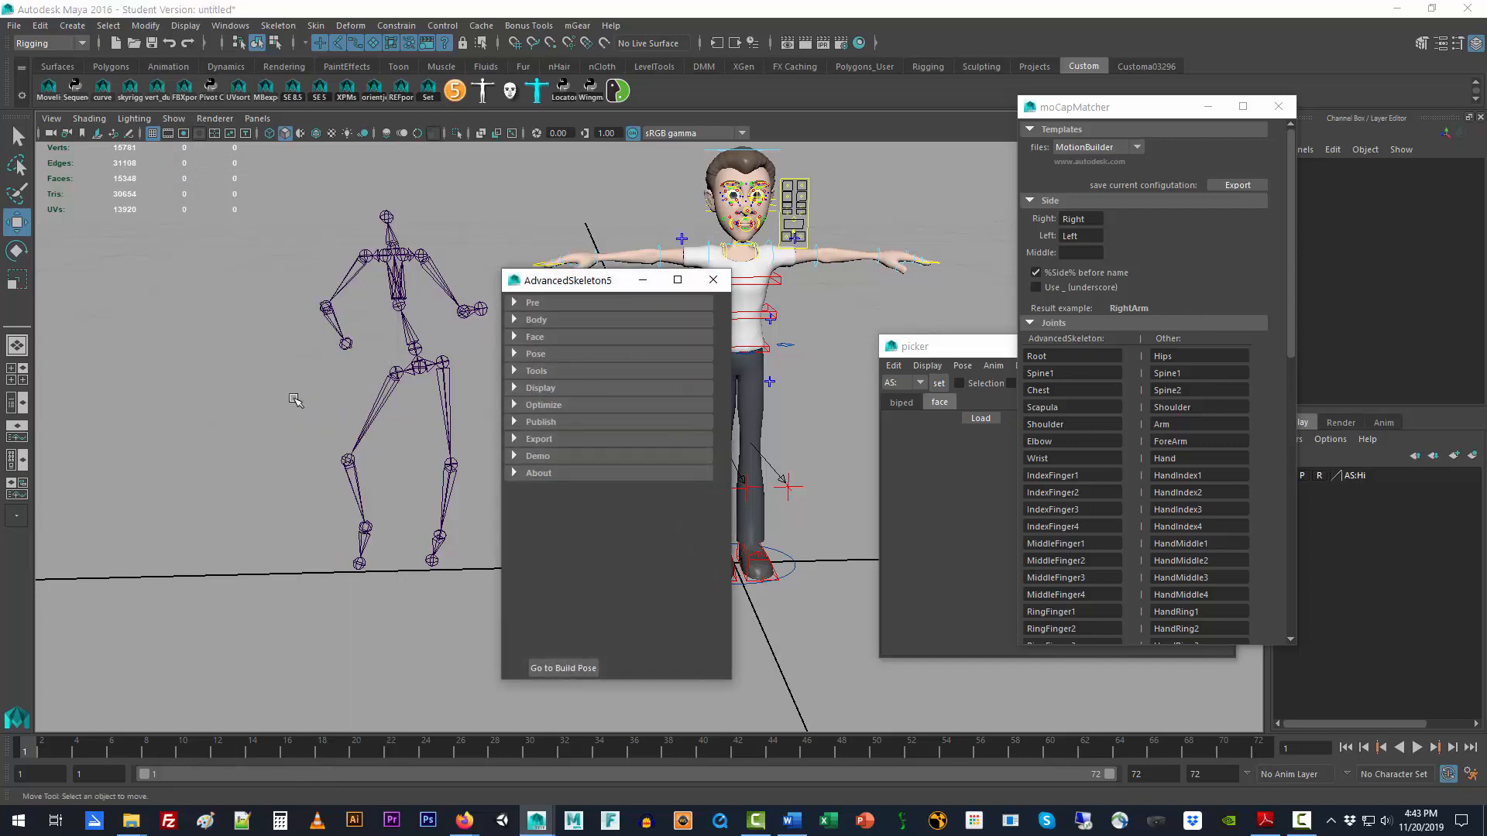
pyautogui.moveTo(628, 285); pyautogui.dragTo(200, 262)
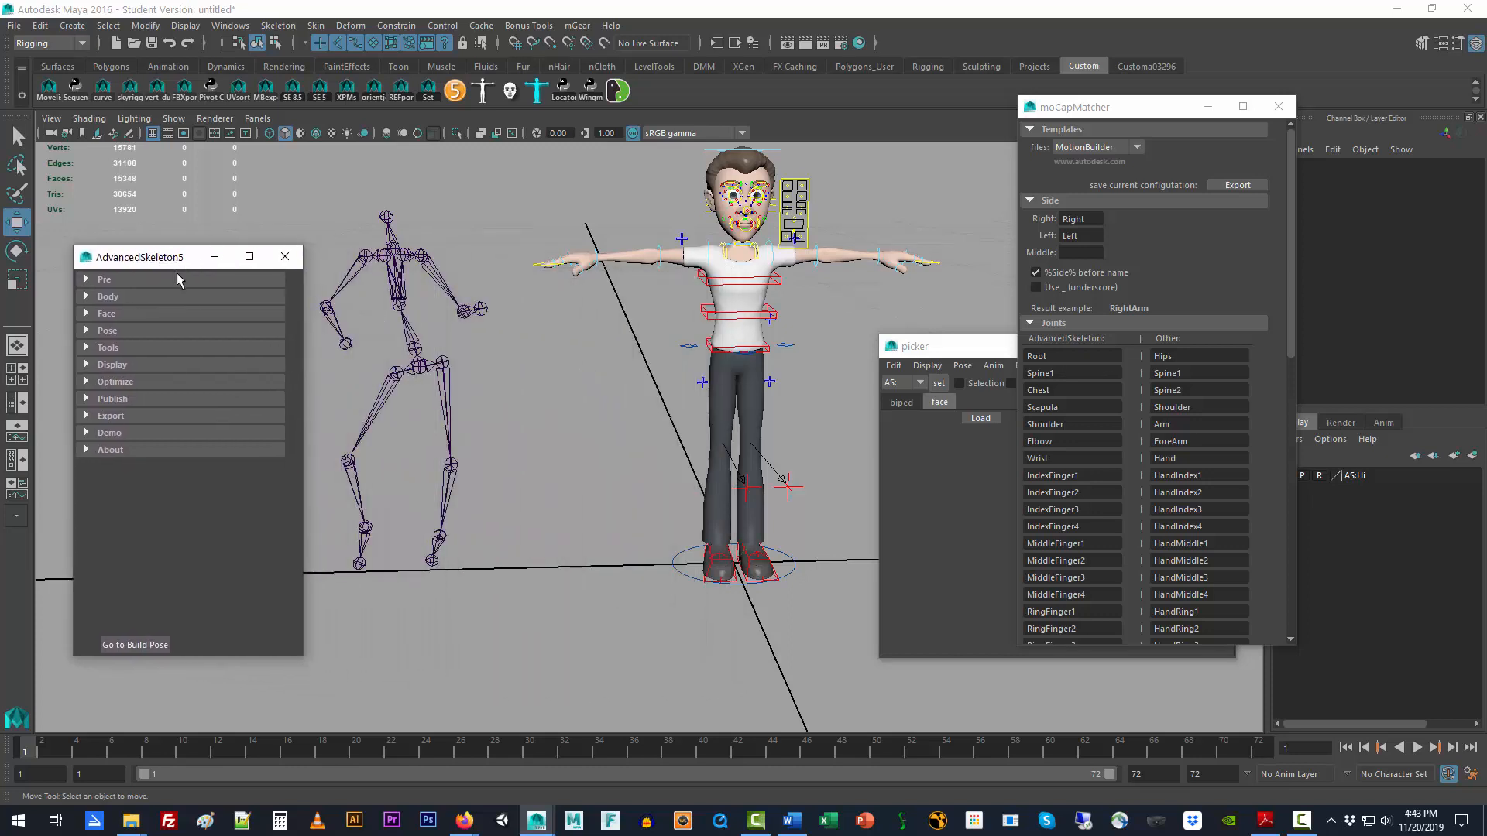
# - Close the moCapMatcher window and reopen the picker to view its animation commands
pyautogui.click(1277, 106)
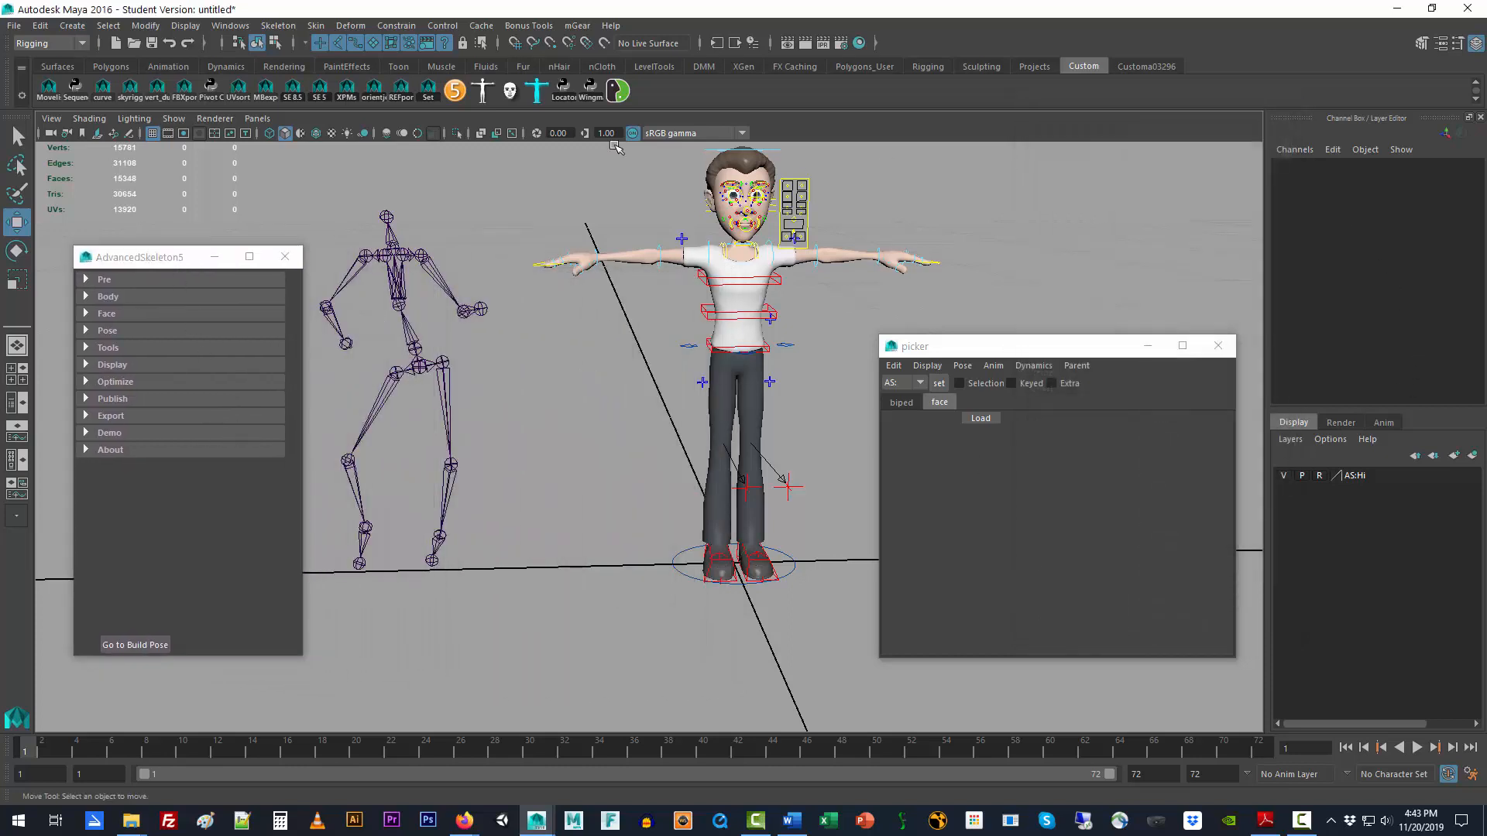
pyautogui.click(1218, 345)
pyautogui.click(537, 91)
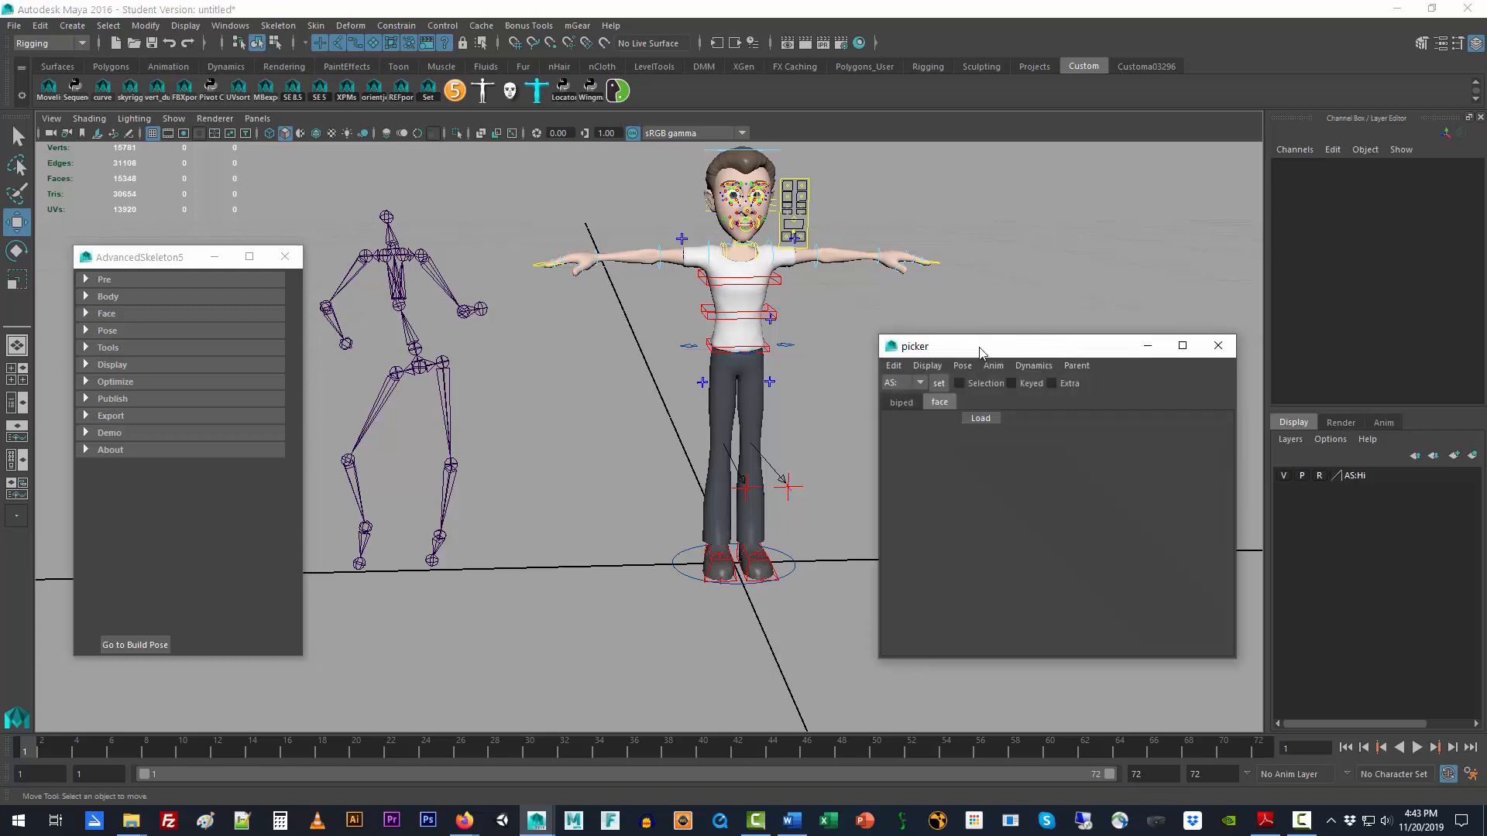
pyautogui.click(1003, 370)
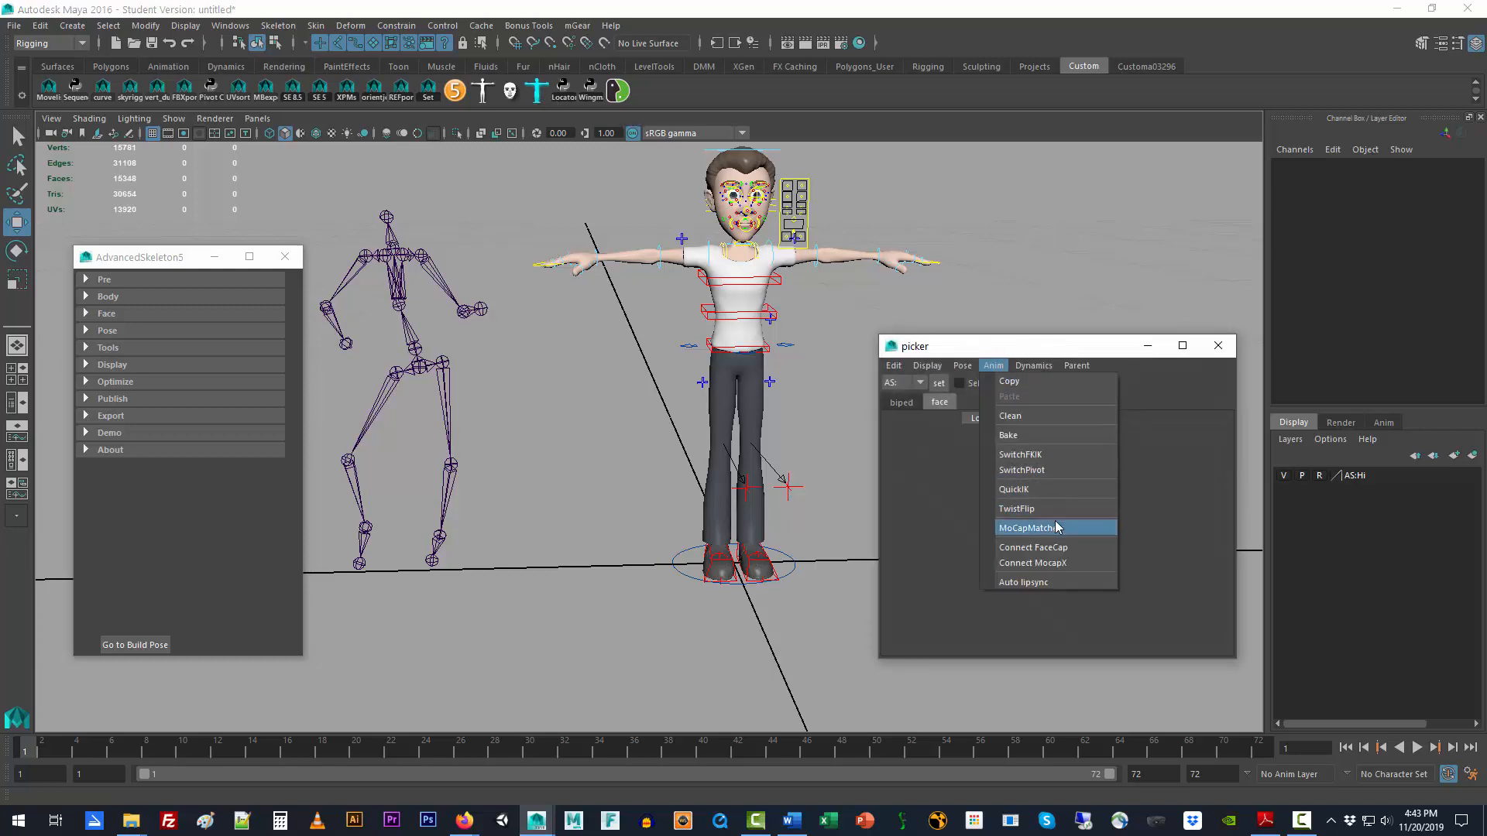
pyautogui.click(1218, 345)
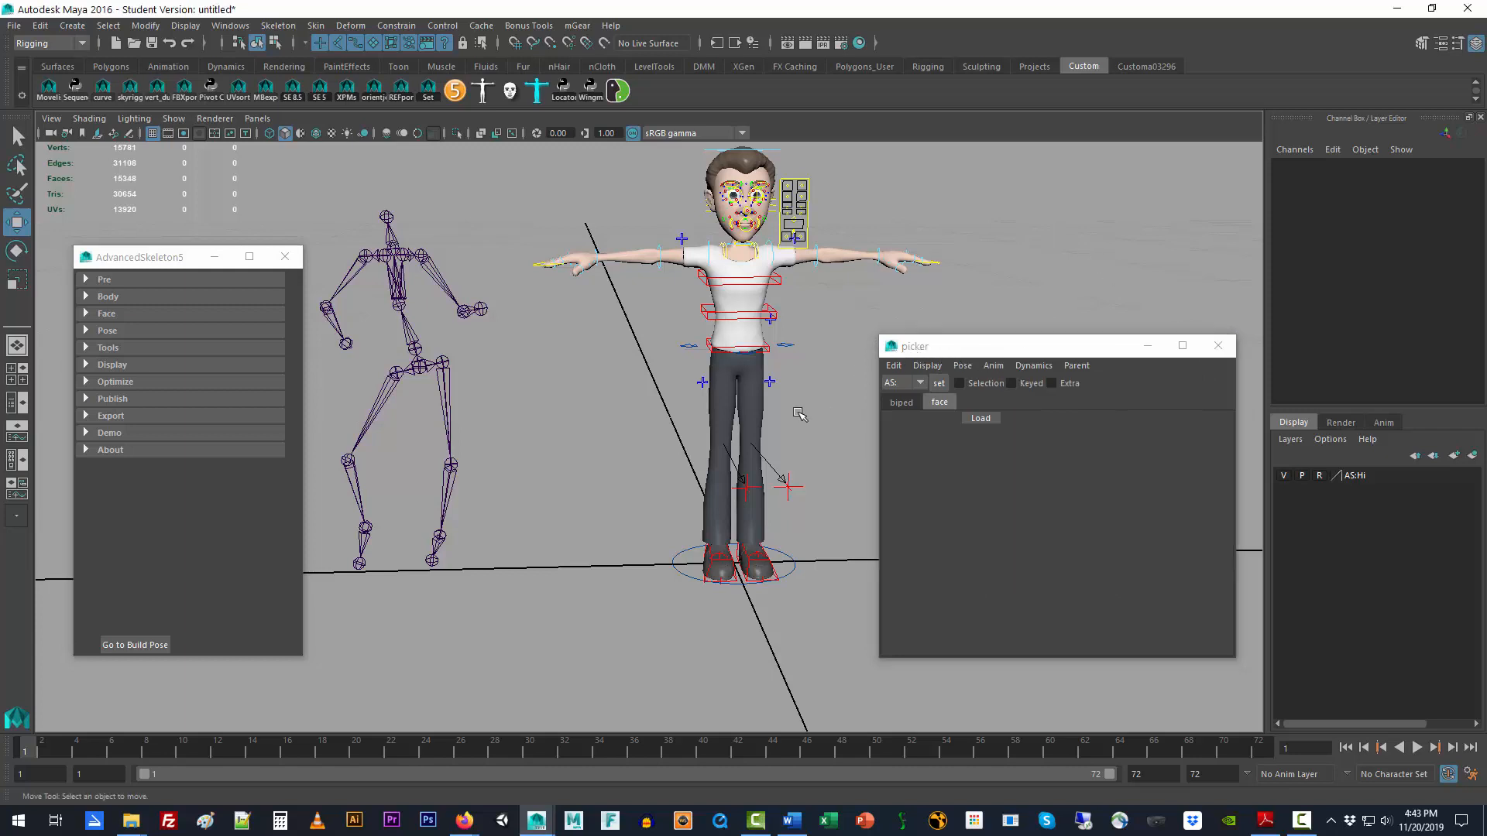
# - Select the mocap skeleton's left arm joint and walk up the hierarchy to its parent group, group1
pyautogui.click(447, 287)
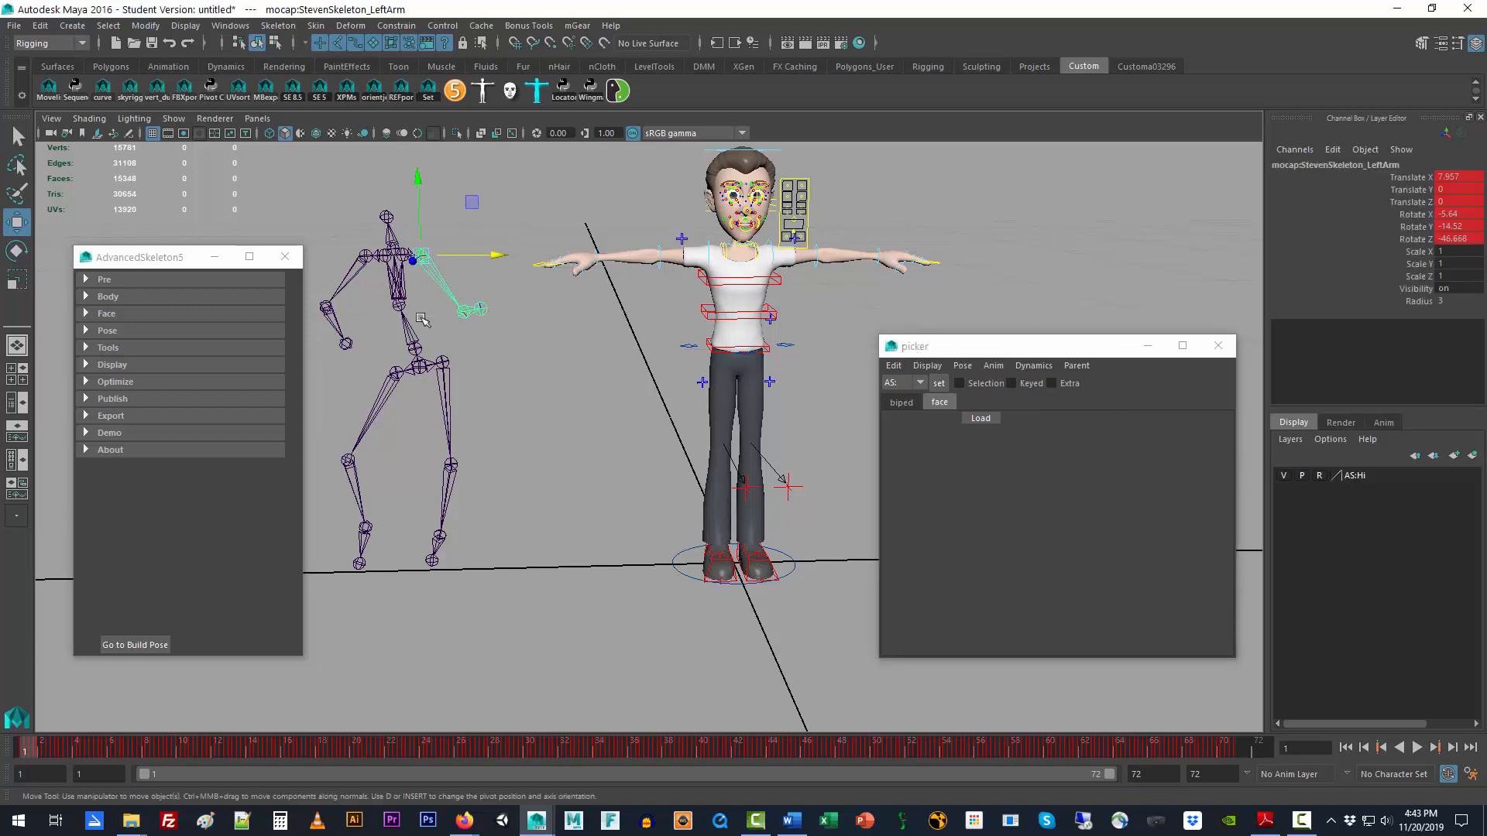
pyautogui.press('Up')
pyautogui.press('Up')
pyautogui.press('Up')
pyautogui.press('Up')
pyautogui.press('Up')
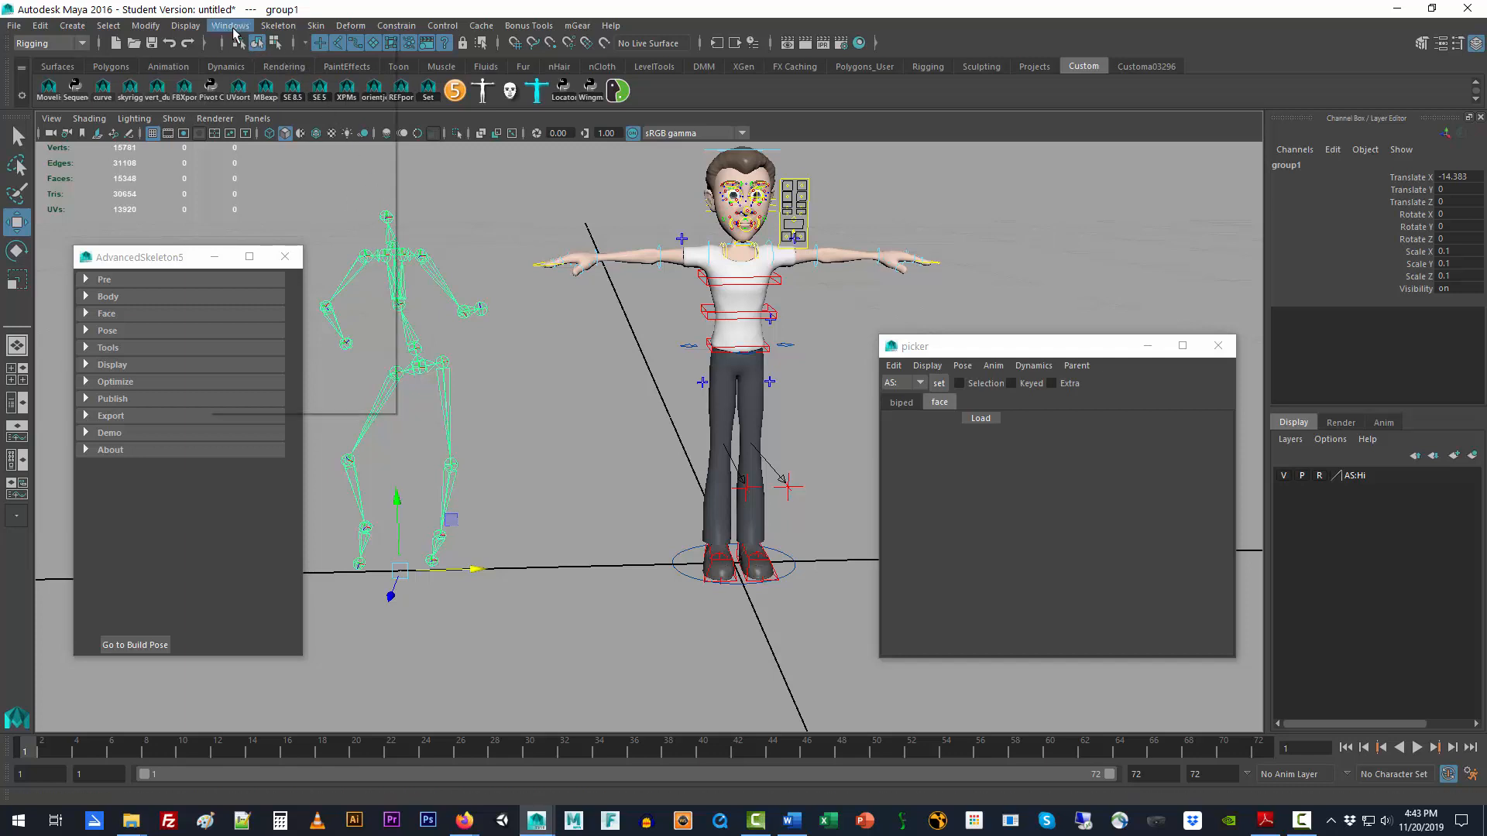
# - Open the Outliner, expand group1 and select the mocap:StevenSkeleton_Hips joint to inspect its name
pyautogui.click(230, 26)
pyautogui.click(287, 159)
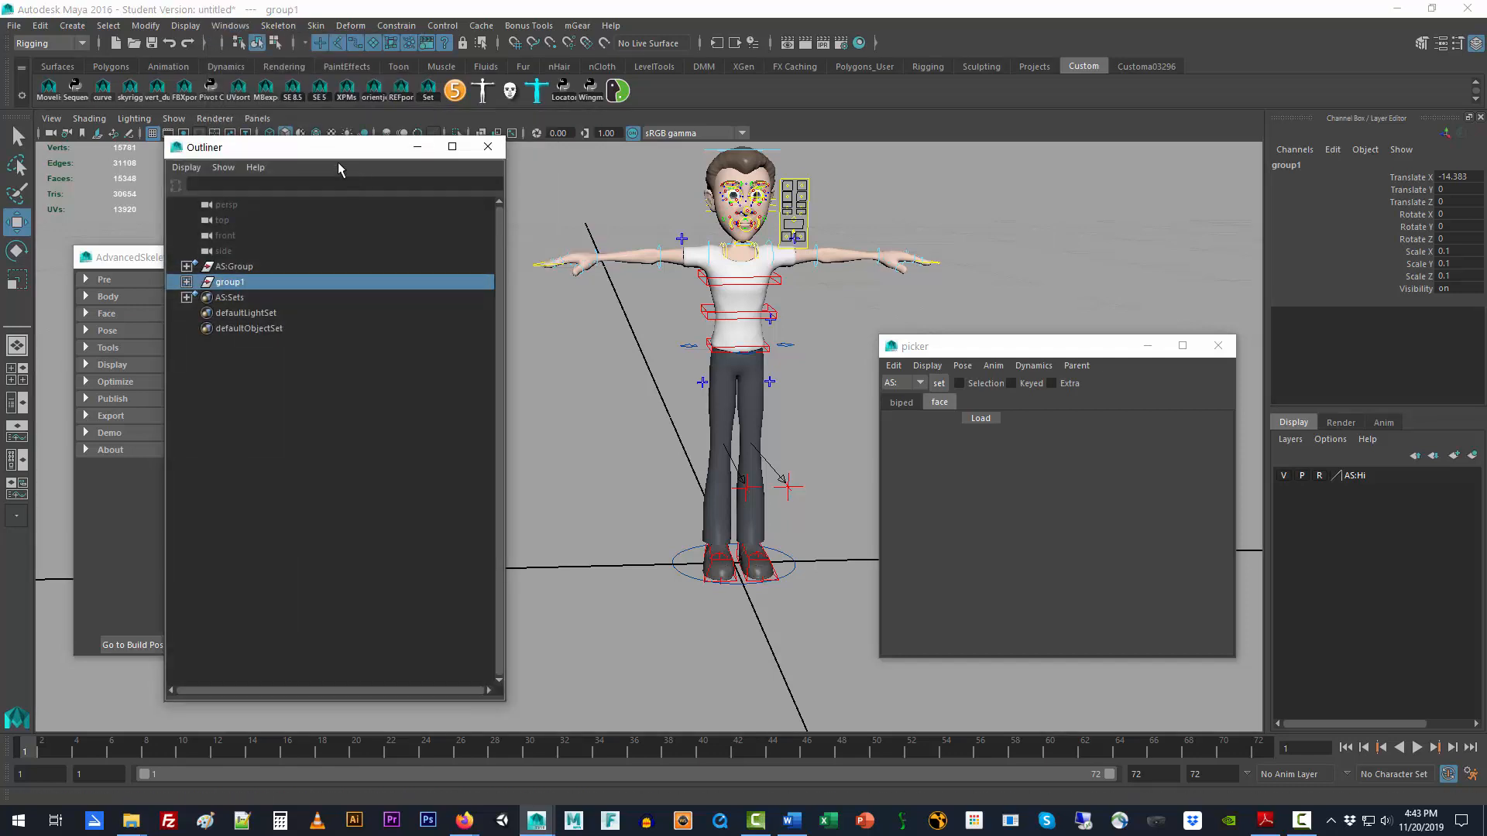
pyautogui.moveTo(338, 148); pyautogui.dragTo(745, 140)
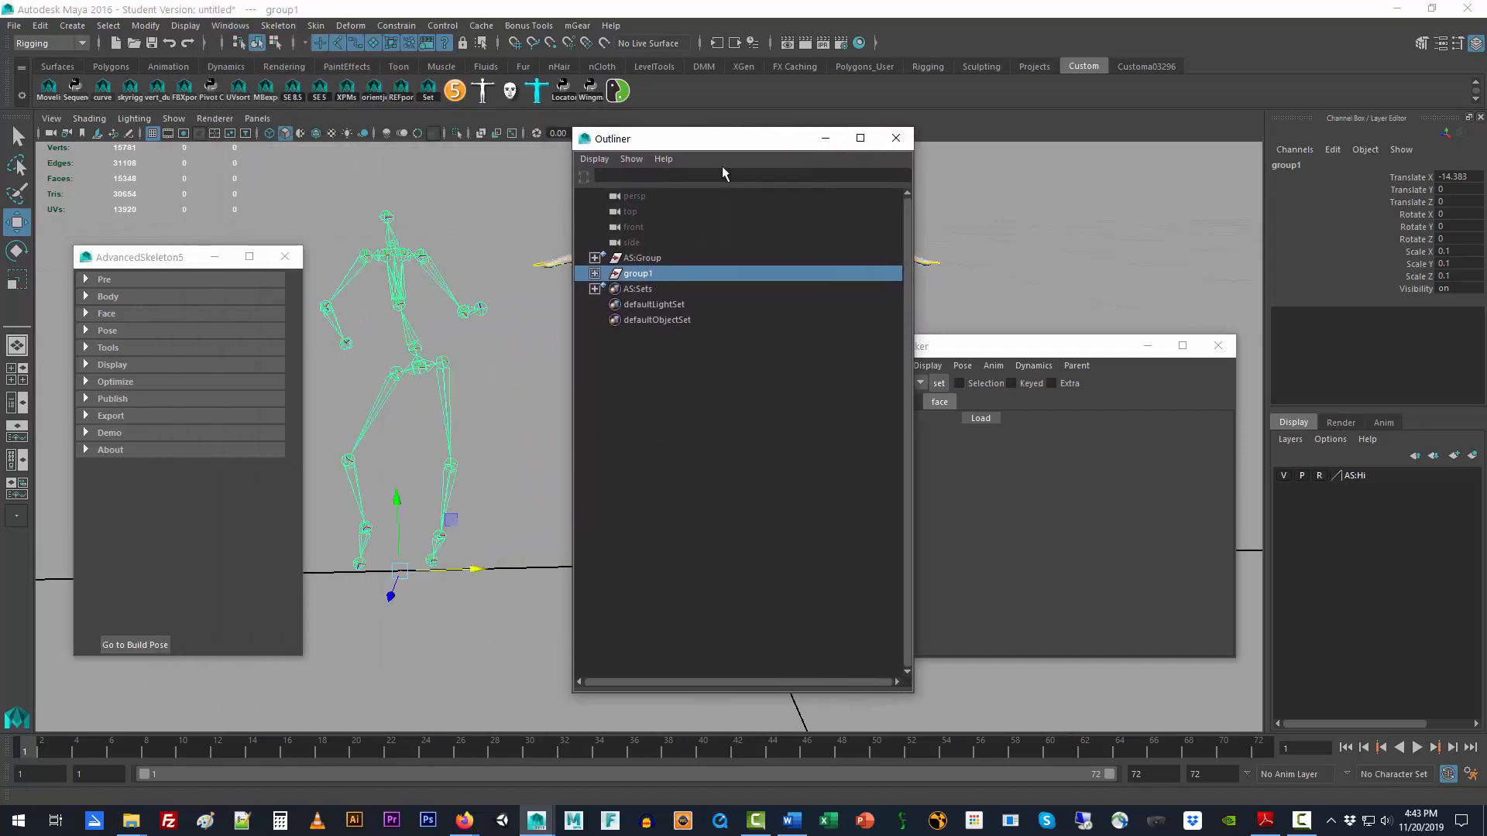
pyautogui.click(595, 274)
pyautogui.click(657, 290)
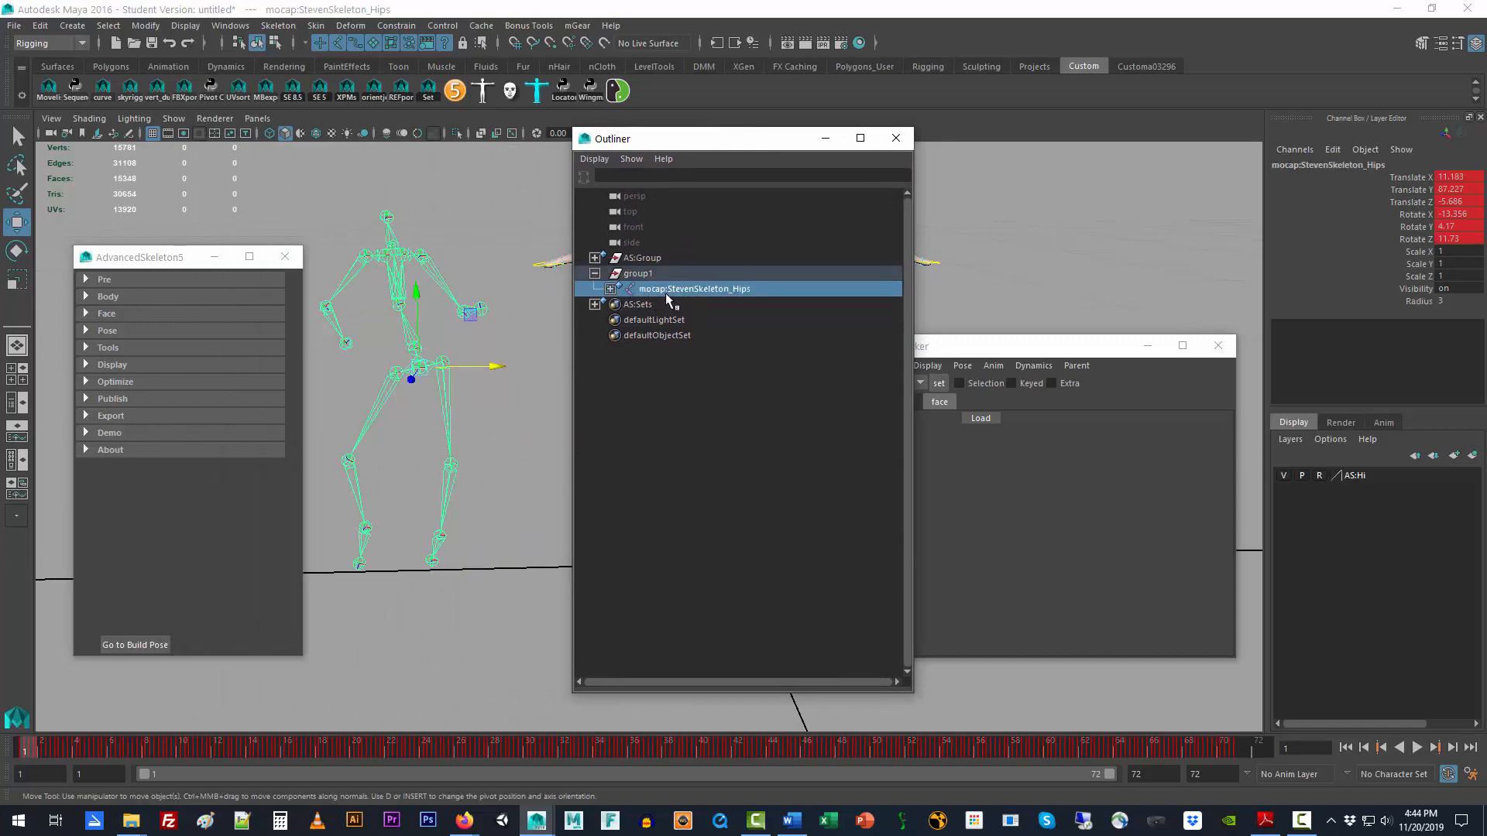
# - Open test.fbx from the Advanced Skeleton FBX folder without saving the untitled scene
pyautogui.click(14, 25)
pyautogui.click(39, 51)
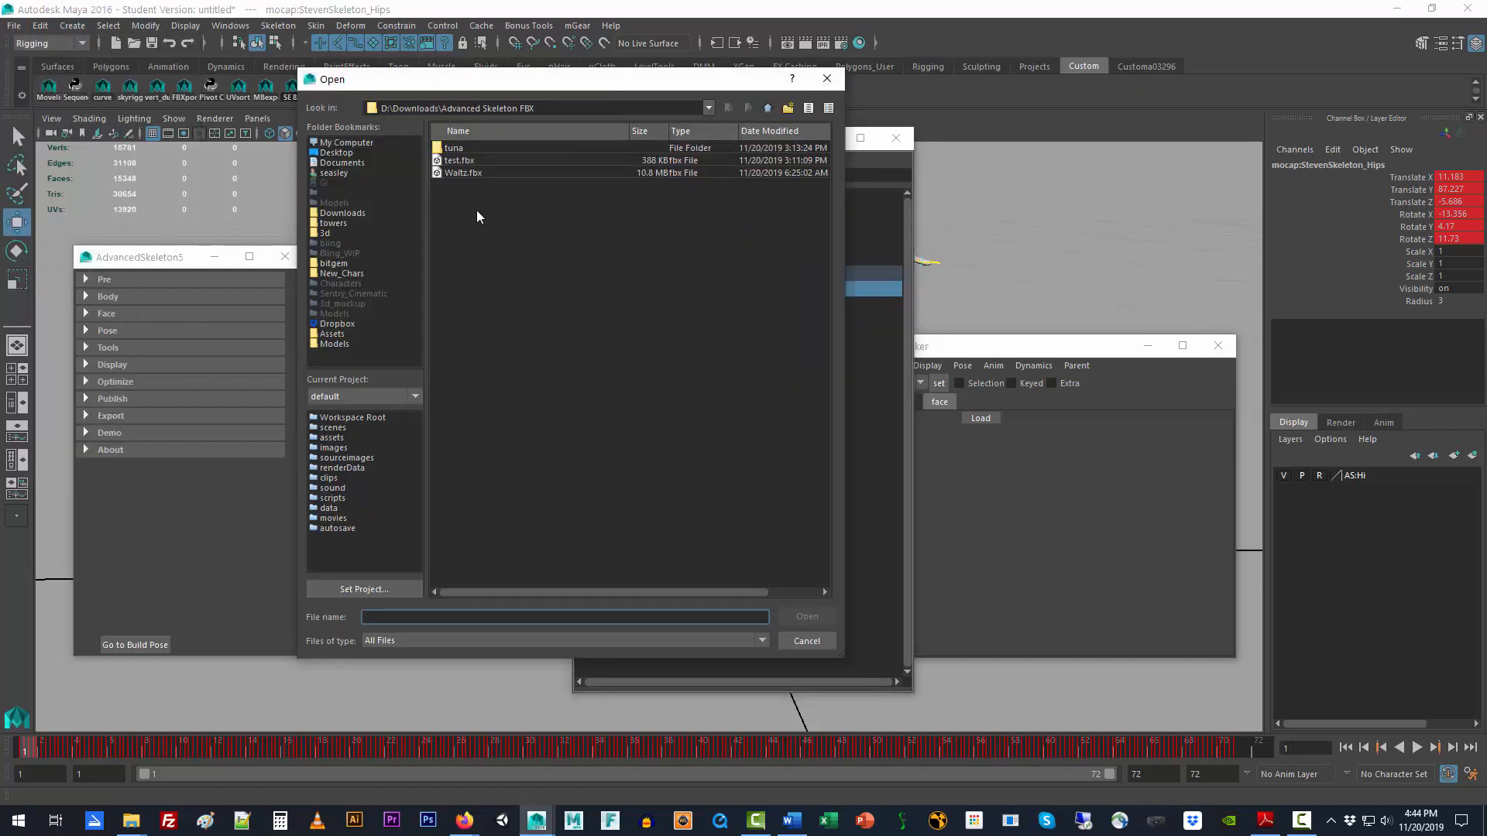
pyautogui.click(459, 160)
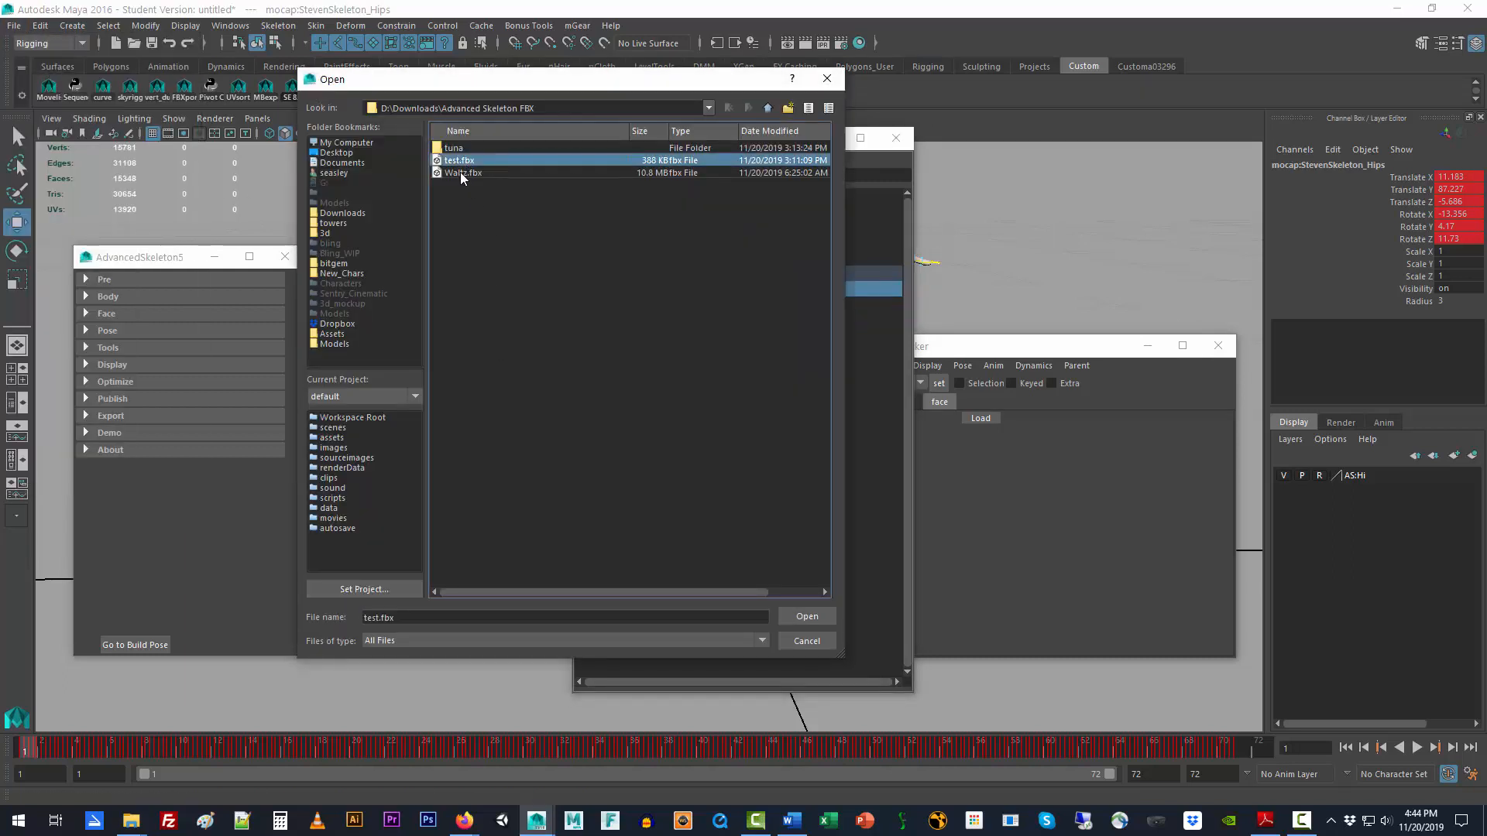
pyautogui.click(806, 616)
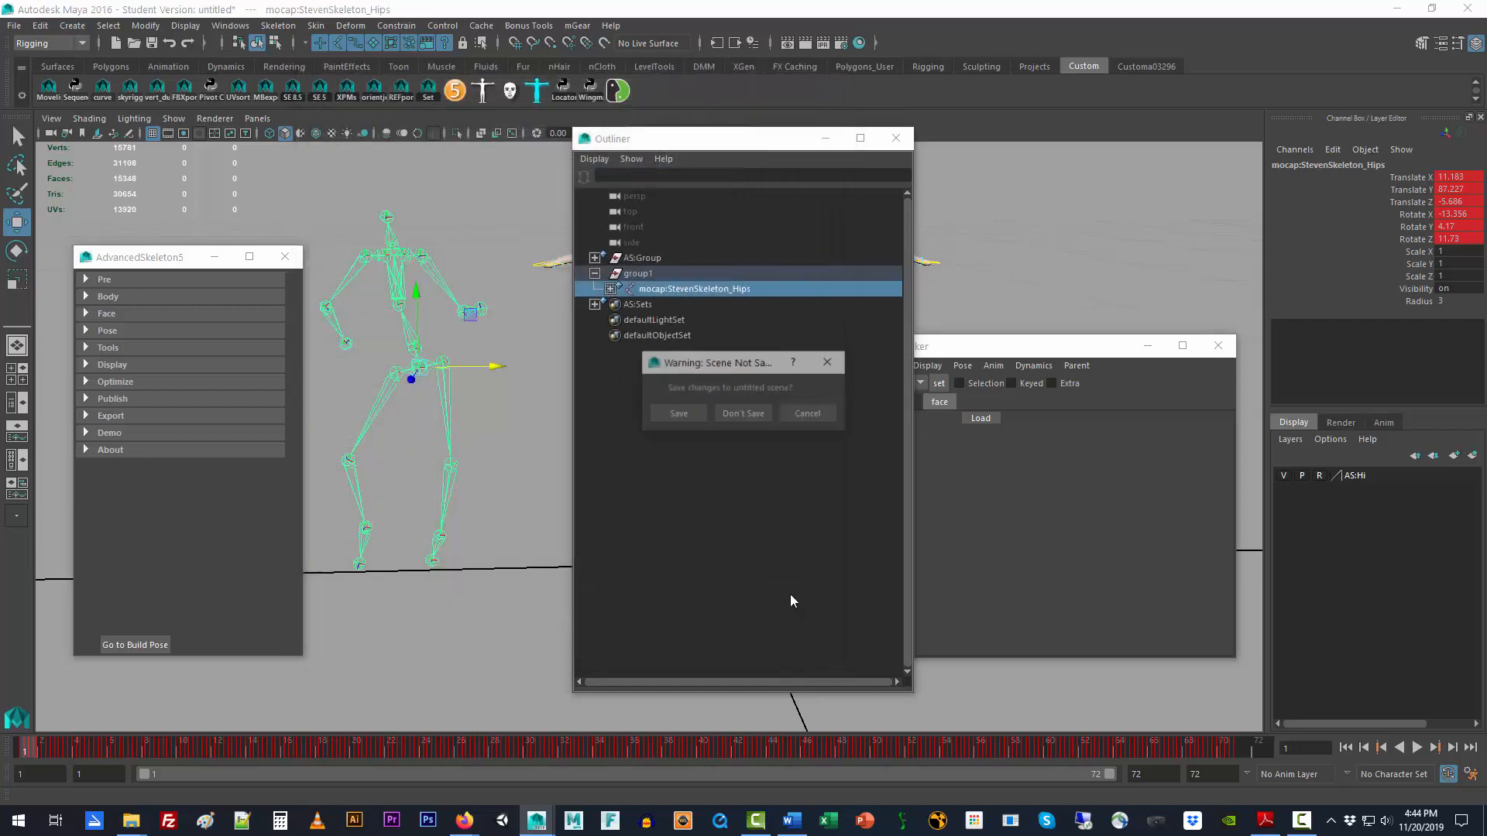
pyautogui.click(744, 415)
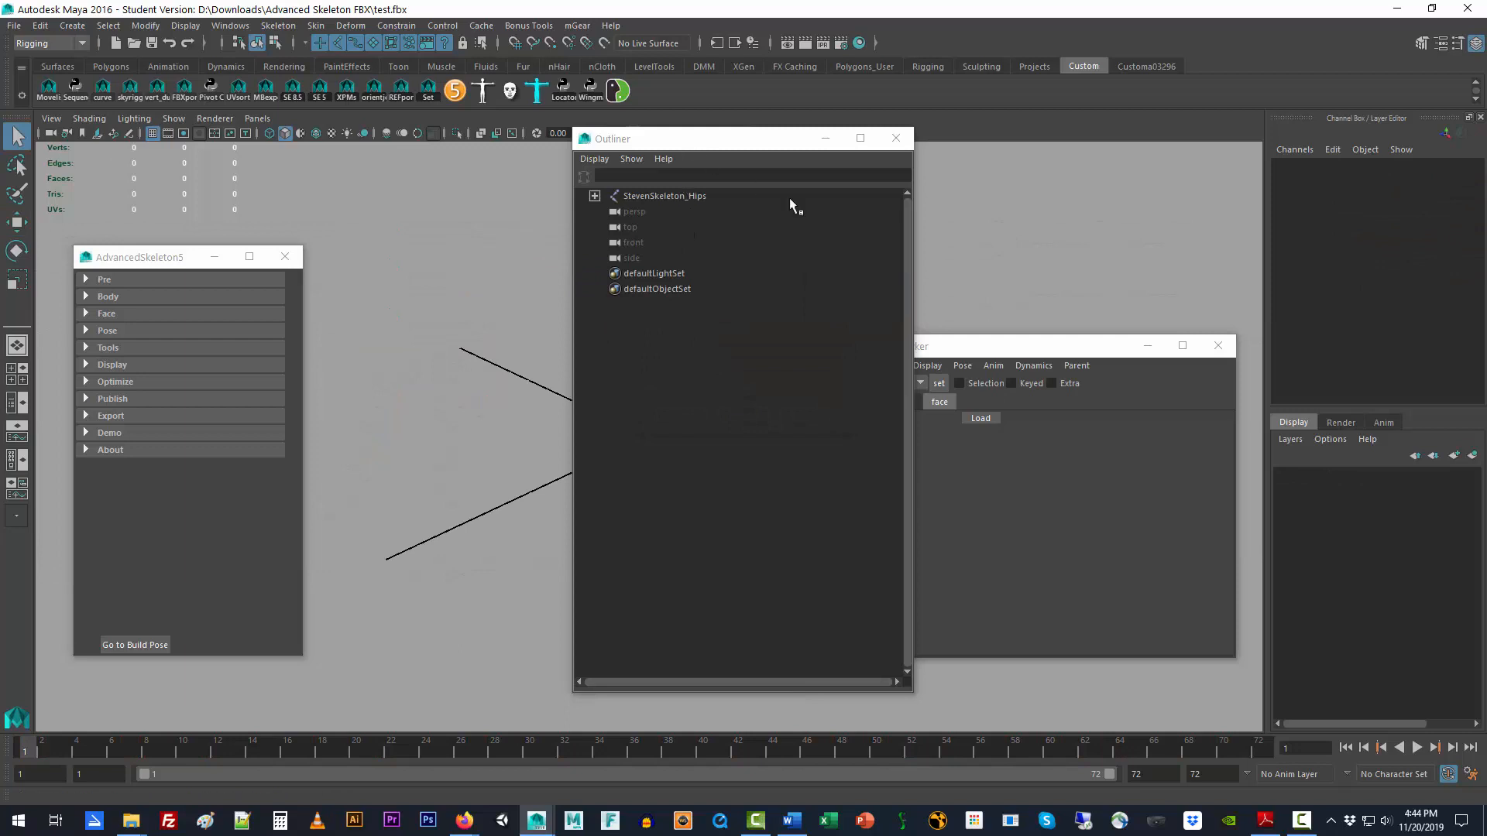
# - Close the picker, AdvancedSkeleton5 and Outliner windows to clear the viewport
pyautogui.click(1218, 345)
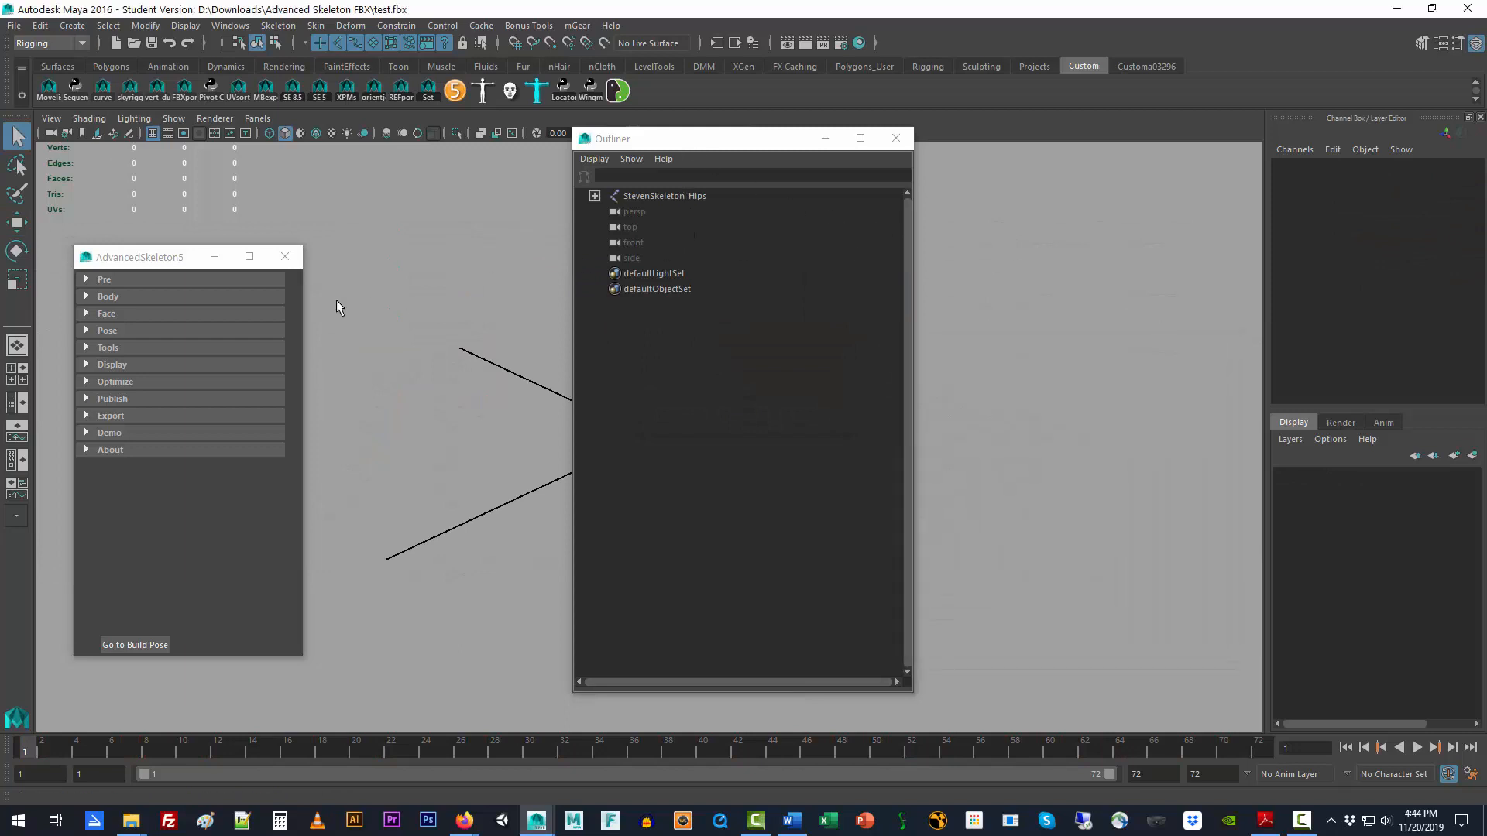
pyautogui.click(285, 256)
pyautogui.click(895, 138)
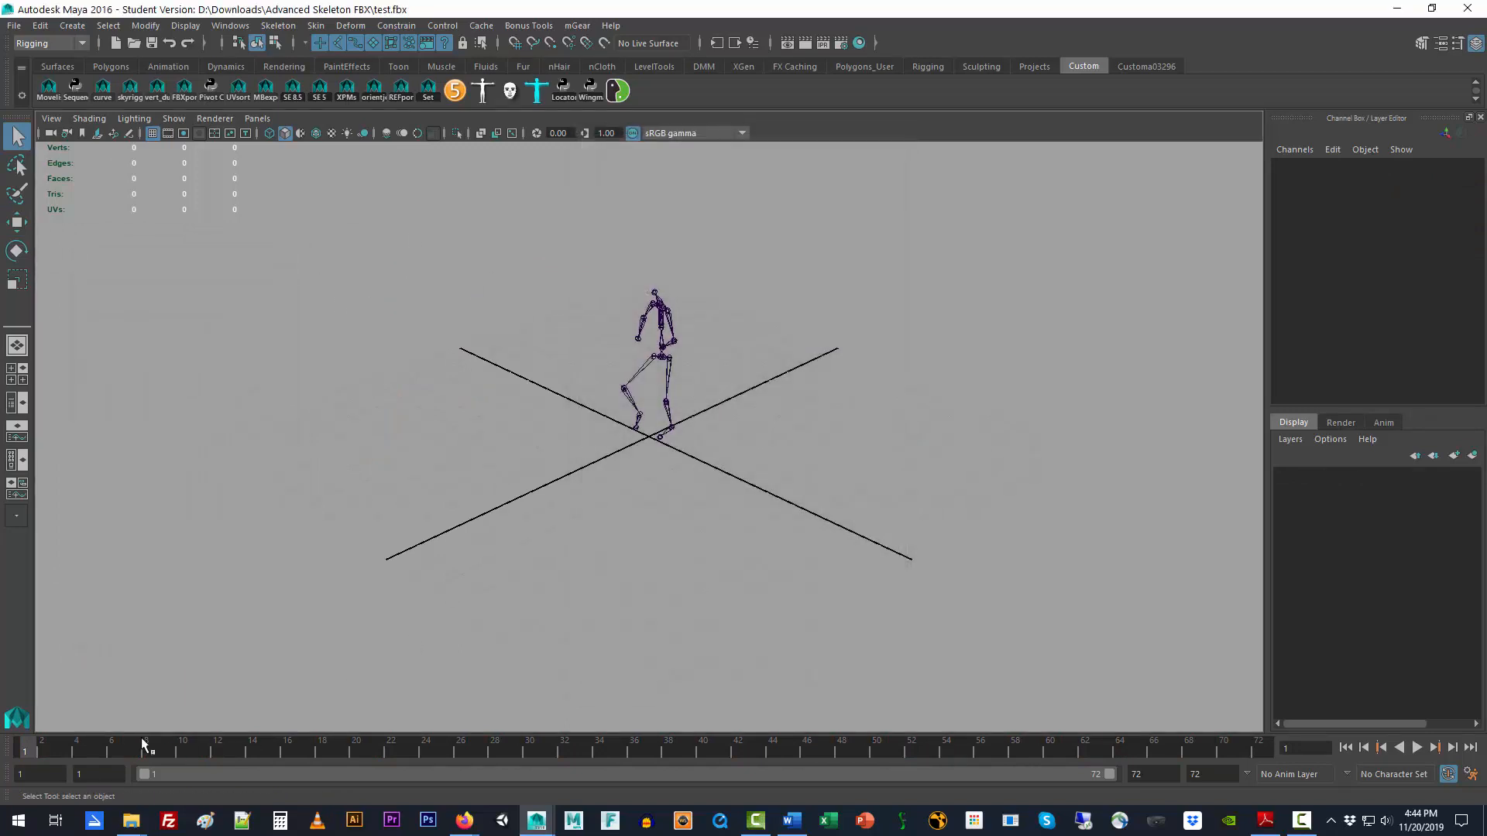
# - Play and scrub through the mocap skeleton's animation, then view the skeleton closer at frame 55
pyautogui.click(86, 749)
pyautogui.hotkey('alt', 'v')
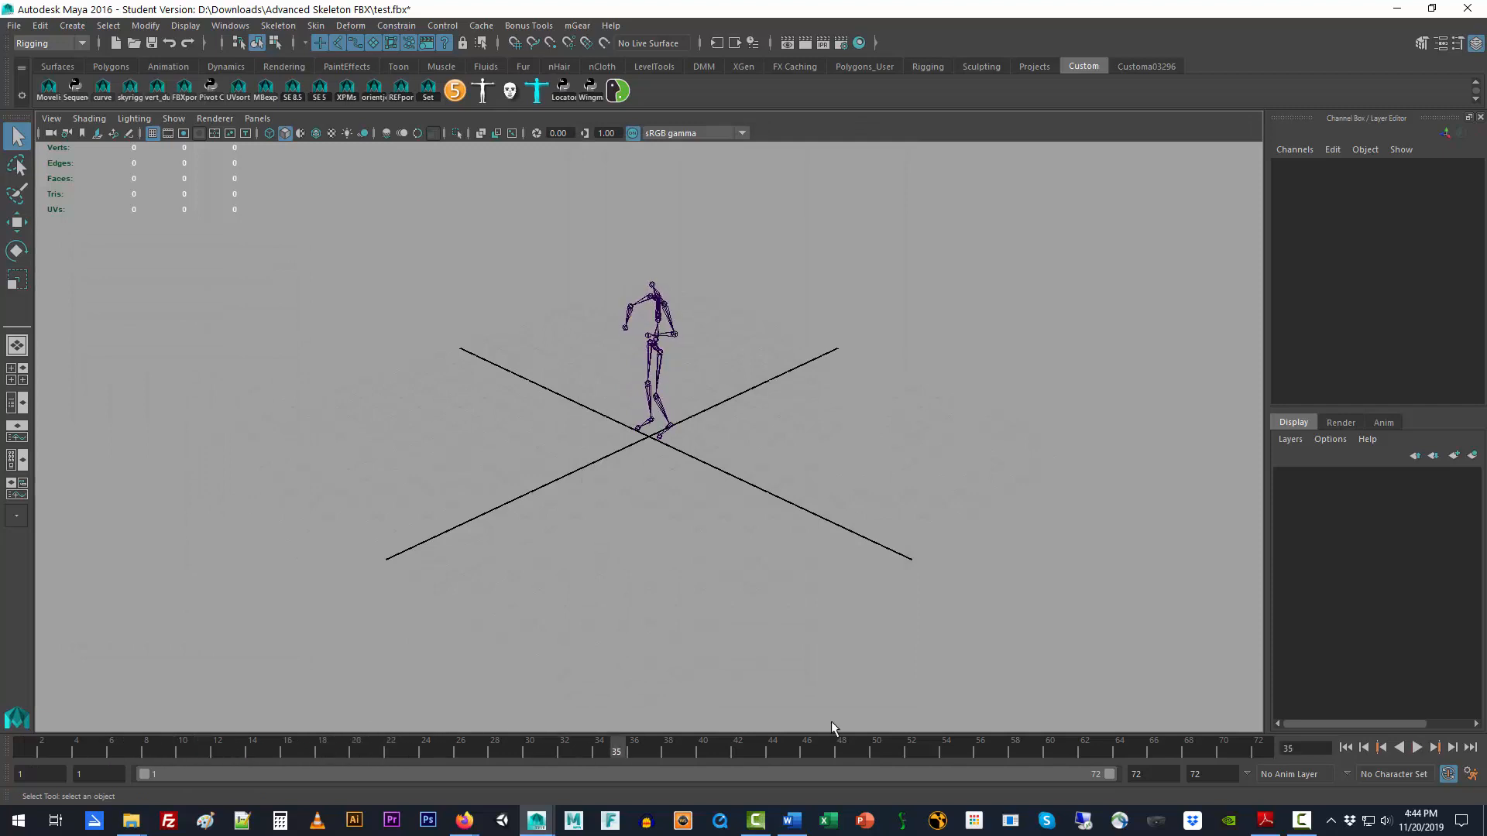
pyautogui.moveTo(875, 743); pyautogui.dragTo(968, 718)
pyautogui.moveTo(1003, 715); pyautogui.dragTo(1062, 714)
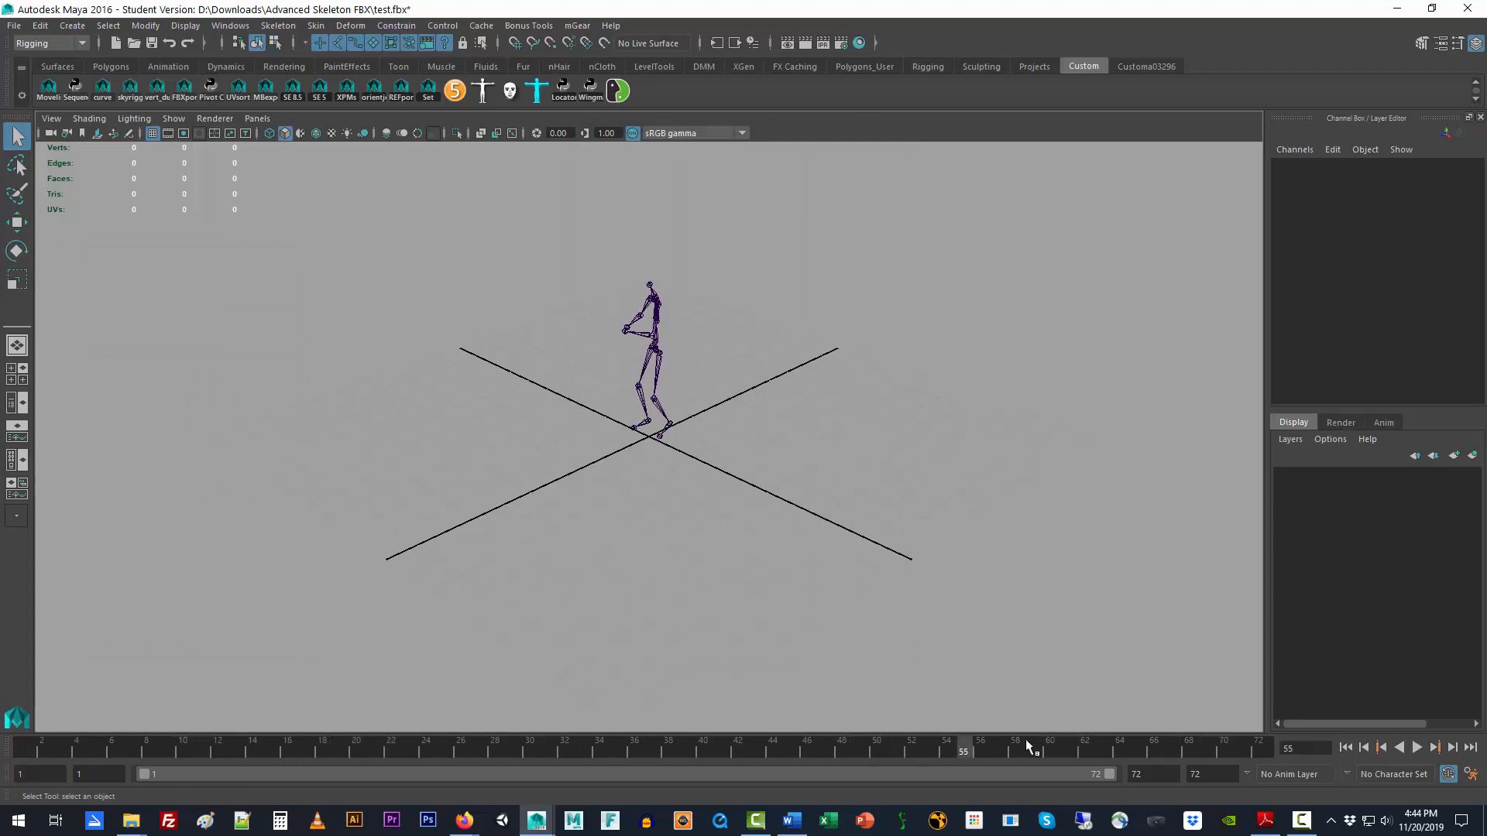
pyautogui.keyDown('alt'); pyautogui.moveTo(662, 565); pyautogui.dragTo(709, 572); pyautogui.keyUp('alt')
pyautogui.scroll(2, 710, 564)
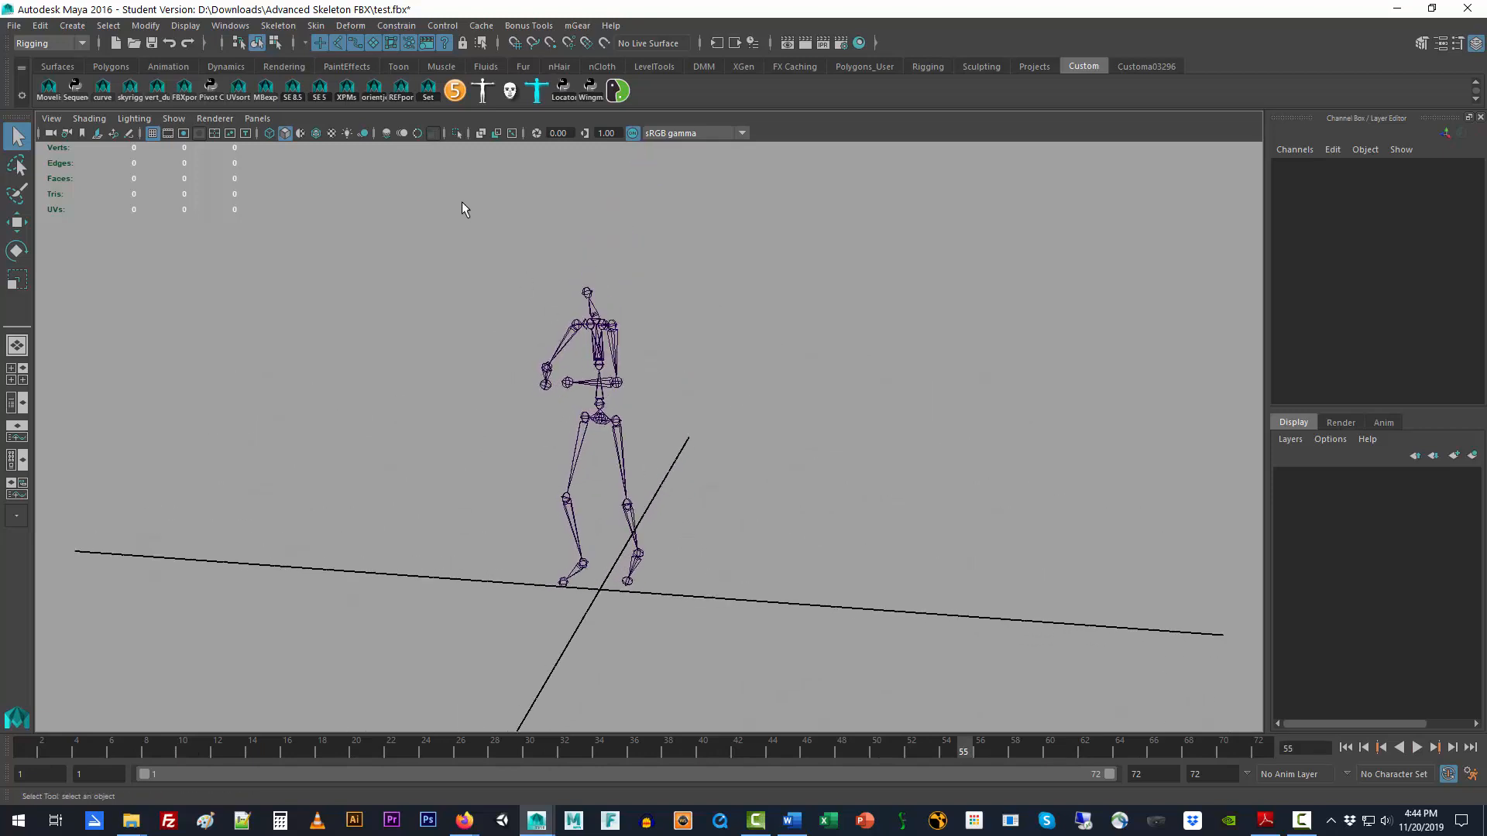
# - Open the rig picker and launch MoCapMatcher for the imported mocap skeleton
pyautogui.click(537, 92)
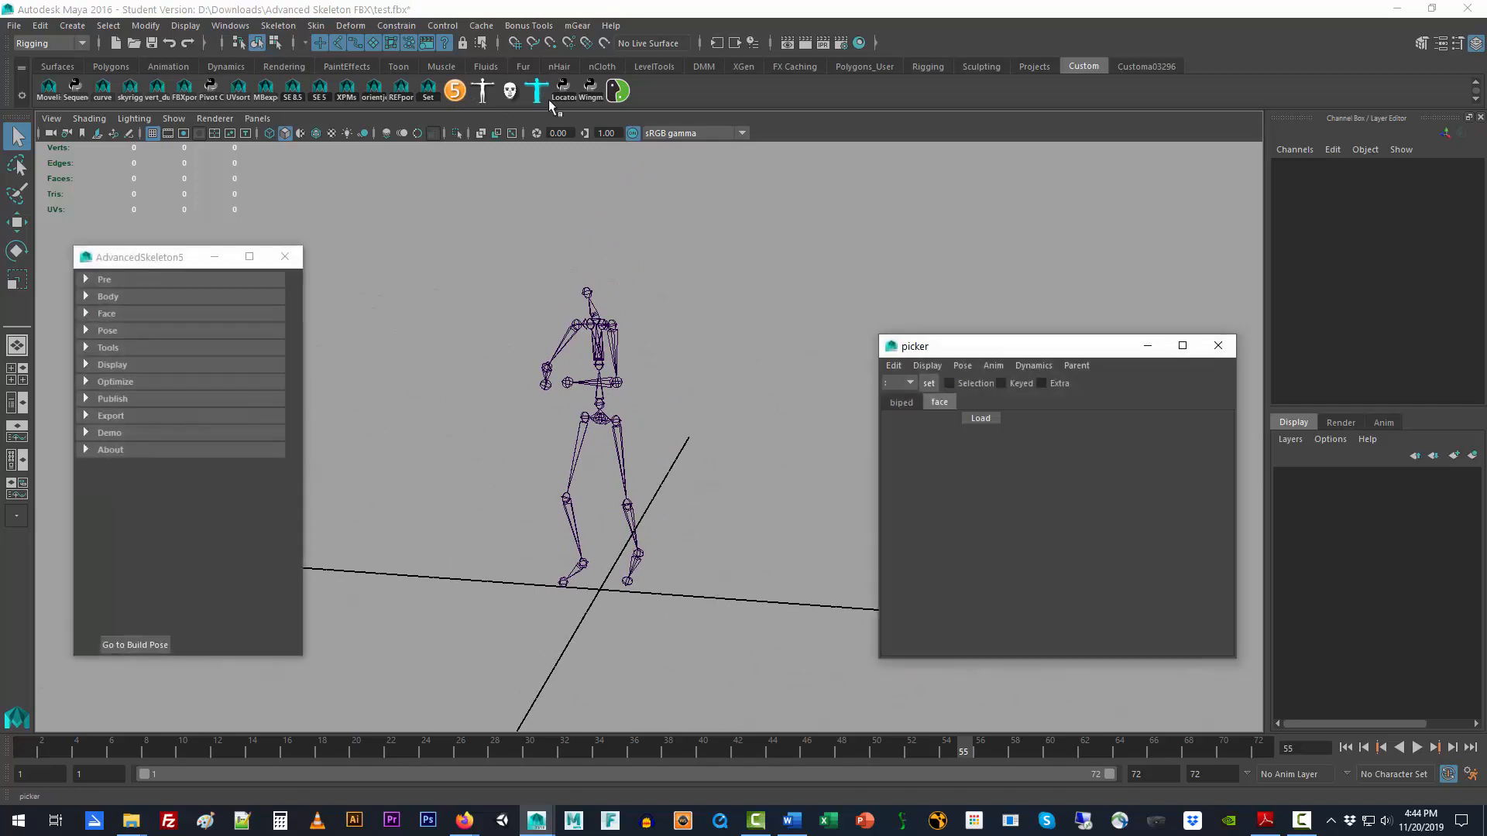
pyautogui.click(995, 366)
pyautogui.click(1046, 527)
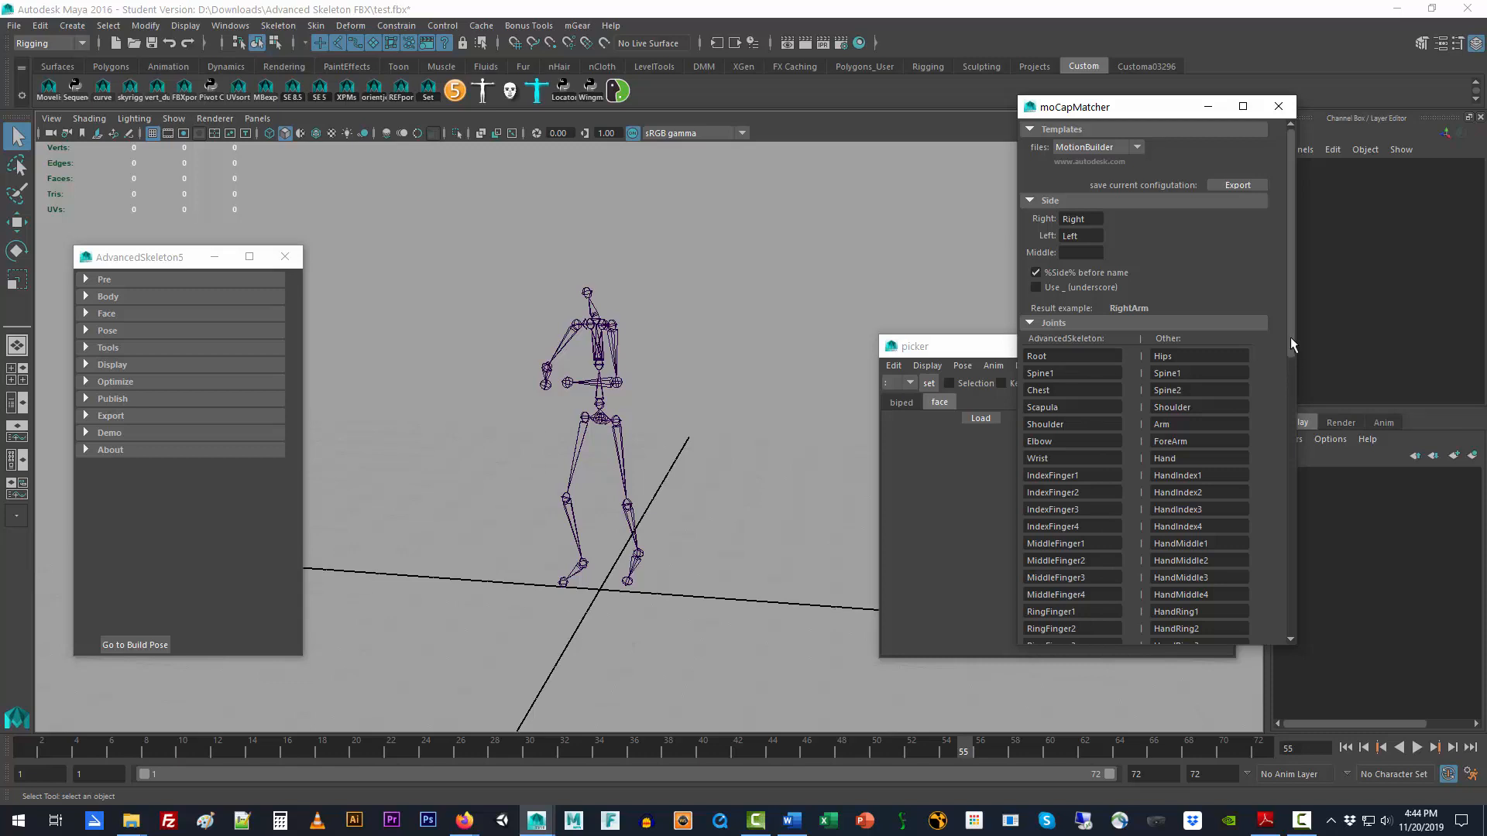
# - Examine the MotionBuilder joint name mapping and the list of available template files in moCapMatcher
pyautogui.moveTo(1290, 338); pyautogui.dragTo(1303, 443)
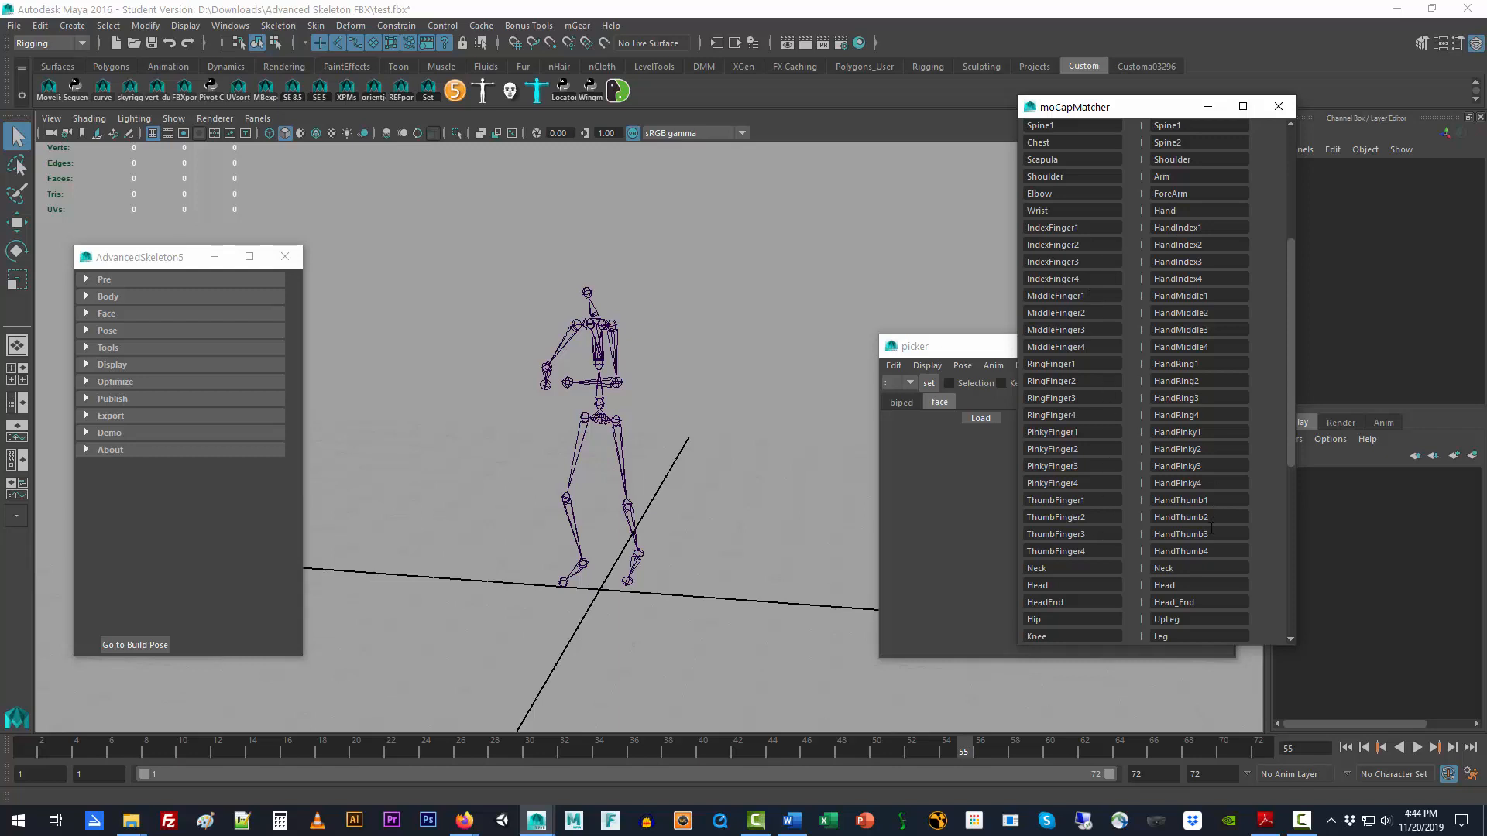
pyautogui.moveTo(1288, 380); pyautogui.dragTo(1285, 252)
pyautogui.click(1094, 146)
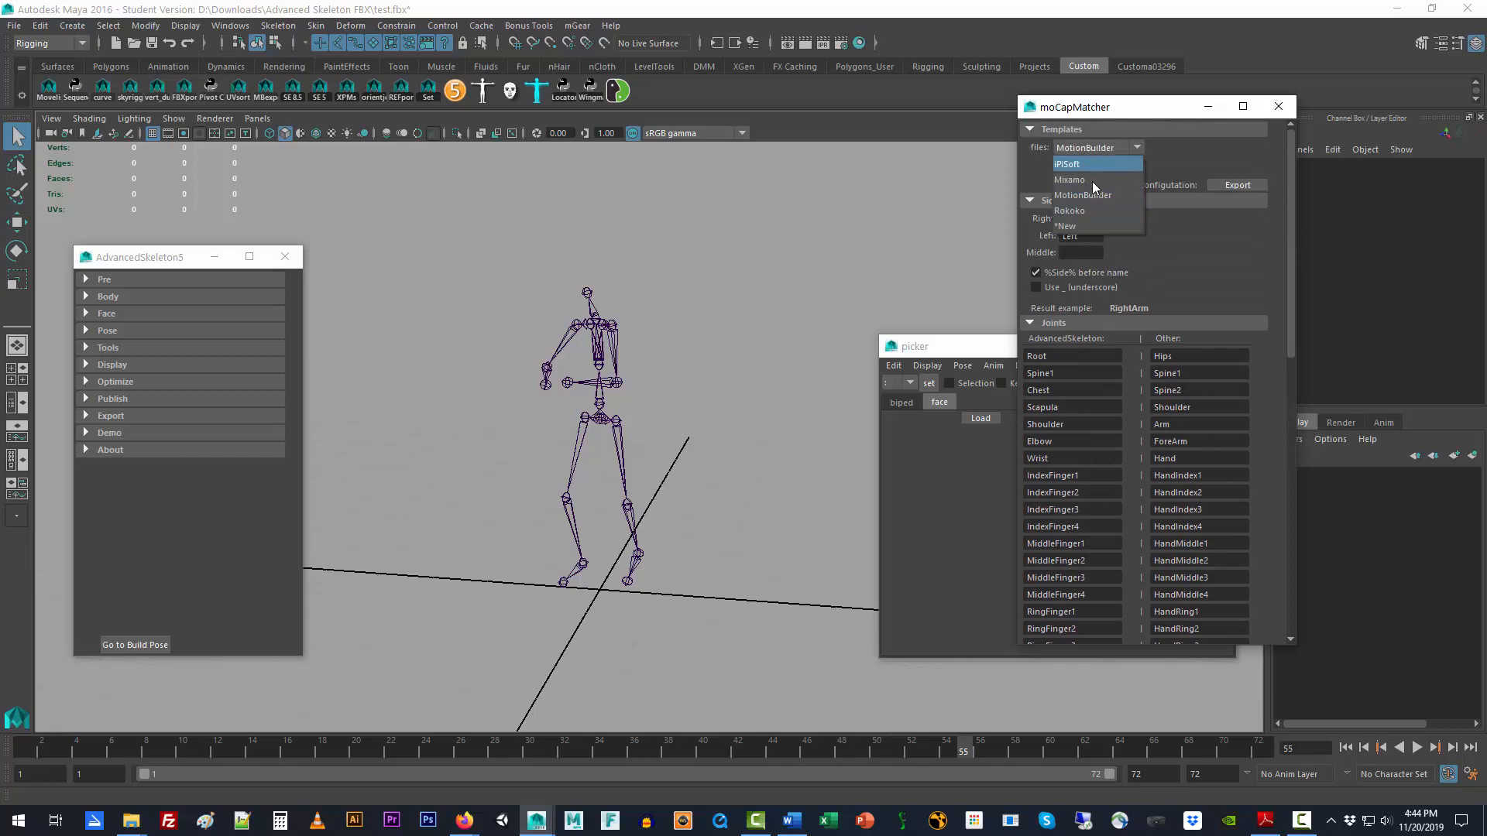
pyautogui.click(1107, 224)
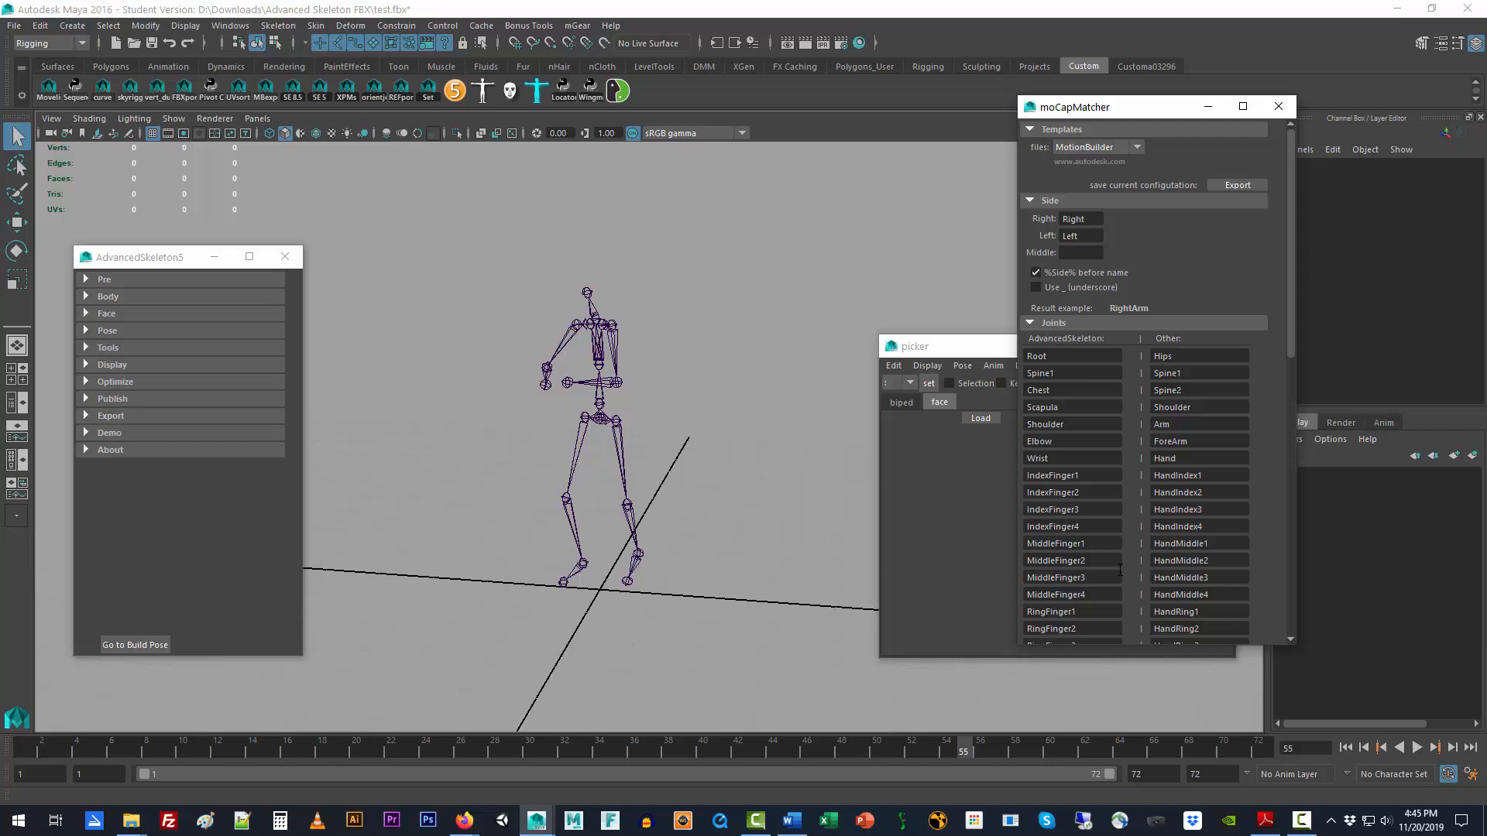
pyautogui.click(1301, 820)
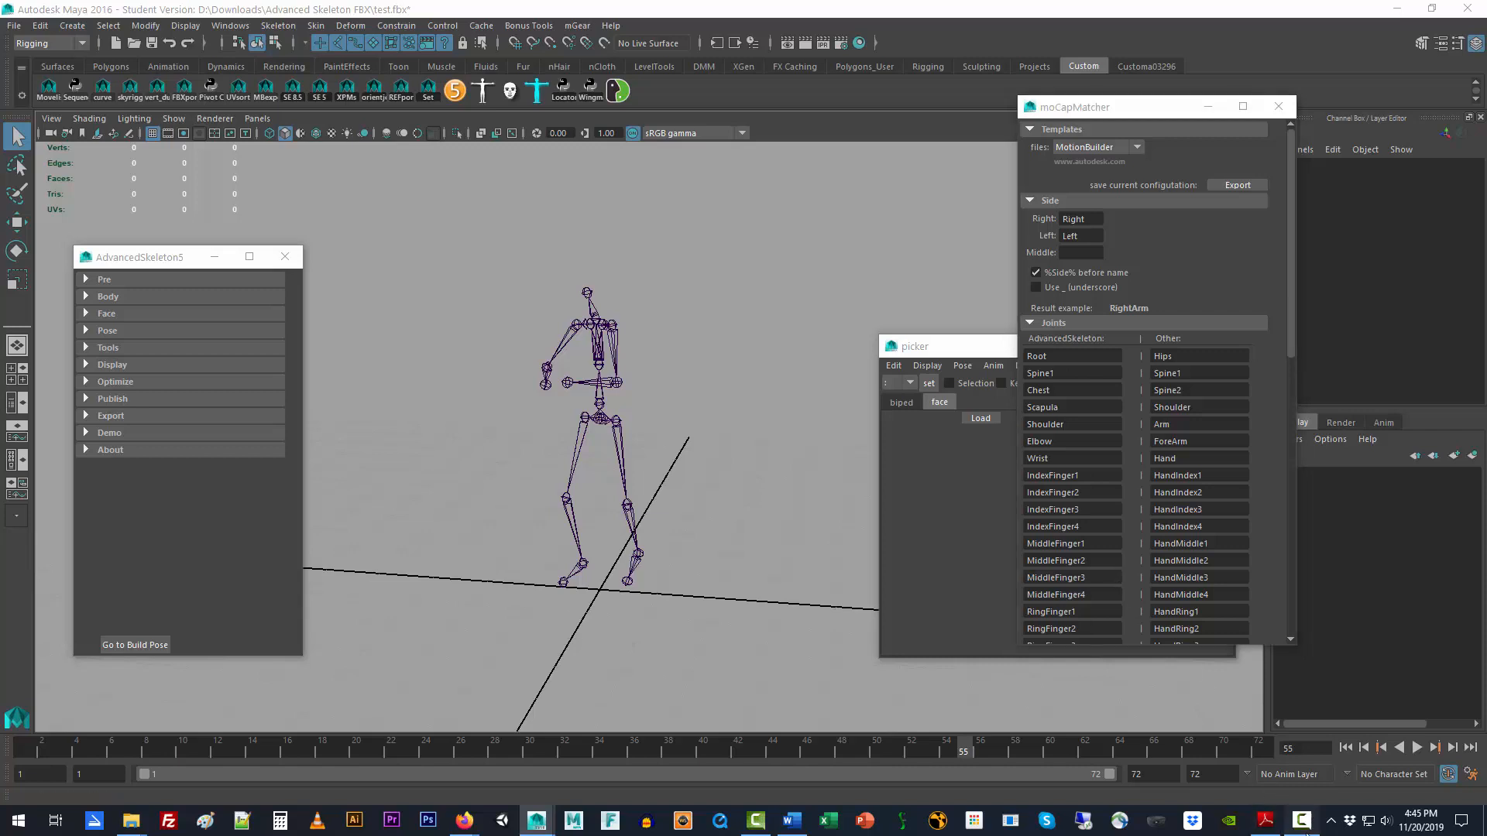
# - Open the Outliner beside moCapMatcher and expand the StevenSkeleton_Hips hierarchy and its RightUpLeg branch
pyautogui.click(1178, 592)
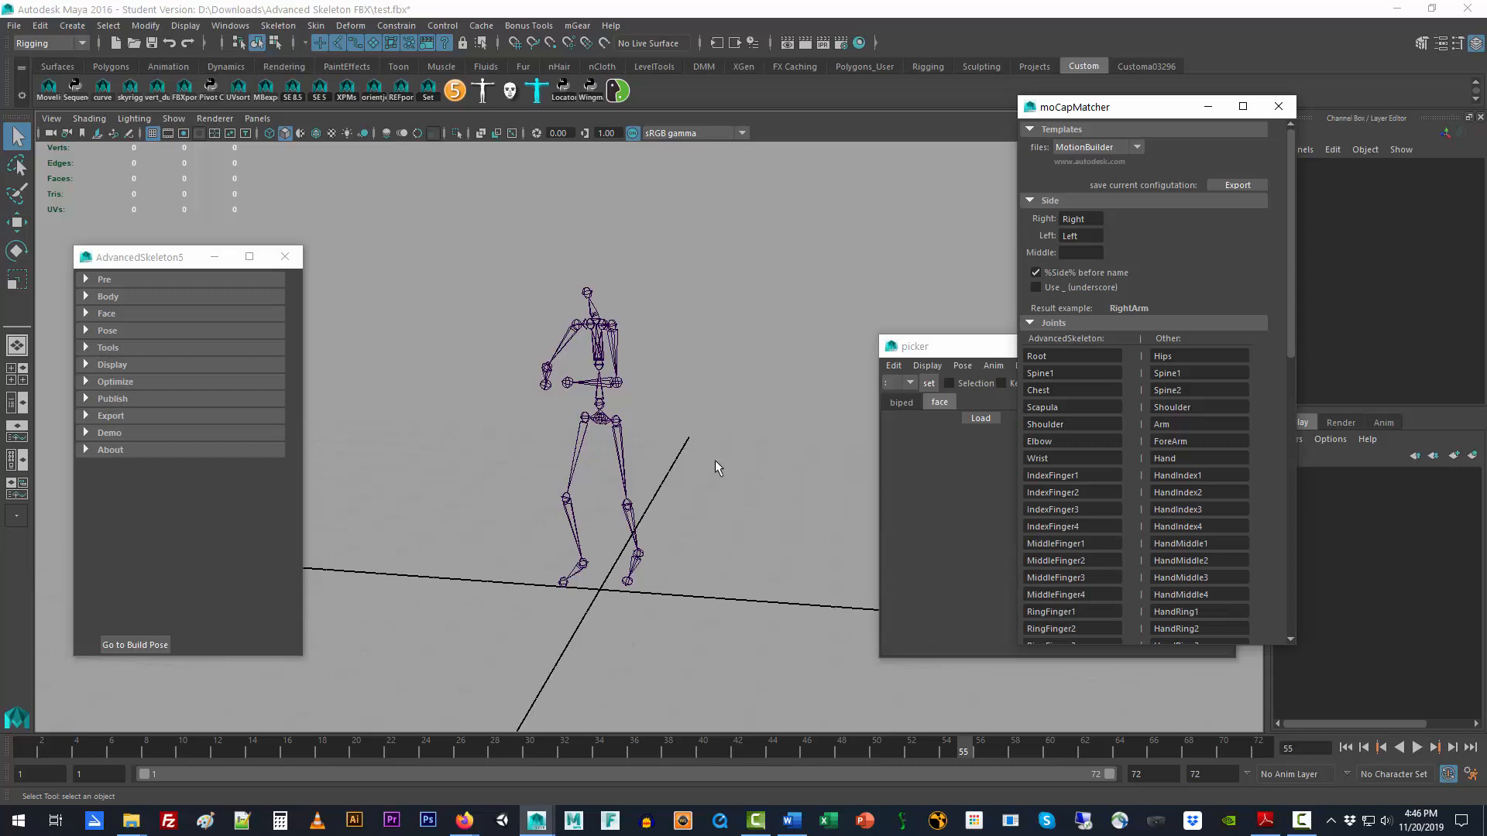
pyautogui.moveTo(655, 507)
pyautogui.keyDown('alt'); pyautogui.mouseDown()
pyautogui.moveTo(697, 501)
pyautogui.moveTo(664, 514)
pyautogui.mouseUp(); pyautogui.keyUp('alt')
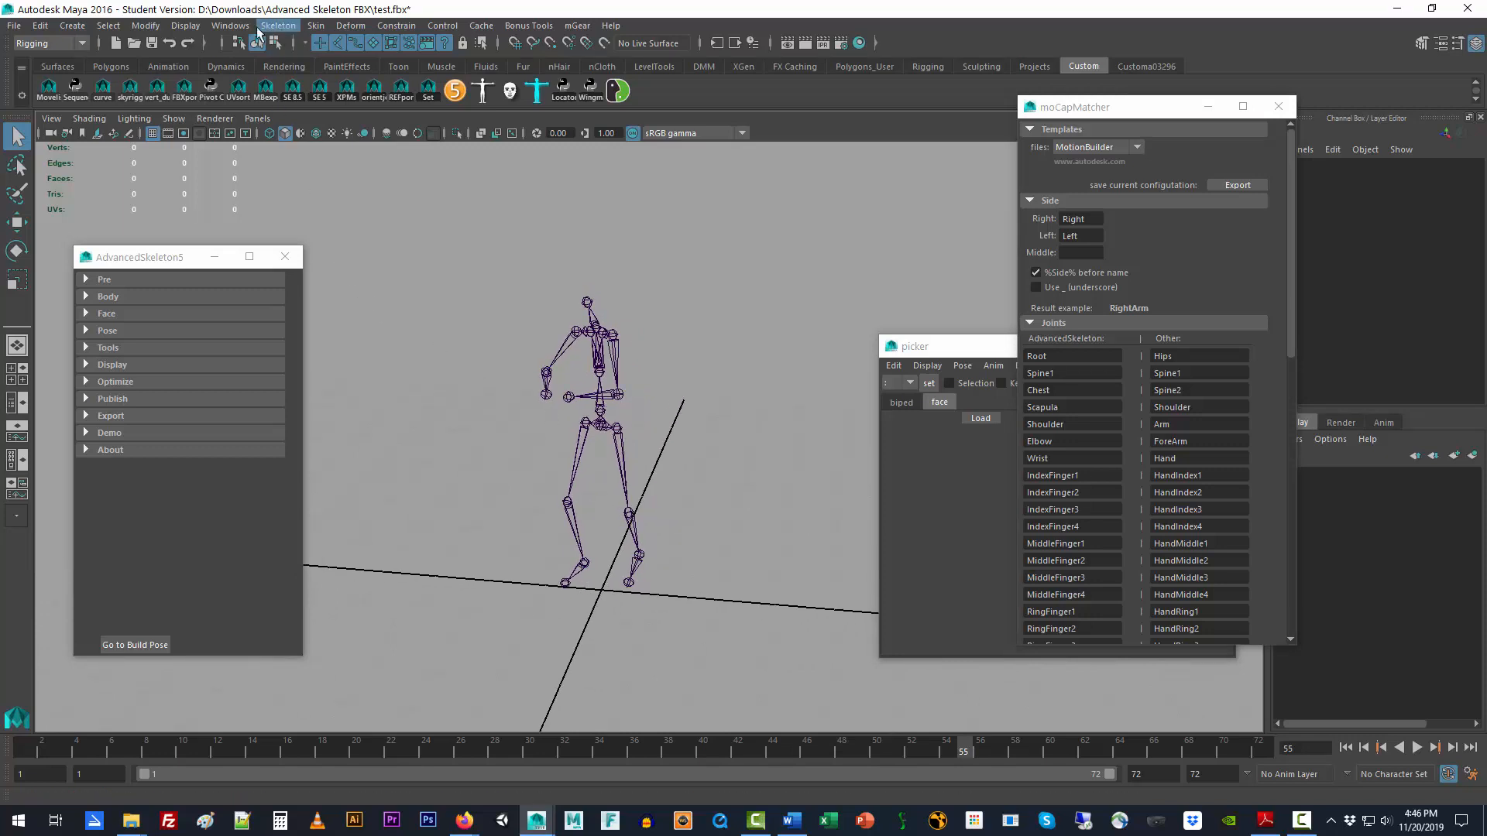
pyautogui.click(231, 25)
pyautogui.click(285, 161)
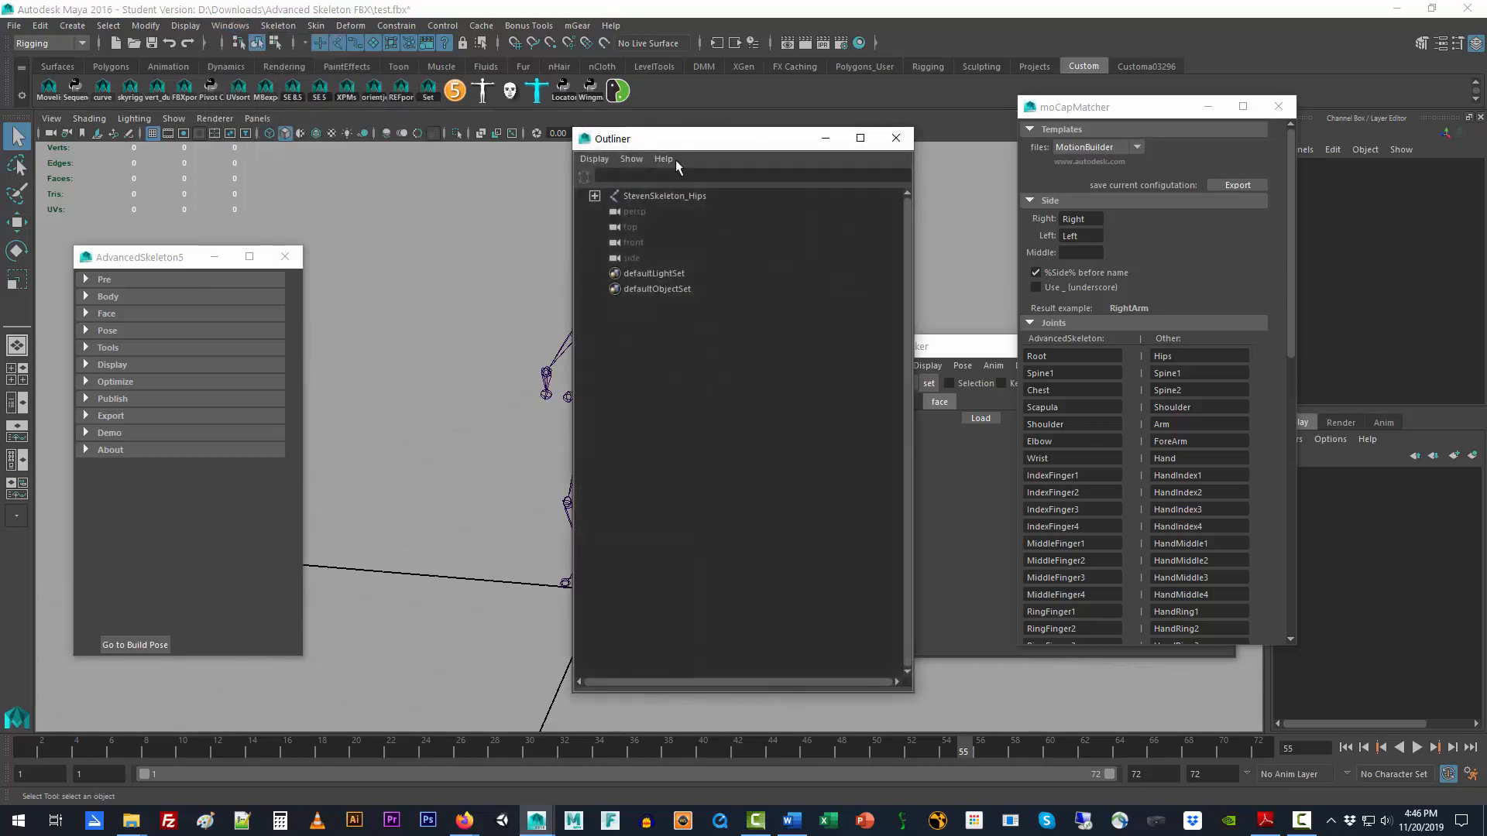
pyautogui.moveTo(675, 139); pyautogui.dragTo(846, 160)
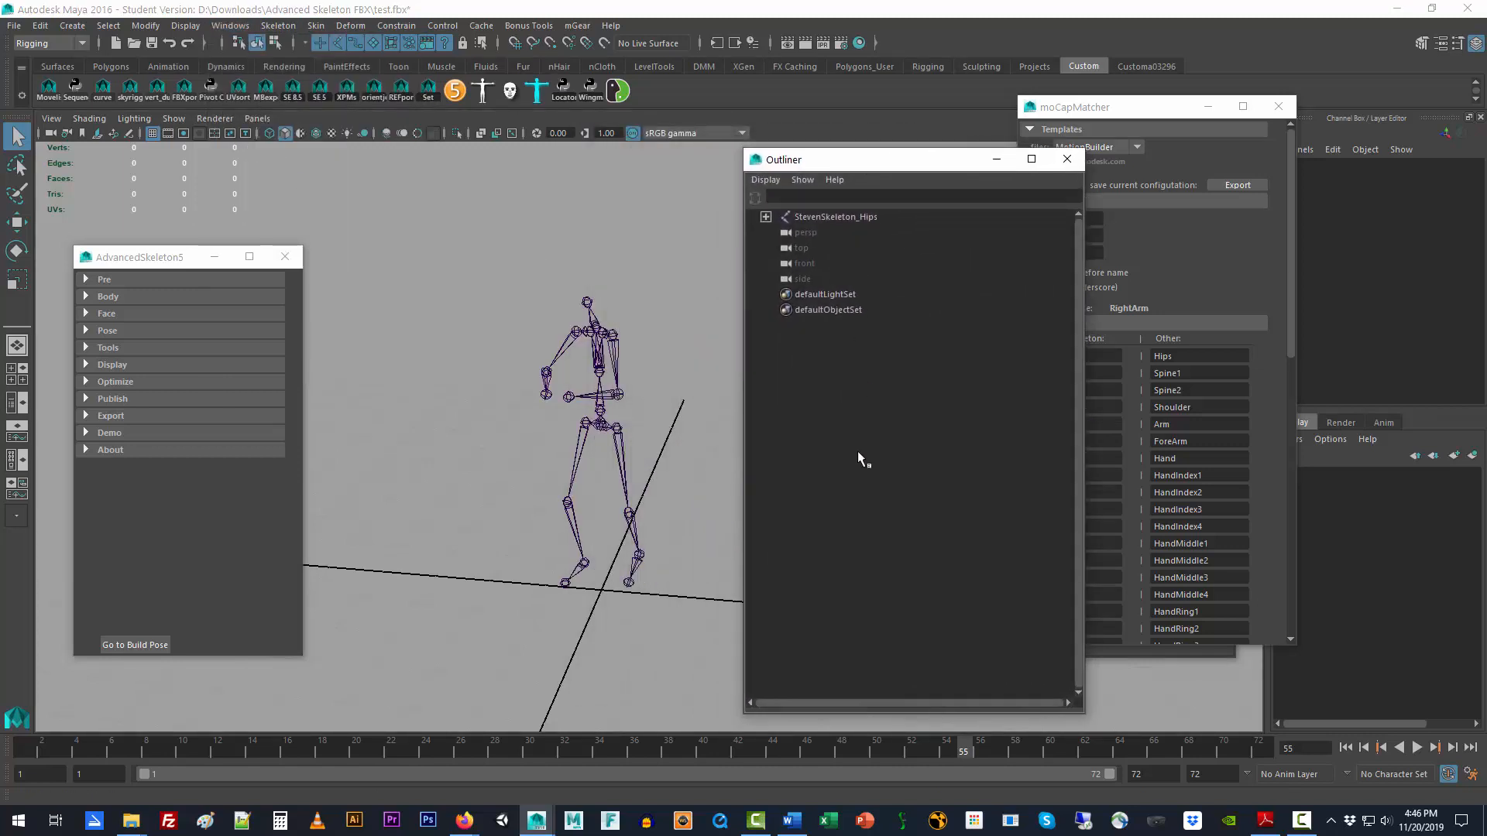
pyautogui.click(838, 215)
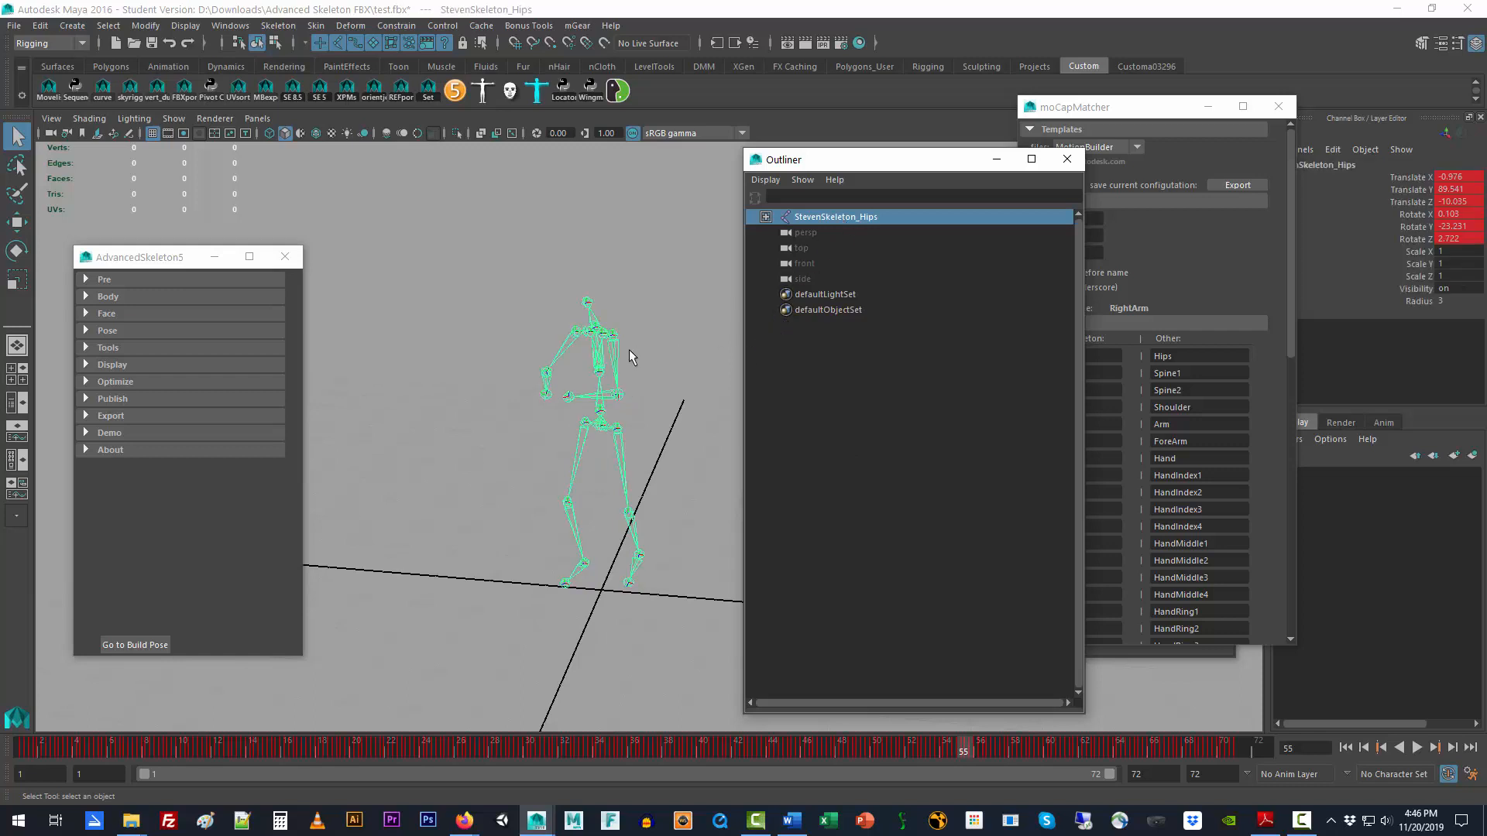
pyautogui.click(767, 218)
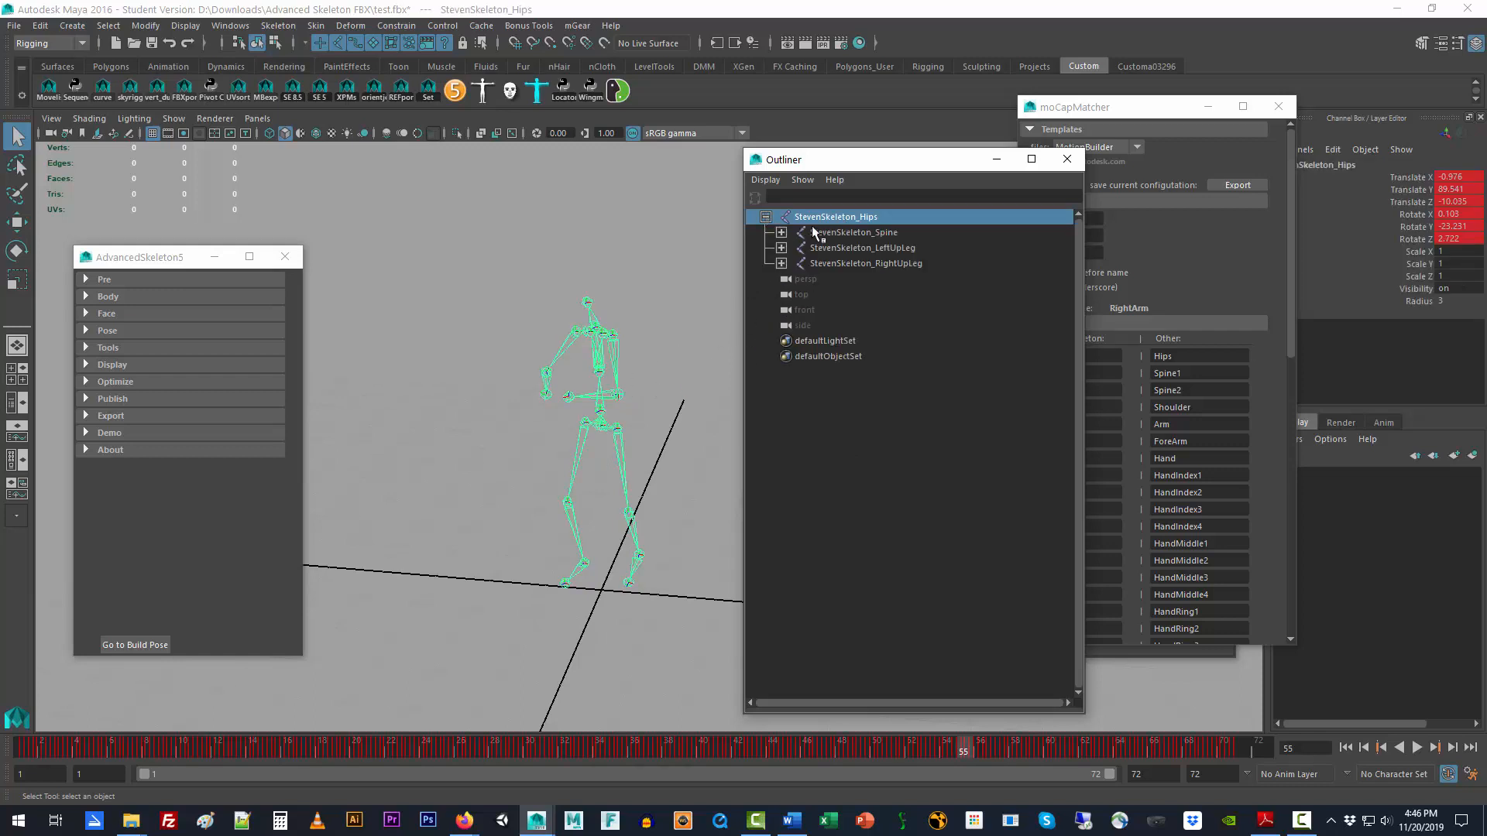
pyautogui.click(781, 263)
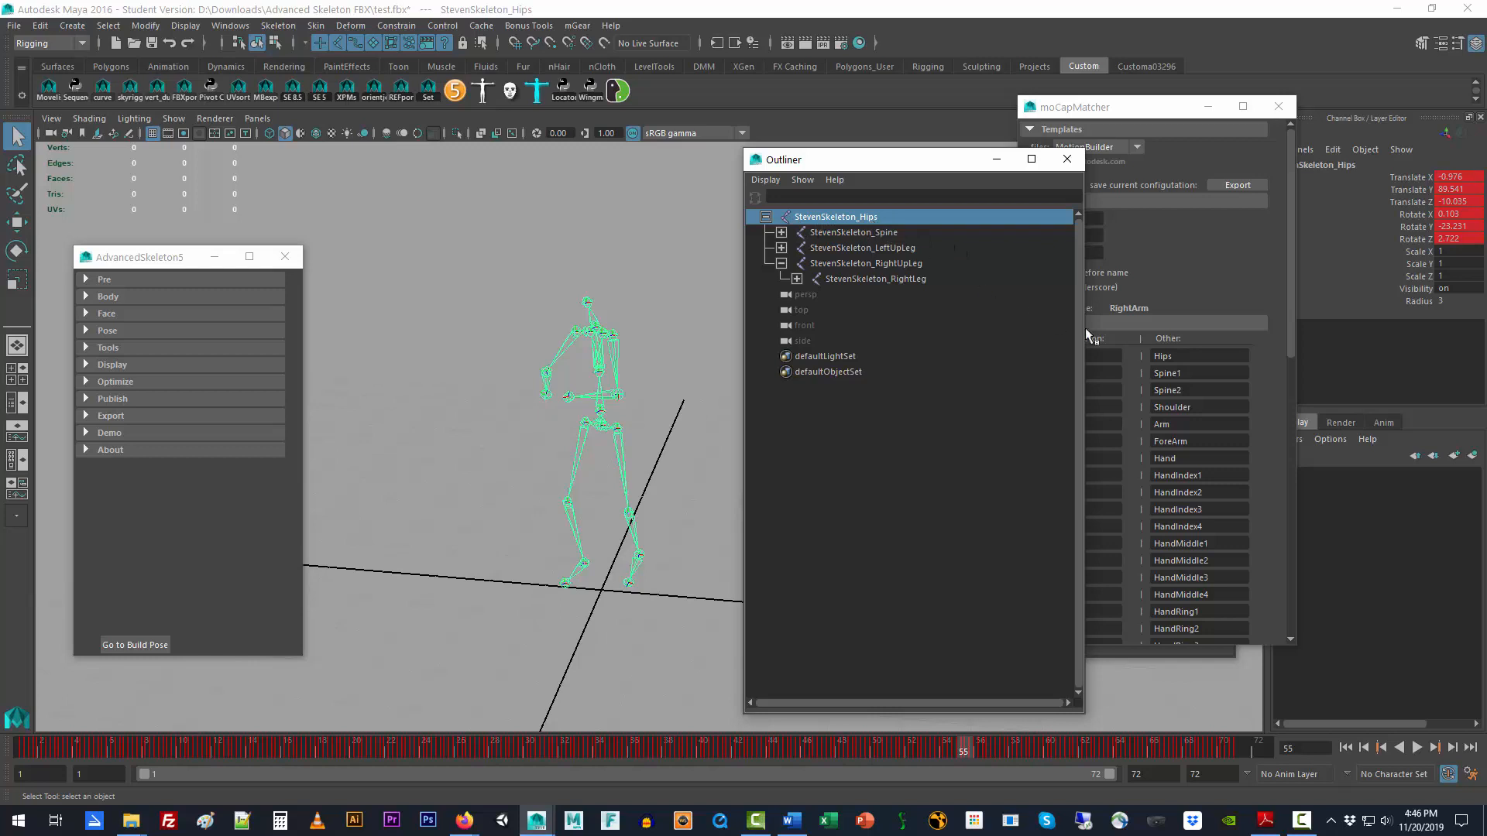
# - Compare the template's Hips and Spine1 joint names with the mocap skeleton, then select StevenSkeleton_Spine
pyautogui.click(1183, 354)
pyautogui.moveTo(1183, 353); pyautogui.dragTo(1134, 373)
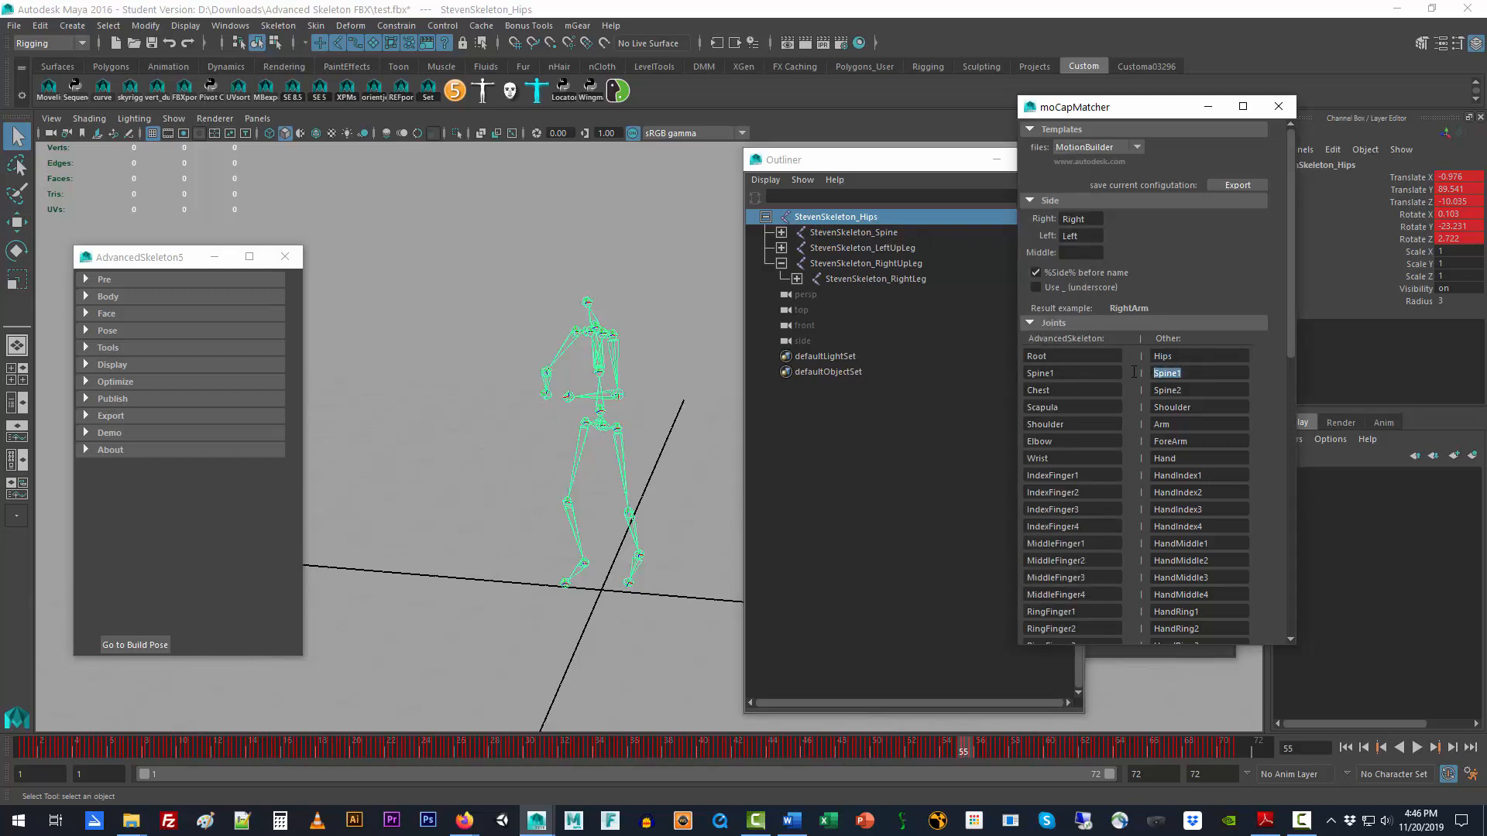
pyautogui.click(843, 231)
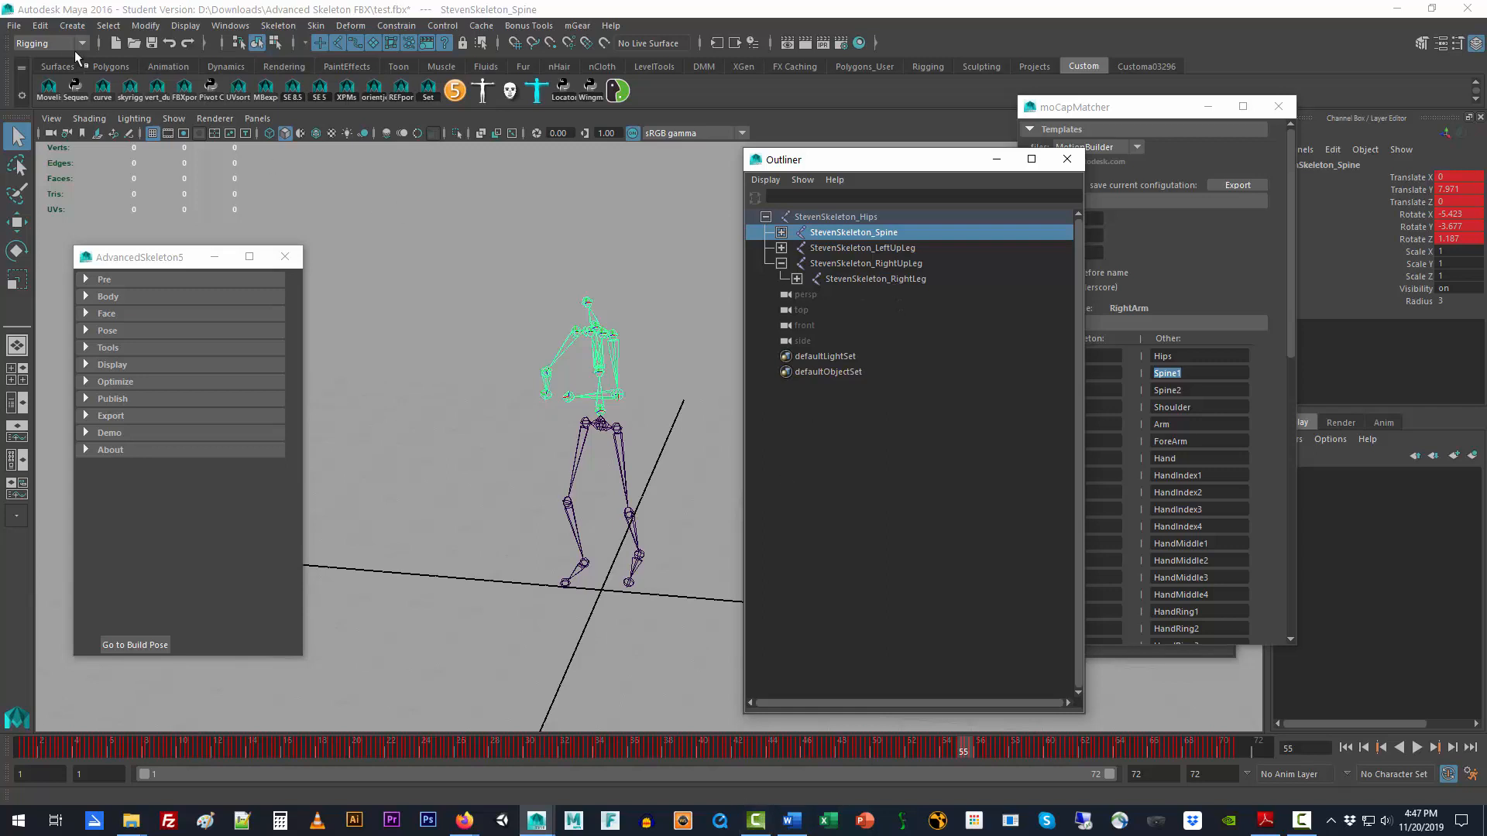
# - Remove the StevenSkeleton_ prefix from all object names with Search and Replace Names, leaving the replacement empty
pyautogui.click(146, 26)
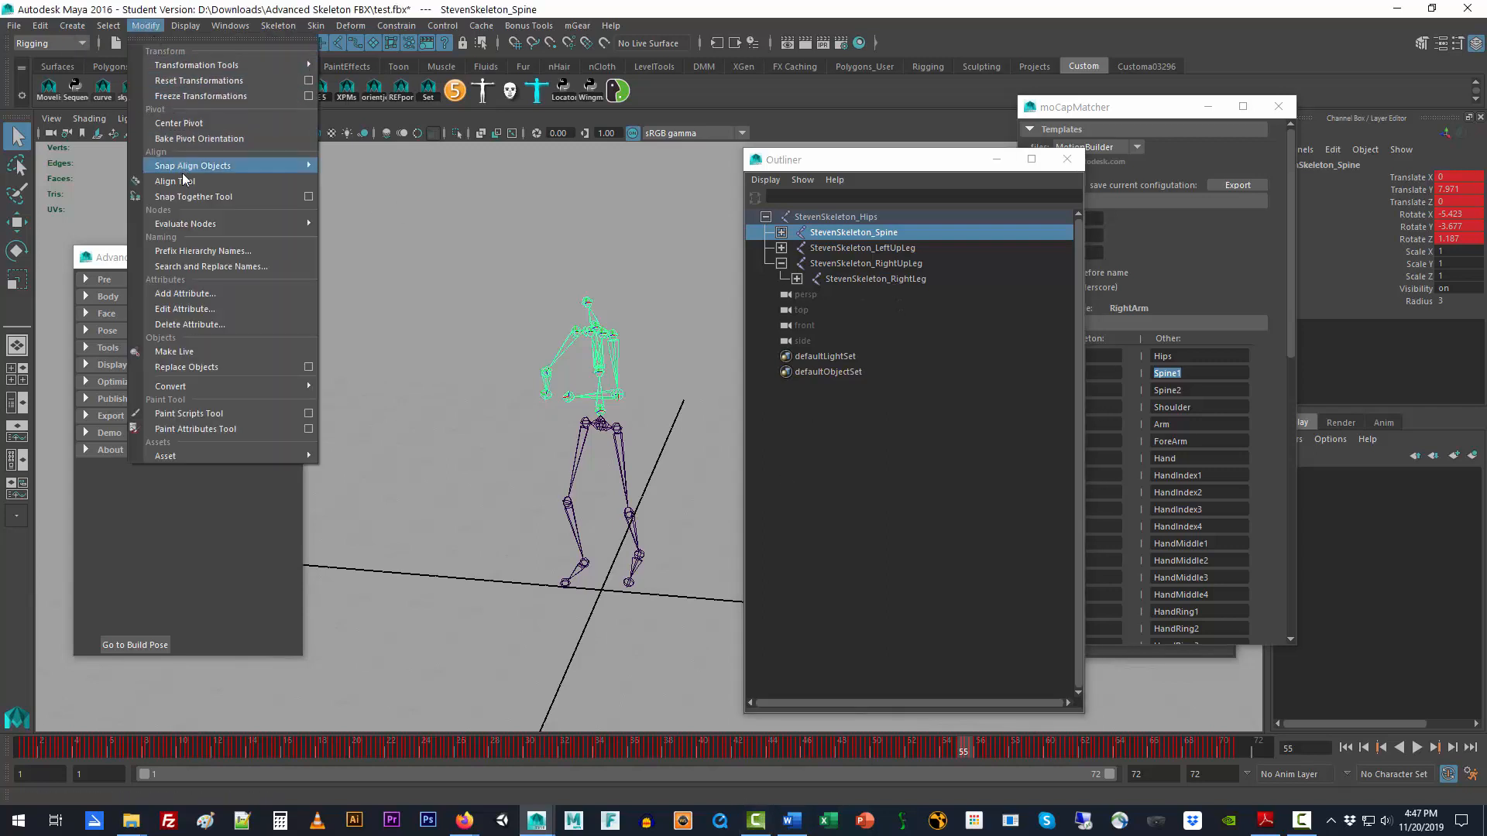
pyautogui.click(199, 267)
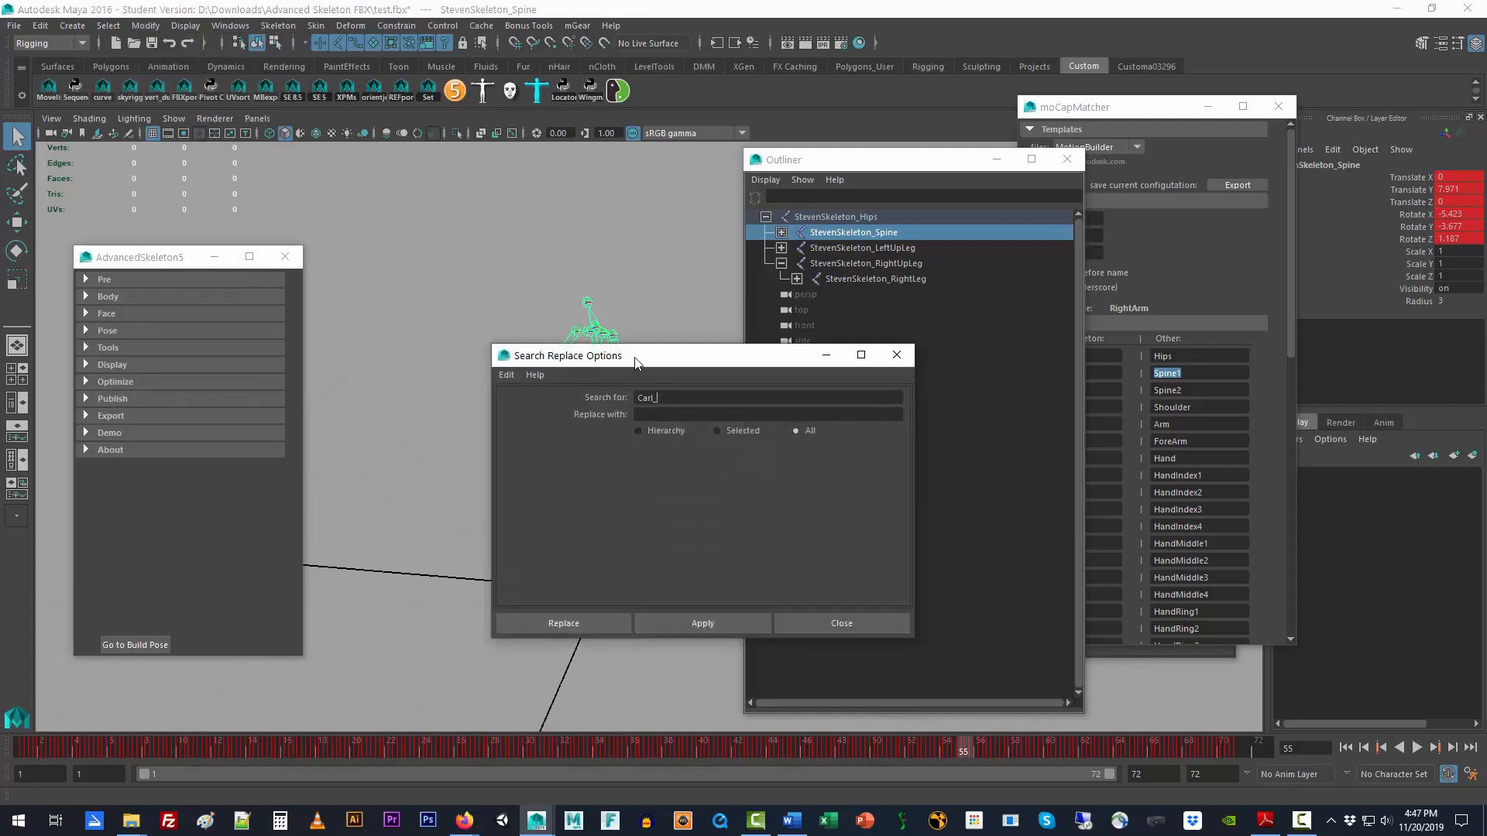
pyautogui.doubleClick(857, 232)
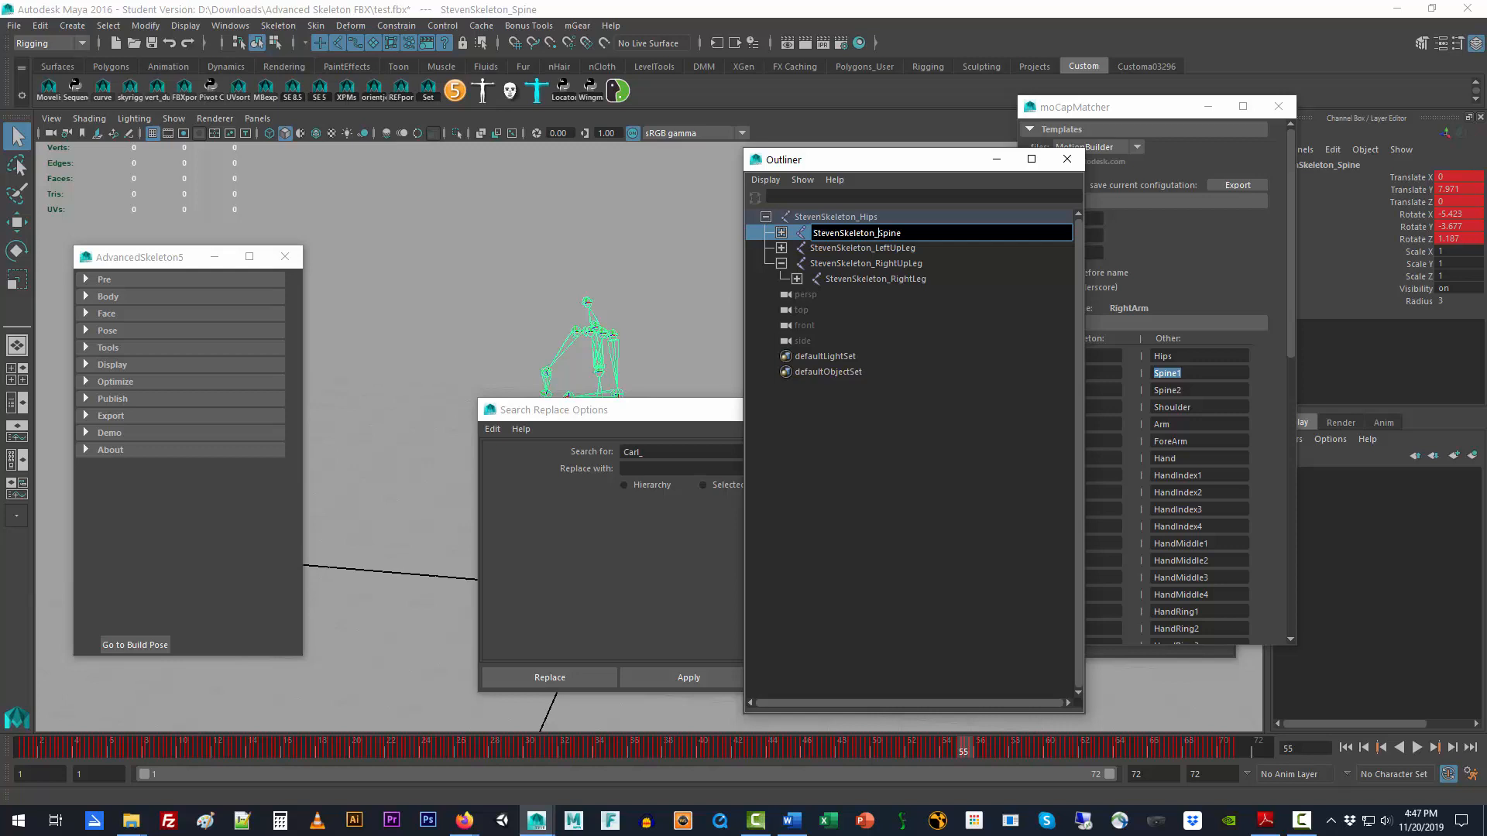
pyautogui.moveTo(878, 233); pyautogui.dragTo(813, 233)
pyautogui.hotkey('ctrl', 'c')
pyautogui.click(695, 421)
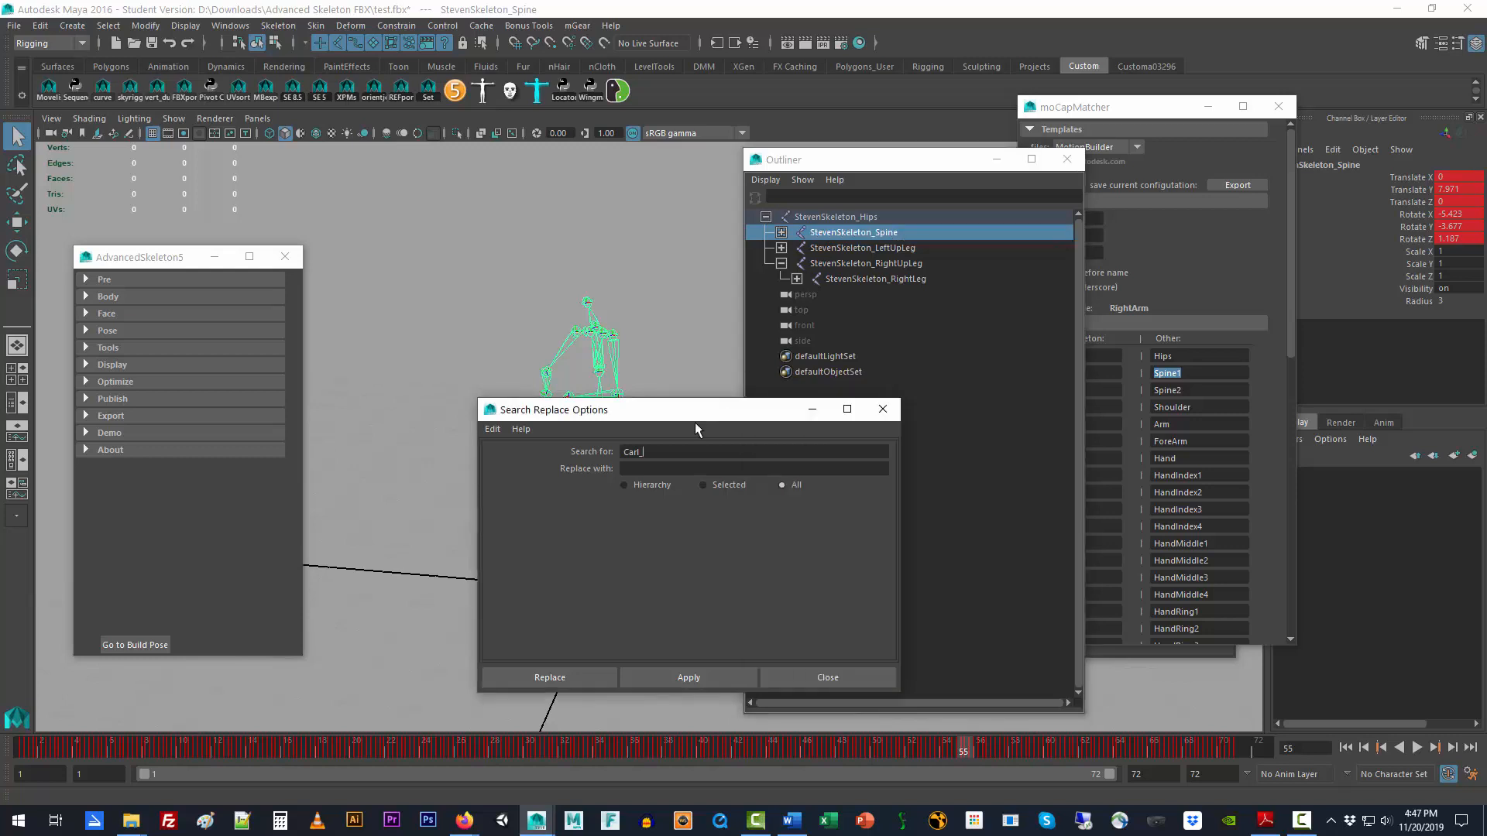
pyautogui.doubleClick(663, 451)
pyautogui.hotkey('ctrl', 'v')
pyautogui.click(597, 678)
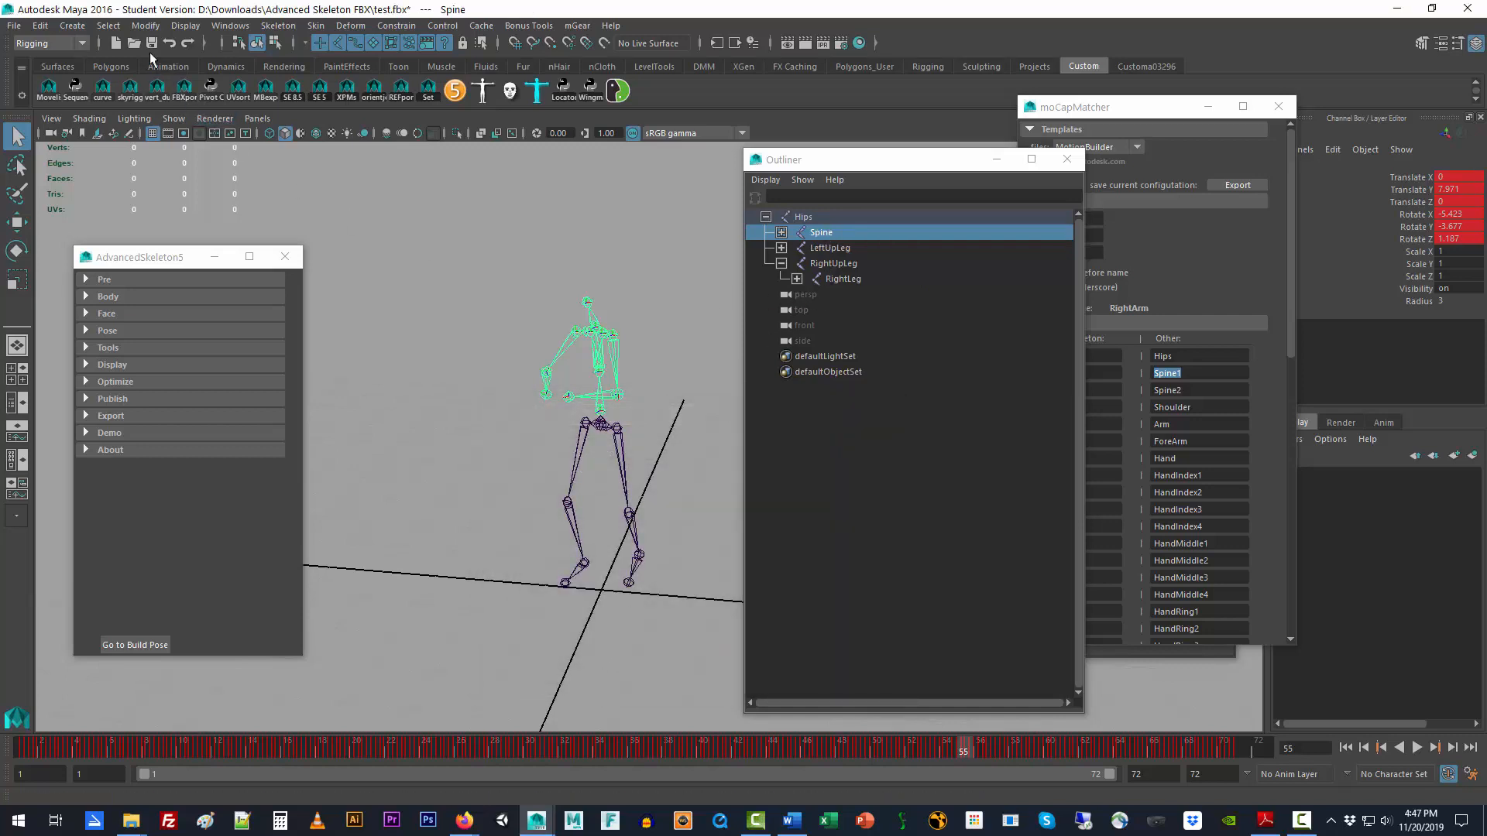
pyautogui.click(143, 26)
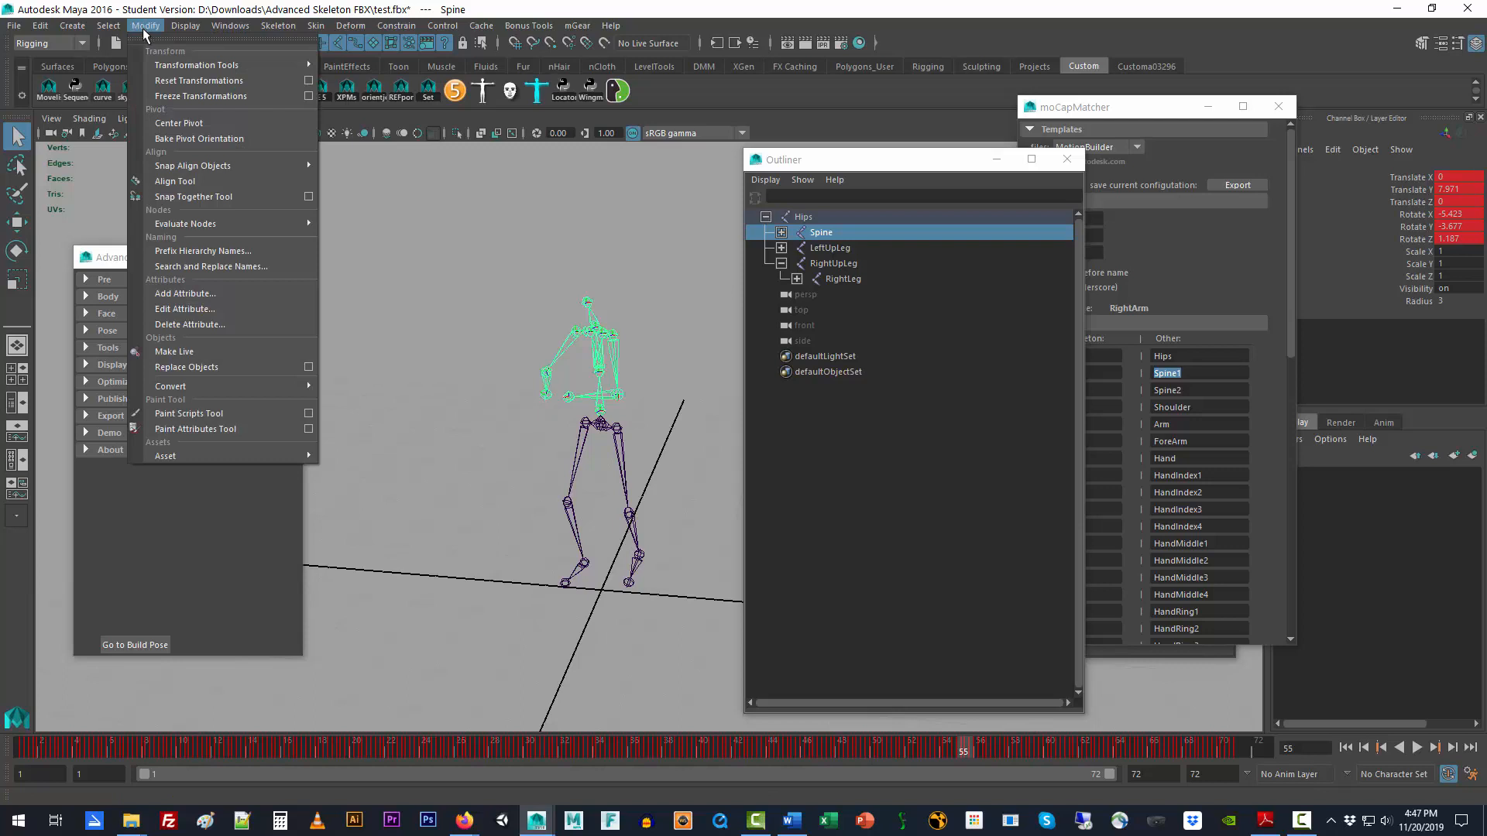
pyautogui.click(211, 266)
pyautogui.moveTo(595, 411); pyautogui.dragTo(501, 370)
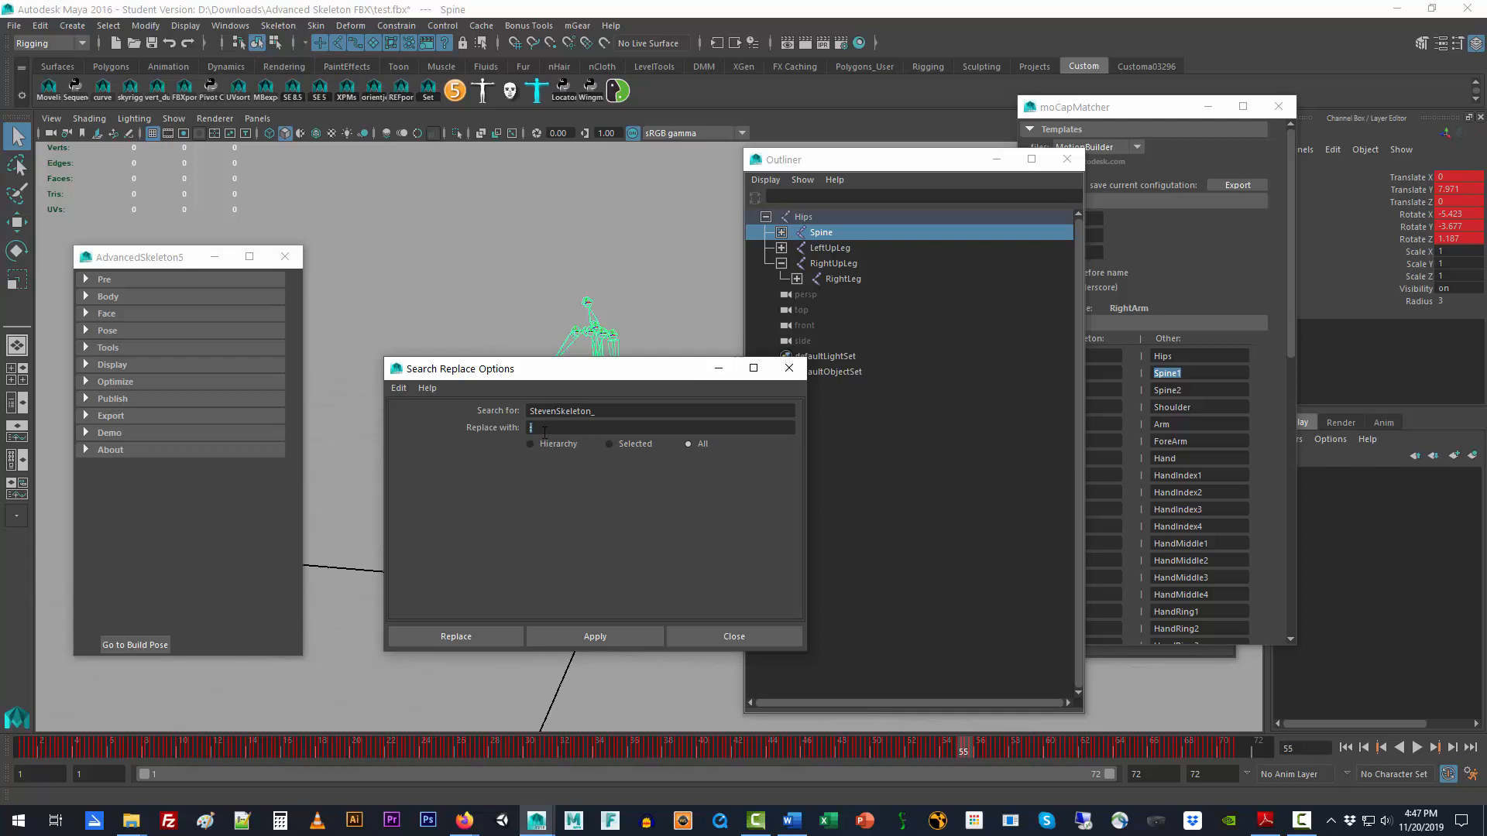
pyautogui.write('aghajkgadjkagdj')
pyautogui.press('BackSpace')
pyautogui.press('BackSpace')
pyautogui.press('BackSpace')
pyautogui.press('BackSpace')
pyautogui.press('BackSpace')
pyautogui.press('BackSpace')
pyautogui.press('BackSpace')
pyautogui.press('BackSpace')
pyautogui.press('BackSpace')
pyautogui.press('BackSpace')
pyautogui.press('BackSpace')
pyautogui.press('BackSpace')
pyautogui.press('BackSpace')
pyautogui.press('BackSpace')
# - Expand the right leg joints down to RightToeBase, and close the Search Replace Options and AdvancedSkeleton5 windows
pyautogui.click(797, 279)
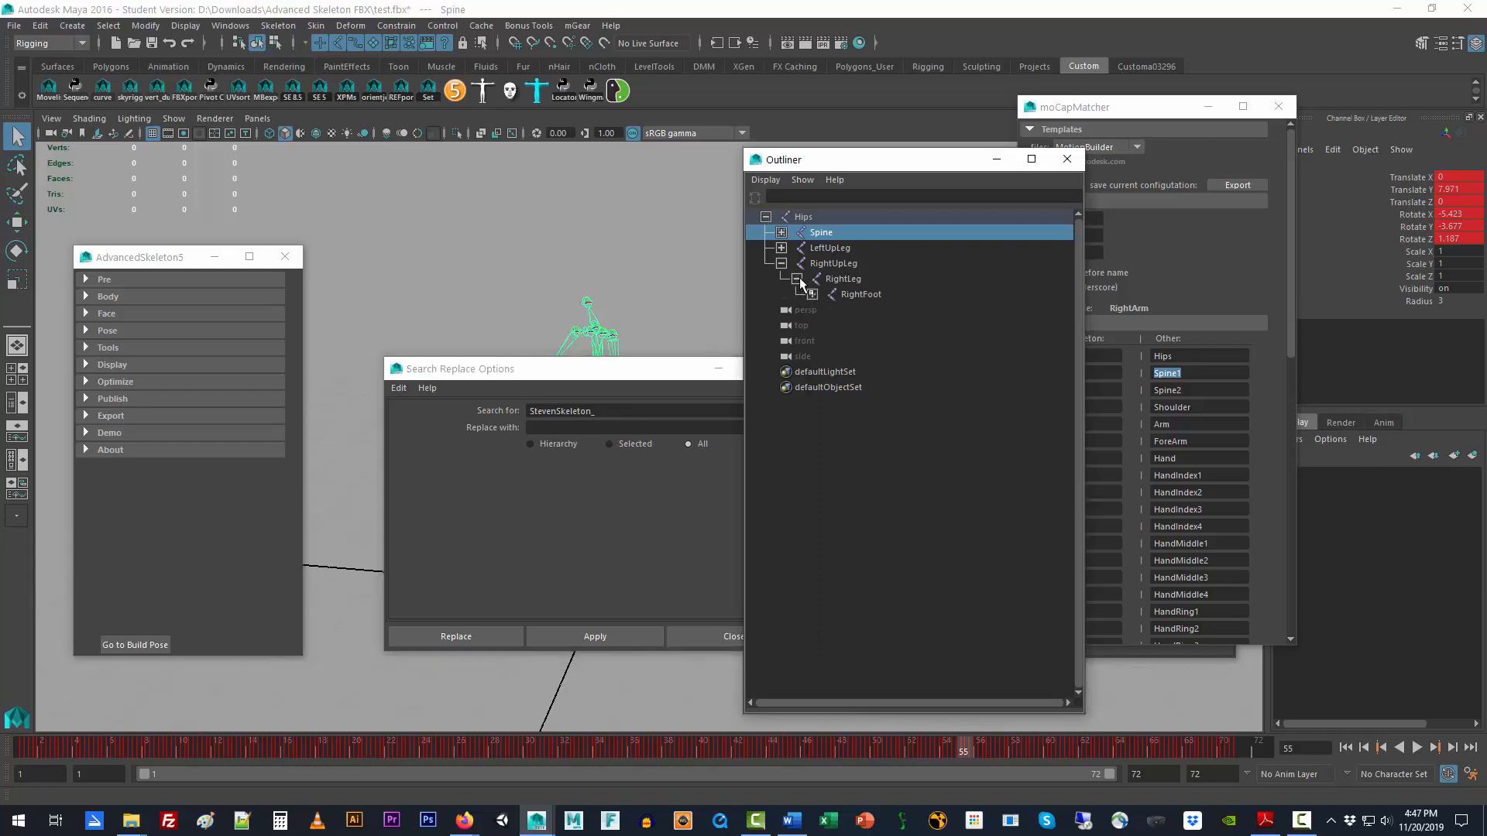
pyautogui.click(812, 294)
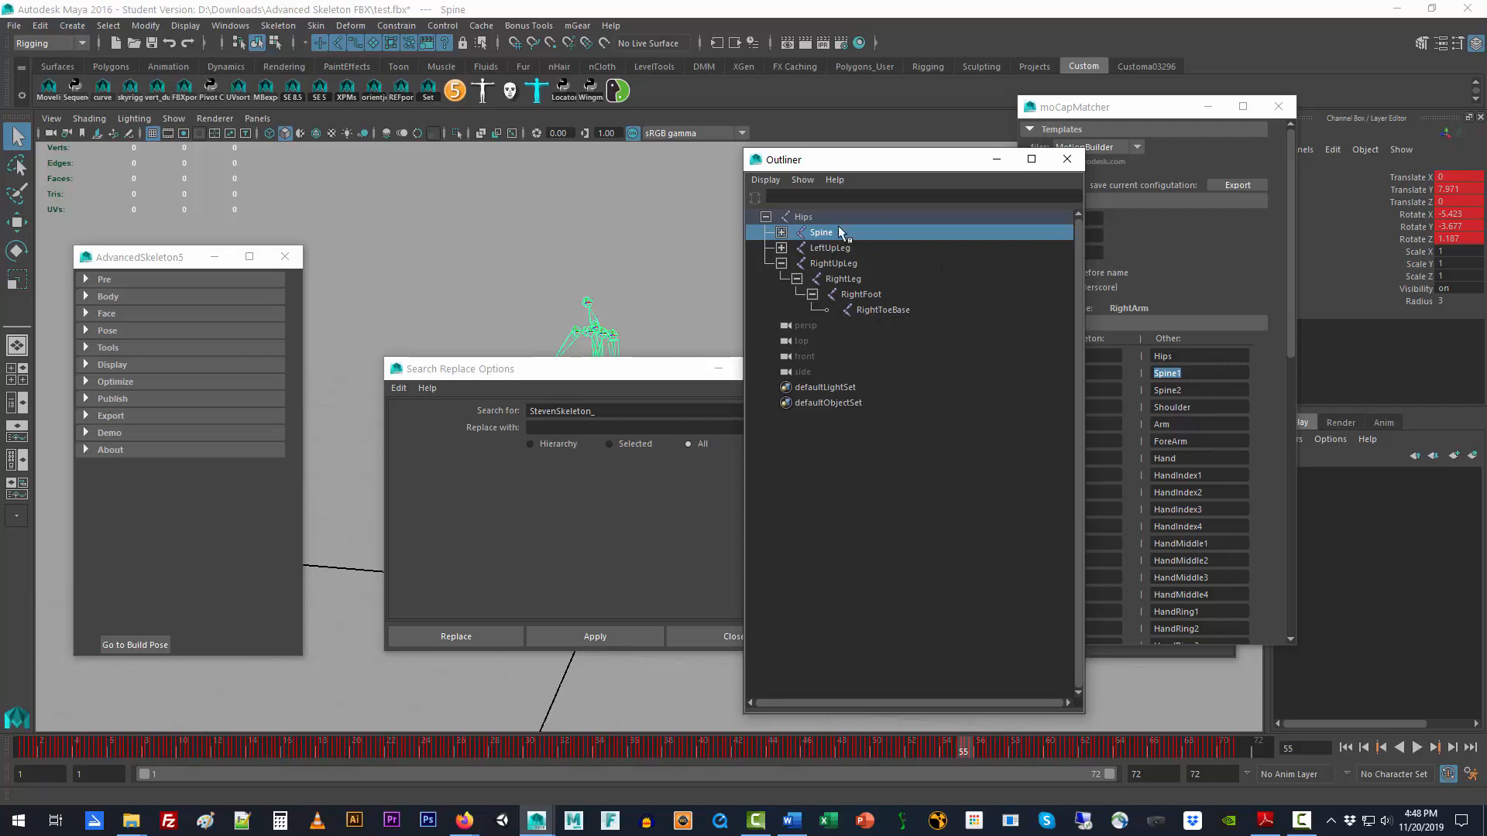
pyautogui.click(691, 373)
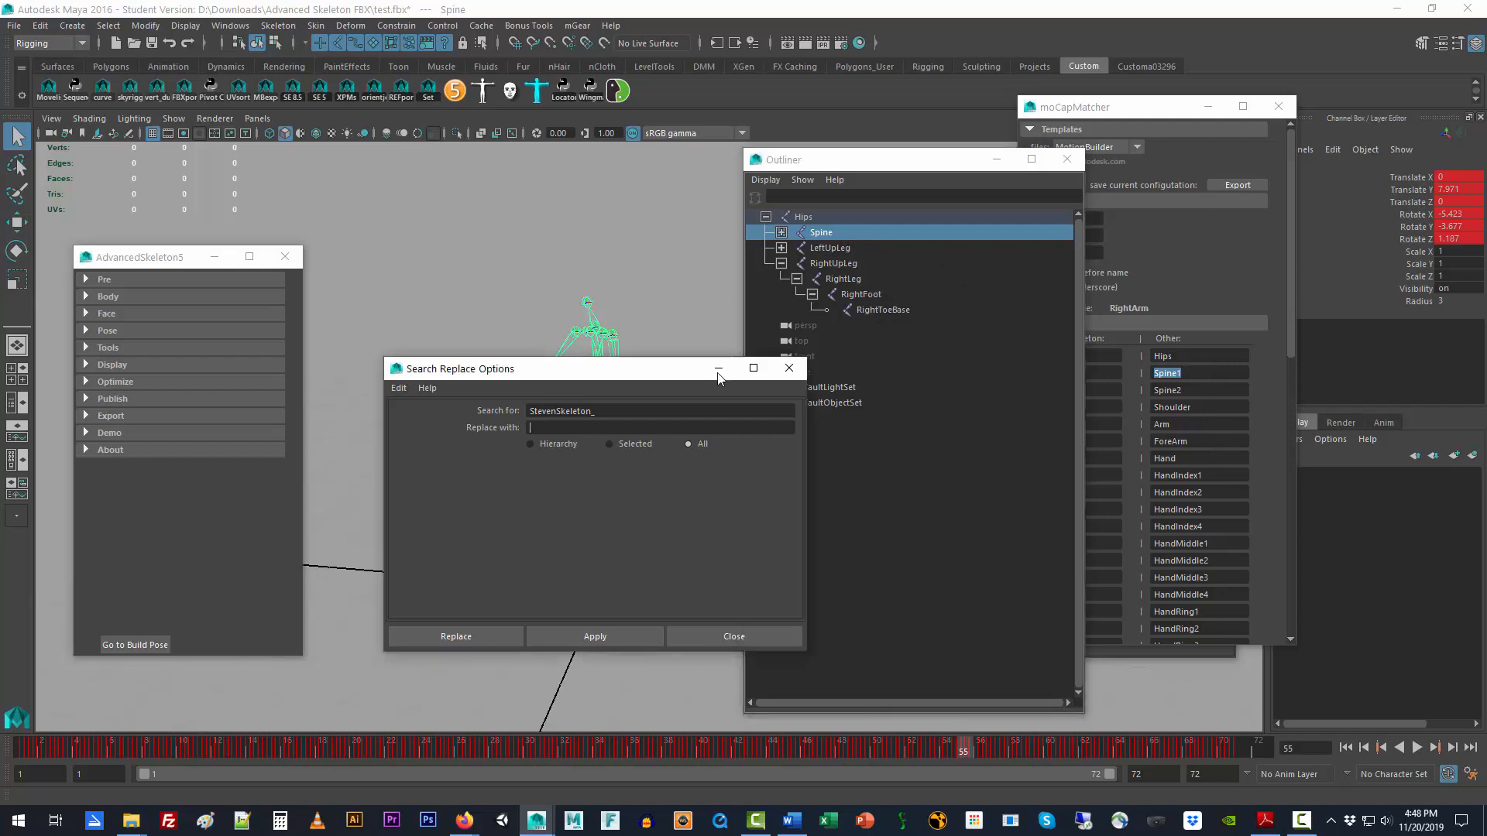
pyautogui.click(785, 369)
pyautogui.click(283, 259)
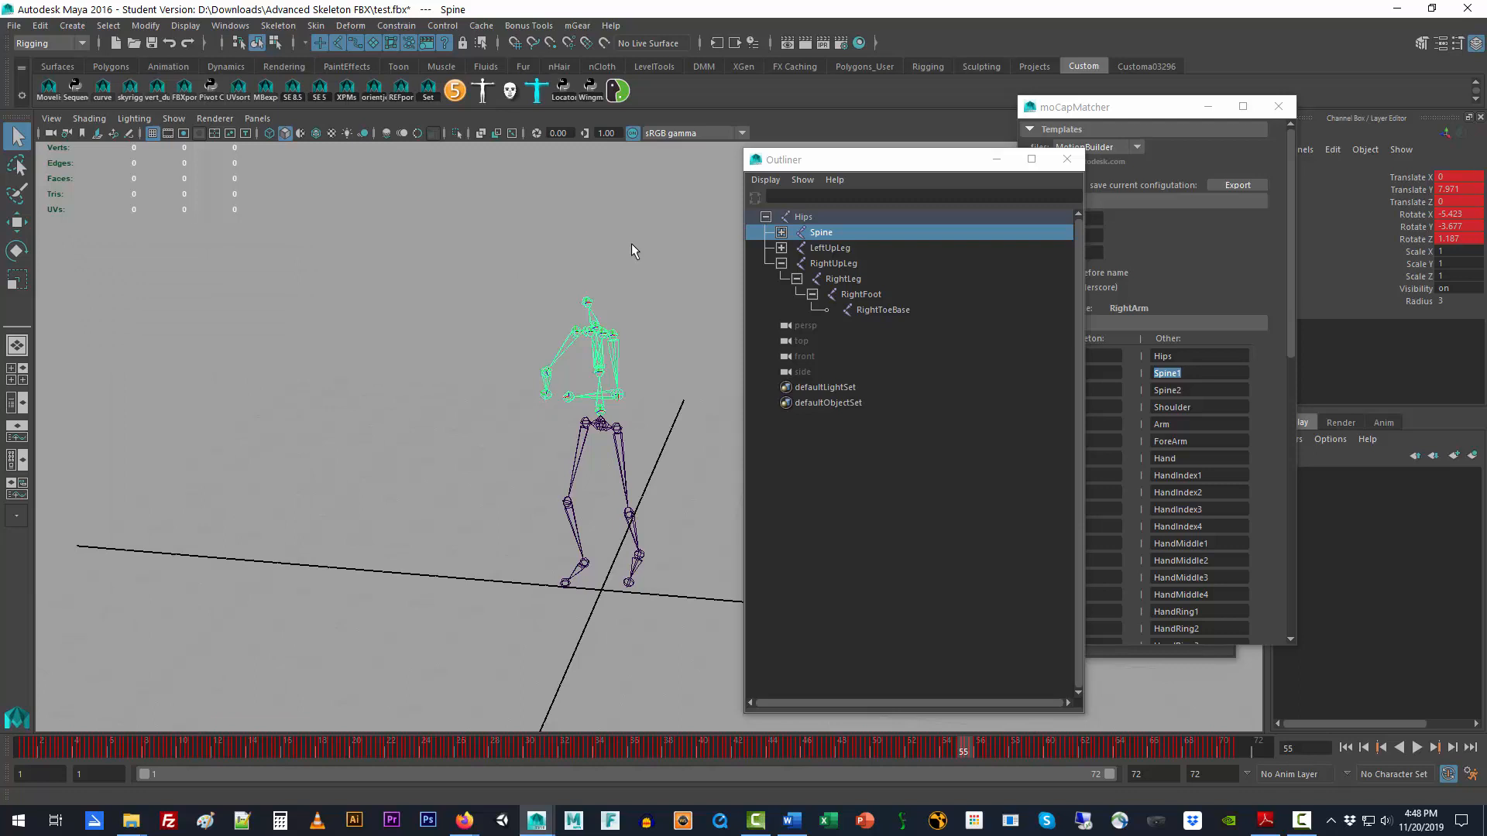
pyautogui.click(498, 329)
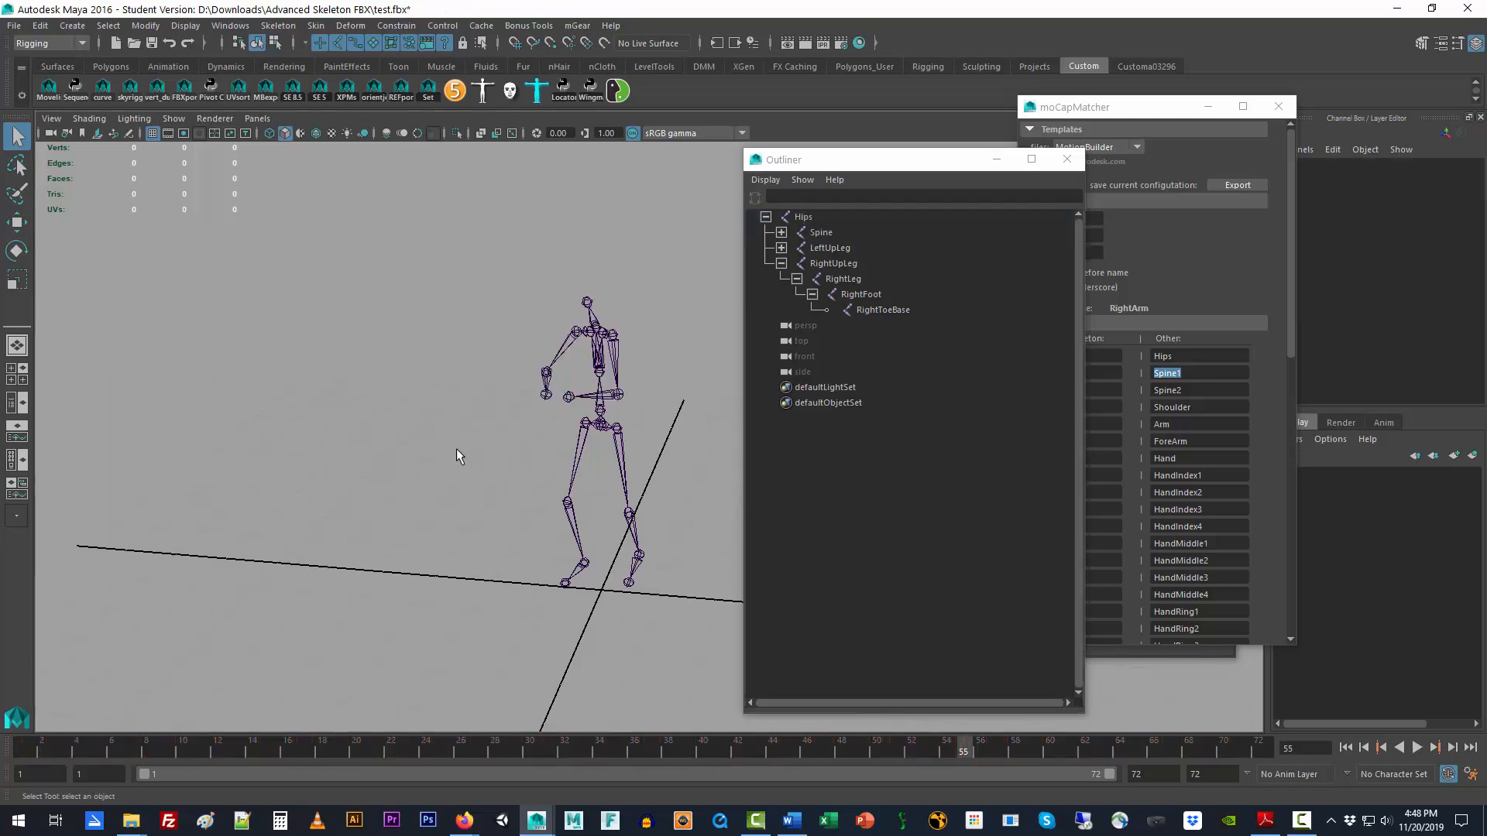
# - Save the renamed mocap skeleton scene as the Maya ASCII file mocap_dance.ma
pyautogui.keyDown('alt'); pyautogui.moveTo(457, 449); pyautogui.dragTo(478, 444); pyautogui.keyUp('alt')
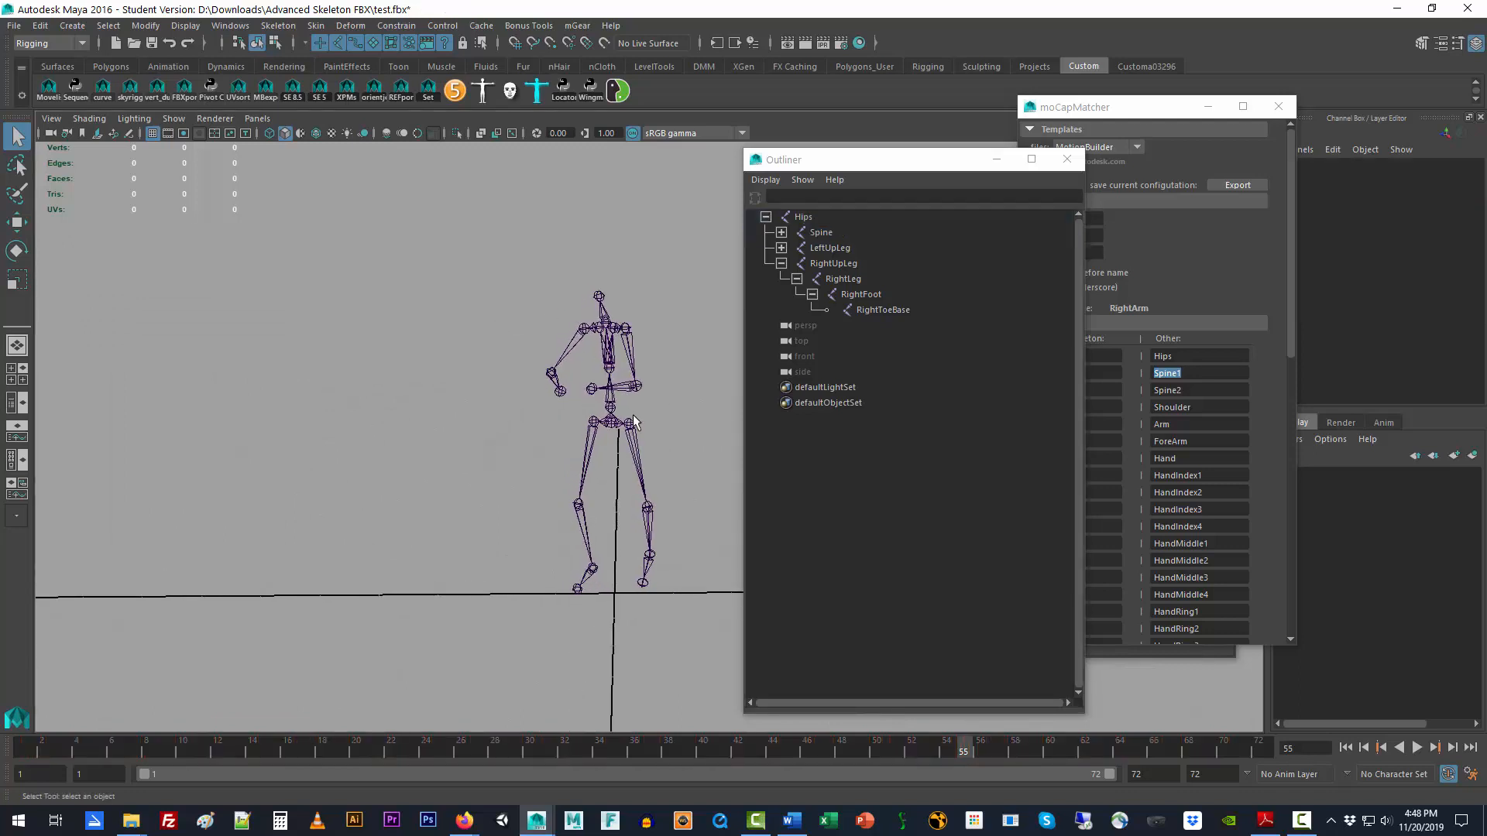
pyautogui.click(14, 26)
pyautogui.click(59, 104)
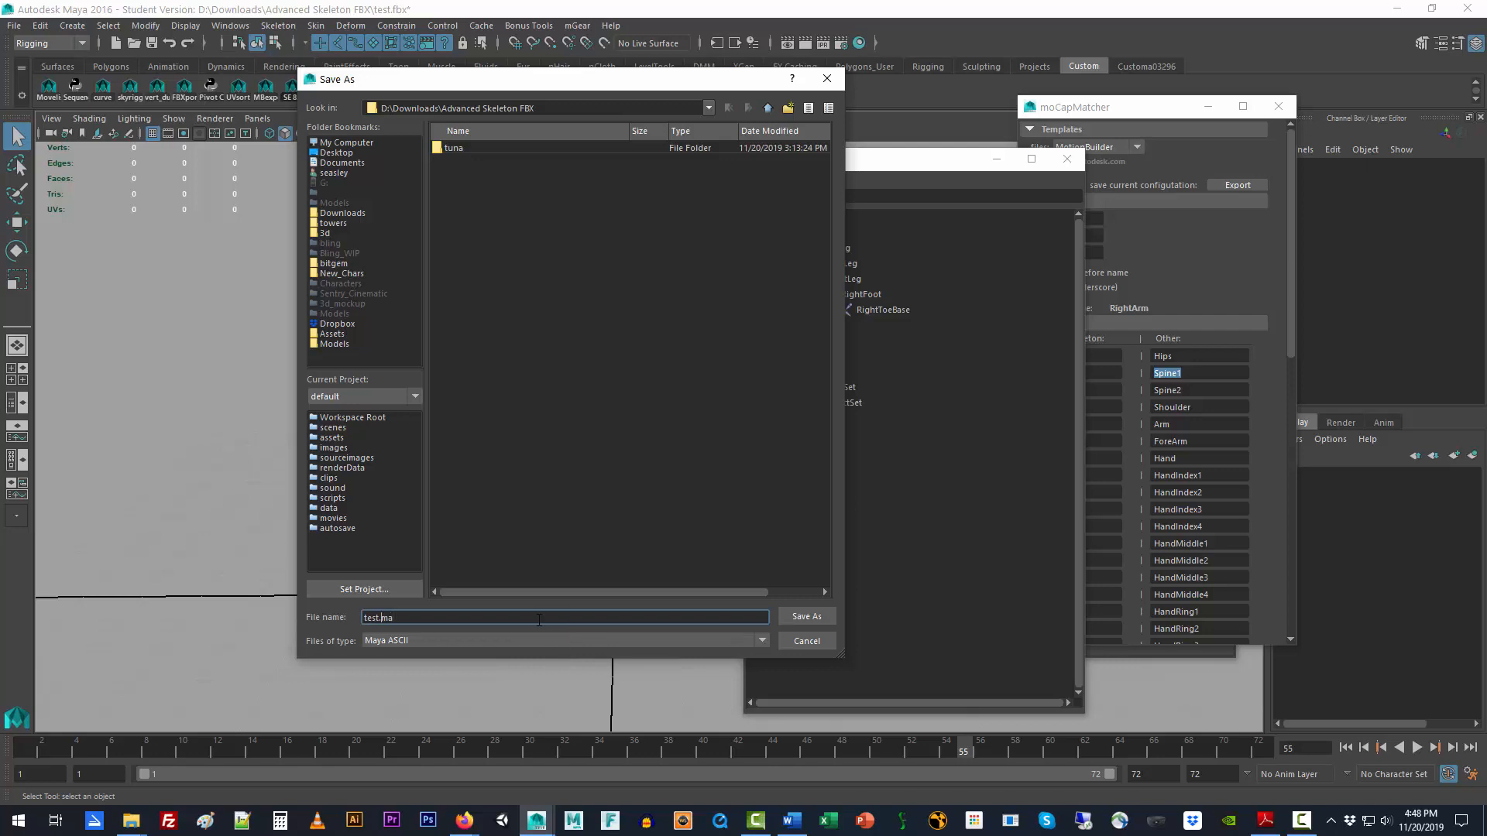
pyautogui.hotkey('shift', 'Home')
pyautogui.write('mocap_dance')
pyautogui.press('Return')
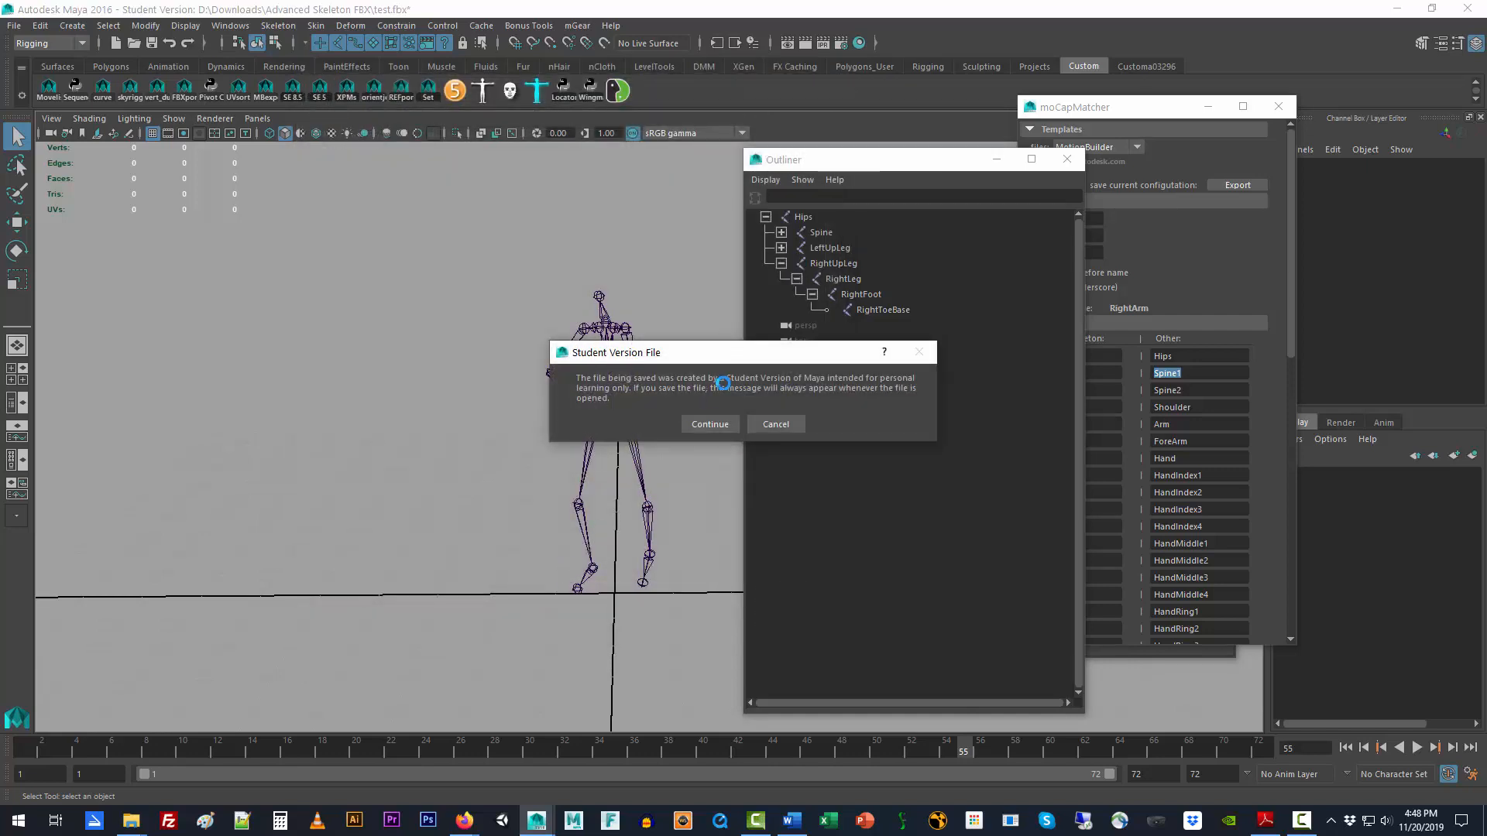
pyautogui.click(707, 422)
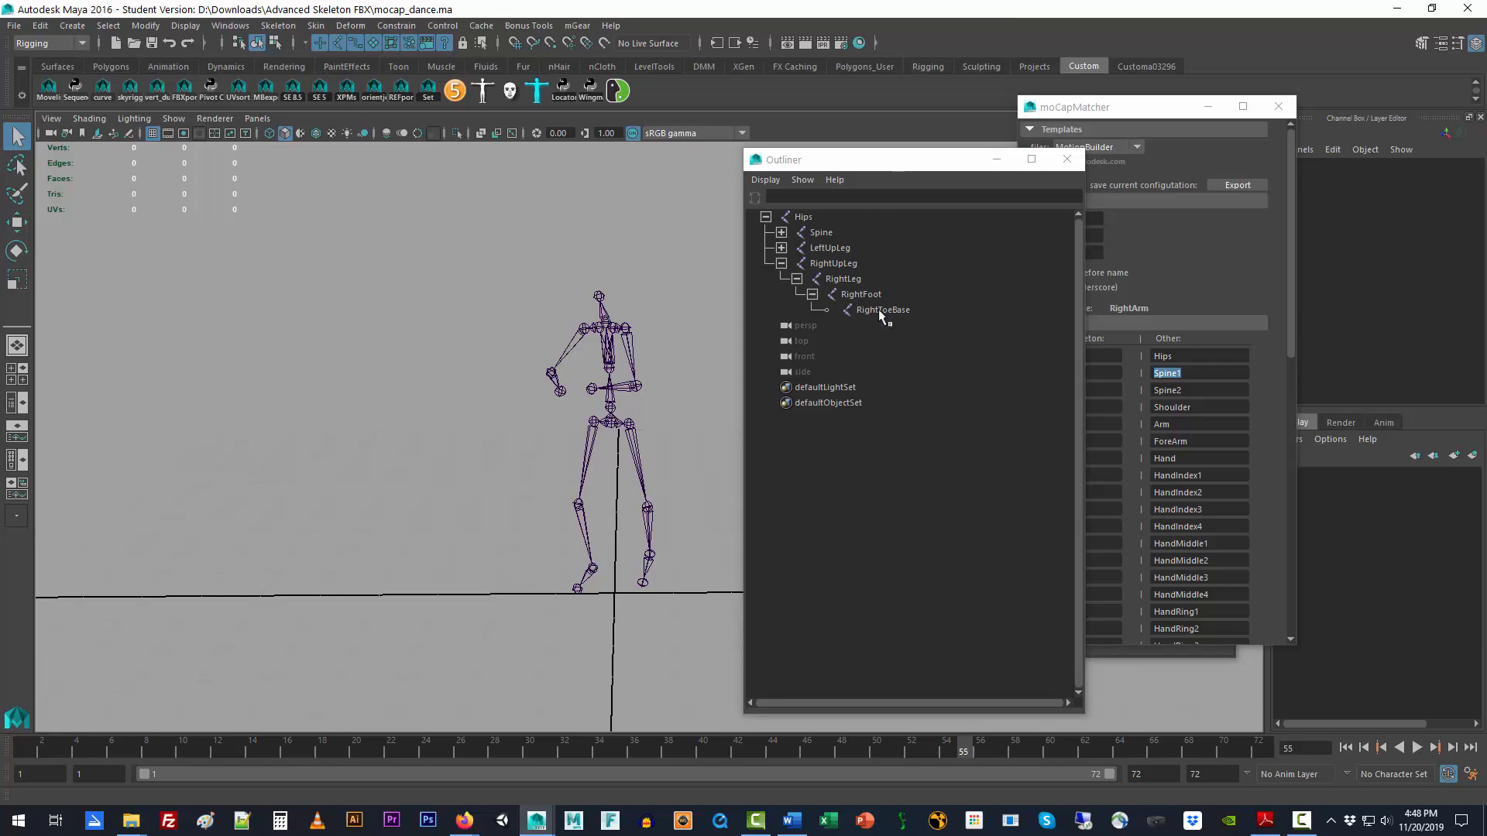
# - Show moCapMatcher's remaining joint mappings and Functions section, and start a new empty scene
pyautogui.click(1146, 252)
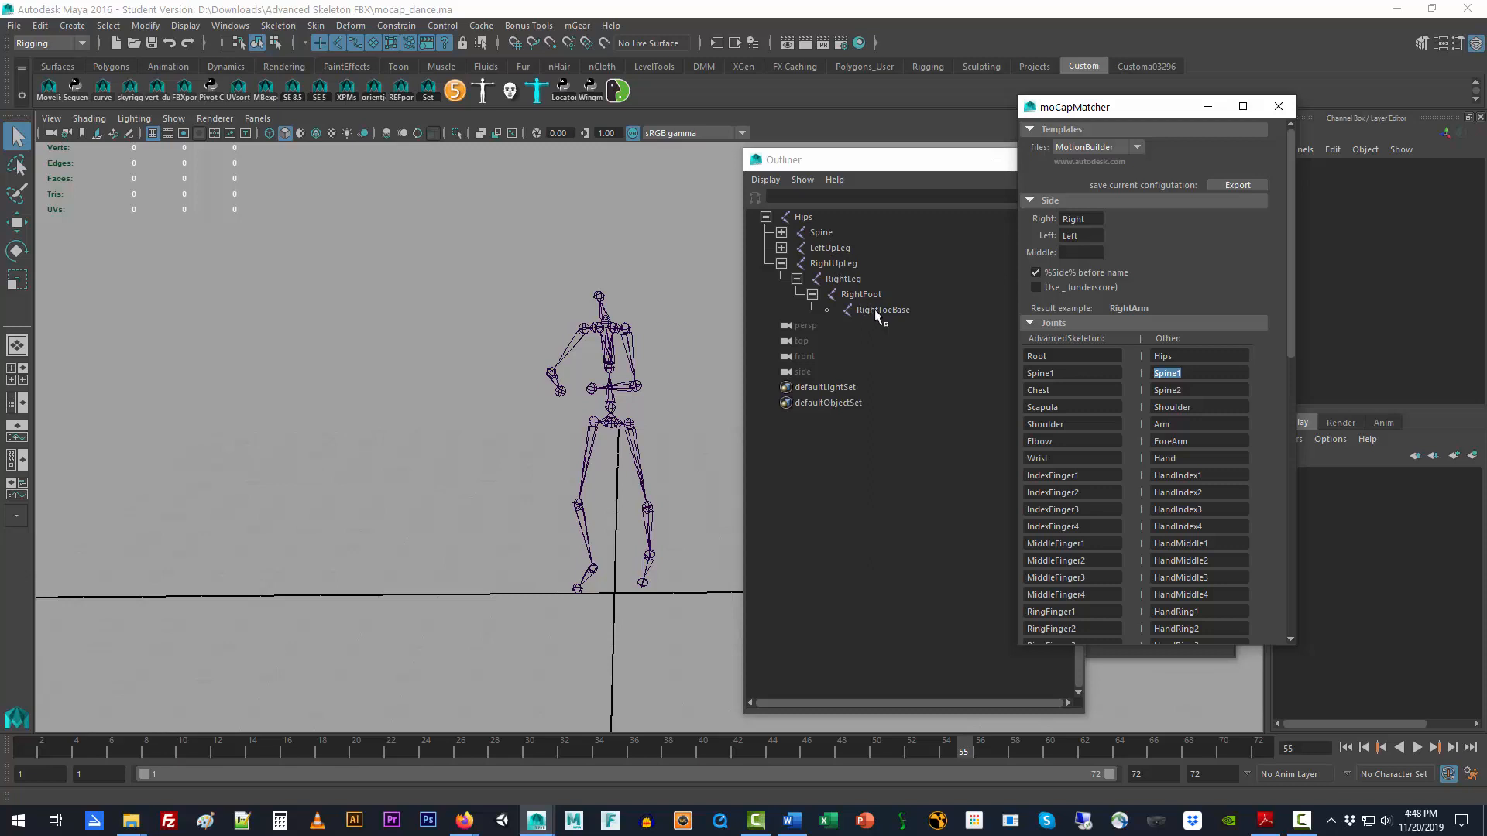
pyautogui.moveTo(1288, 341); pyautogui.dragTo(1320, 600)
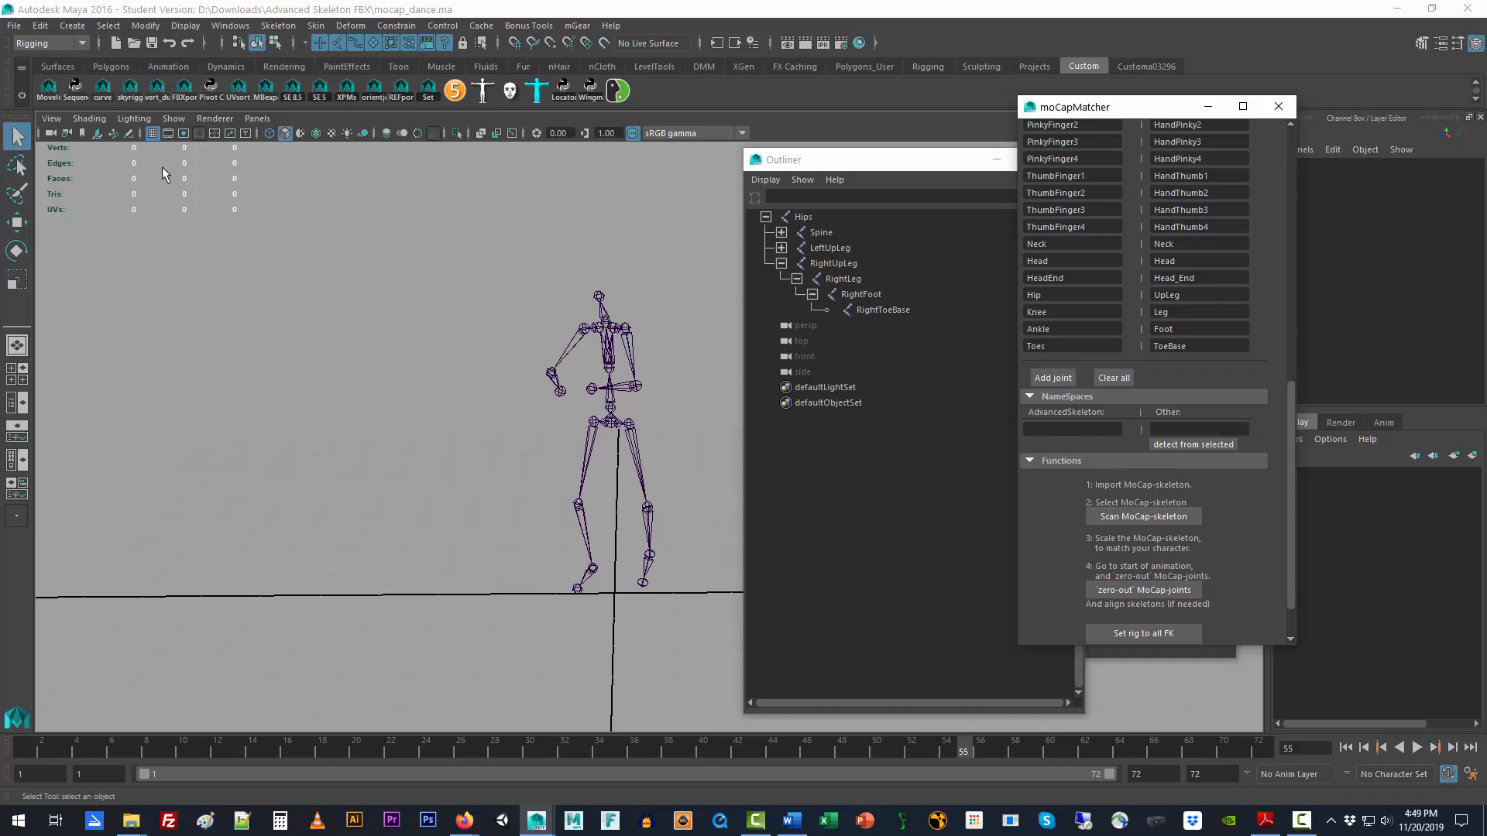
pyautogui.click(16, 26)
pyautogui.click(38, 52)
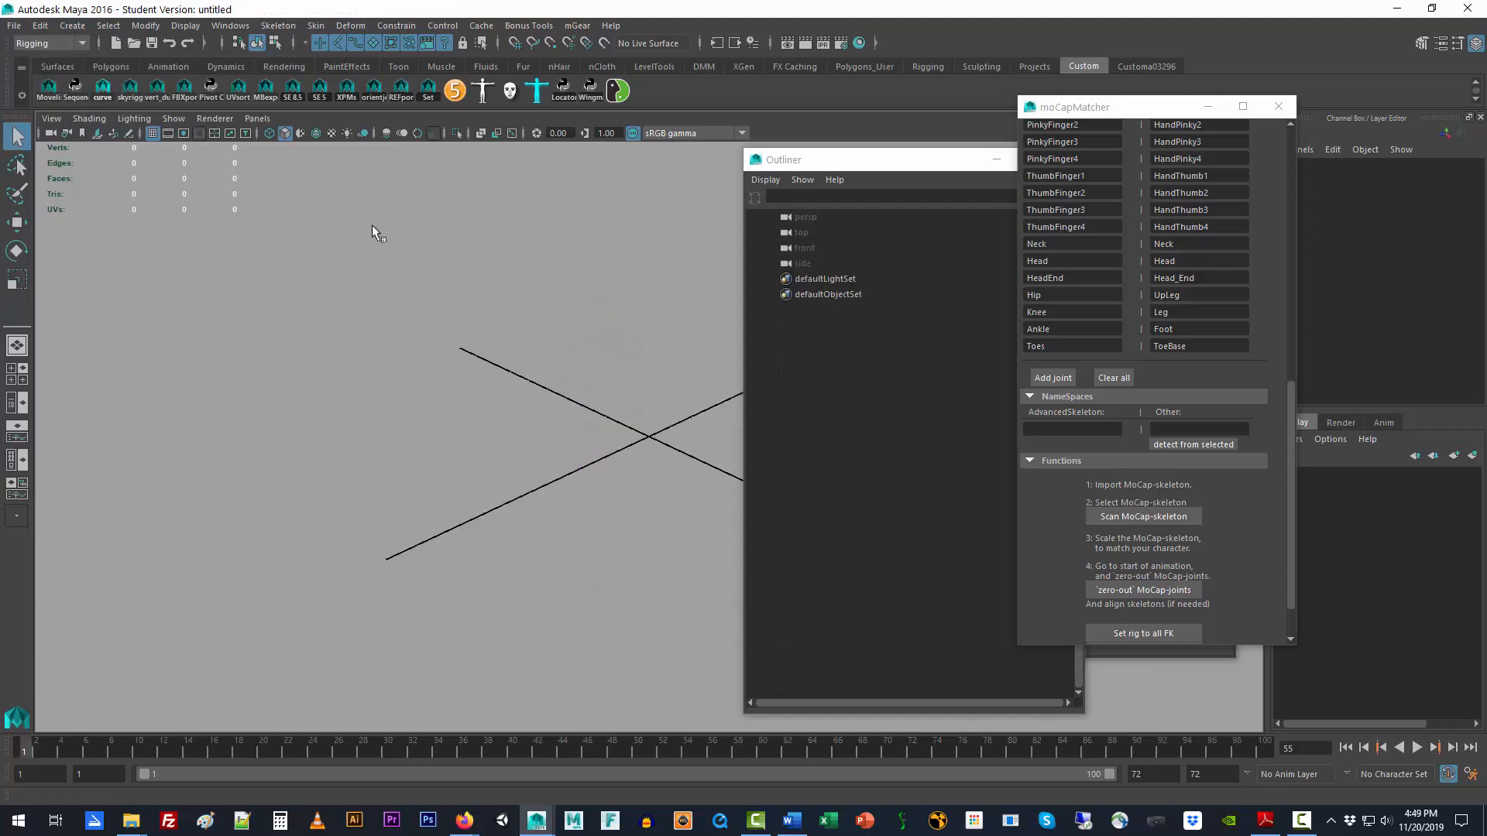
# - Set the Reference options to use namespaces with the new namespace string mocap, and proceed to choosing the file
pyautogui.click(16, 25)
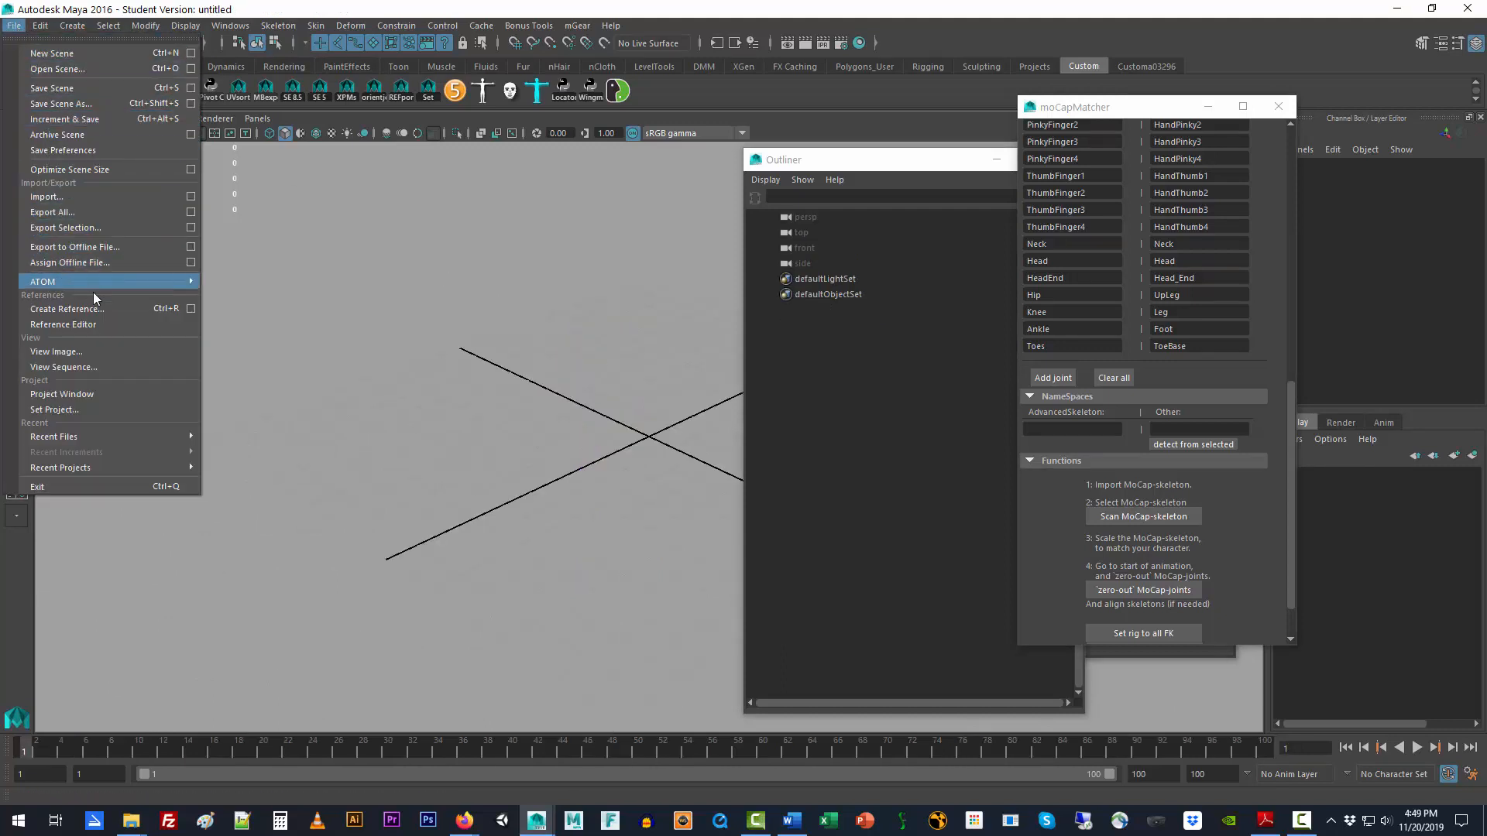
pyautogui.click(191, 308)
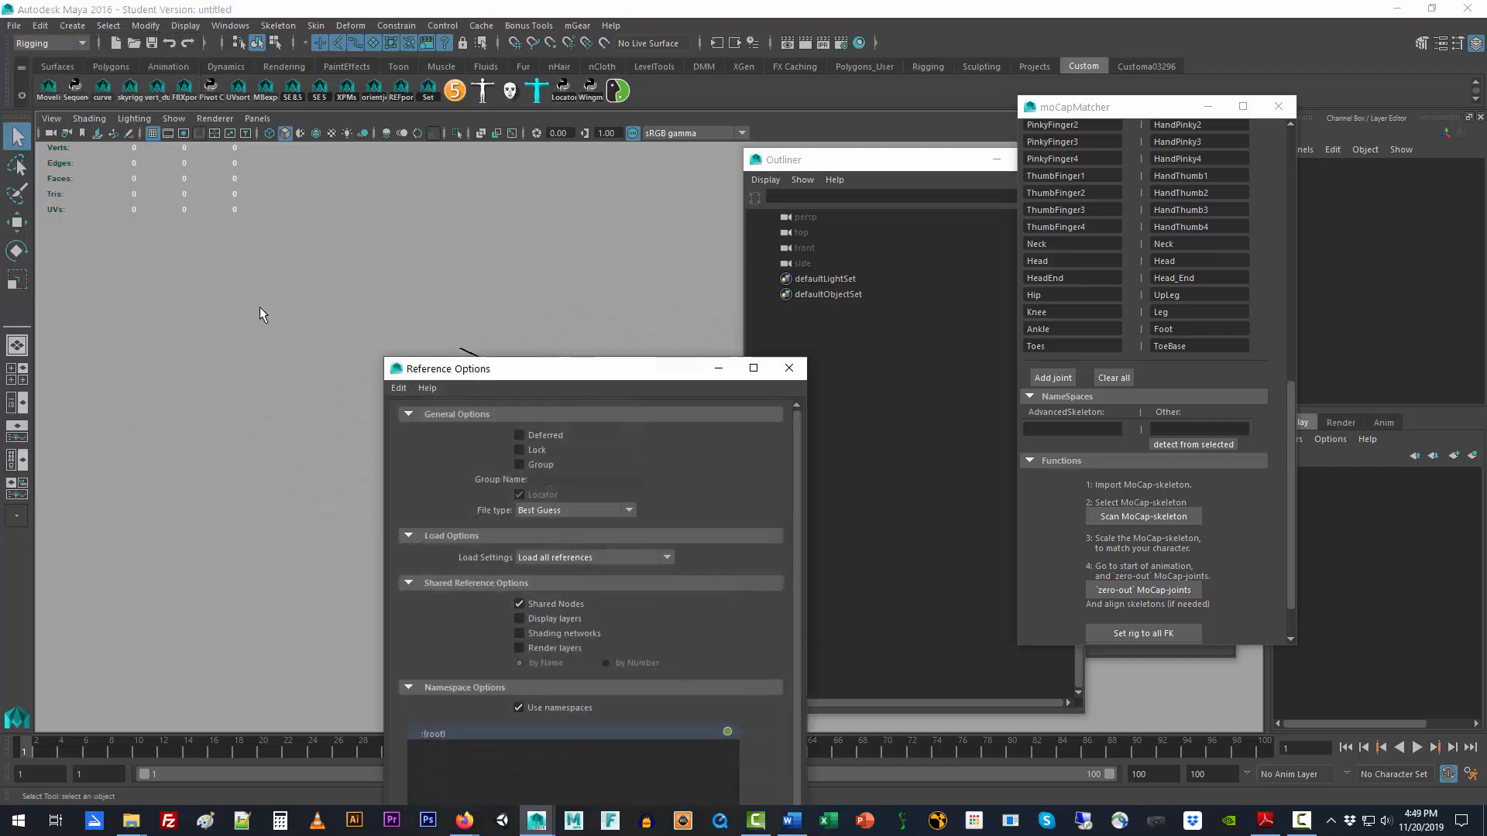
pyautogui.moveTo(558, 360); pyautogui.dragTo(422, 141)
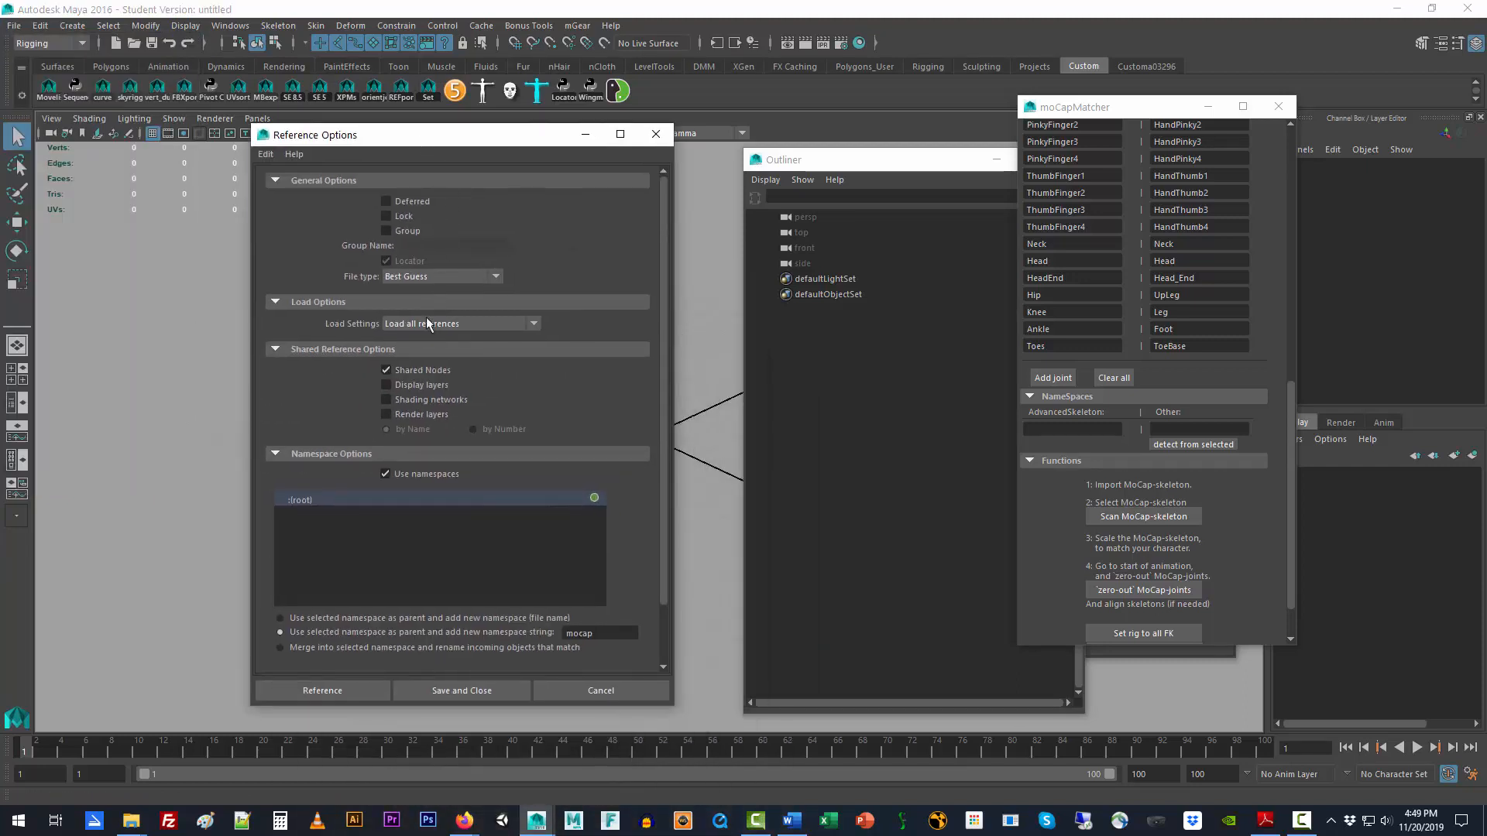
pyautogui.click(386, 474)
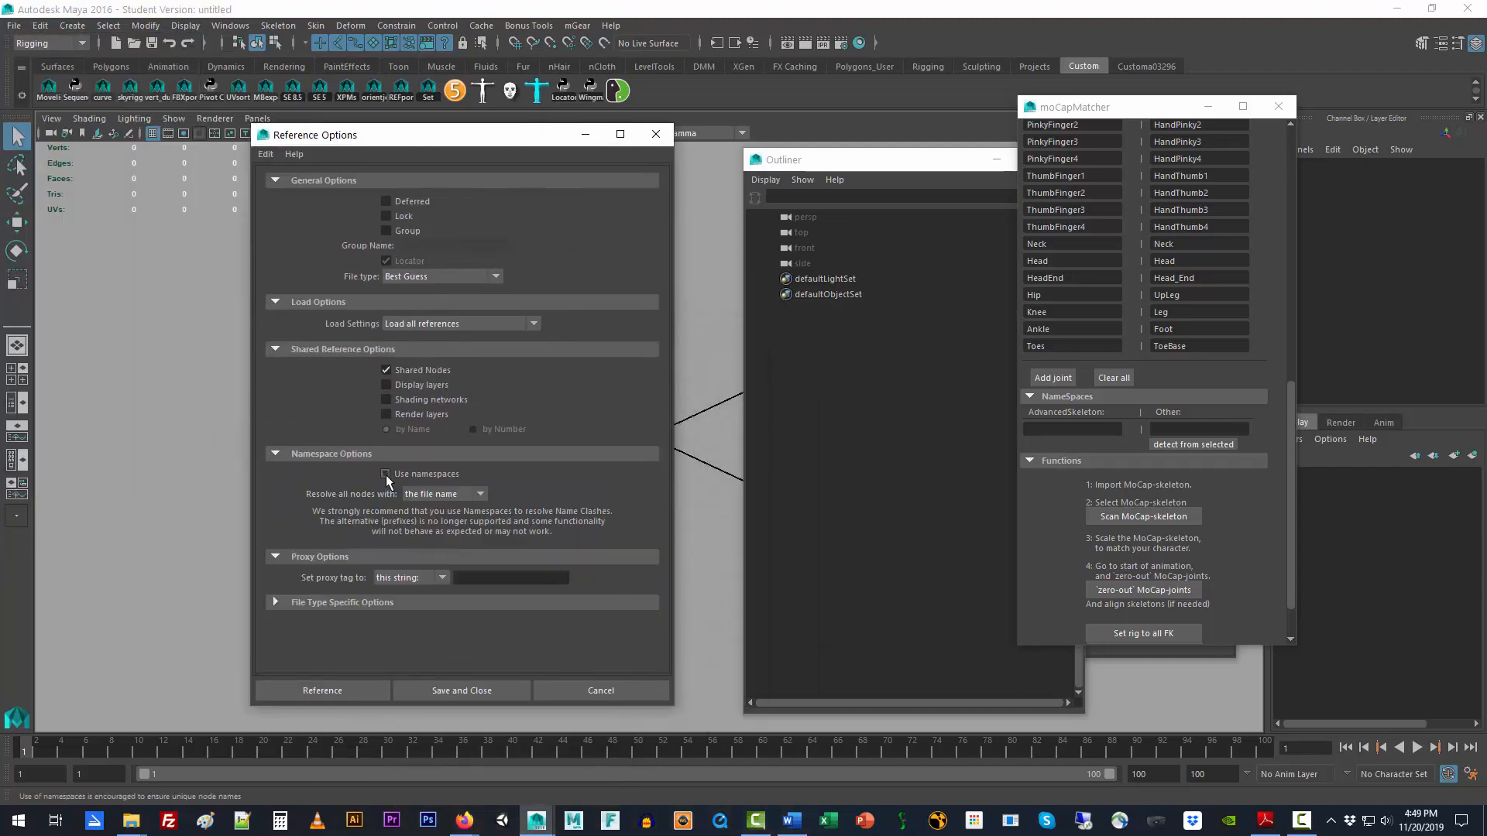
pyautogui.click(385, 474)
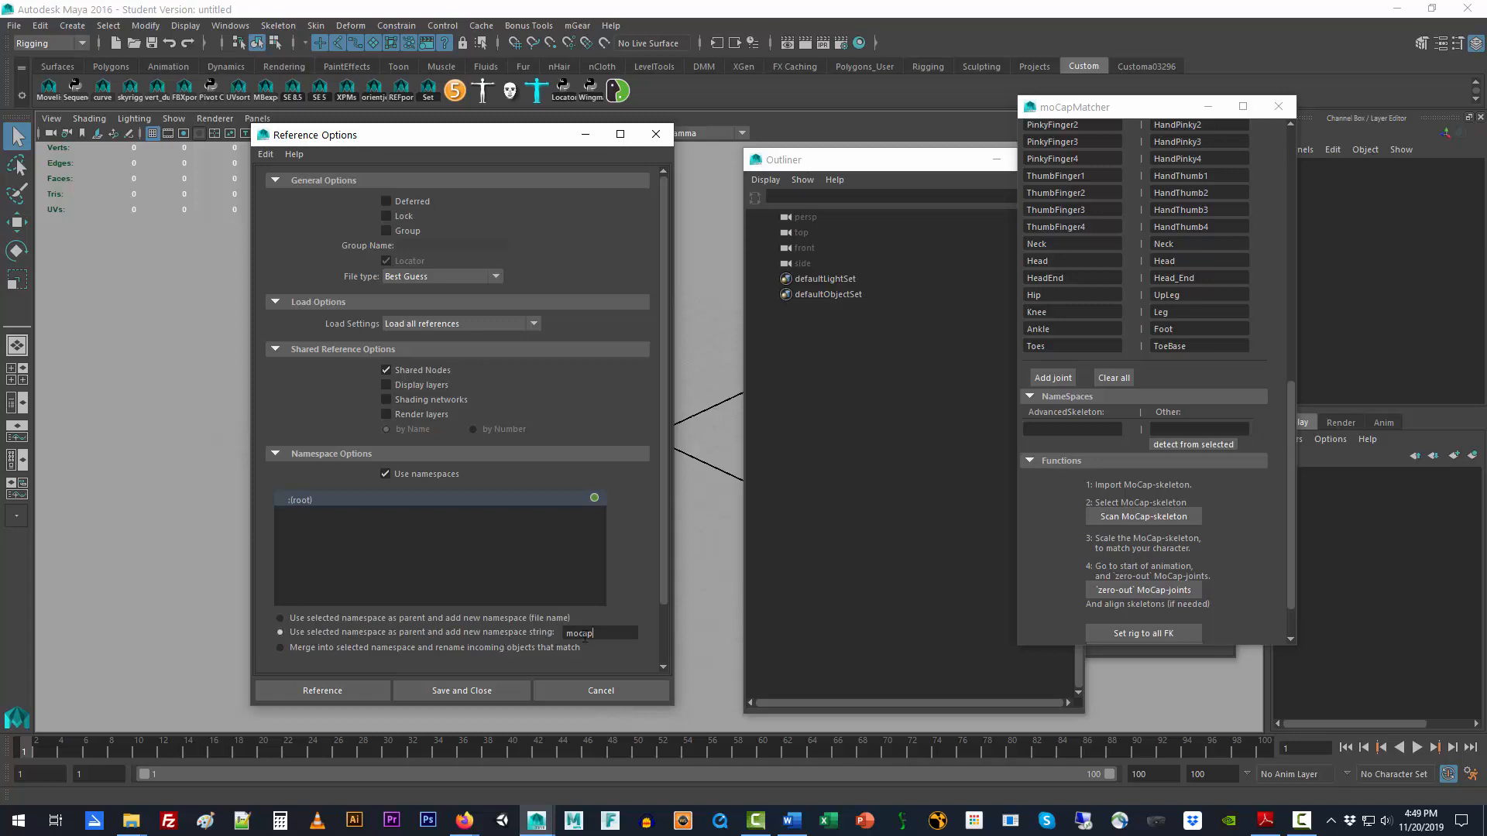
pyautogui.doubleClick(584, 634)
pyautogui.click(342, 690)
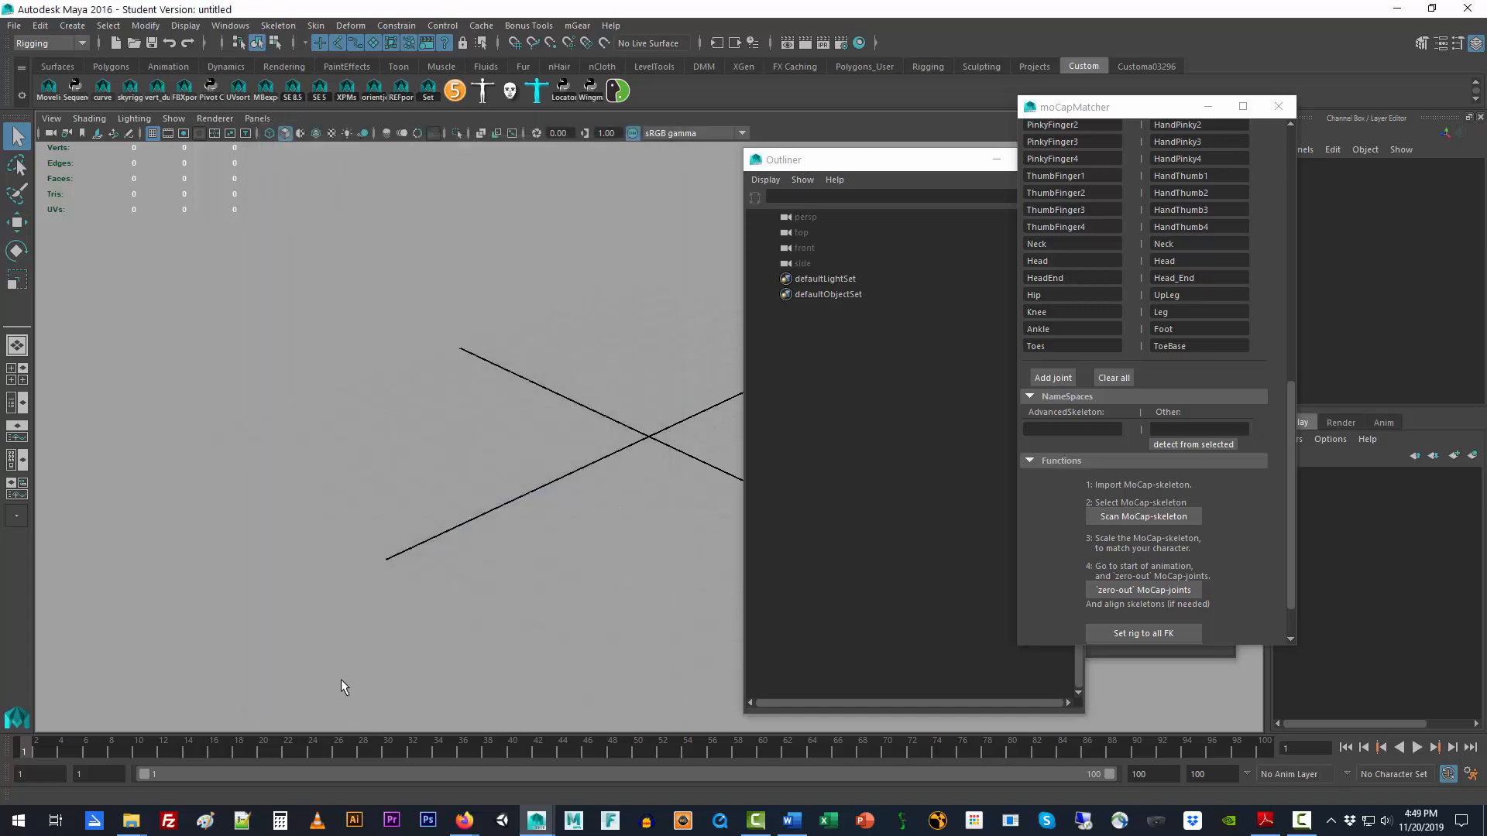
# - Reference test.fbx into the empty scene, then expand and select its StevenSkeleton_Hips joint in the Outliner
pyautogui.click(481, 148)
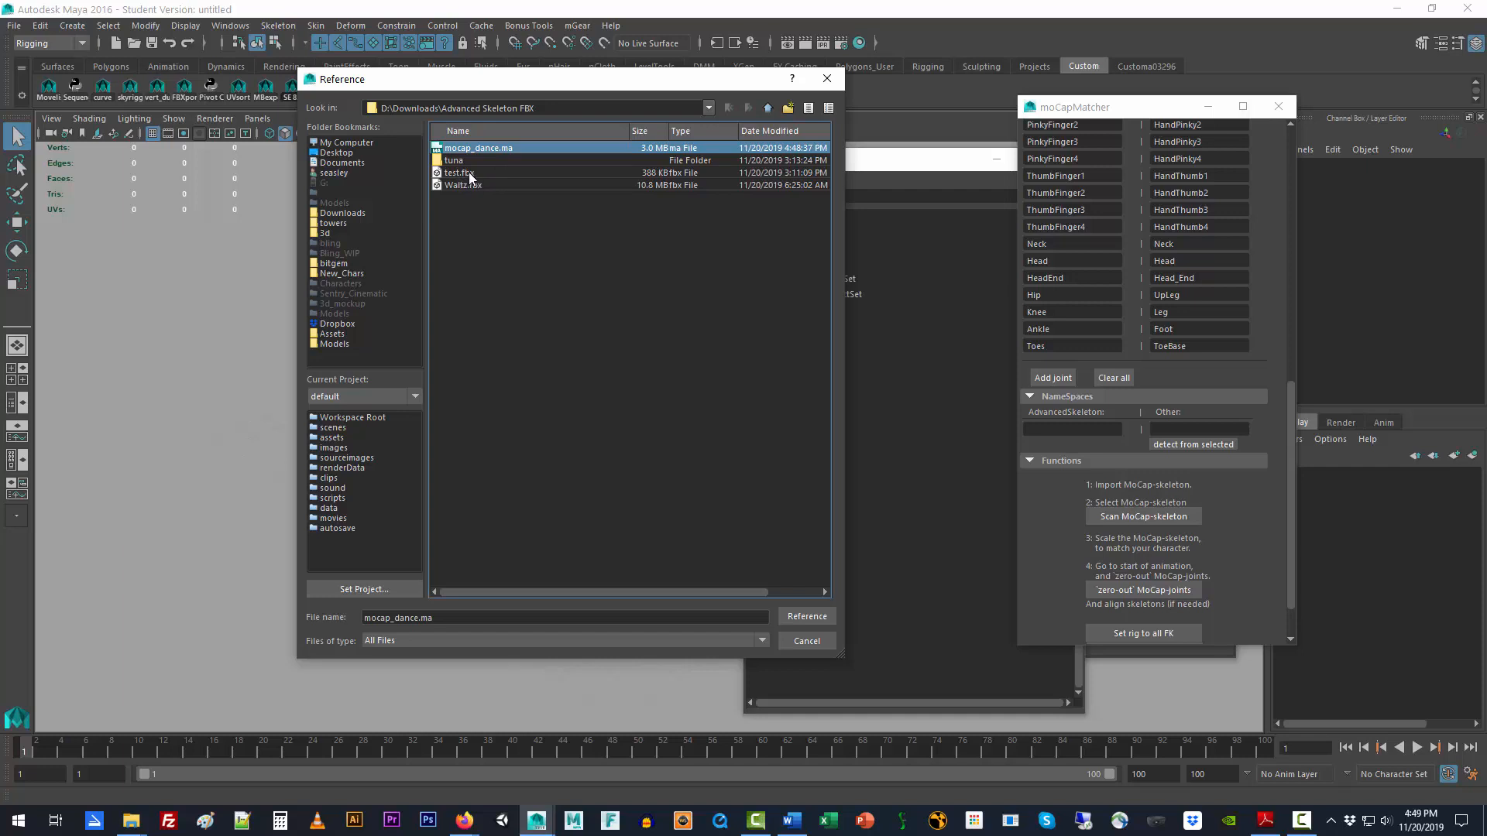
pyautogui.click(468, 172)
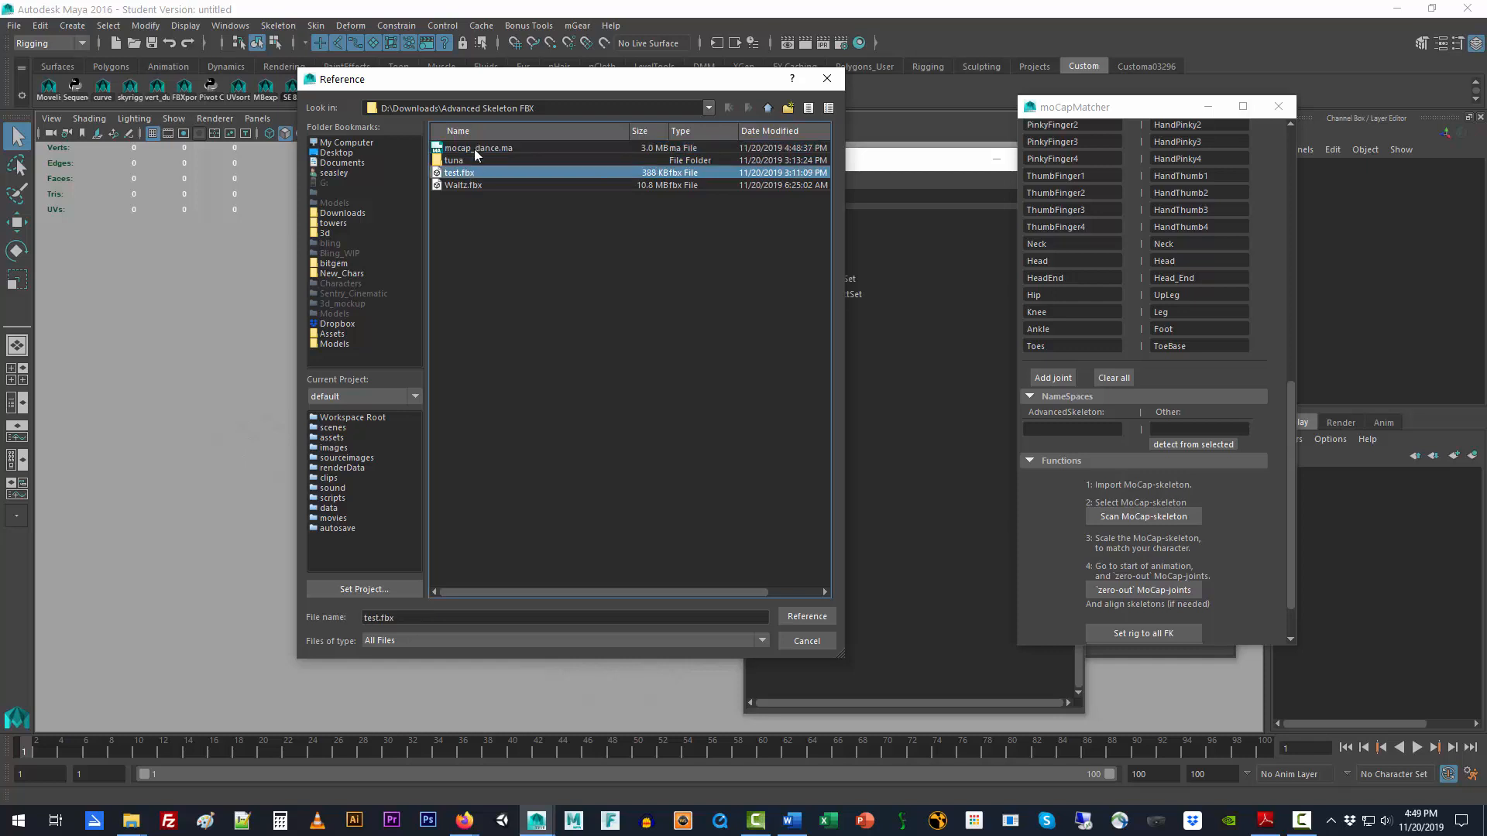
pyautogui.moveTo(475, 82); pyautogui.dragTo(289, 157)
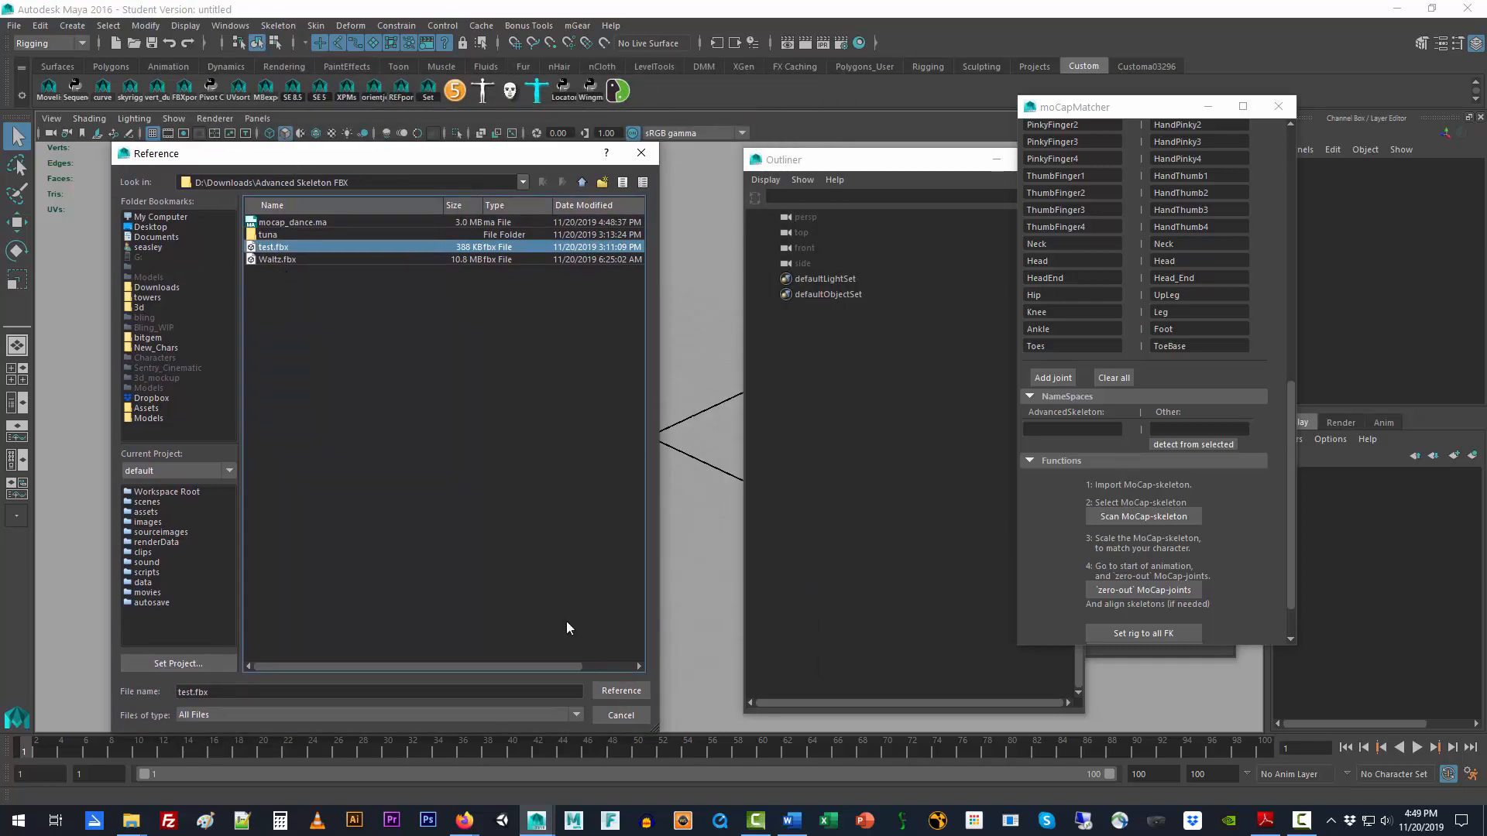
pyautogui.click(621, 690)
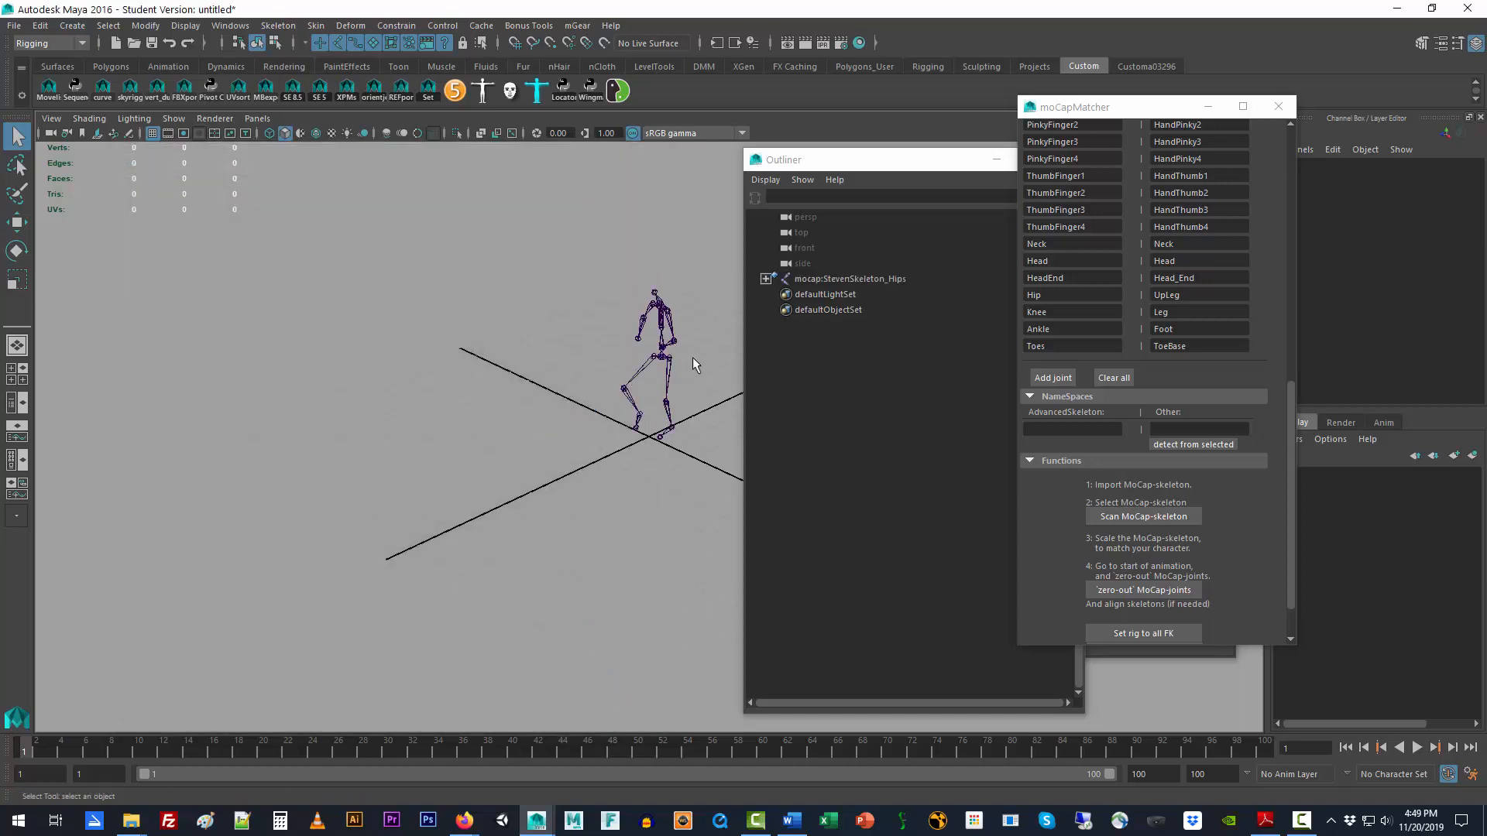
pyautogui.click(765, 279)
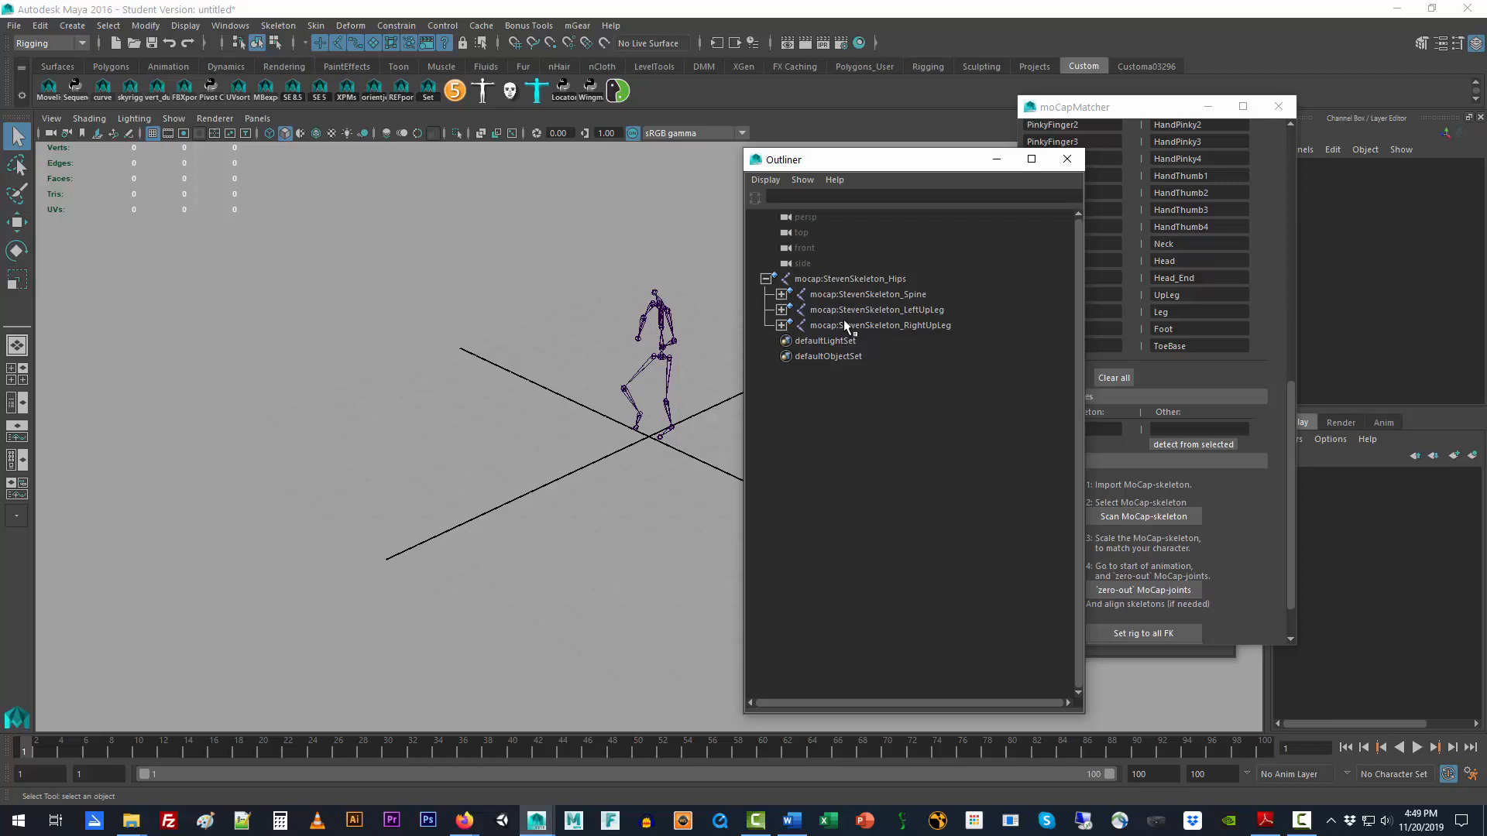
pyautogui.click(864, 280)
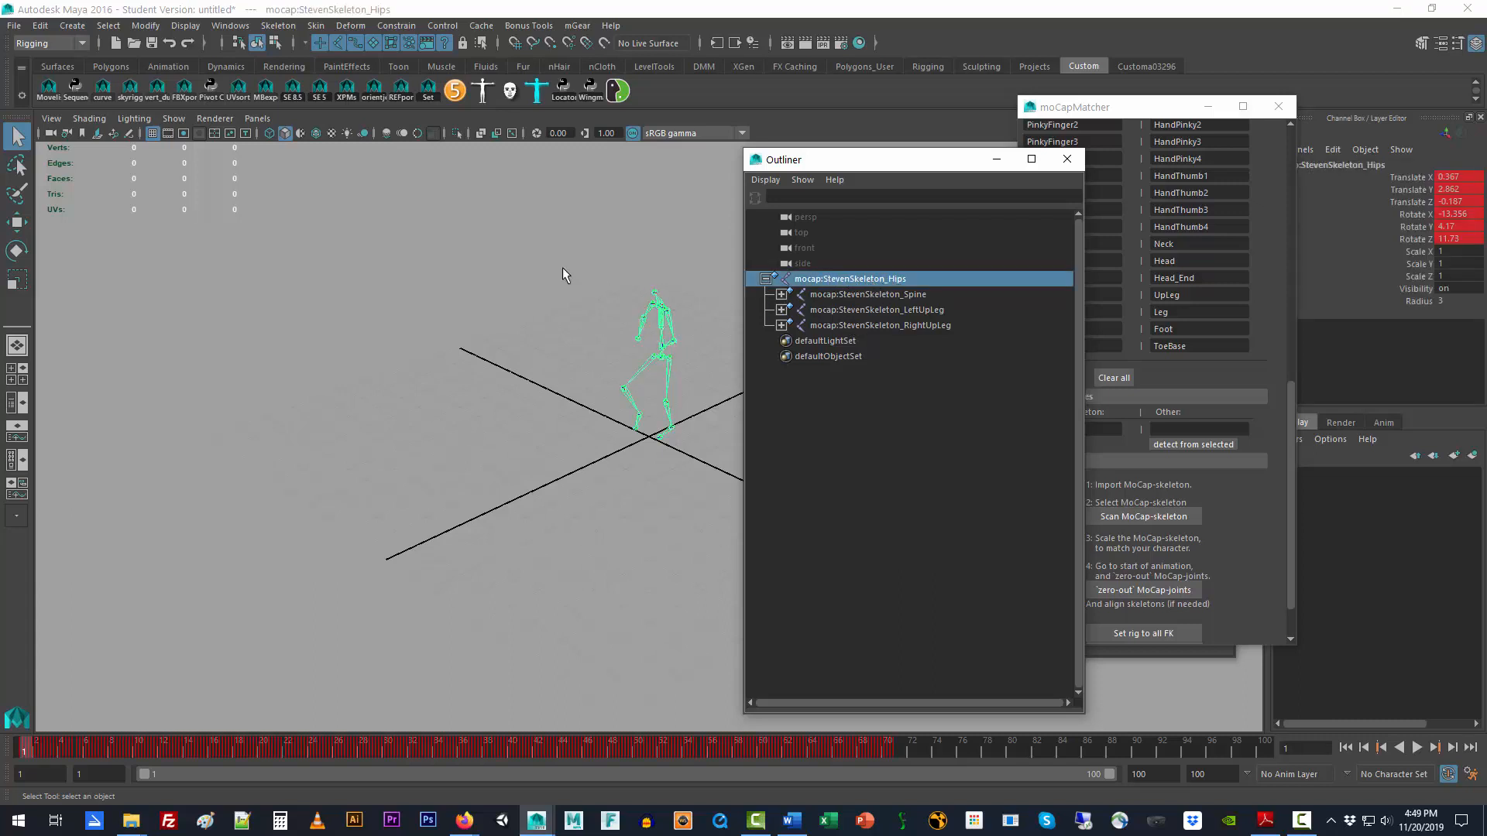
# - Remove the test.fbx reference from the scene in the Reference Editor, and close the editor
pyautogui.click(14, 25)
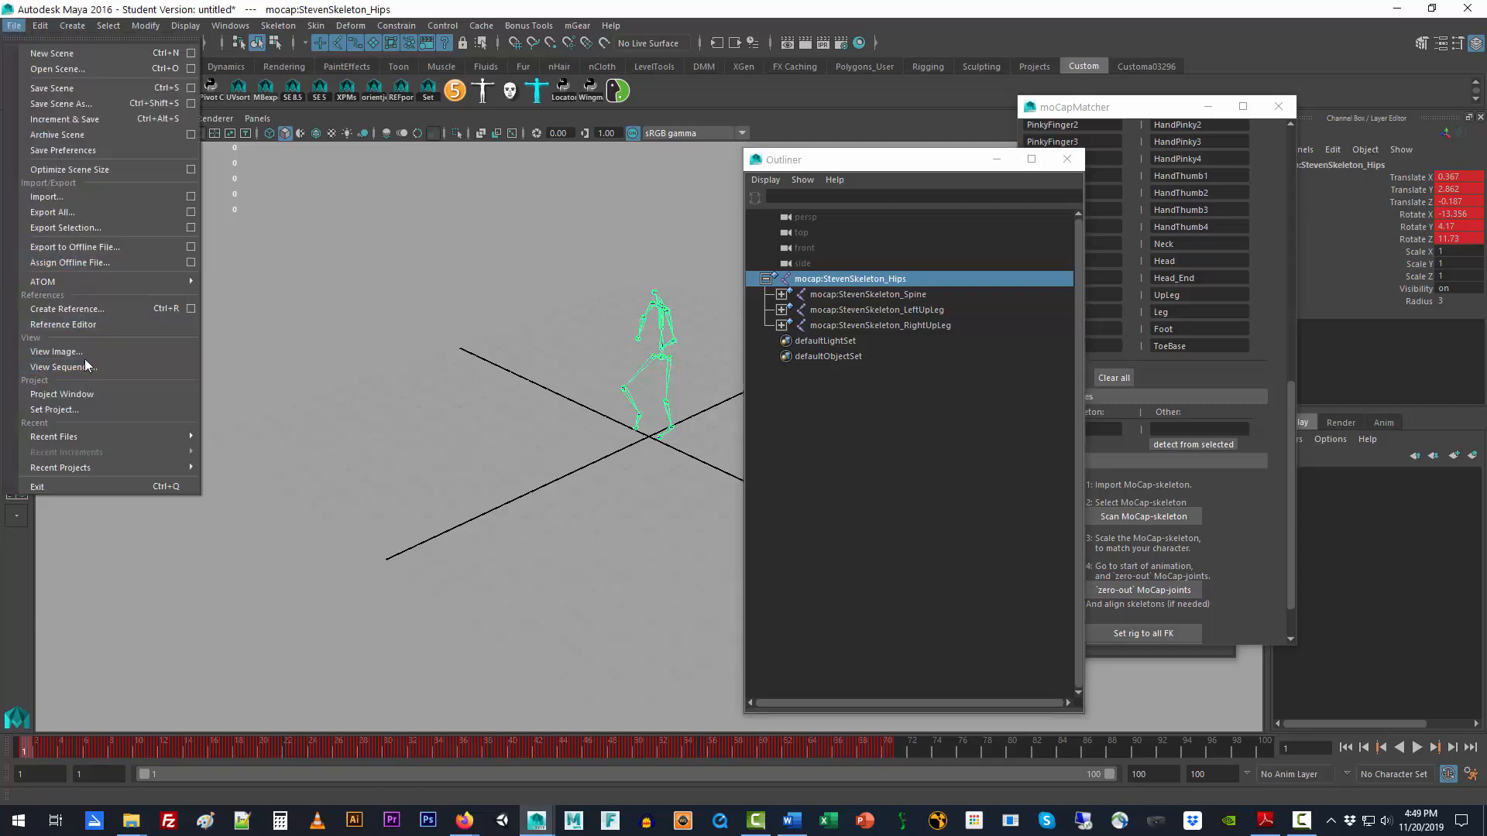
pyautogui.click(87, 326)
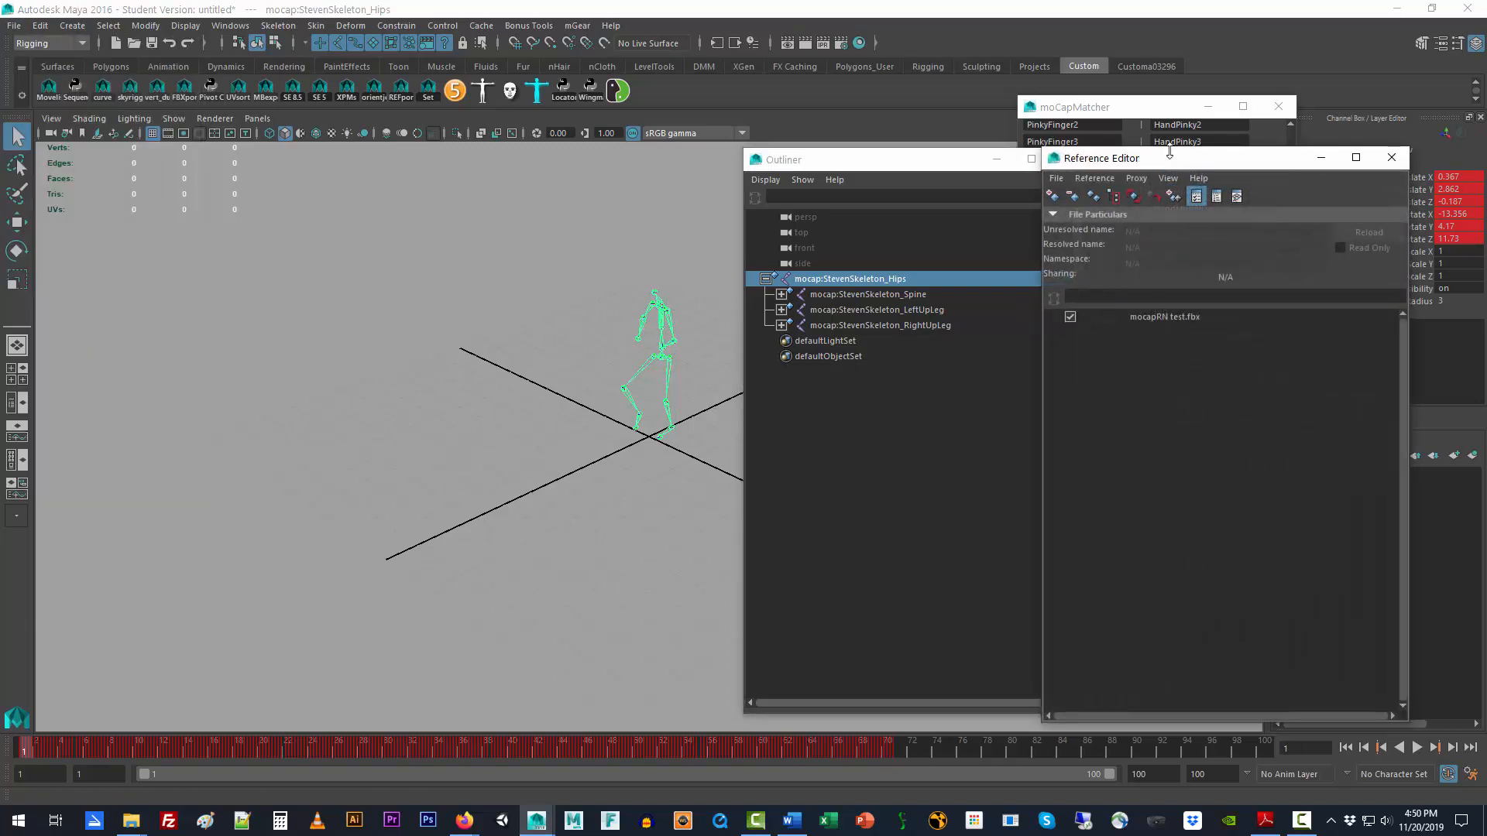
pyautogui.moveTo(1170, 157); pyautogui.dragTo(314, 146)
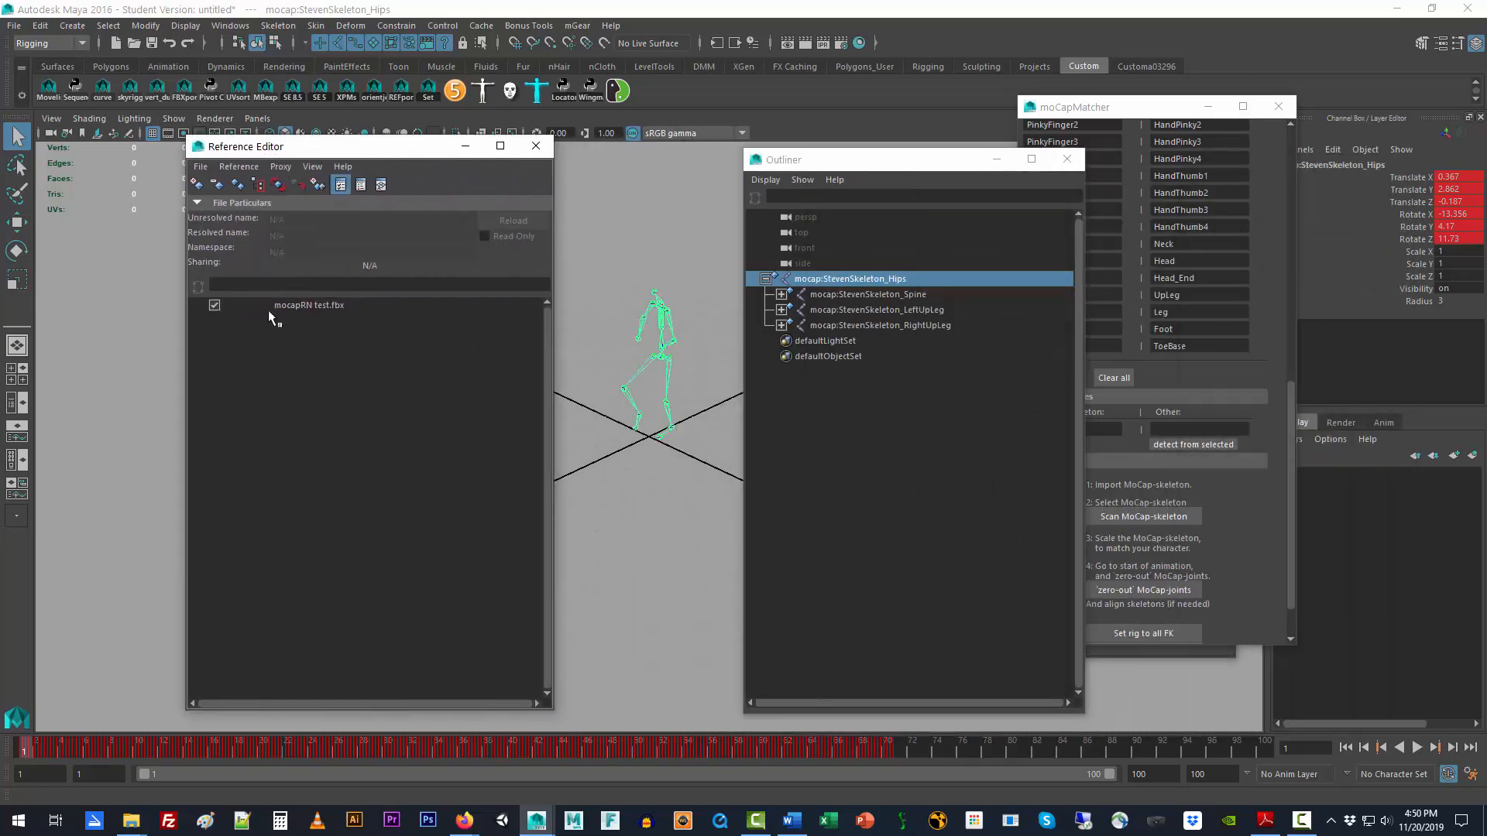
pyautogui.click(294, 306)
pyautogui.rightClick(295, 303)
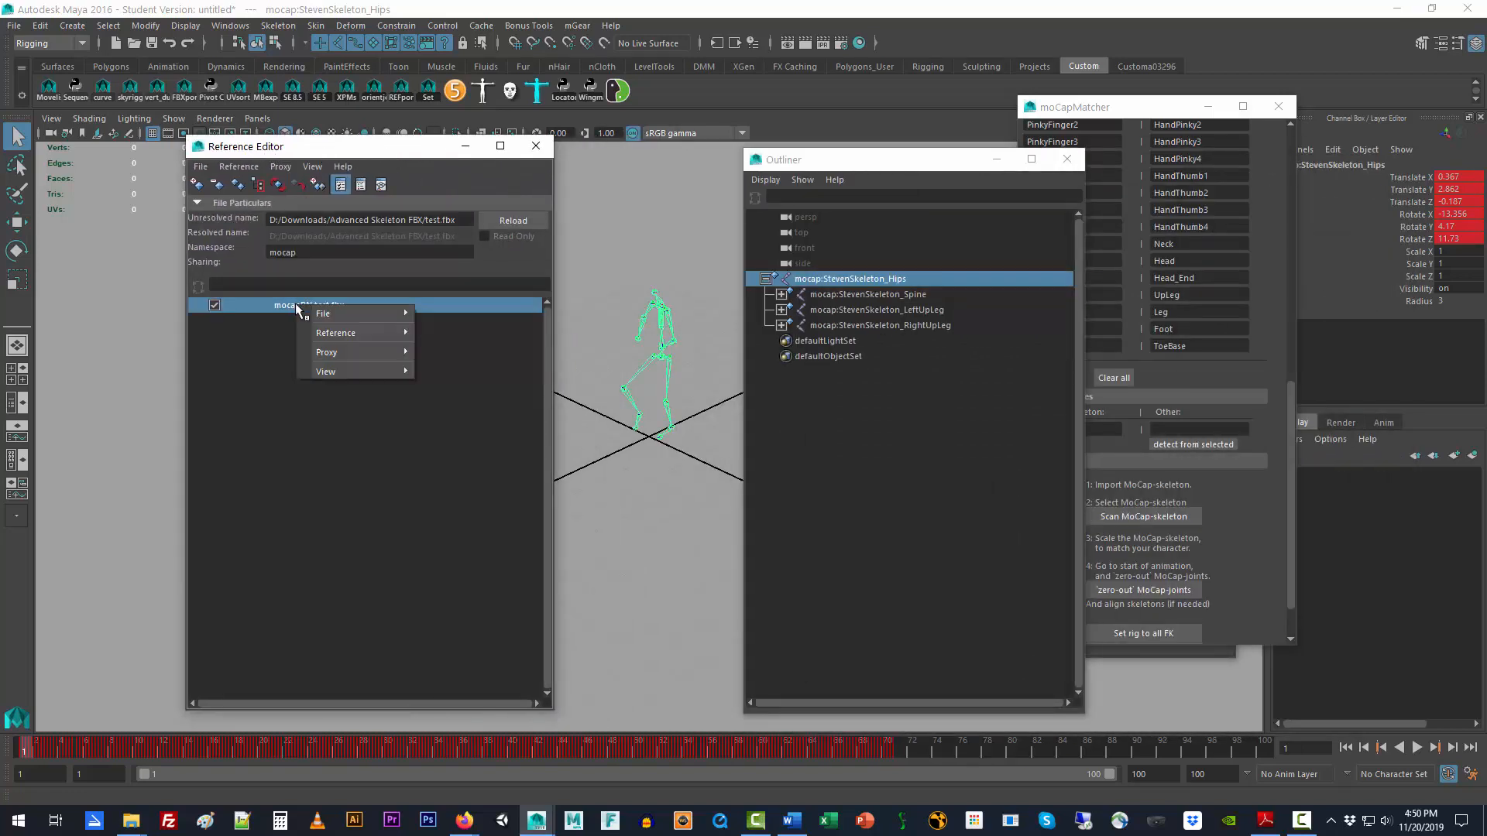
pyautogui.moveTo(372, 333)
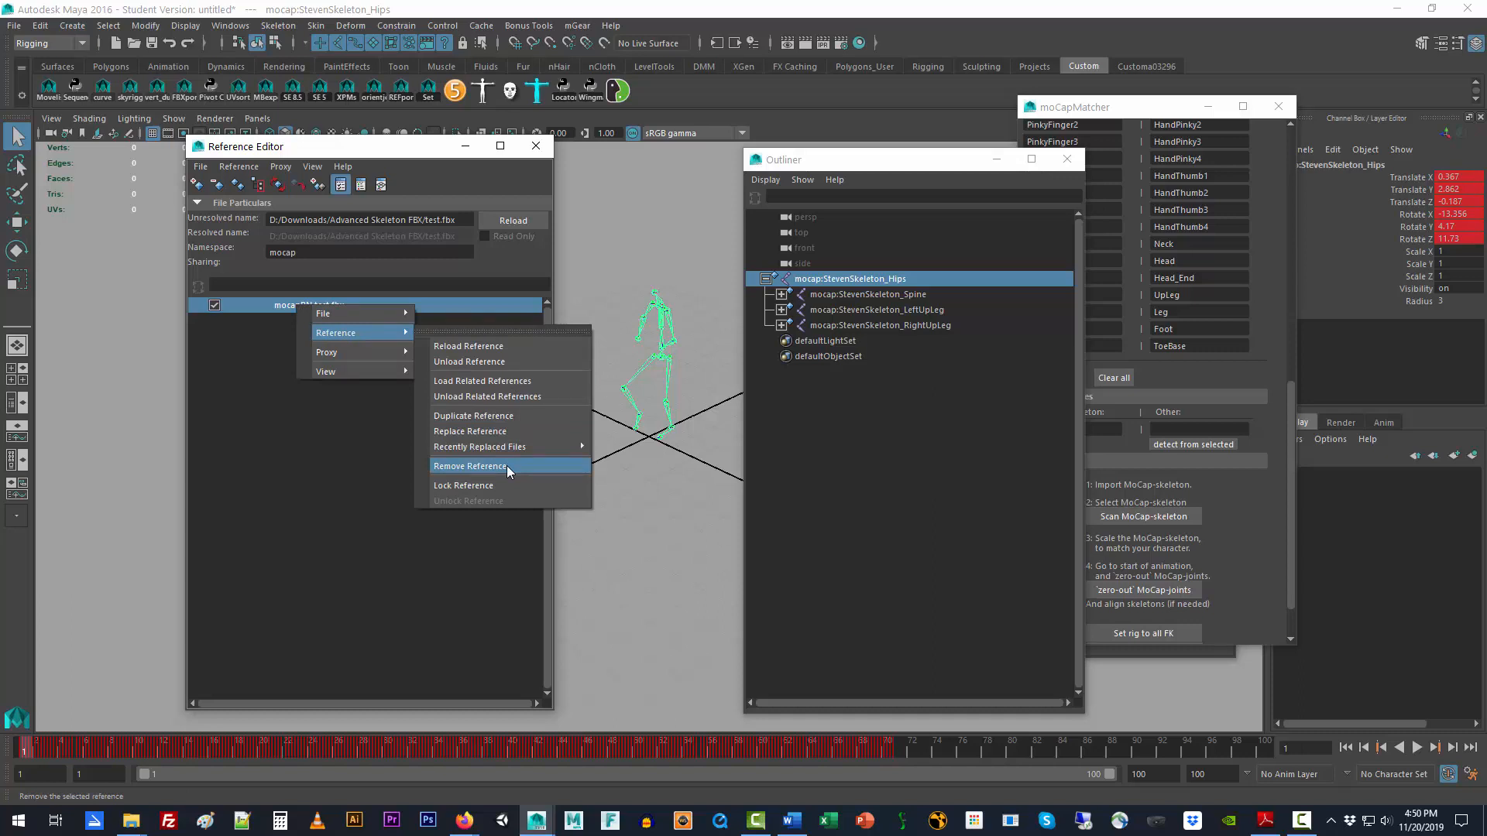
pyautogui.click(308, 146)
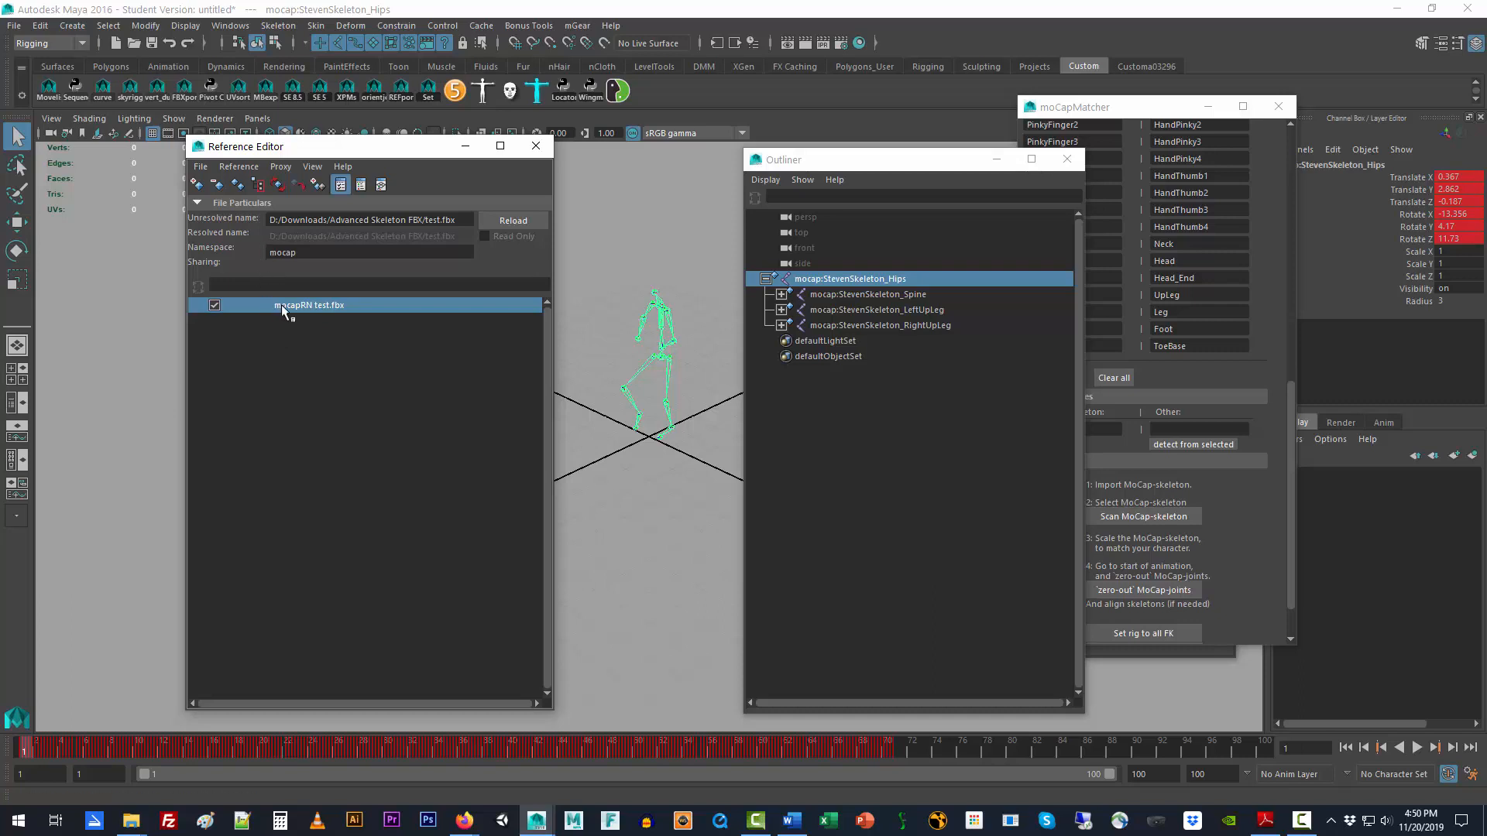
pyautogui.rightClick(284, 310)
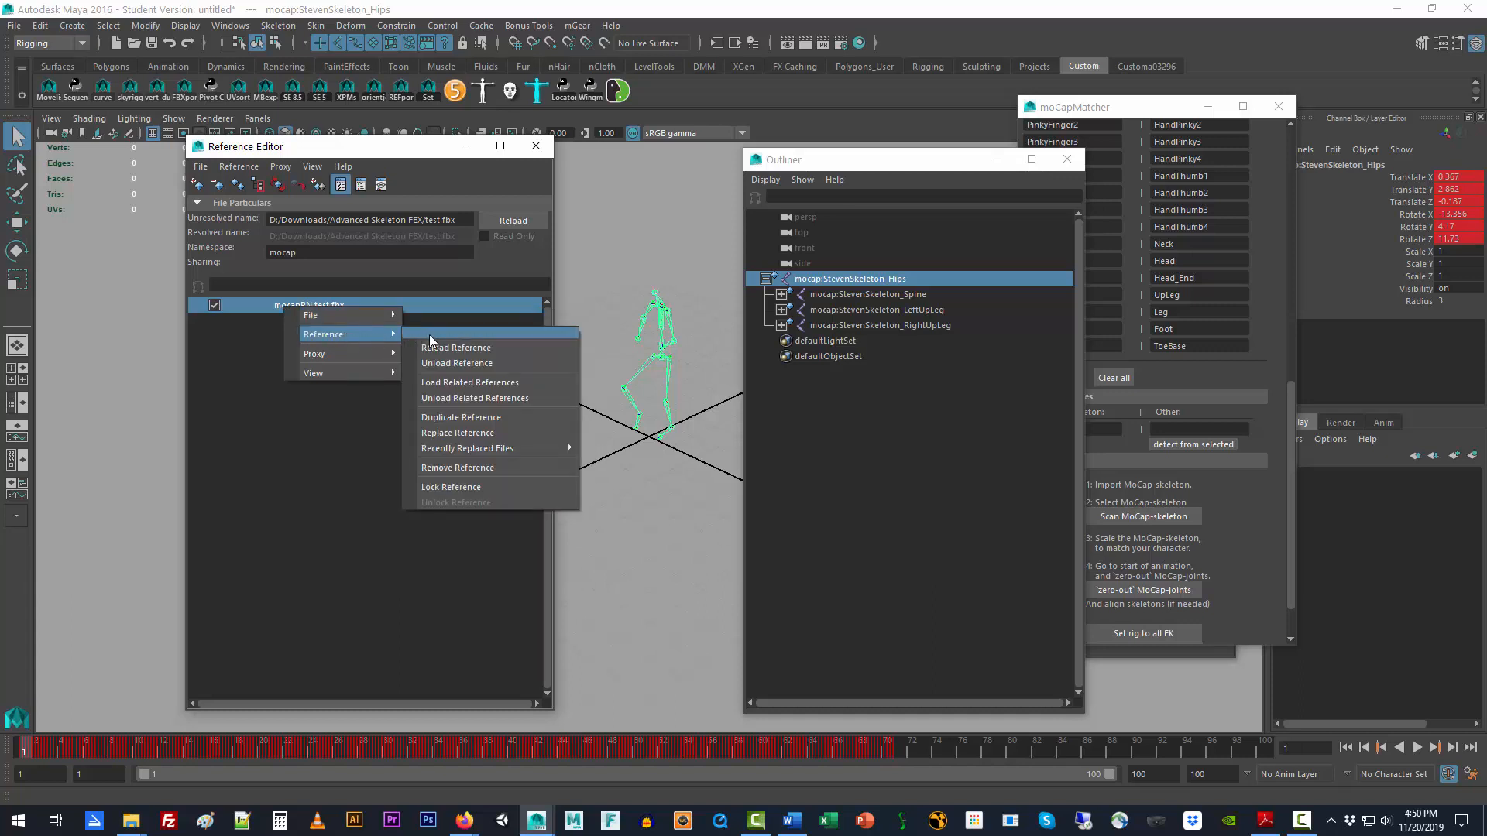
pyautogui.click(500, 463)
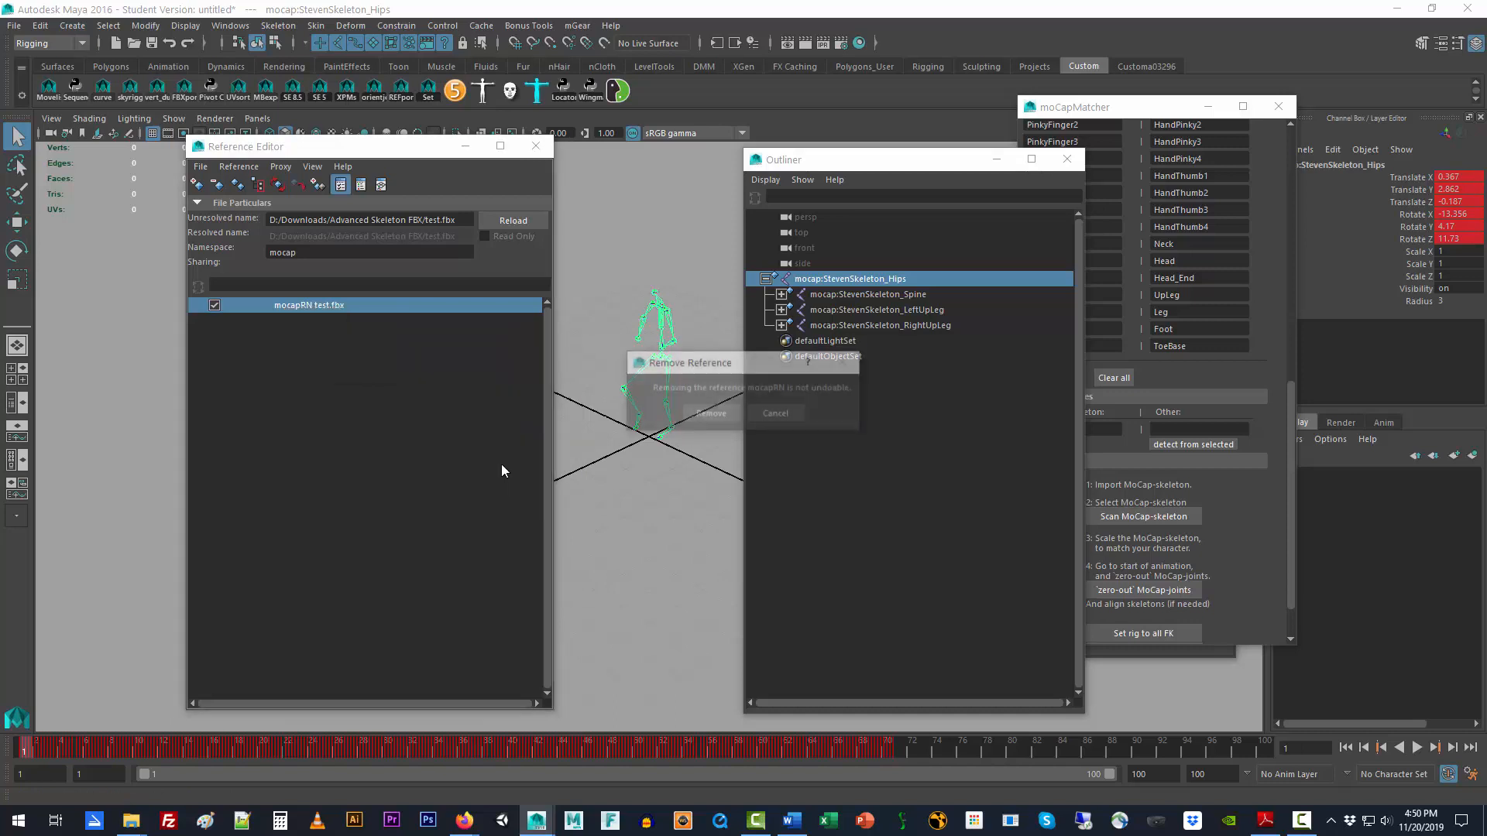
pyautogui.click(714, 413)
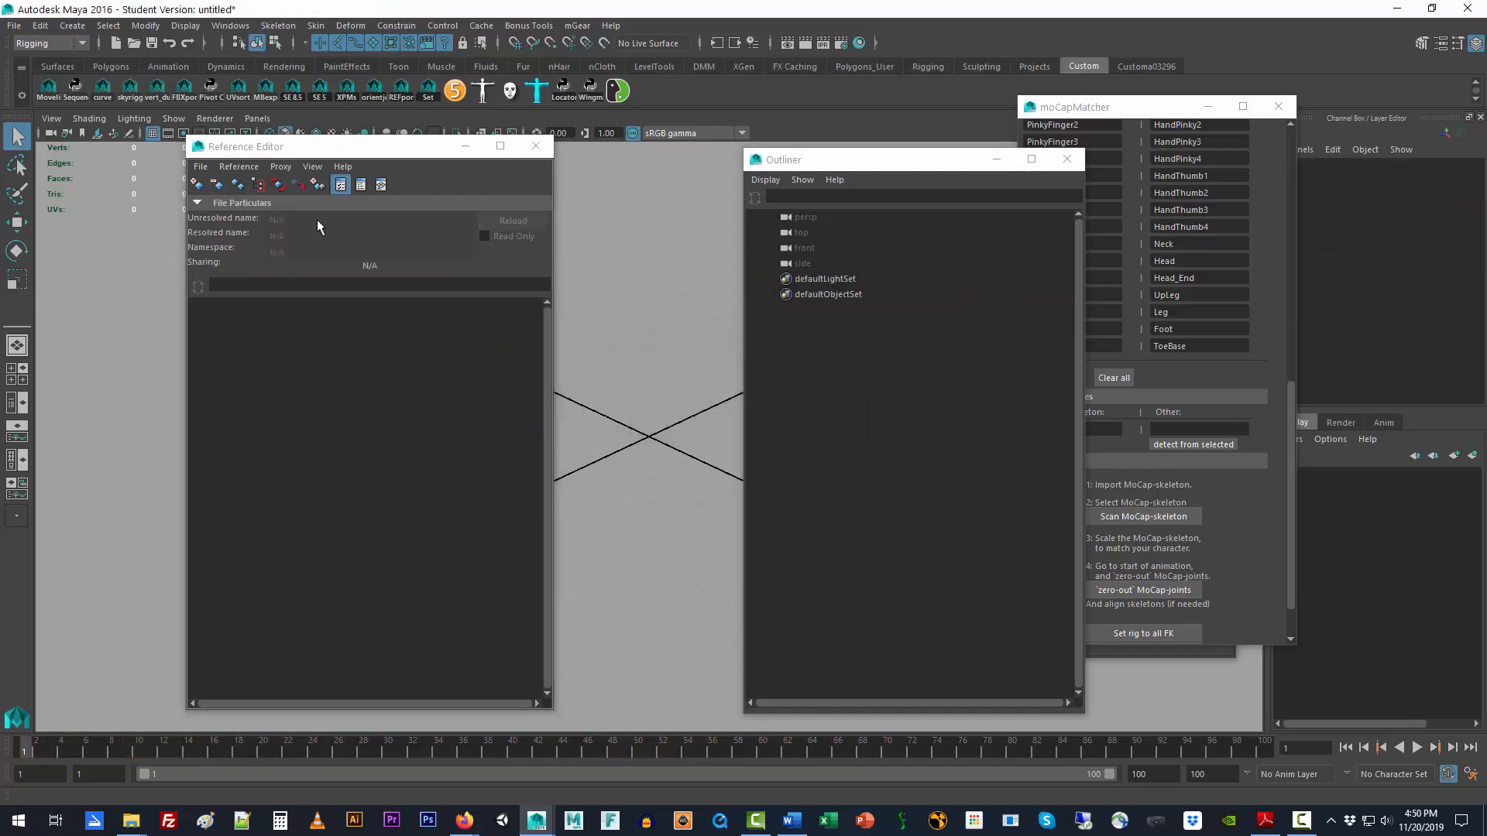
pyautogui.click(536, 146)
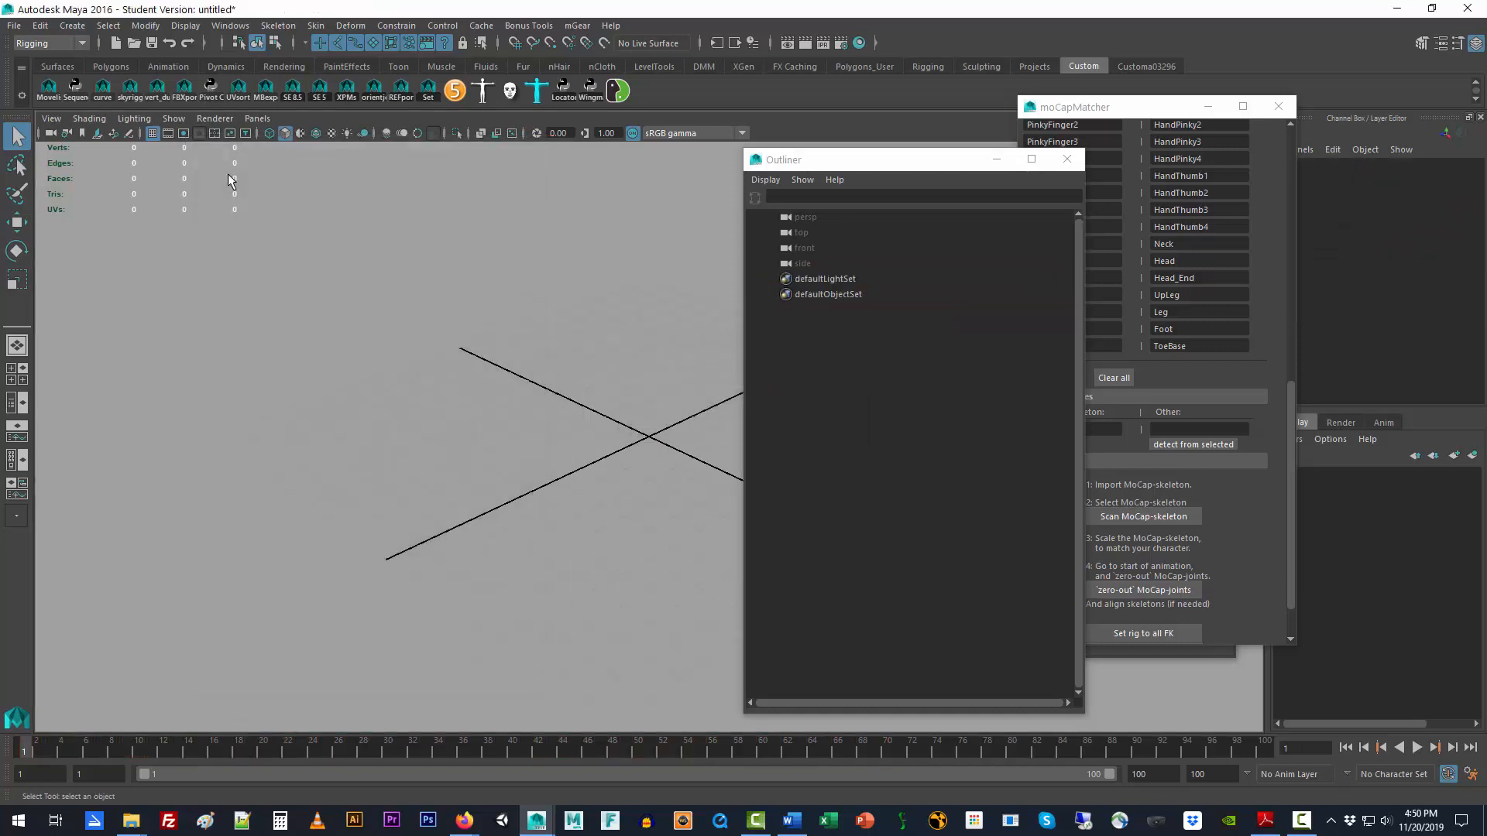
# - Open tuna.mb from the tuna folder without saving the current scene, and show the character in a single perspective view
pyautogui.click(14, 26)
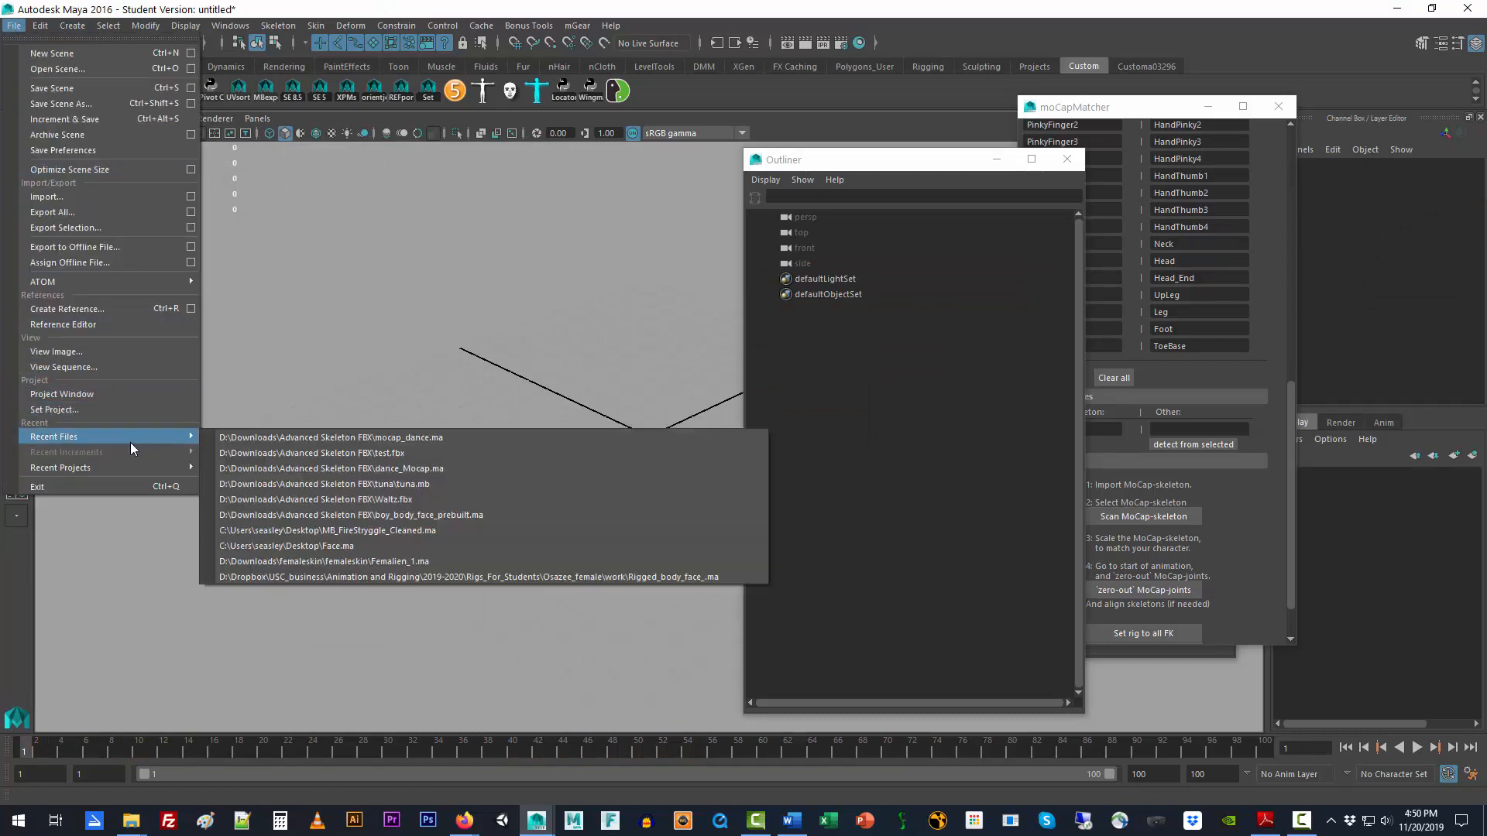
pyautogui.click(131, 71)
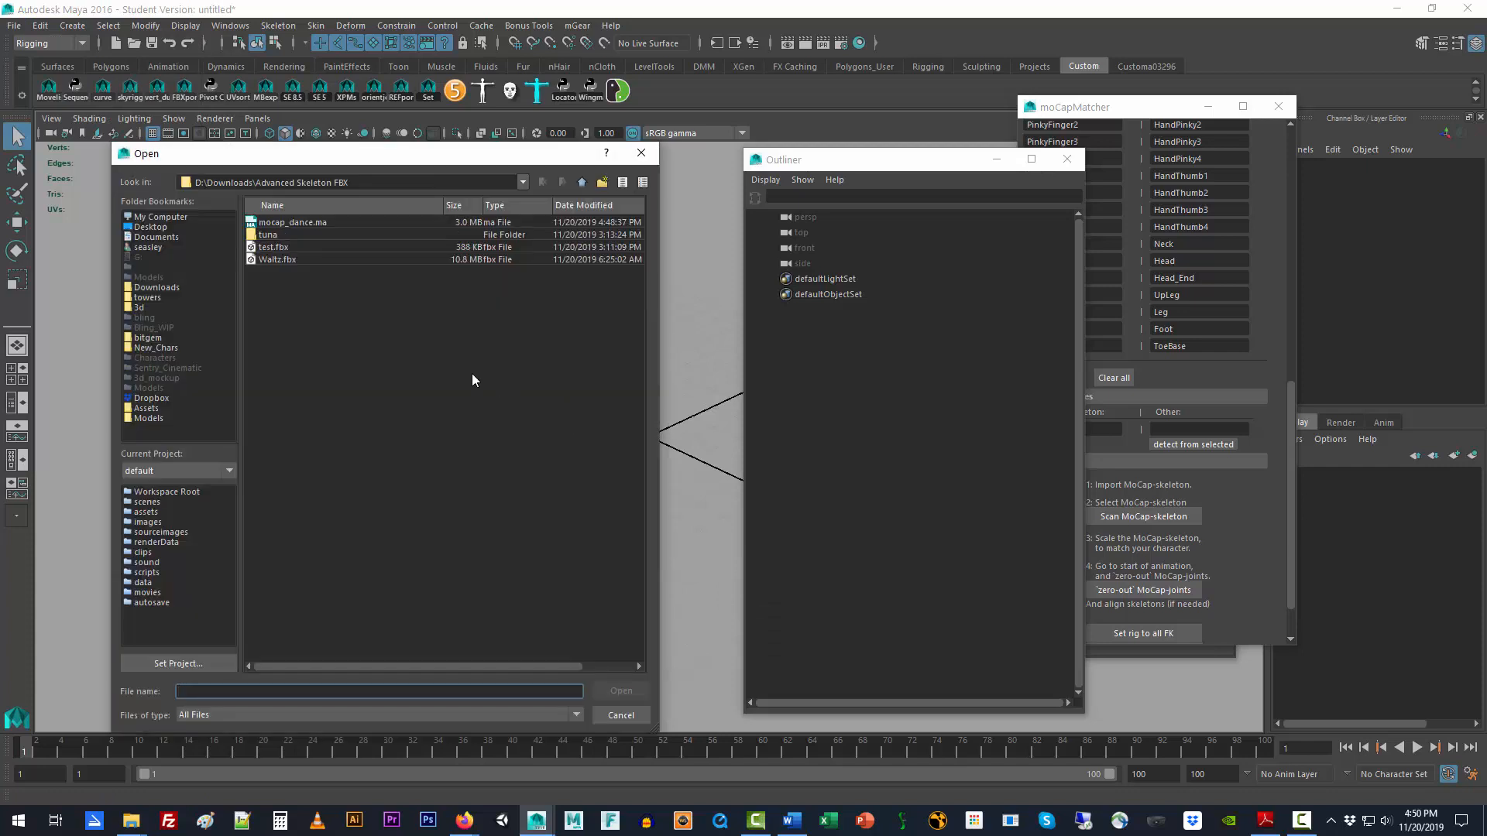
pyautogui.doubleClick(271, 234)
pyautogui.doubleClick(275, 222)
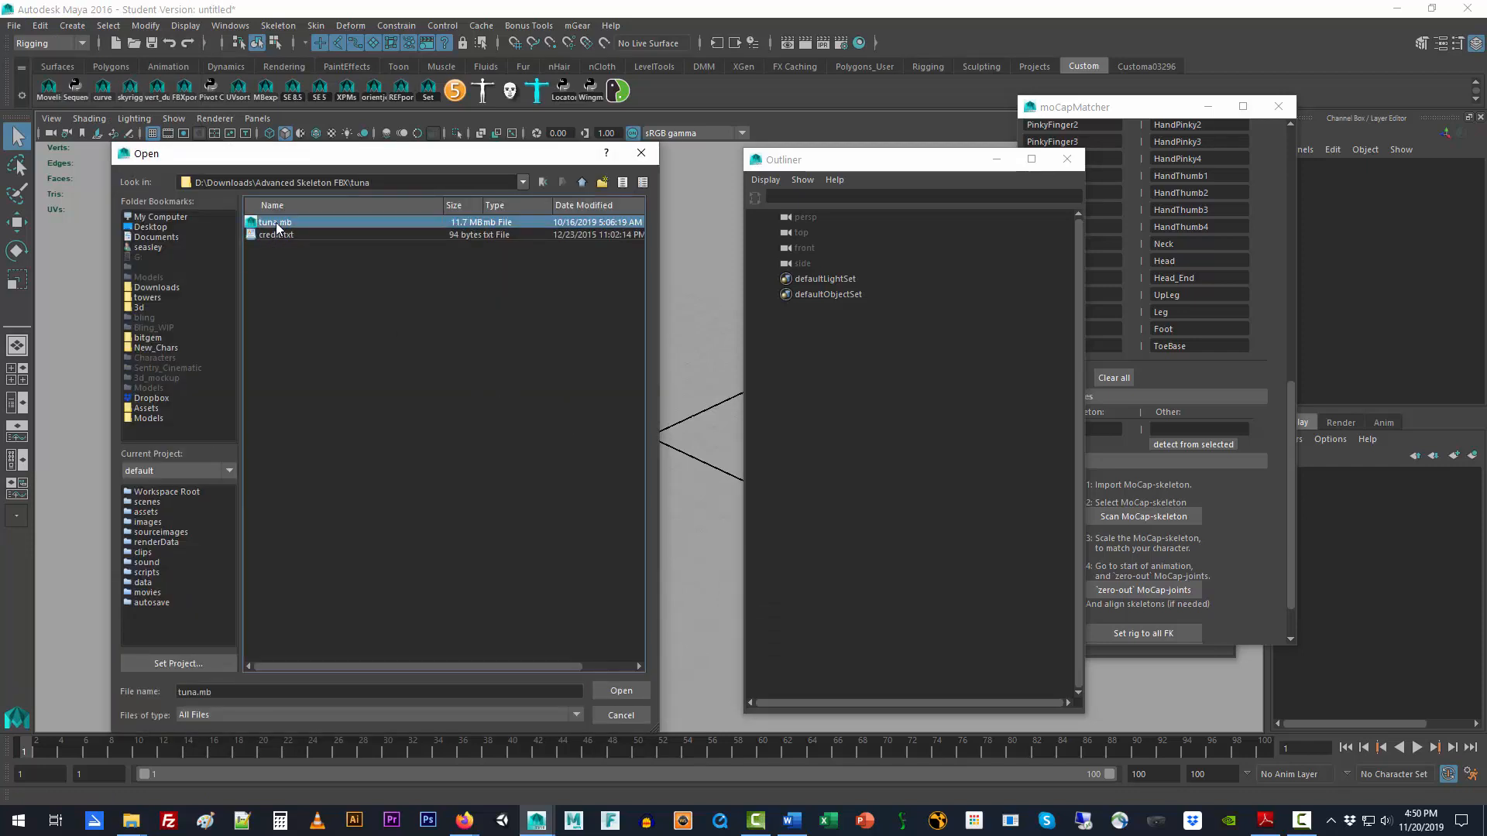
pyautogui.click(743, 414)
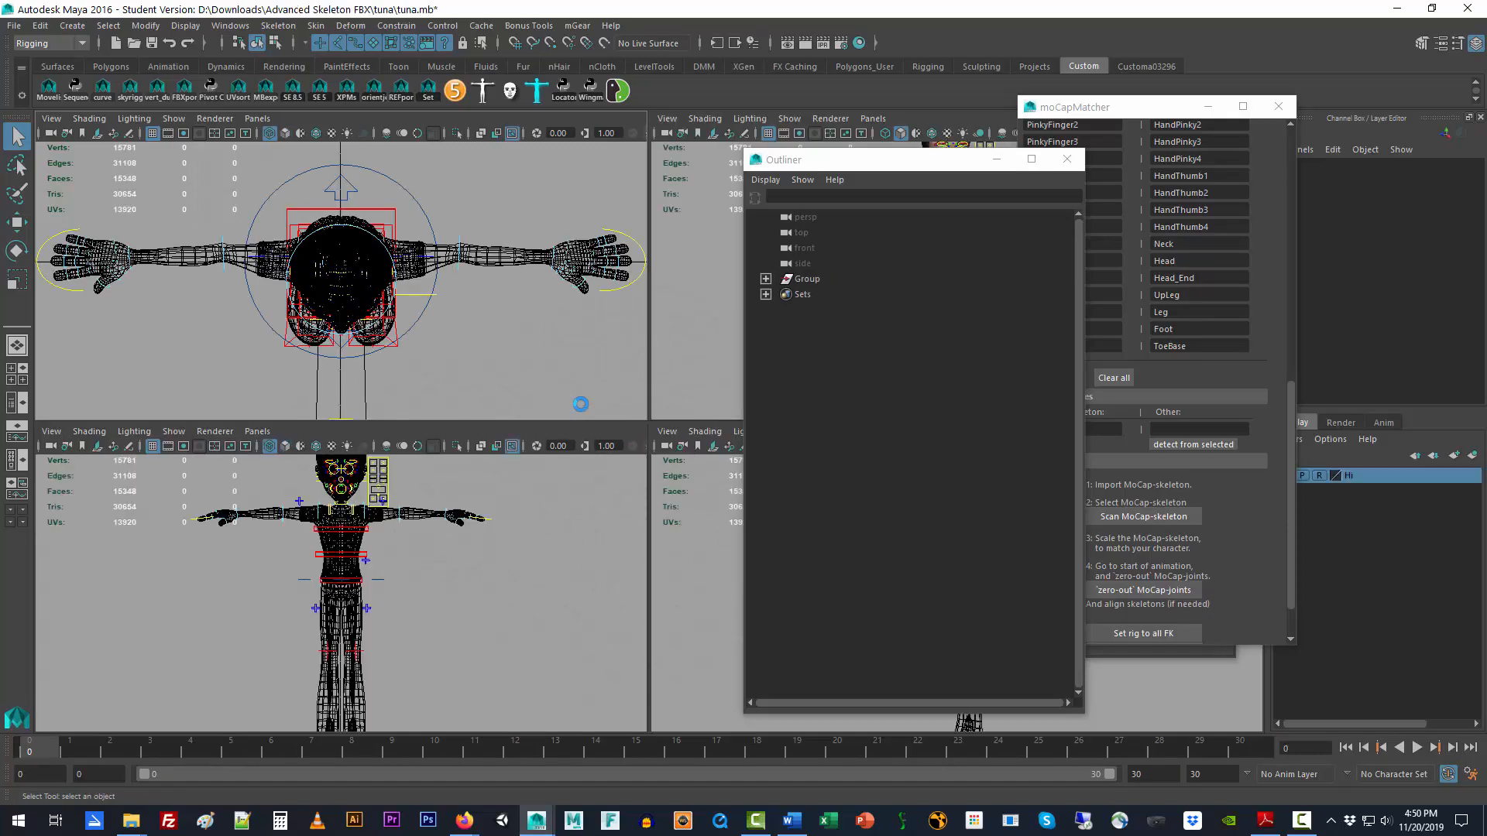
pyautogui.click(708, 381)
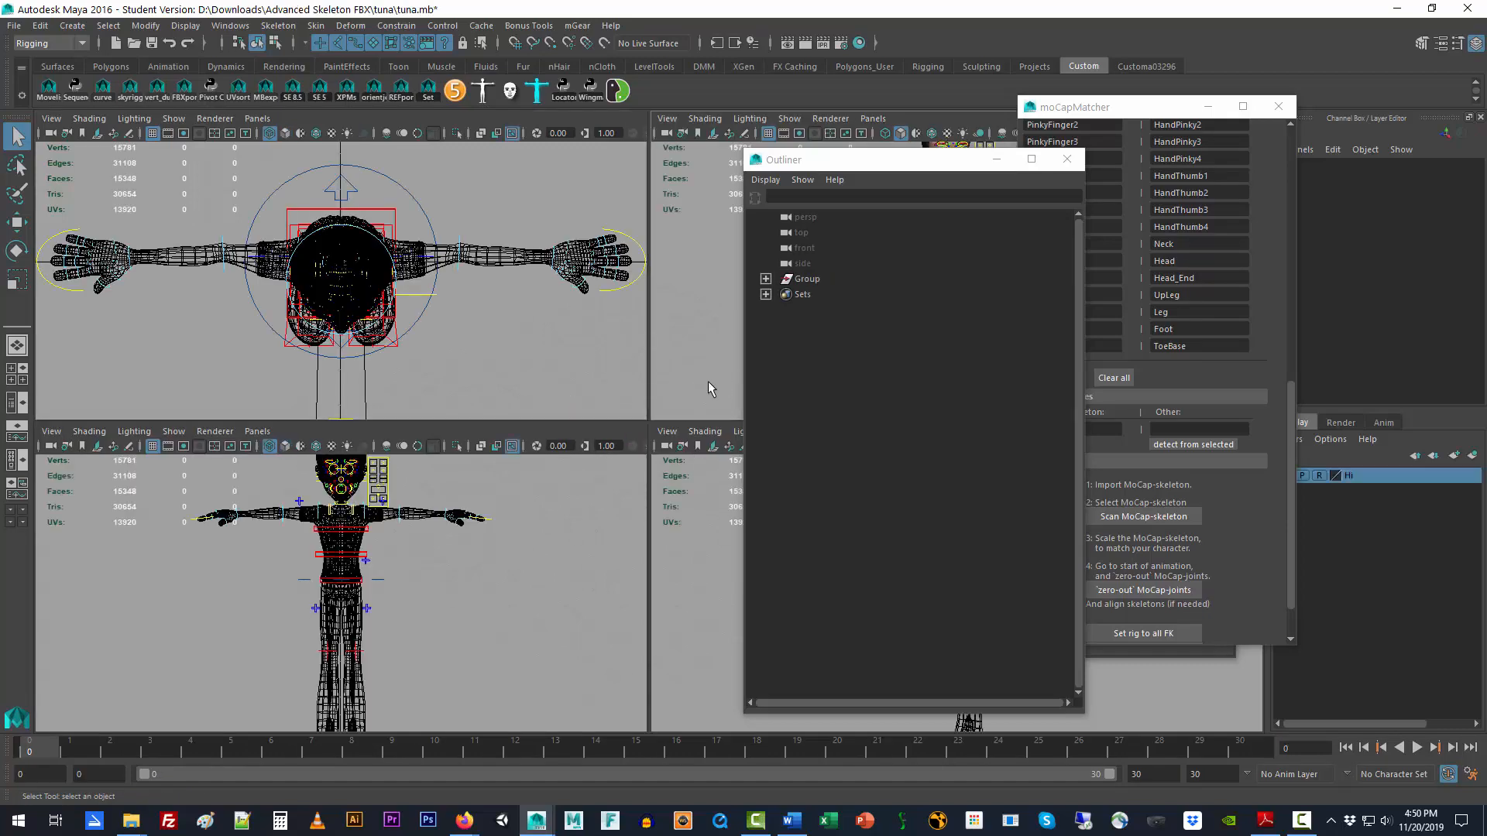
pyautogui.press('space')
pyautogui.scroll(-2, 579, 448)
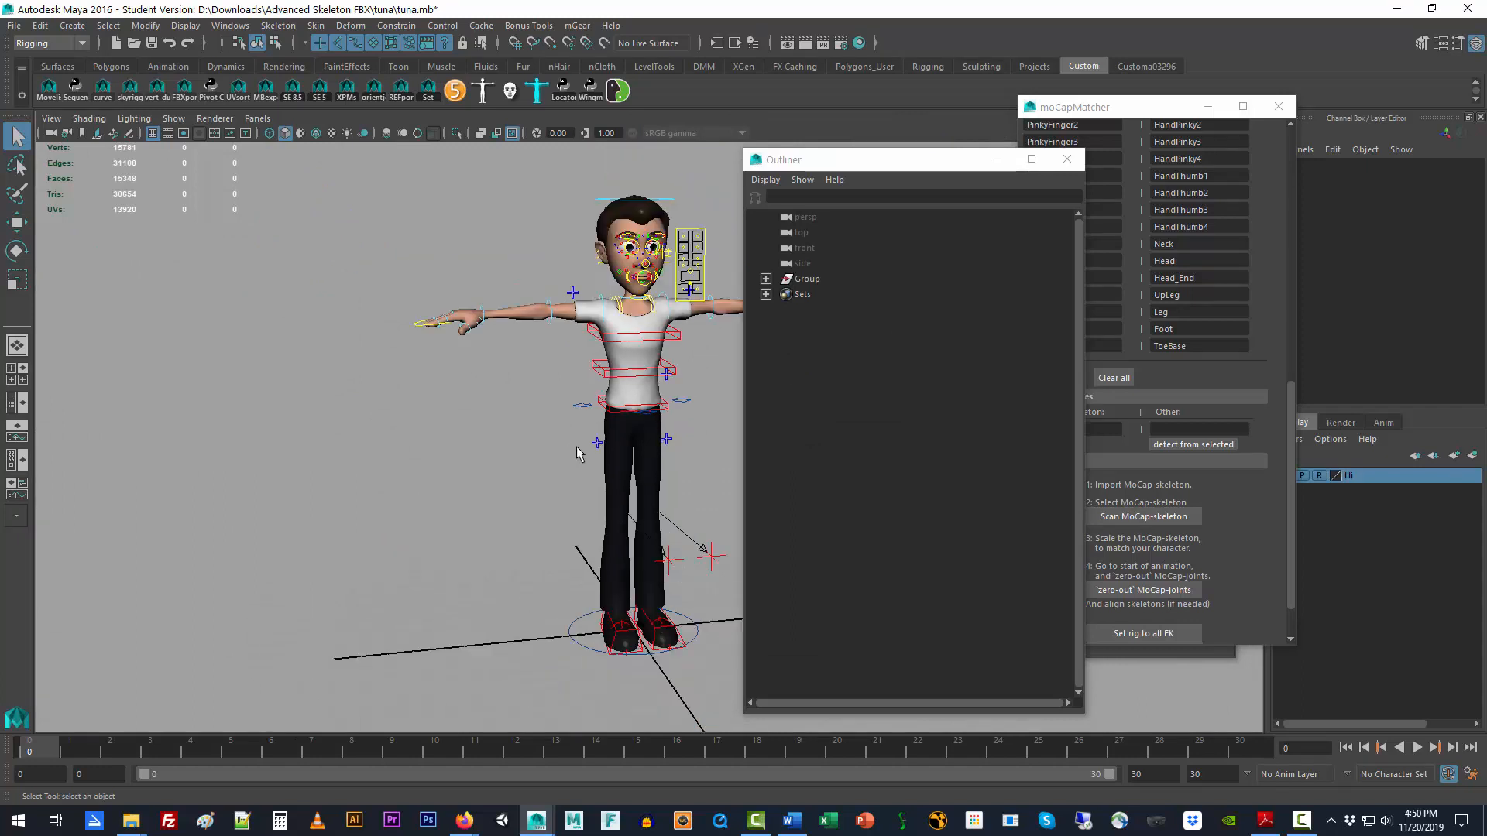
# - Frame the whole tuna character in the perspective view, then start a new empty scene without saving the changes
pyautogui.click(15, 27)
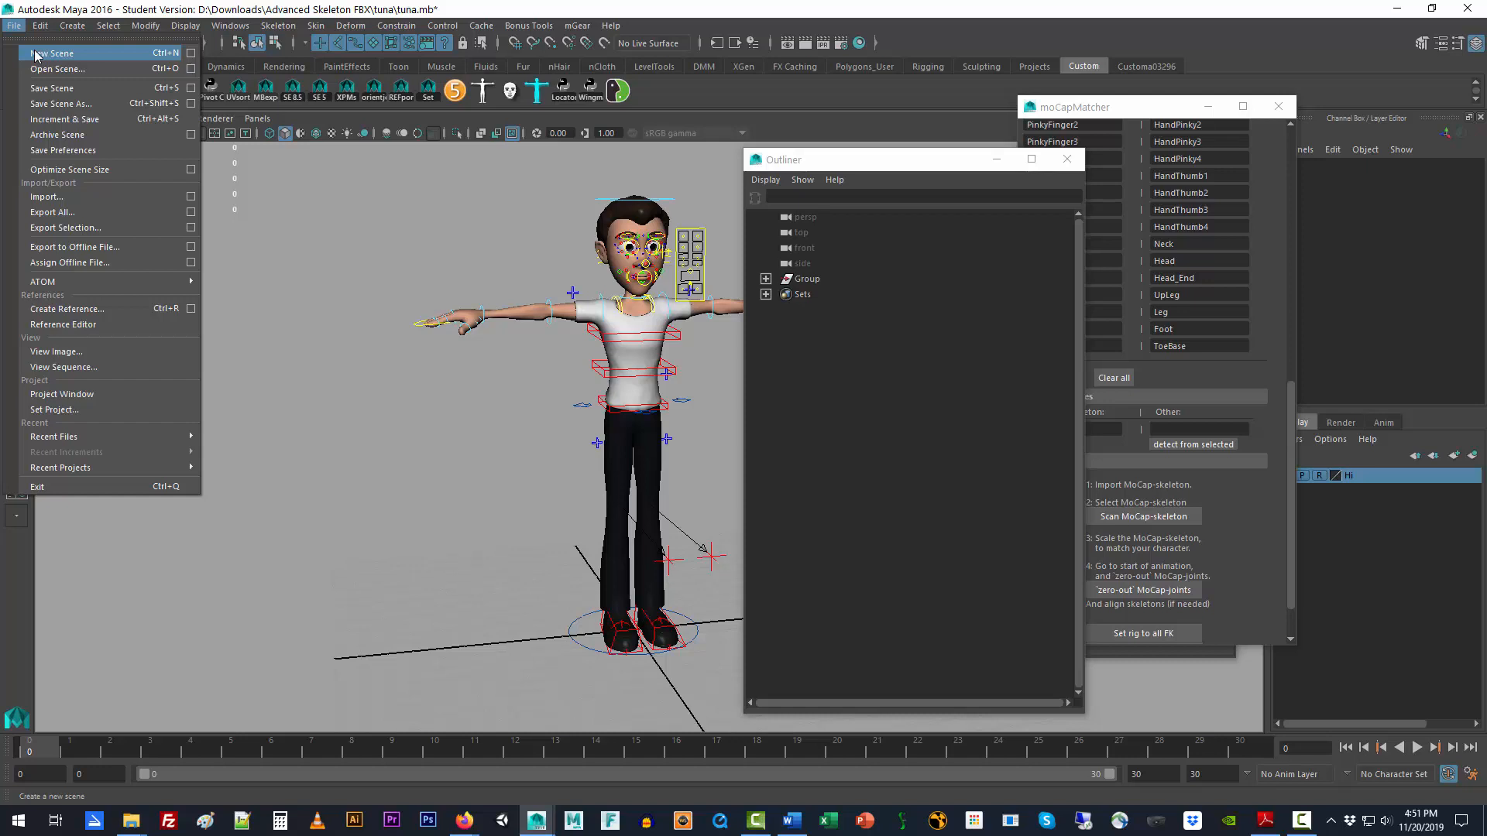
pyautogui.click(532, 461)
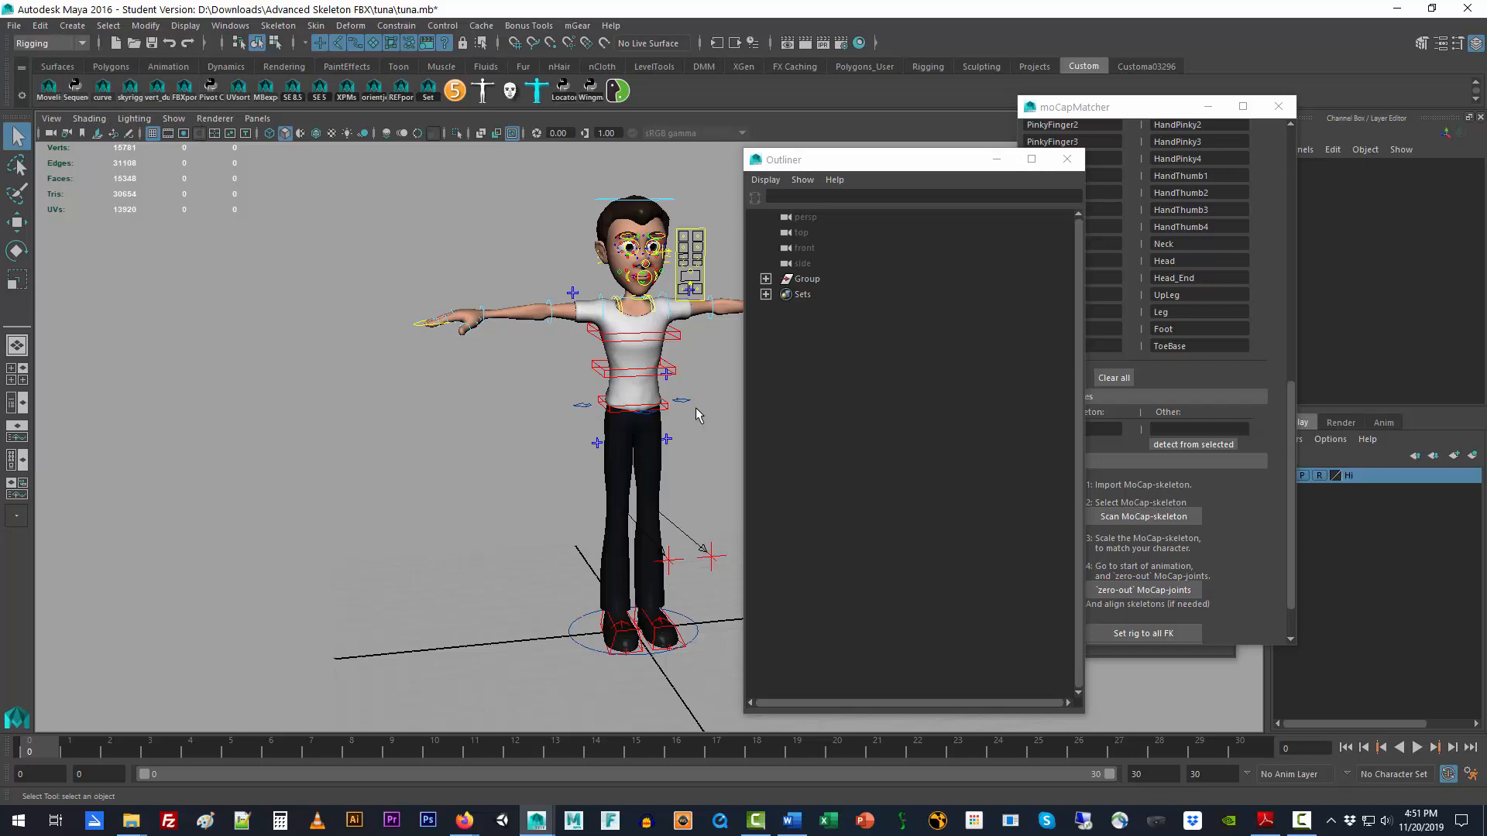
pyautogui.keyDown('alt'); pyautogui.moveTo(697, 415); pyautogui.dragTo(505, 430, button='middle'); pyautogui.keyUp('alt')
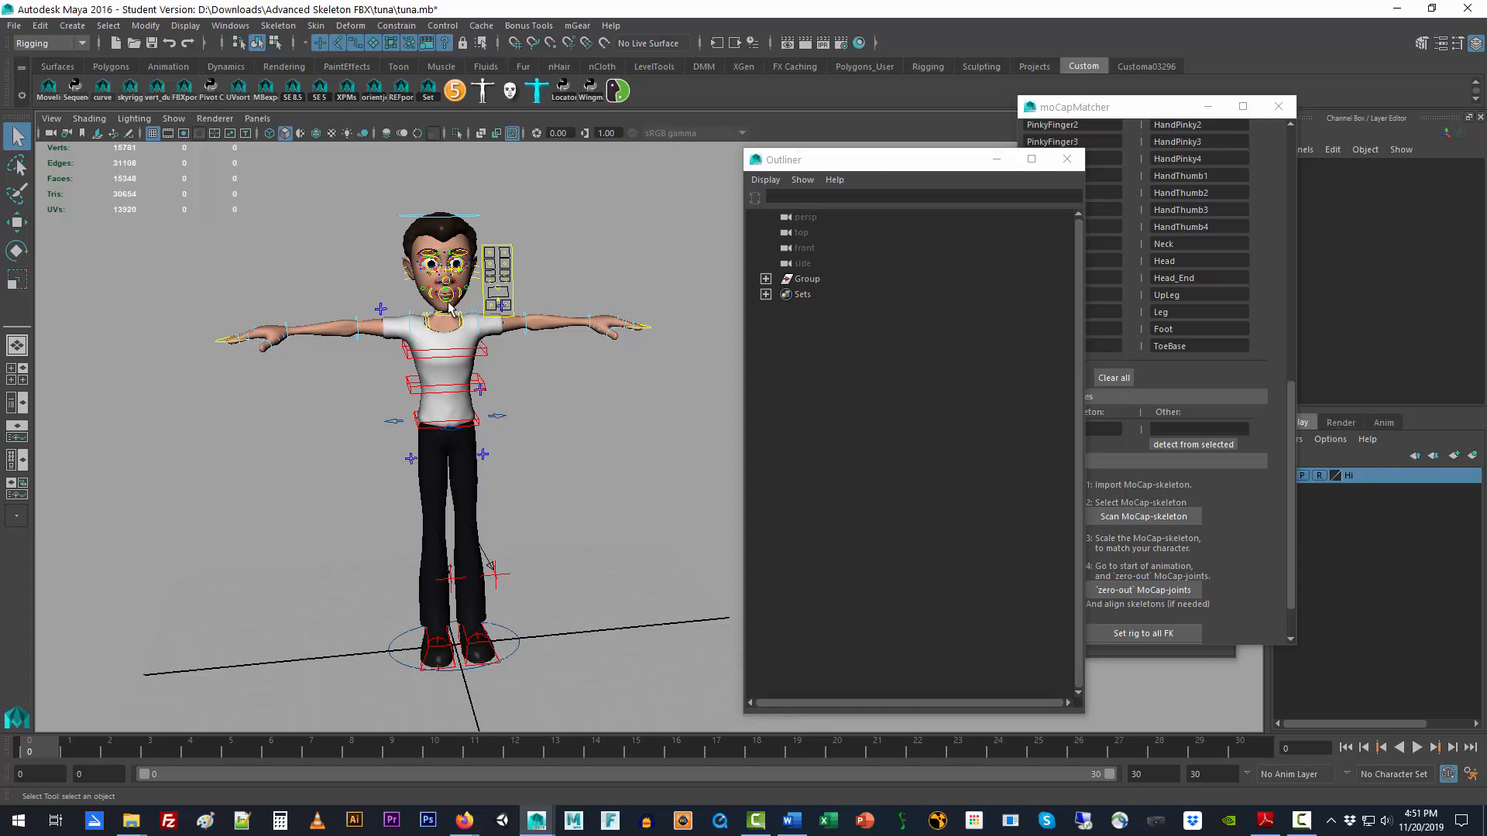
pyautogui.click(14, 25)
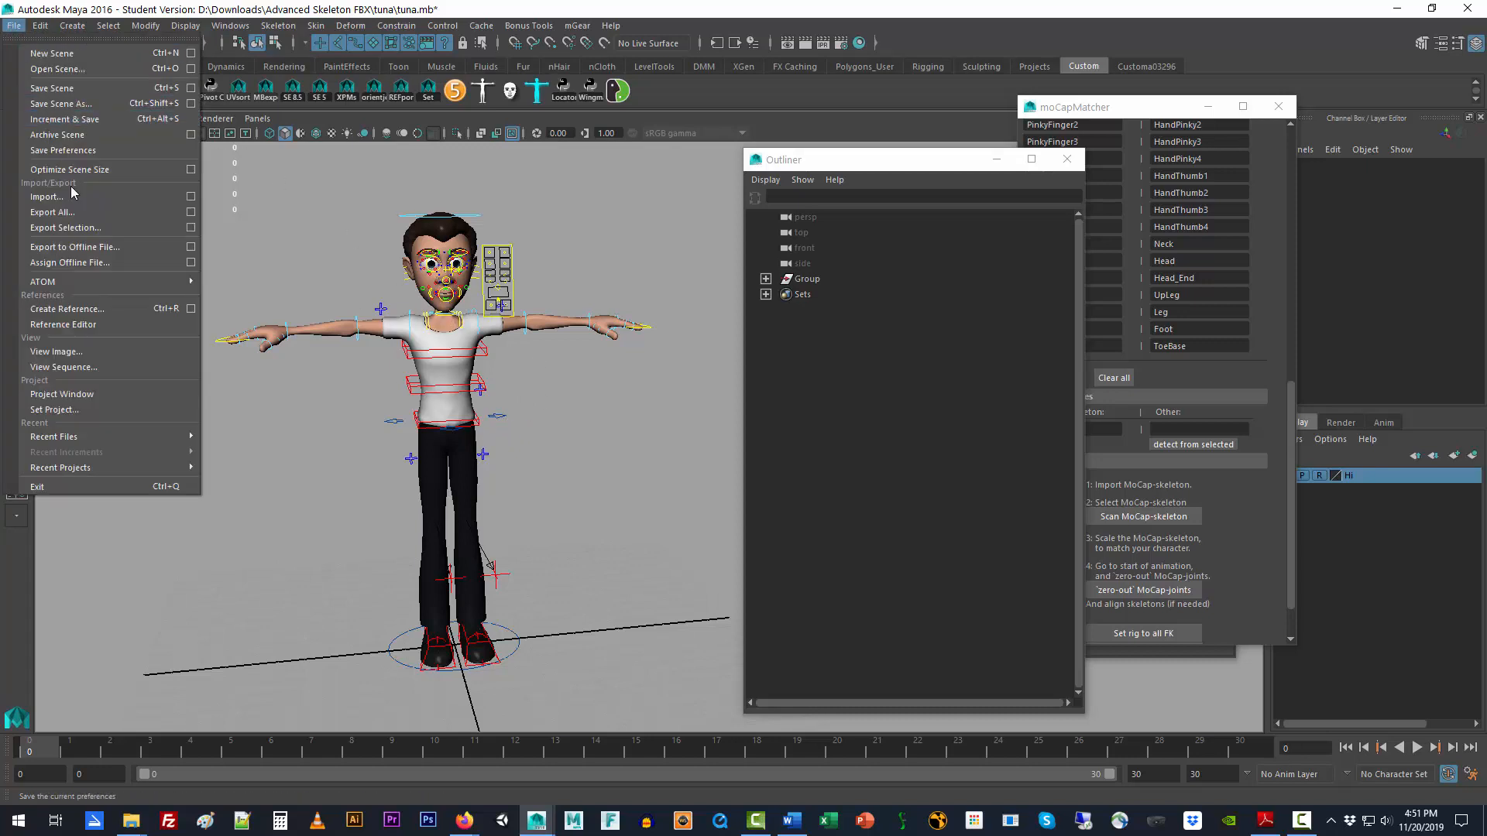
pyautogui.moveTo(109, 285)
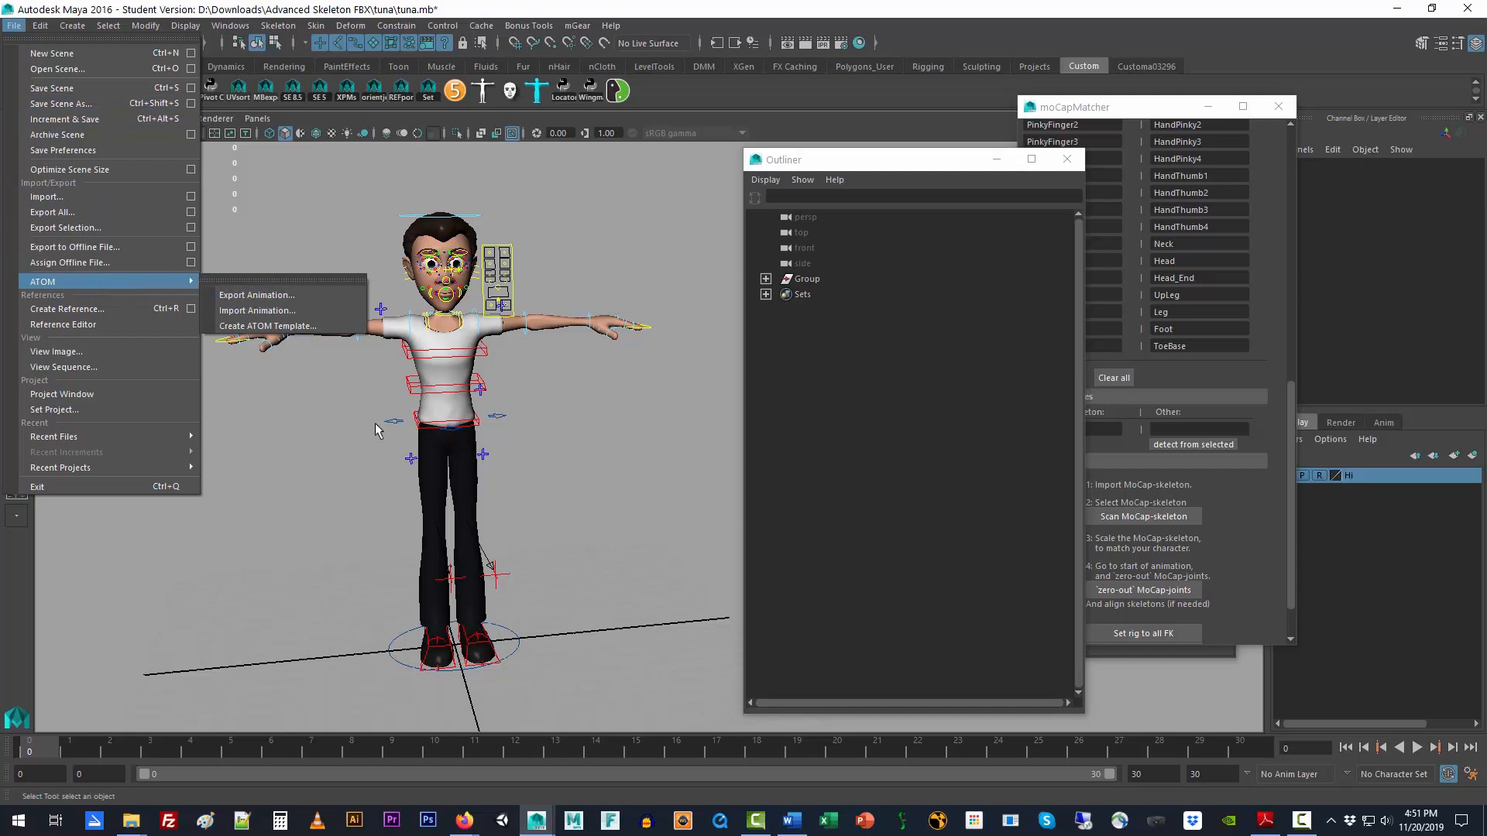
pyautogui.click(92, 57)
pyautogui.click(743, 412)
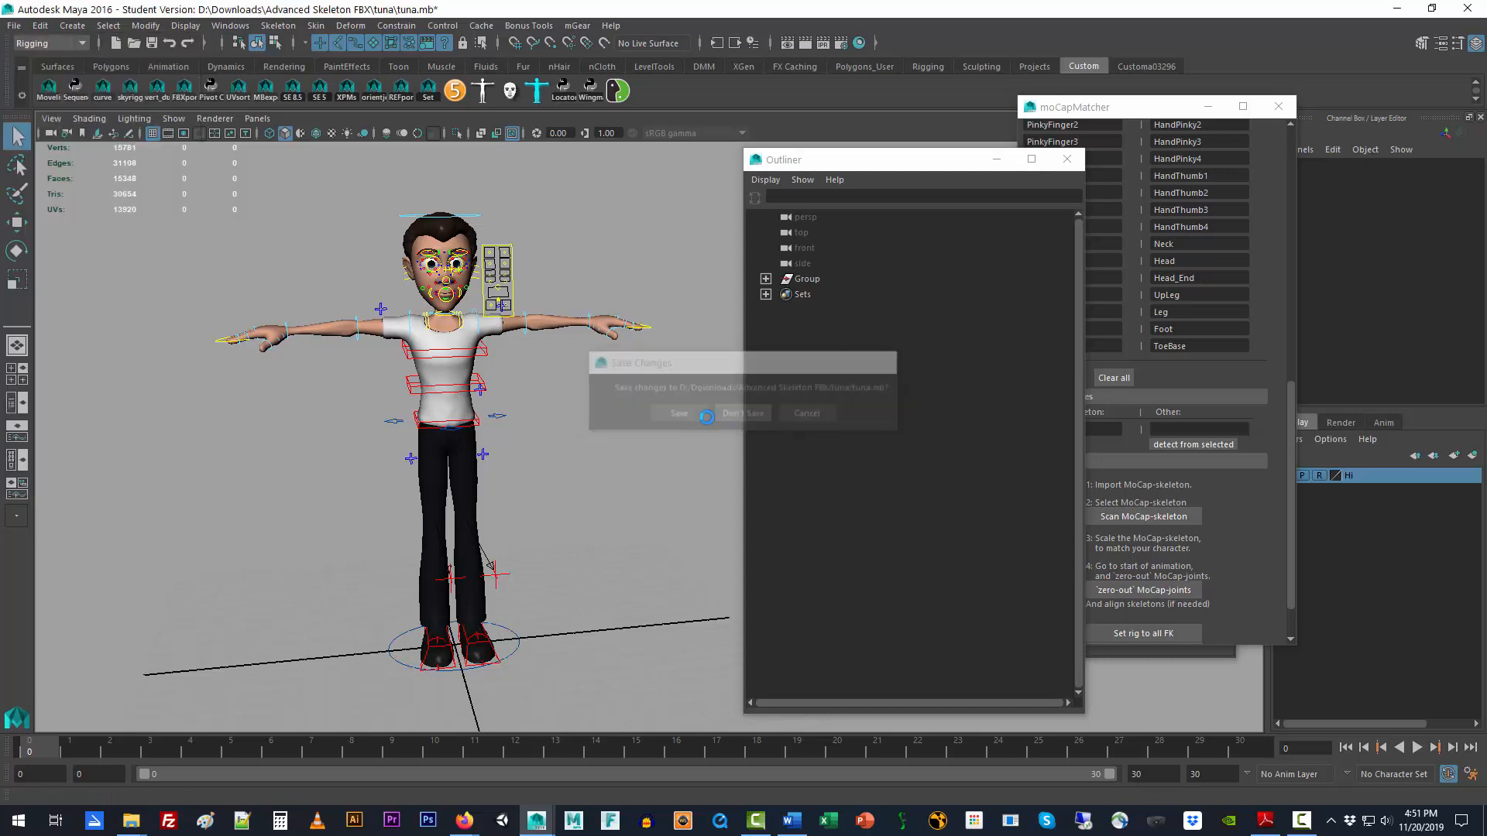
# - Reference mocap_dance.ma from the Advanced Skeleton FBX folder into the empty scene, using the namespace string mocap
pyautogui.click(14, 25)
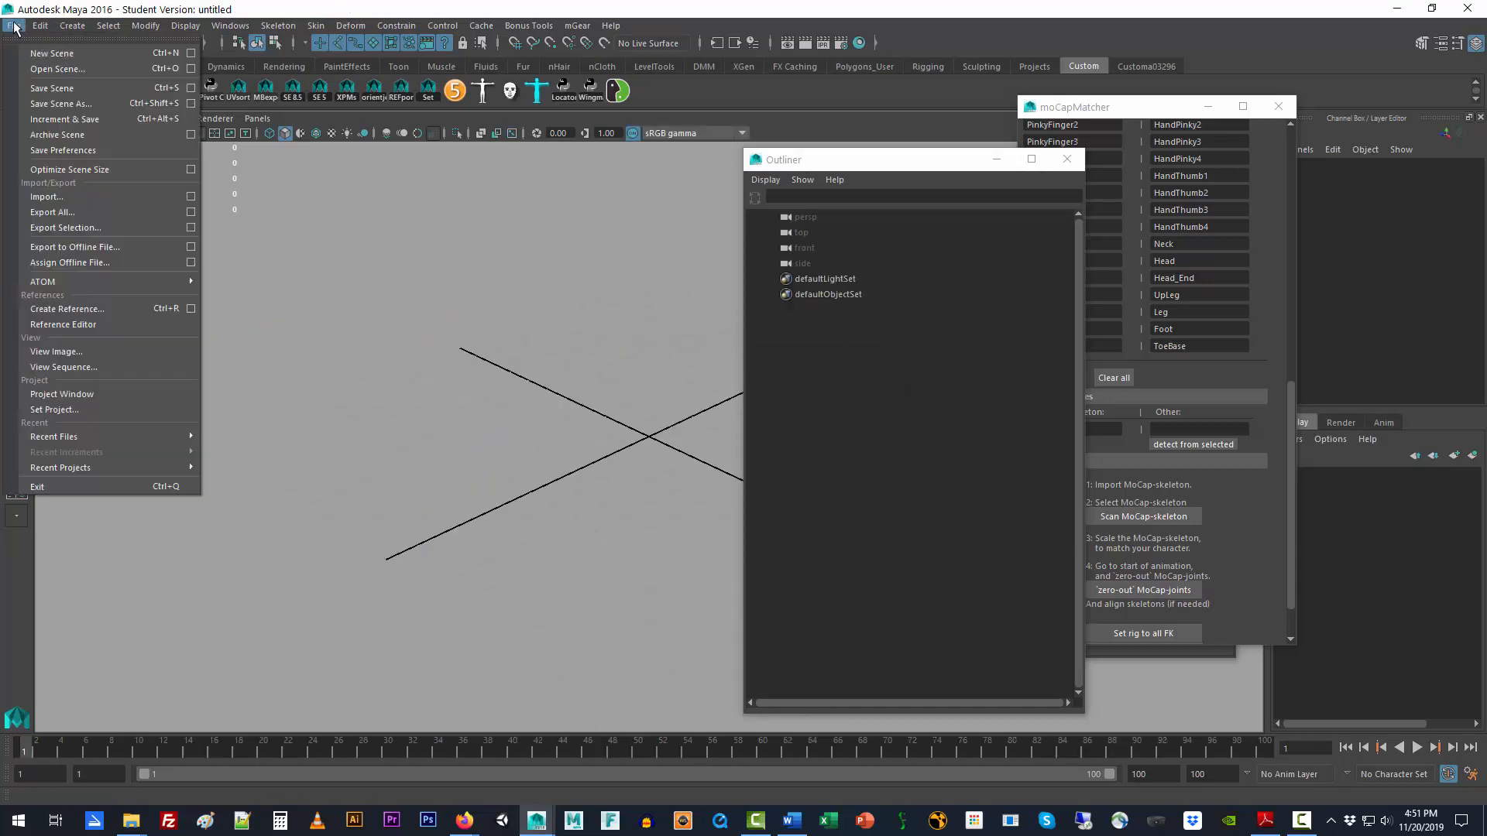
pyautogui.click(192, 310)
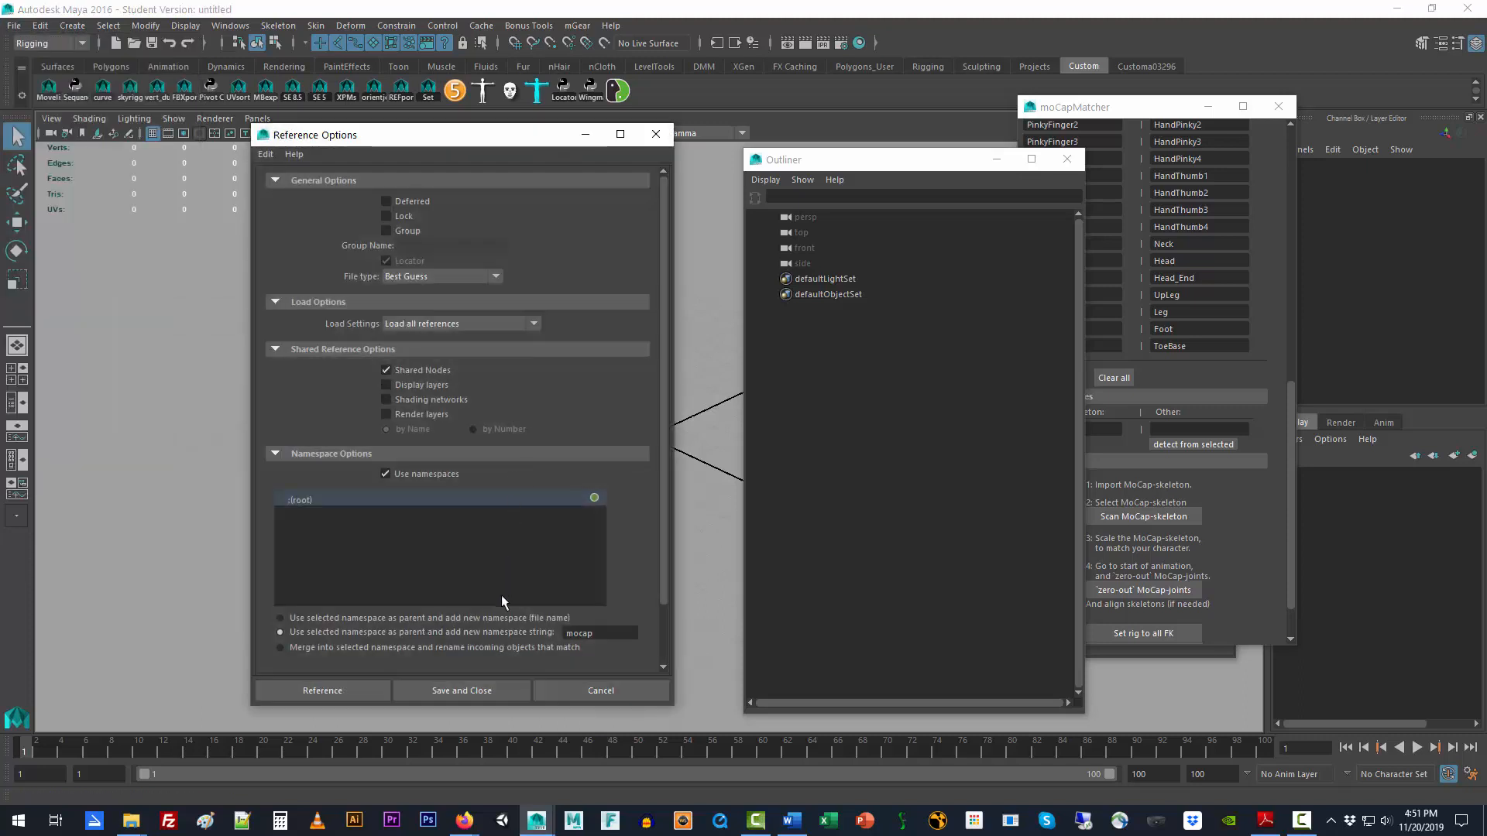
pyautogui.doubleClick(611, 634)
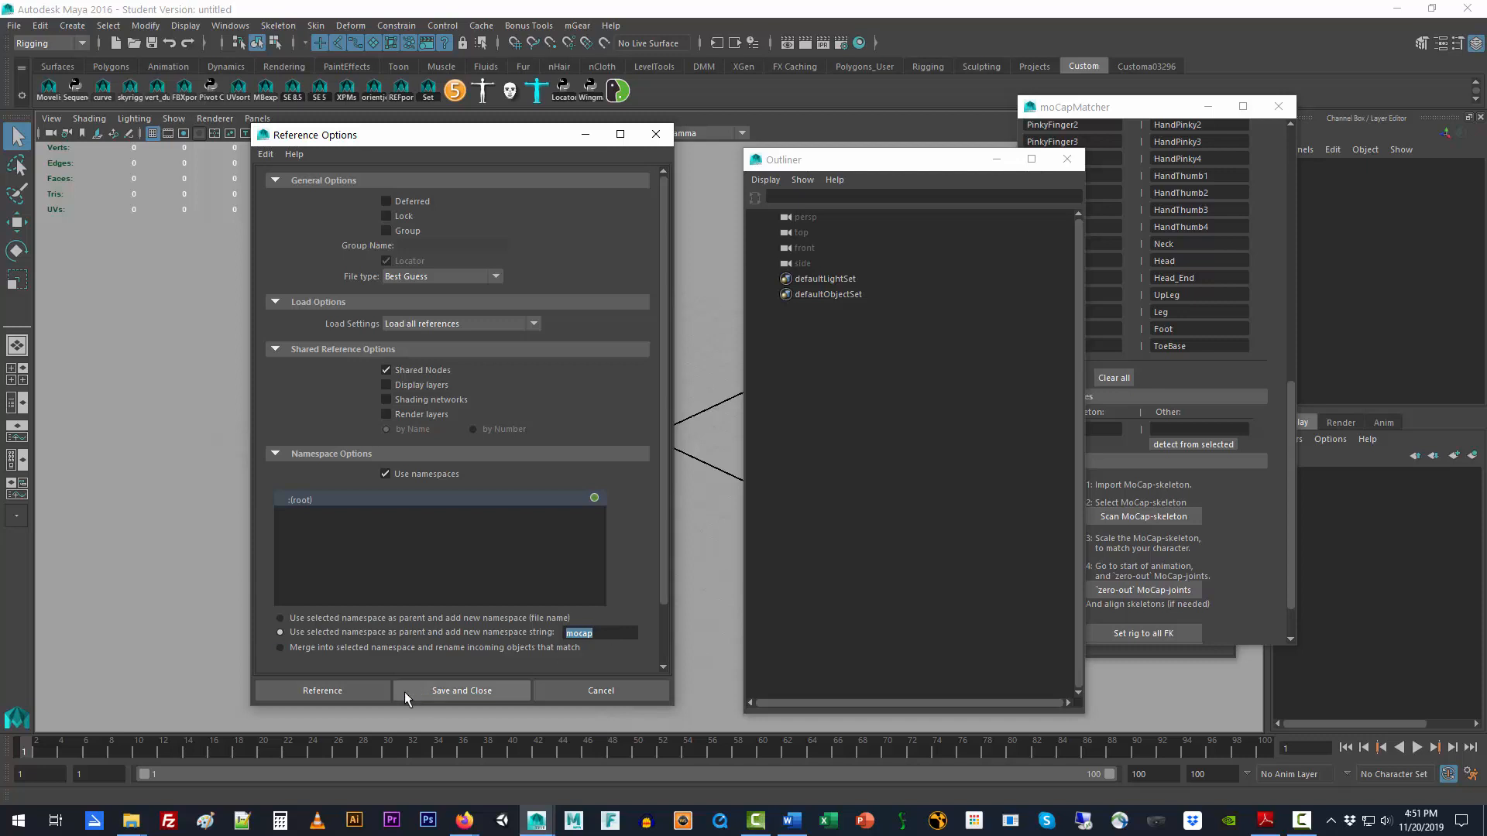
pyautogui.click(369, 690)
pyautogui.click(559, 208)
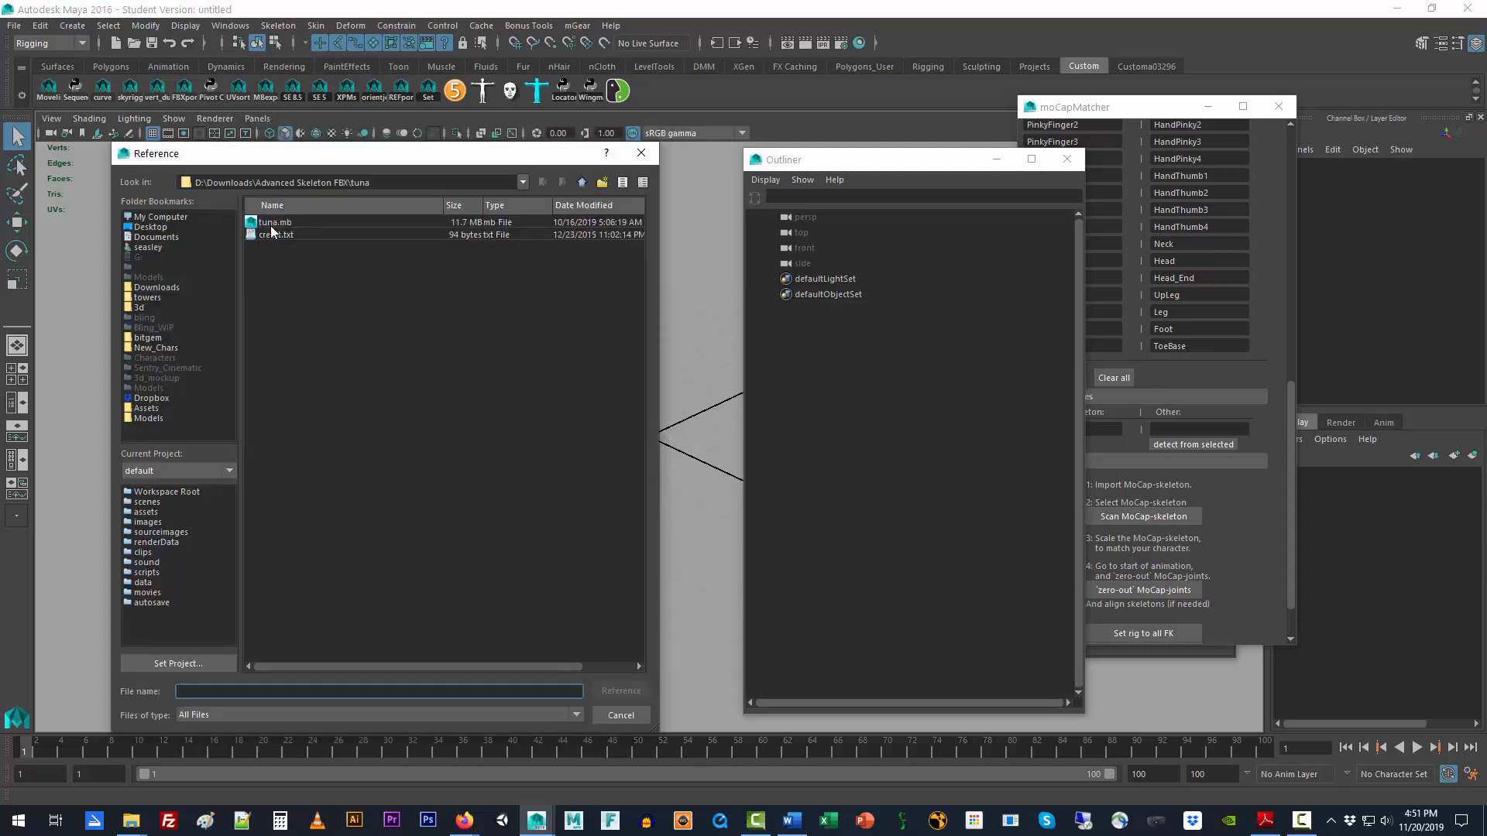
pyautogui.click(585, 183)
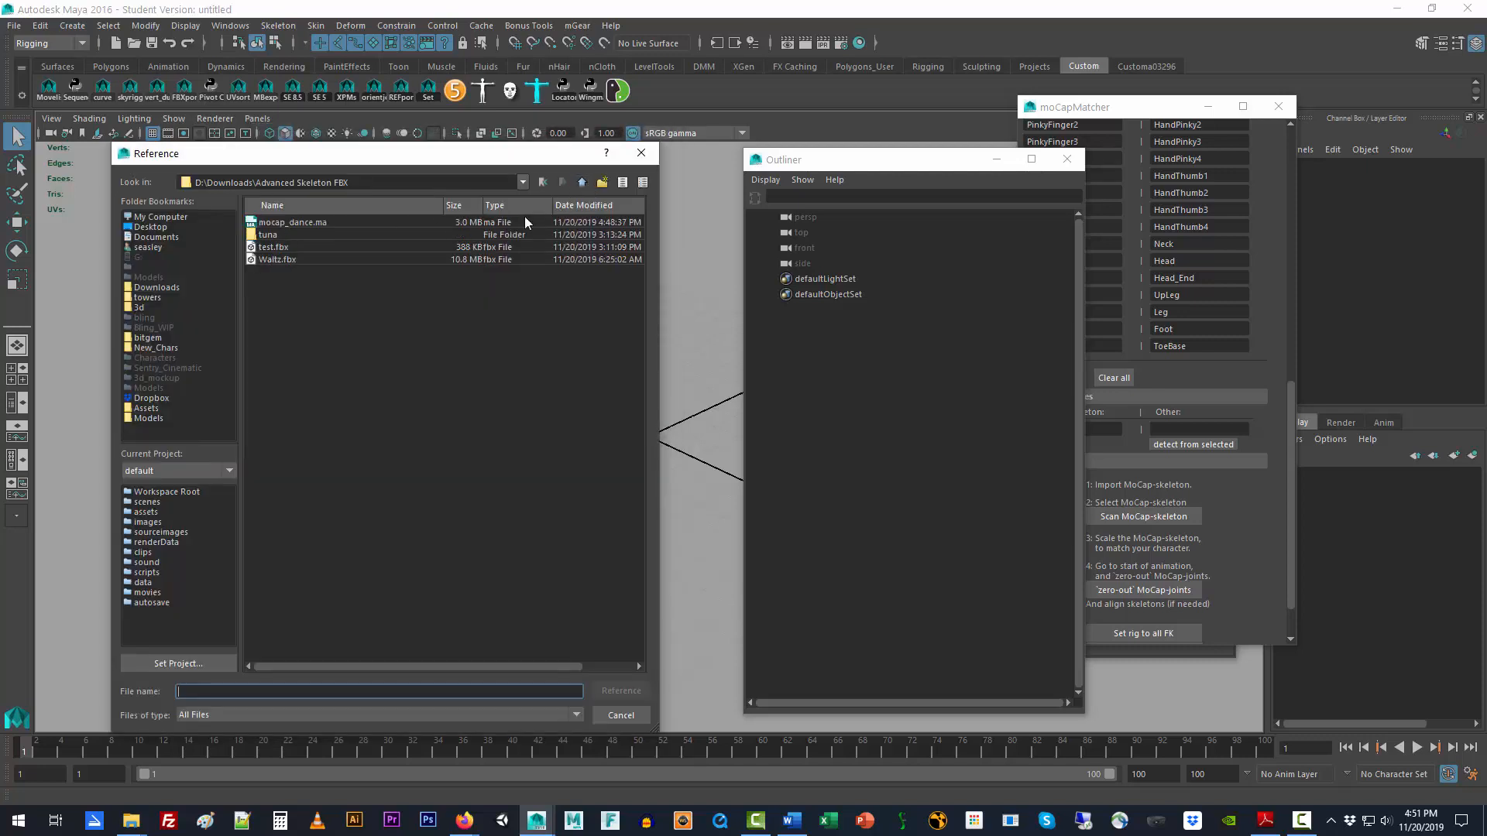
pyautogui.doubleClick(308, 222)
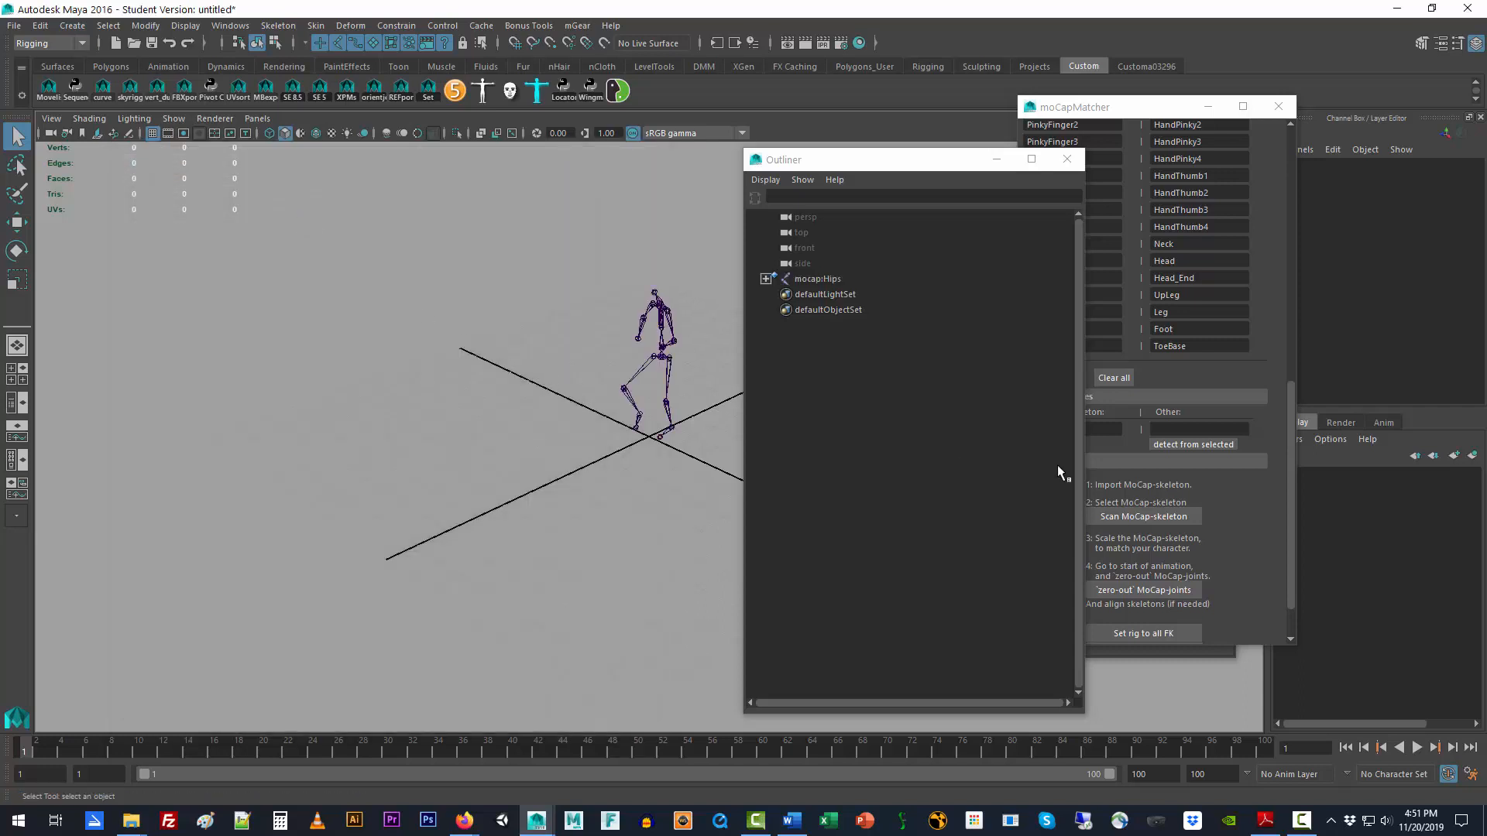
# - Expand the mocap:Hips hierarchy through Spine and Spine1, and compare its joint names with the moCapMatcher joint list
pyautogui.click(765, 279)
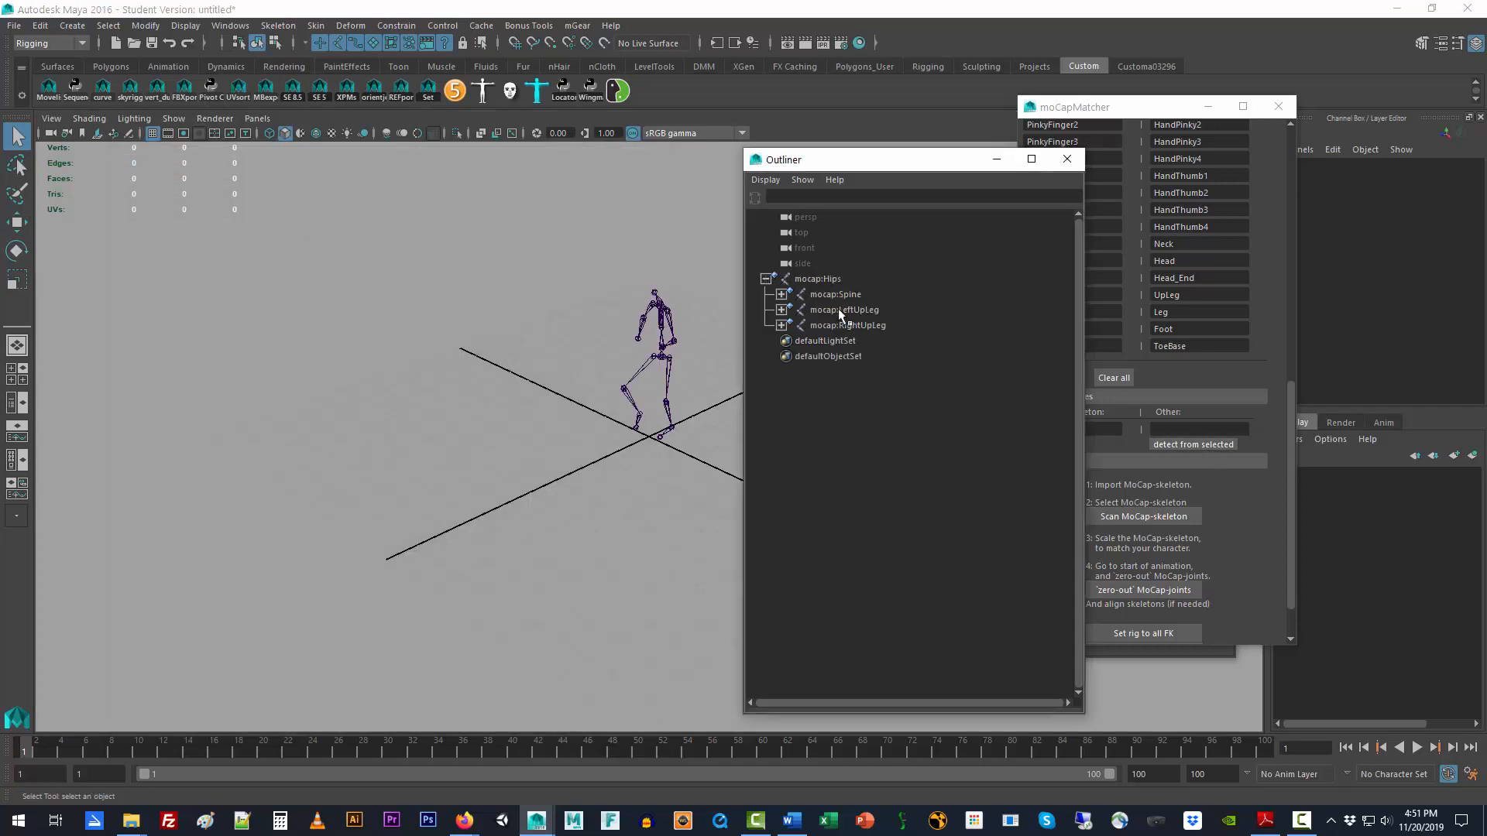
pyautogui.click(839, 310)
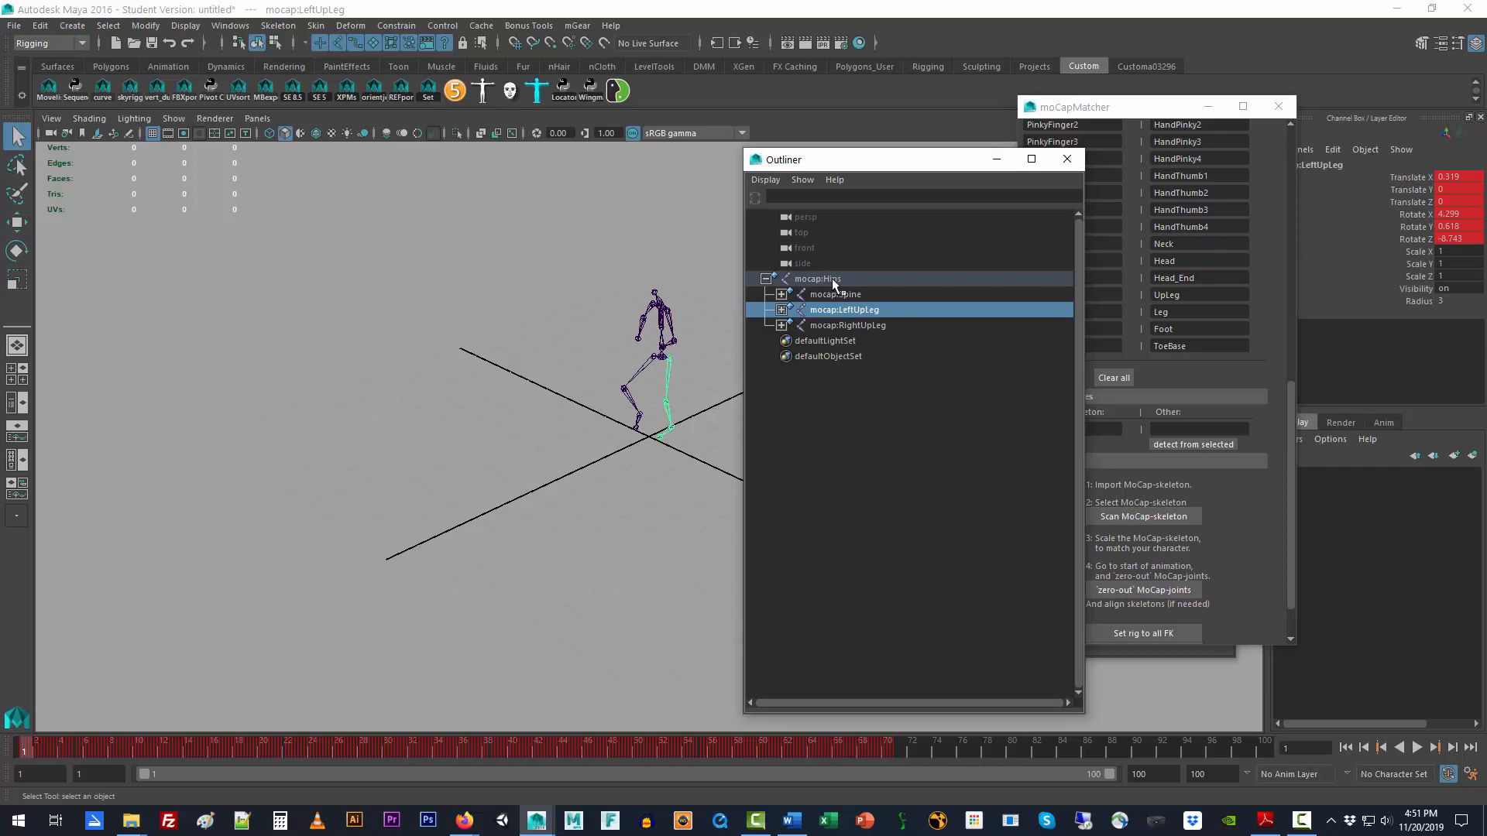
pyautogui.click(1290, 264)
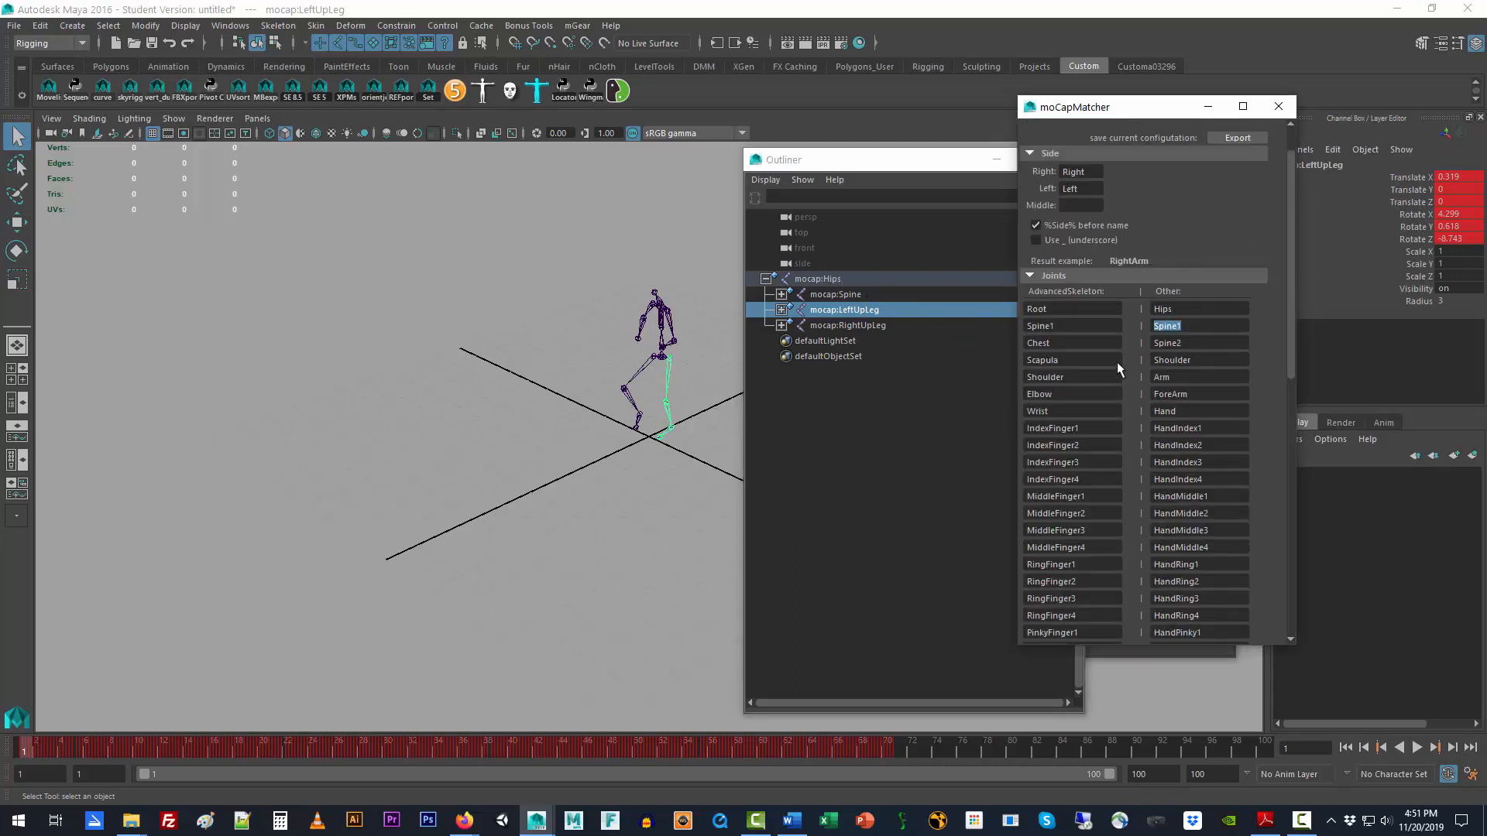
pyautogui.click(781, 294)
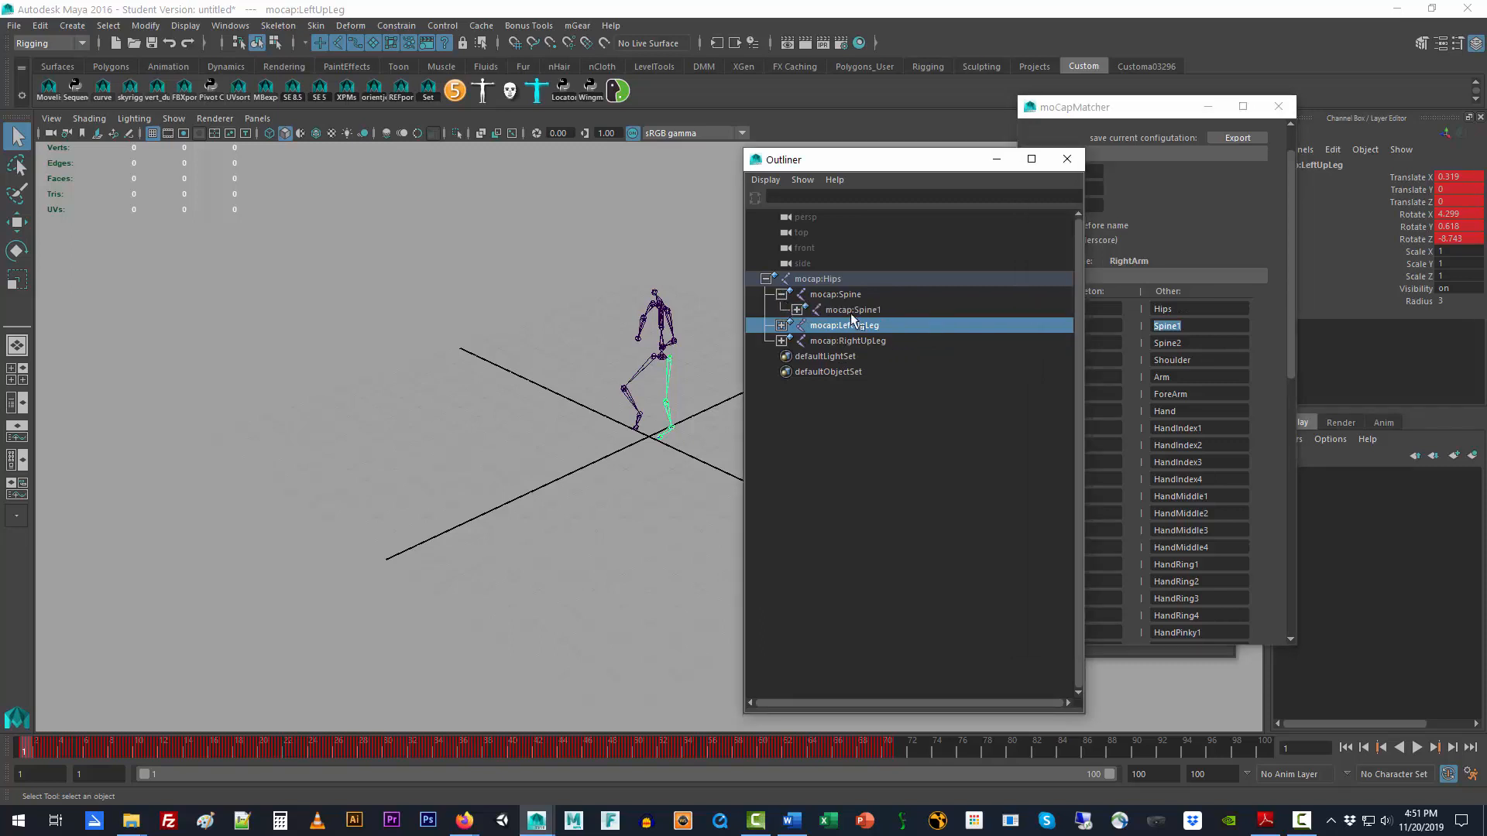
pyautogui.click(797, 309)
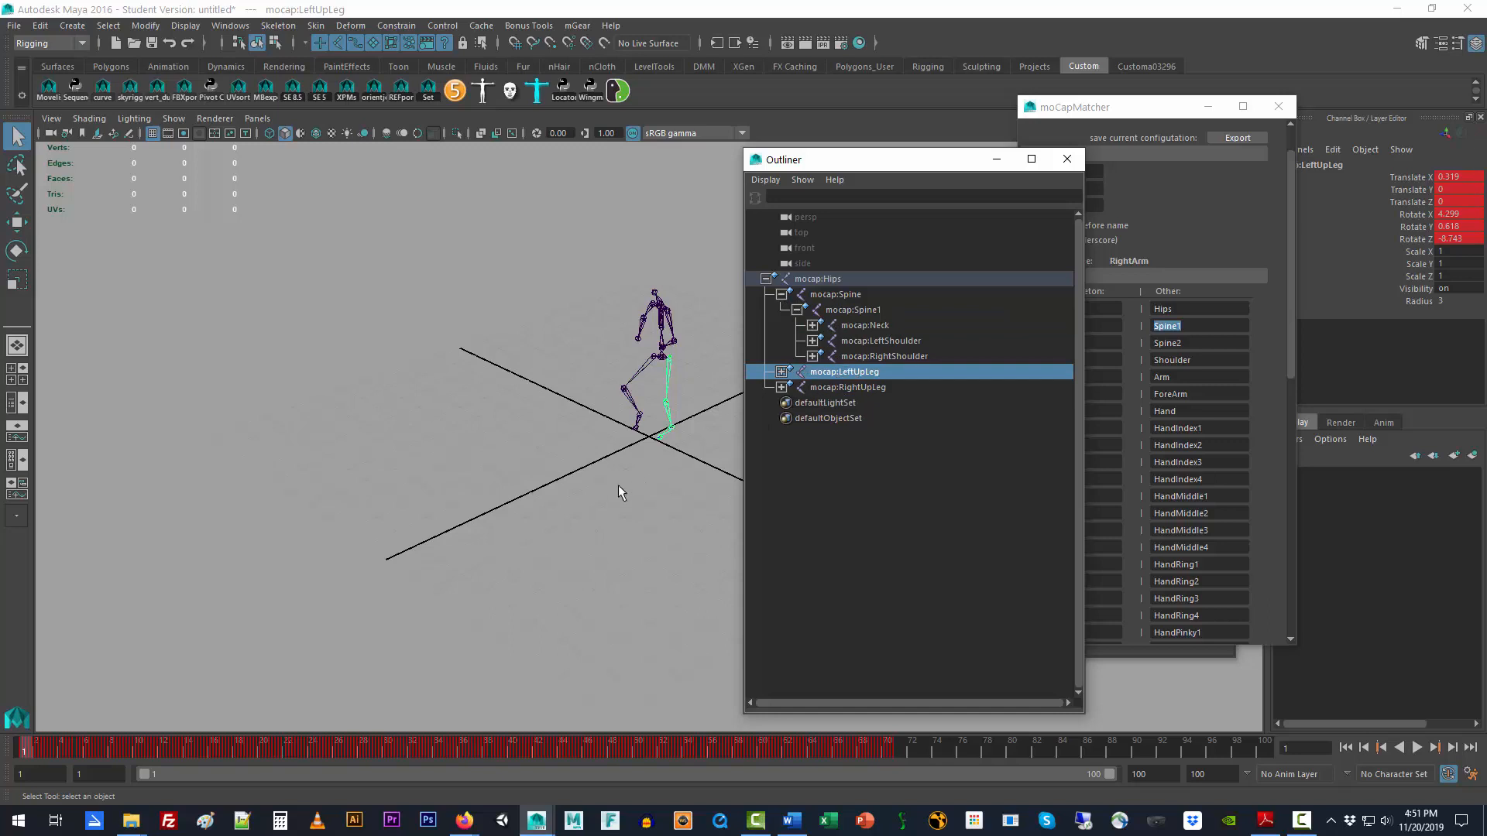
# - Reference tuna.mb from the tuna folder into the scene, using the namespace string rig
pyautogui.click(14, 26)
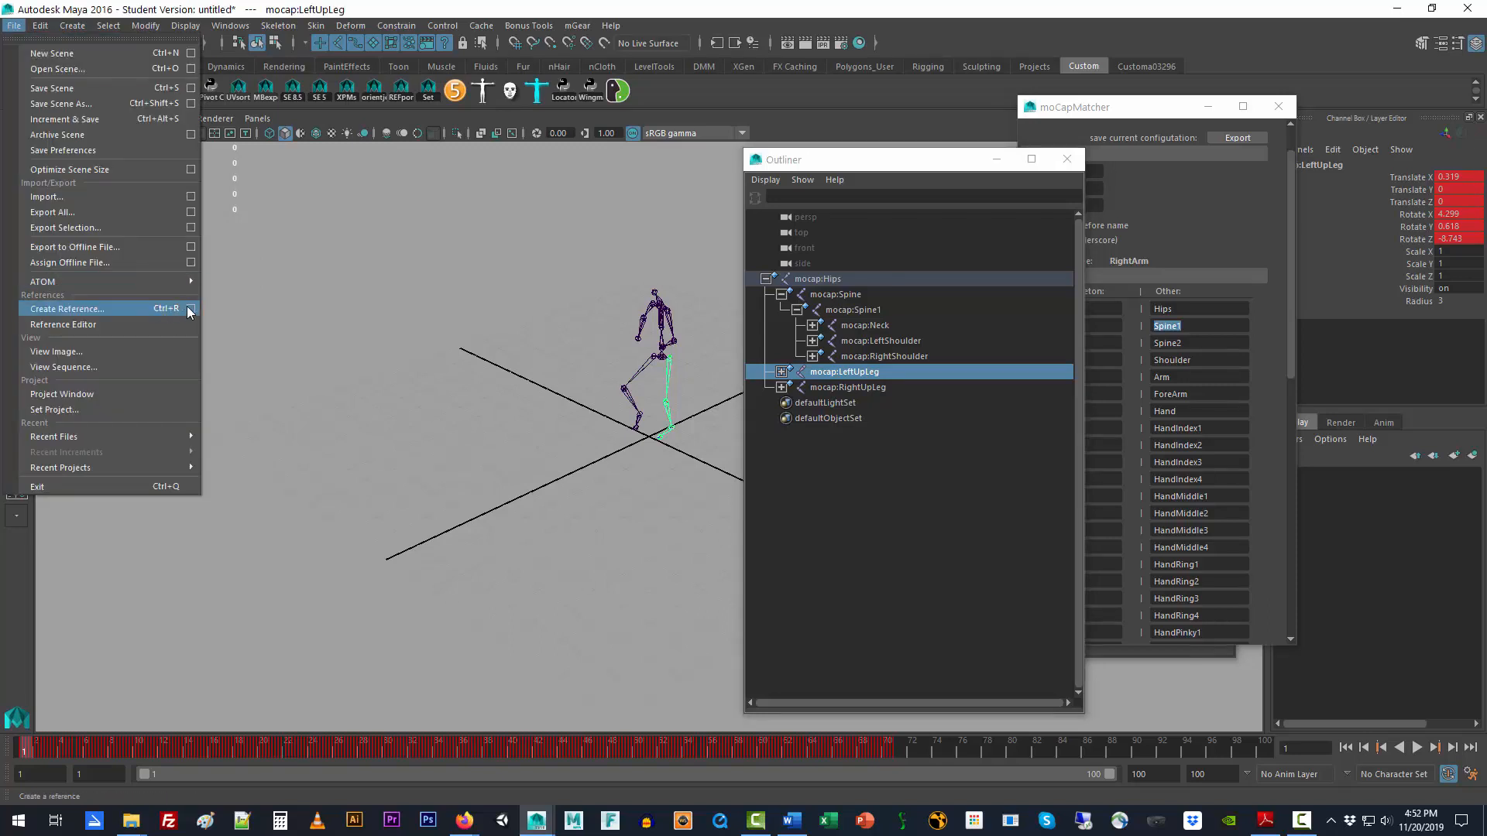
pyautogui.click(192, 309)
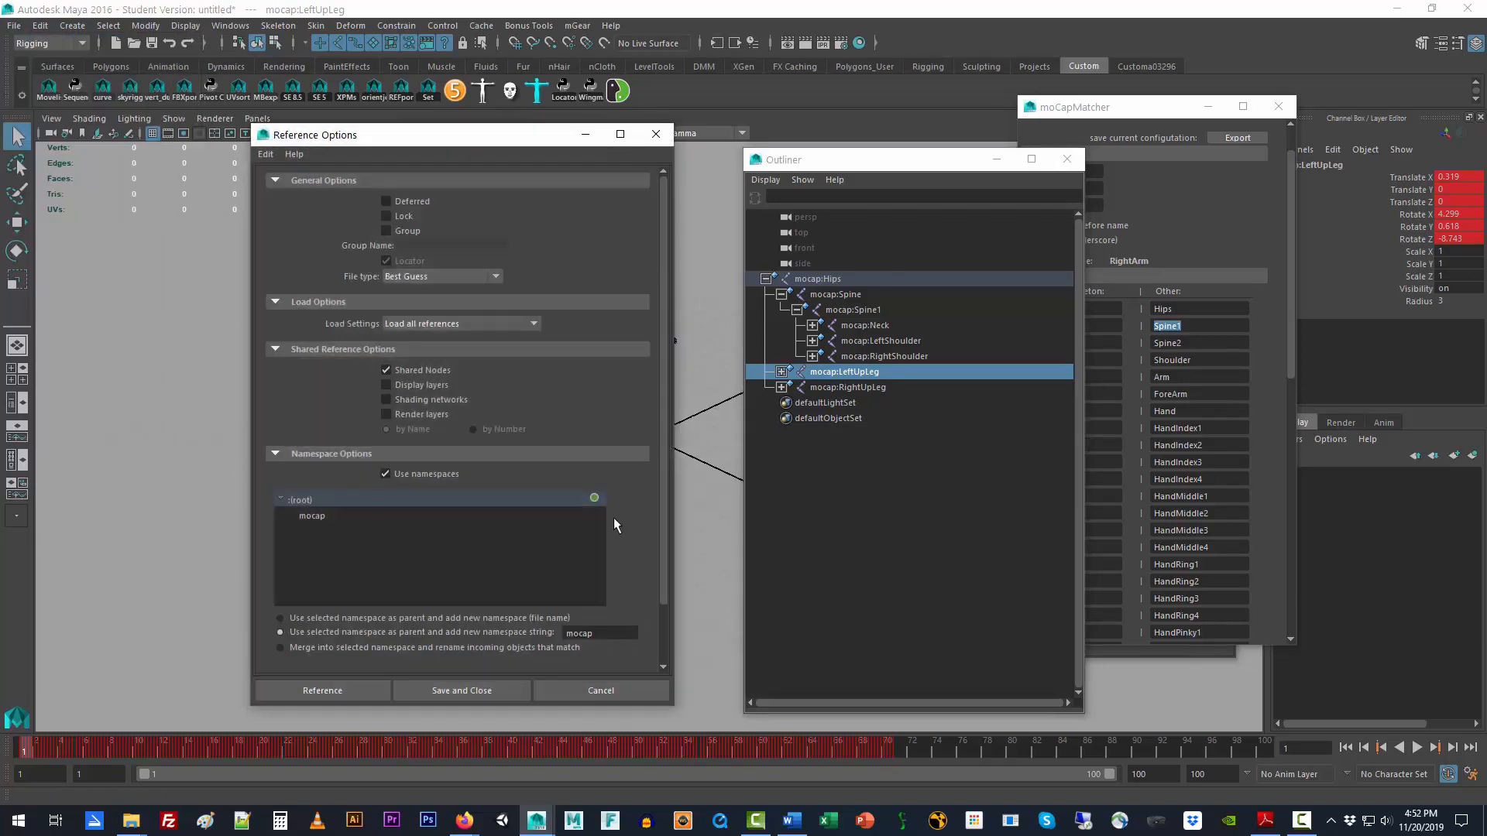
pyautogui.doubleClick(602, 634)
pyautogui.write('rig')
pyautogui.click(372, 690)
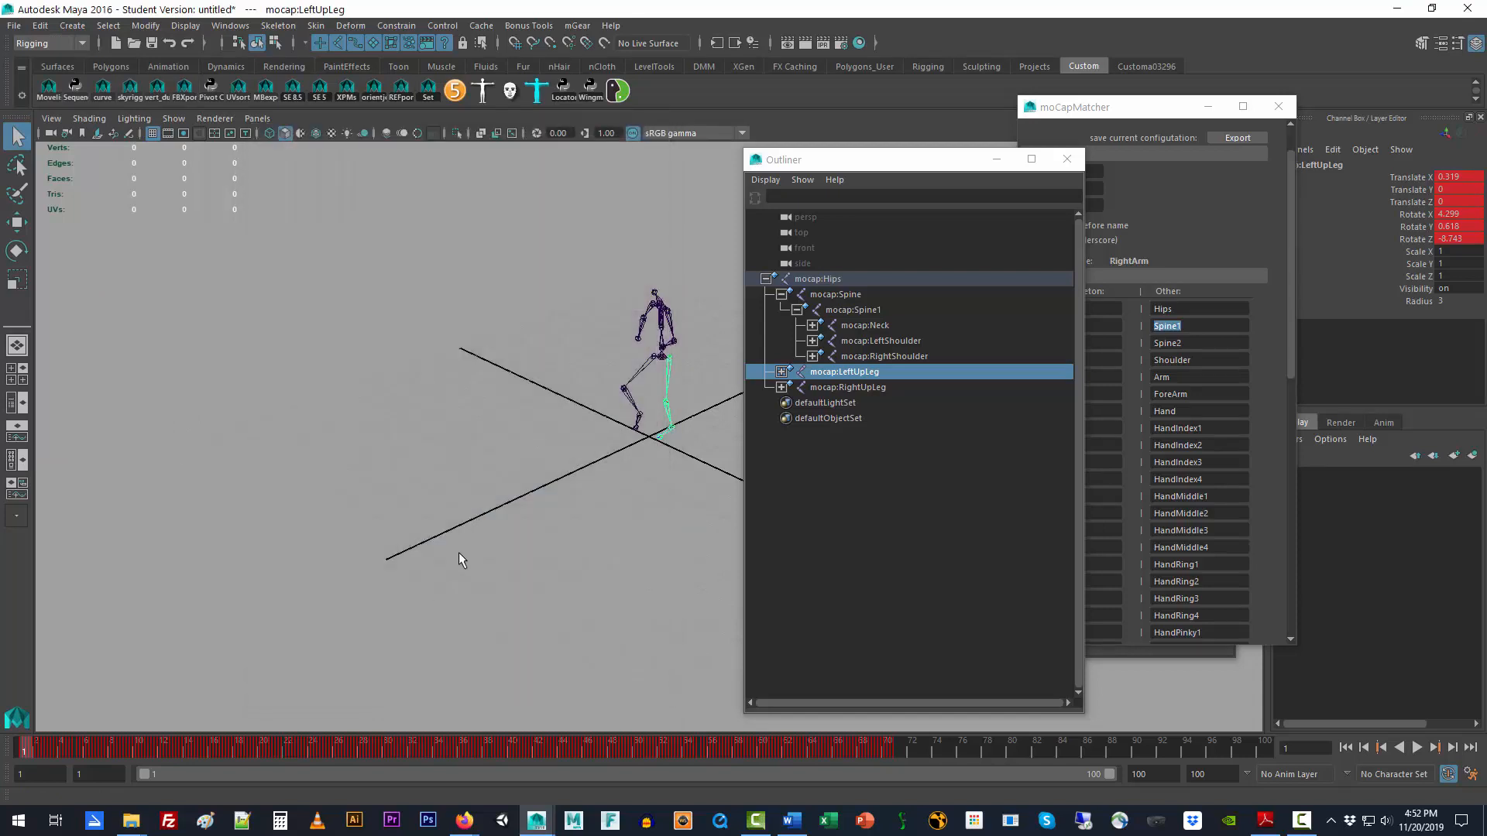
pyautogui.doubleClick(285, 235)
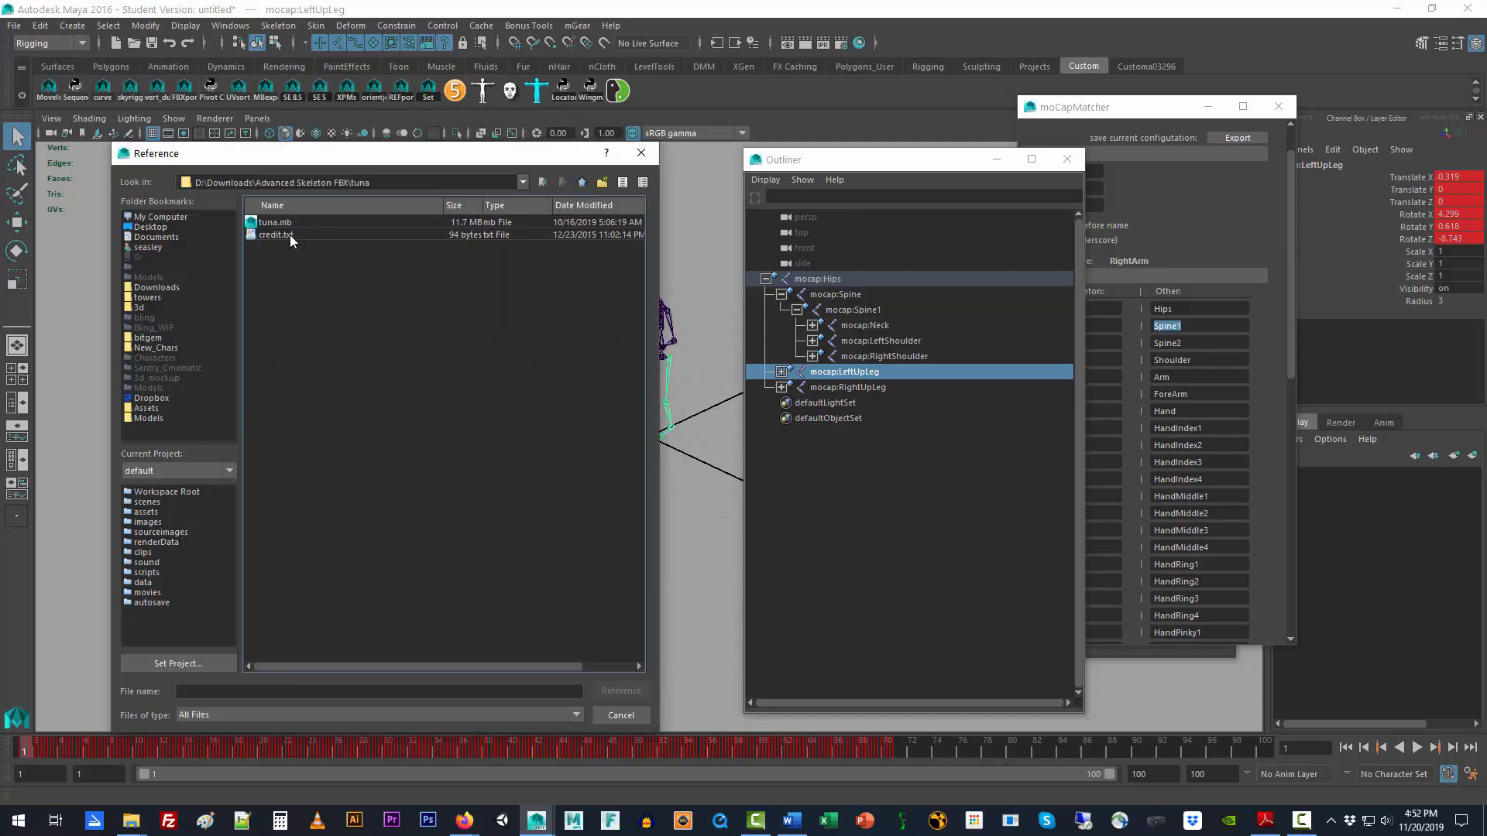
pyautogui.doubleClick(284, 223)
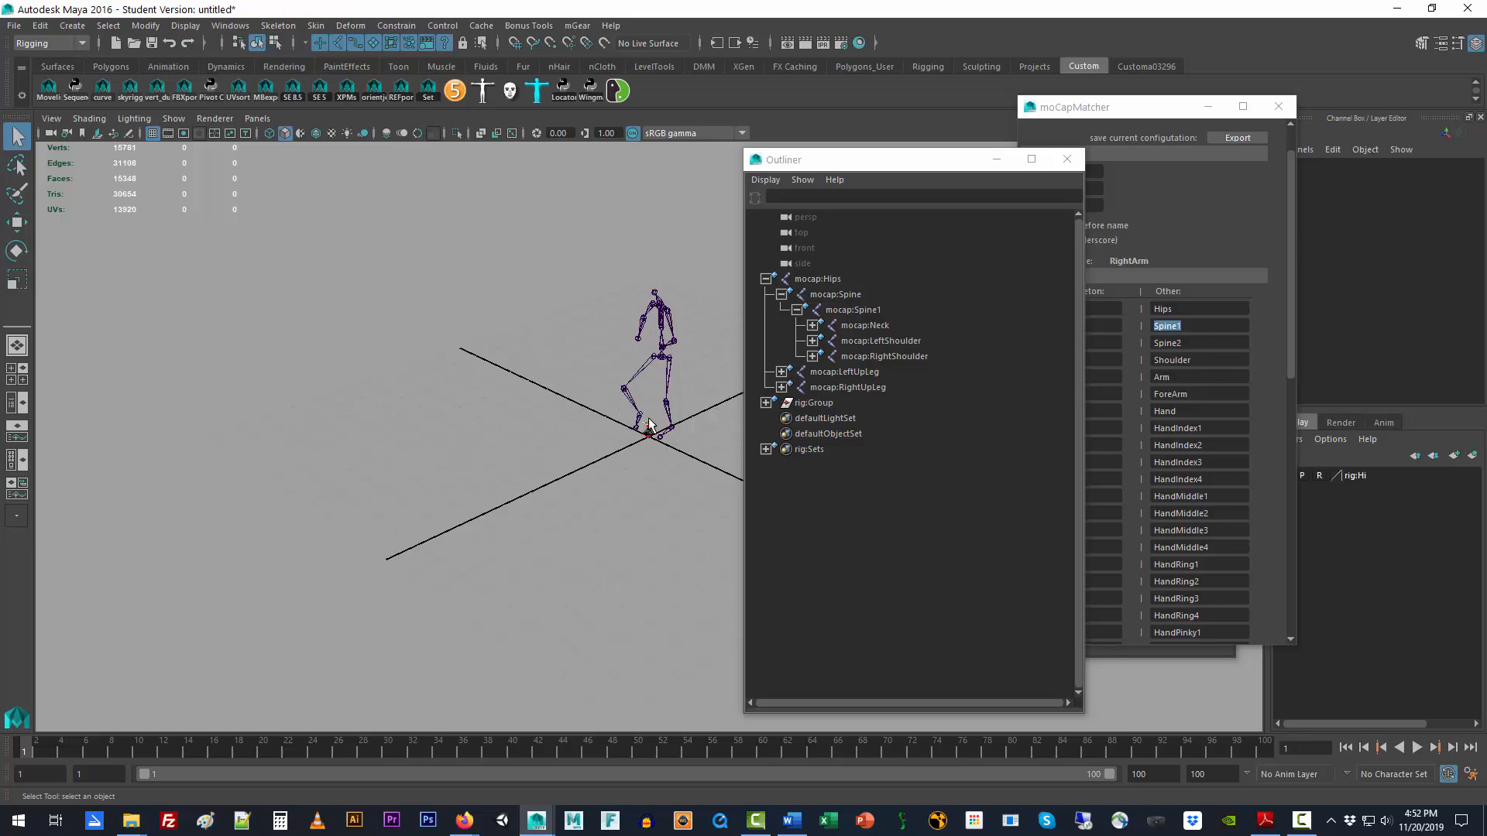
# - Frame the referenced character rig, and compare its size with the mocap skeleton in the perspective view
pyautogui.click(629, 454)
pyautogui.press('f')
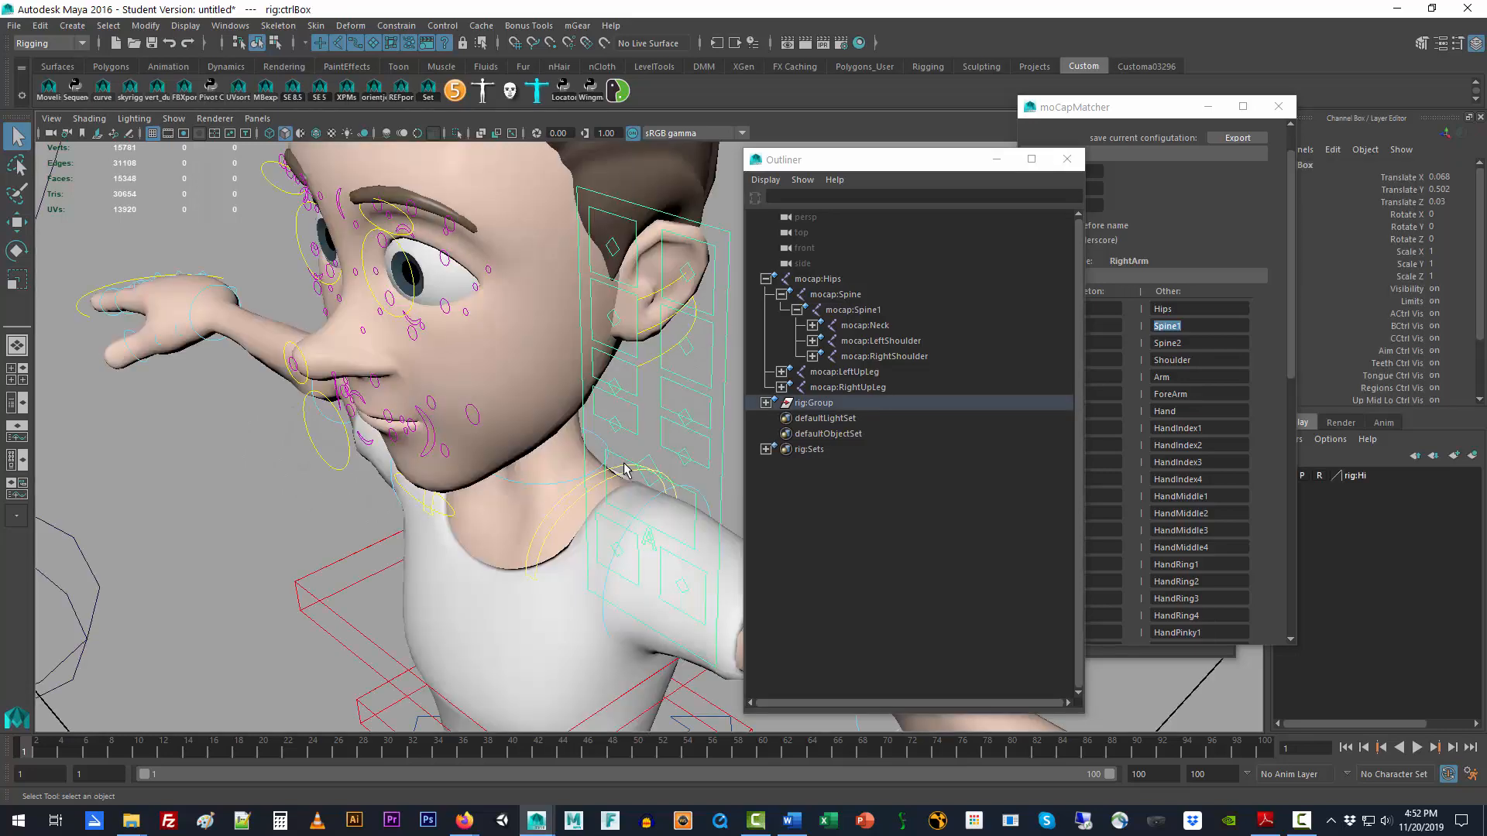
pyautogui.scroll(-10, 624, 467)
pyautogui.keyDown('alt'); pyautogui.moveTo(563, 553); pyautogui.dragTo(609, 537); pyautogui.keyUp('alt')
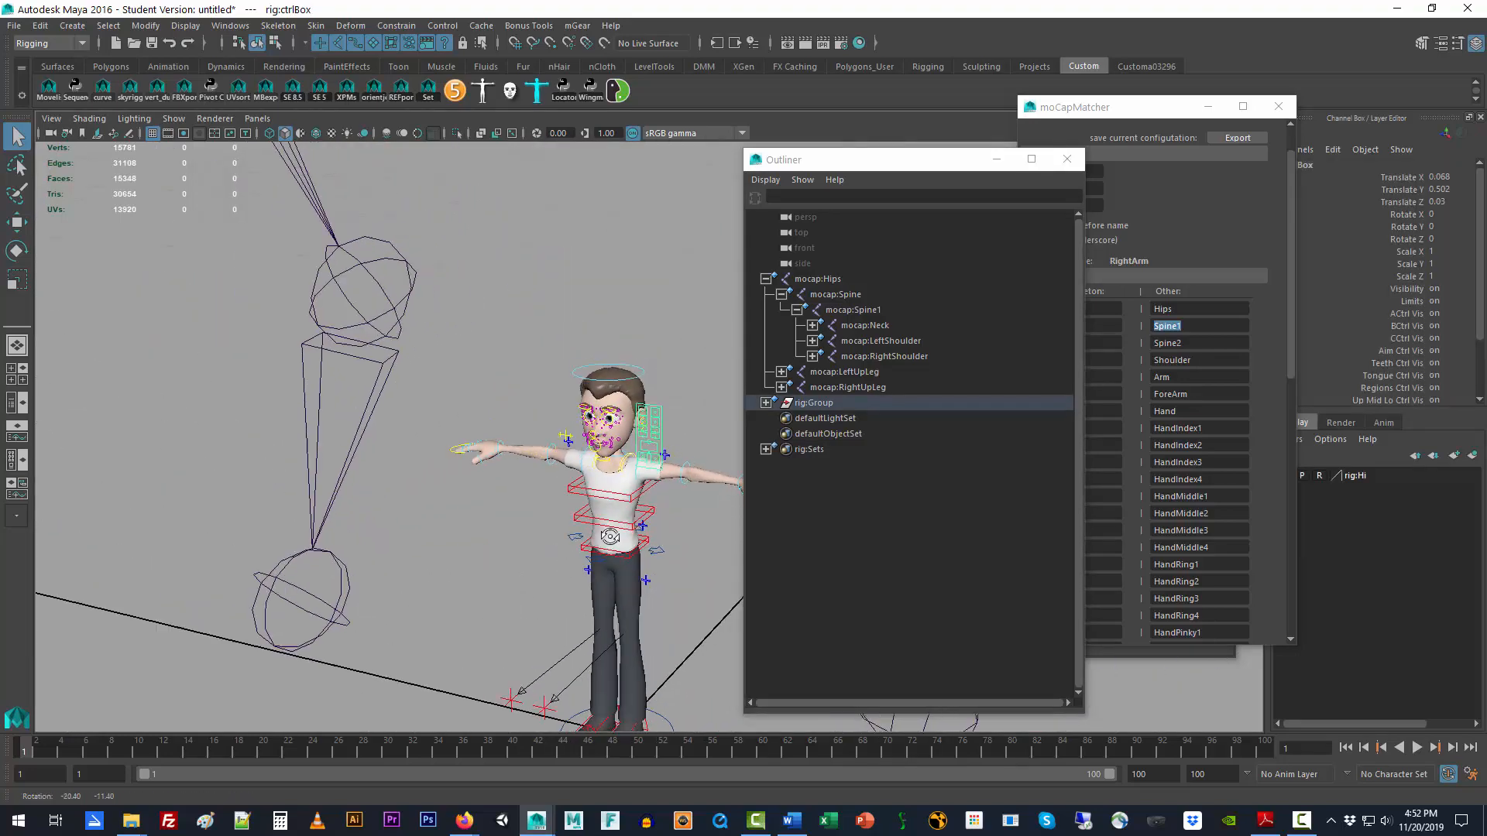
pyautogui.scroll(-8, 609, 536)
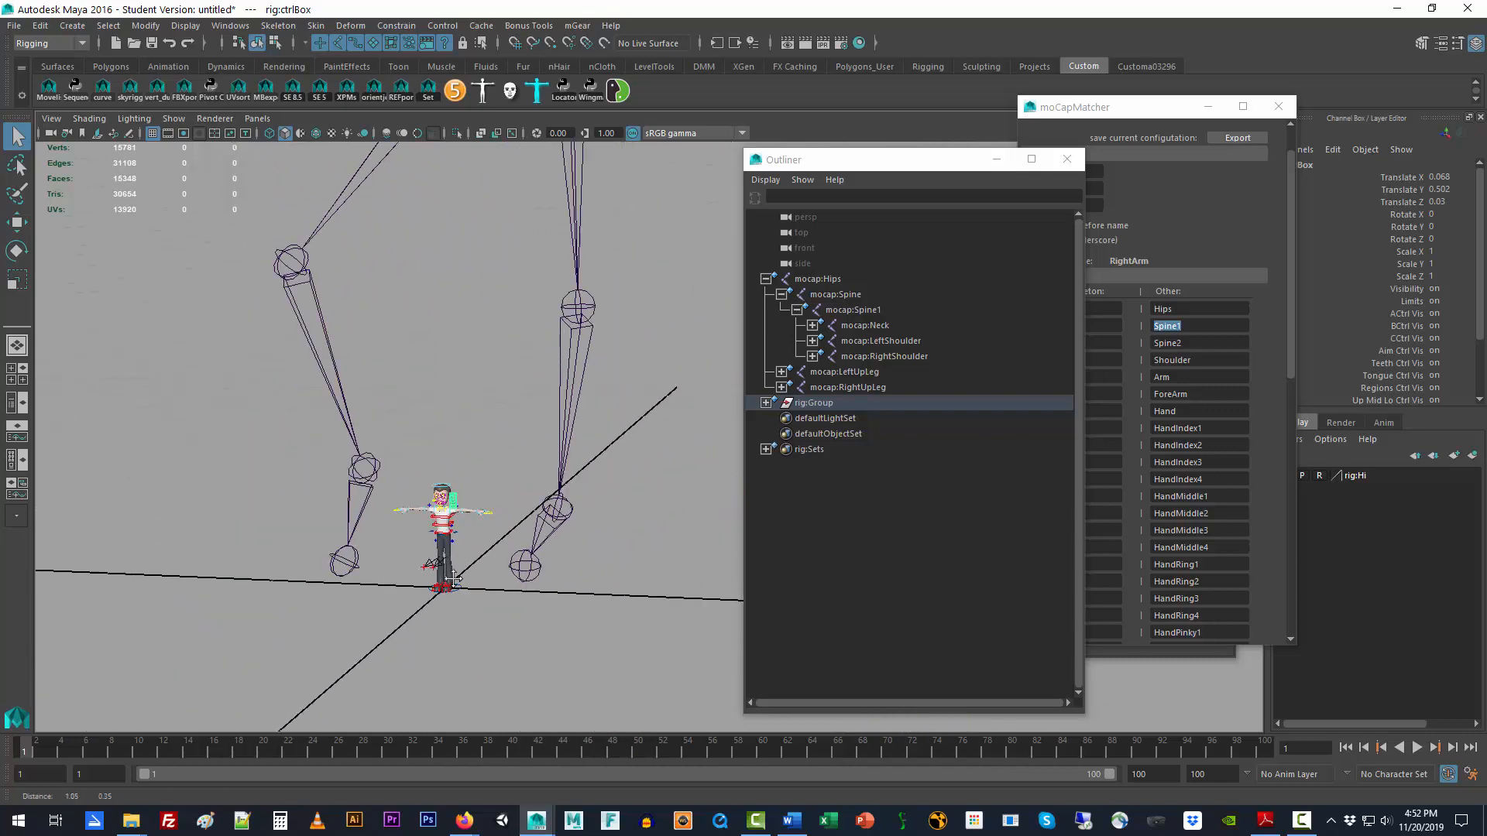
pyautogui.keyDown('alt'); pyautogui.moveTo(453, 577); pyautogui.dragTo(495, 478, button='middle'); pyautogui.keyUp('alt')
pyautogui.keyDown('alt'); pyautogui.moveTo(540, 466); pyautogui.dragTo(520, 464); pyautogui.keyUp('alt')
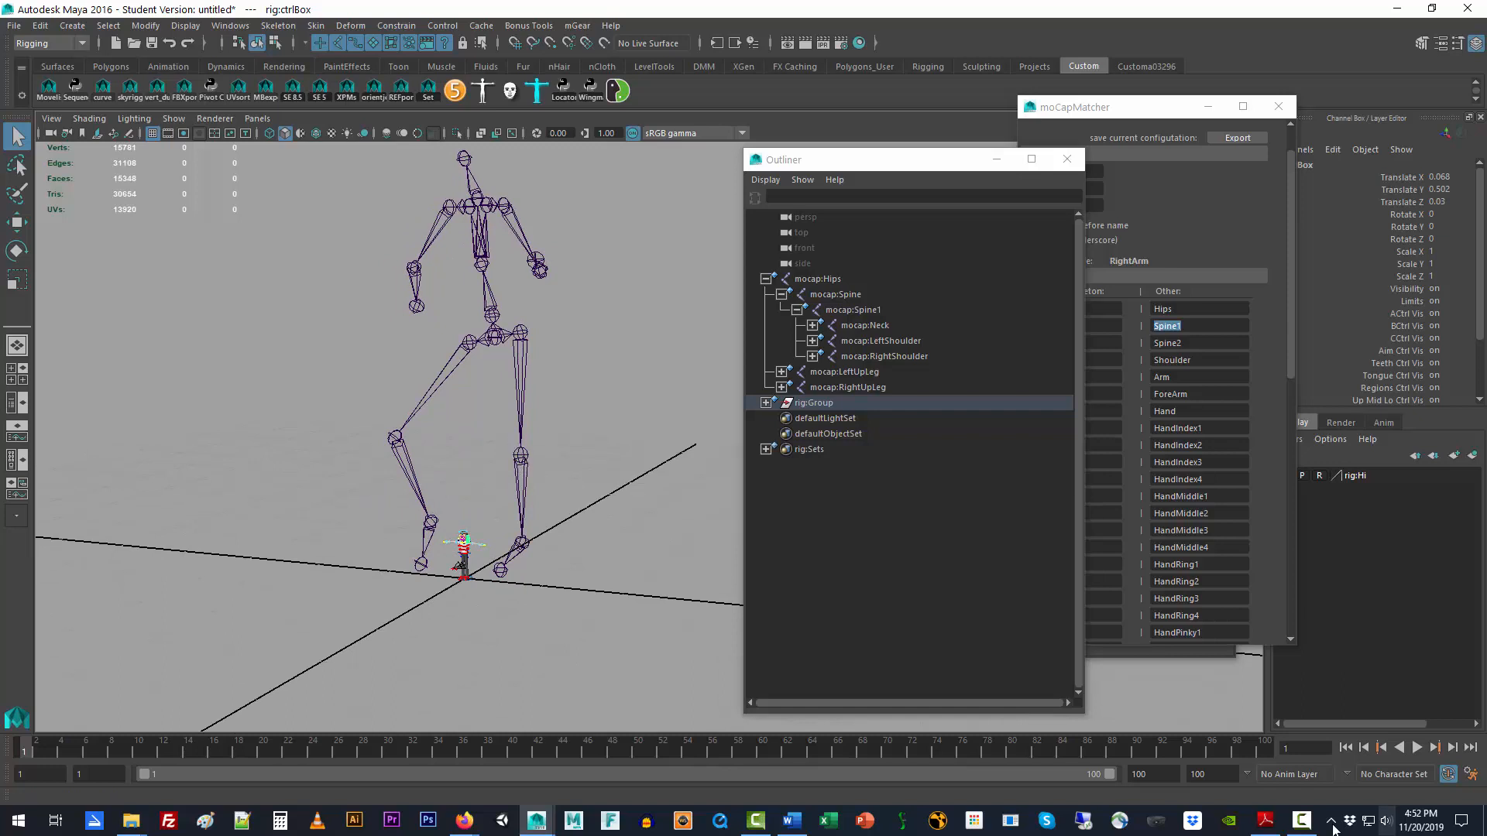
pyautogui.click(1301, 820)
pyautogui.click(1180, 596)
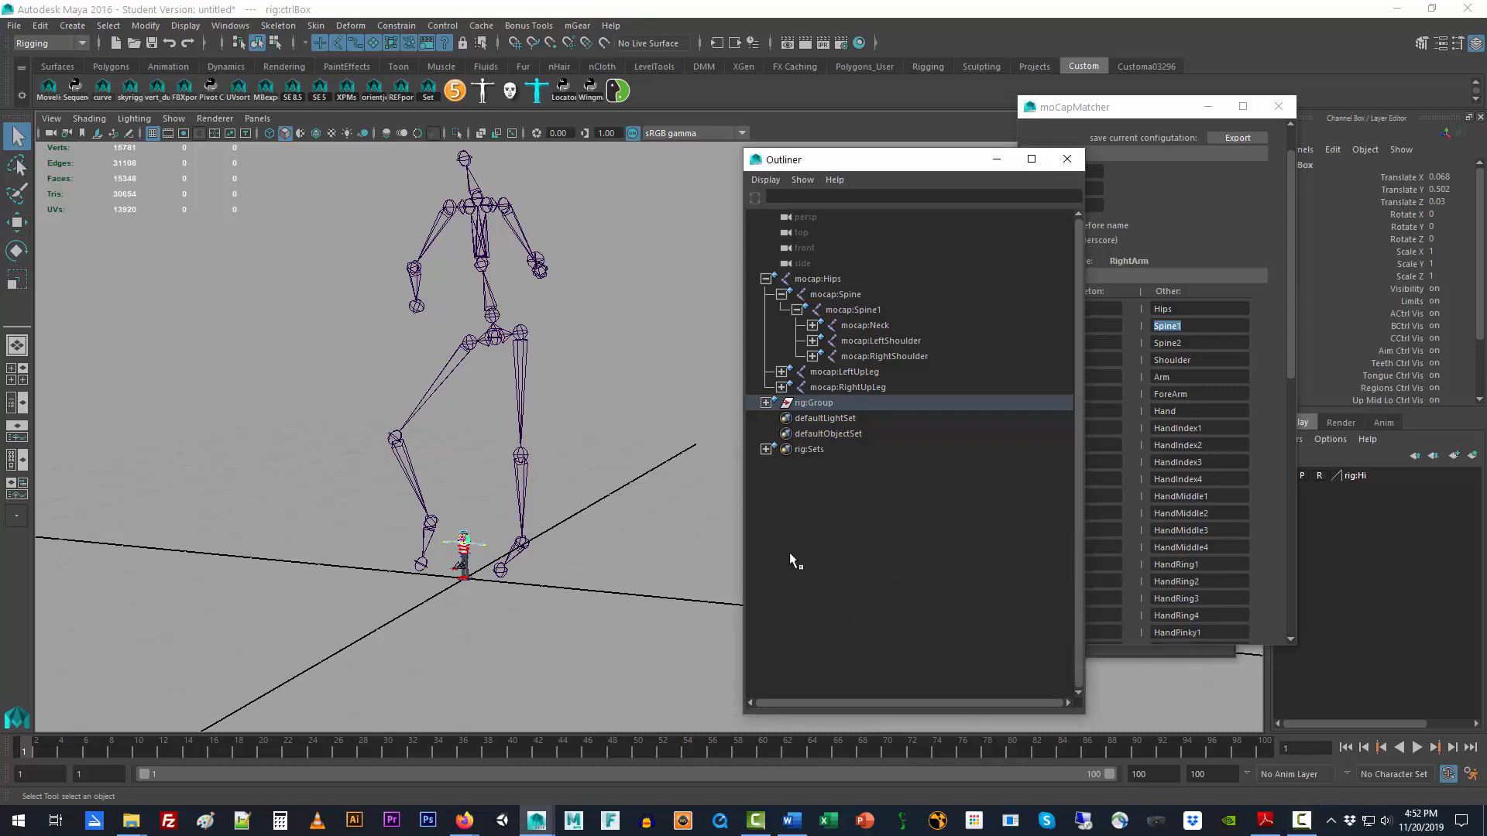
# - Select the mocap:Hips root joint and put the whole mocap skeleton into a new group
pyautogui.moveTo(497, 432); pyautogui.dragTo(574, 477)
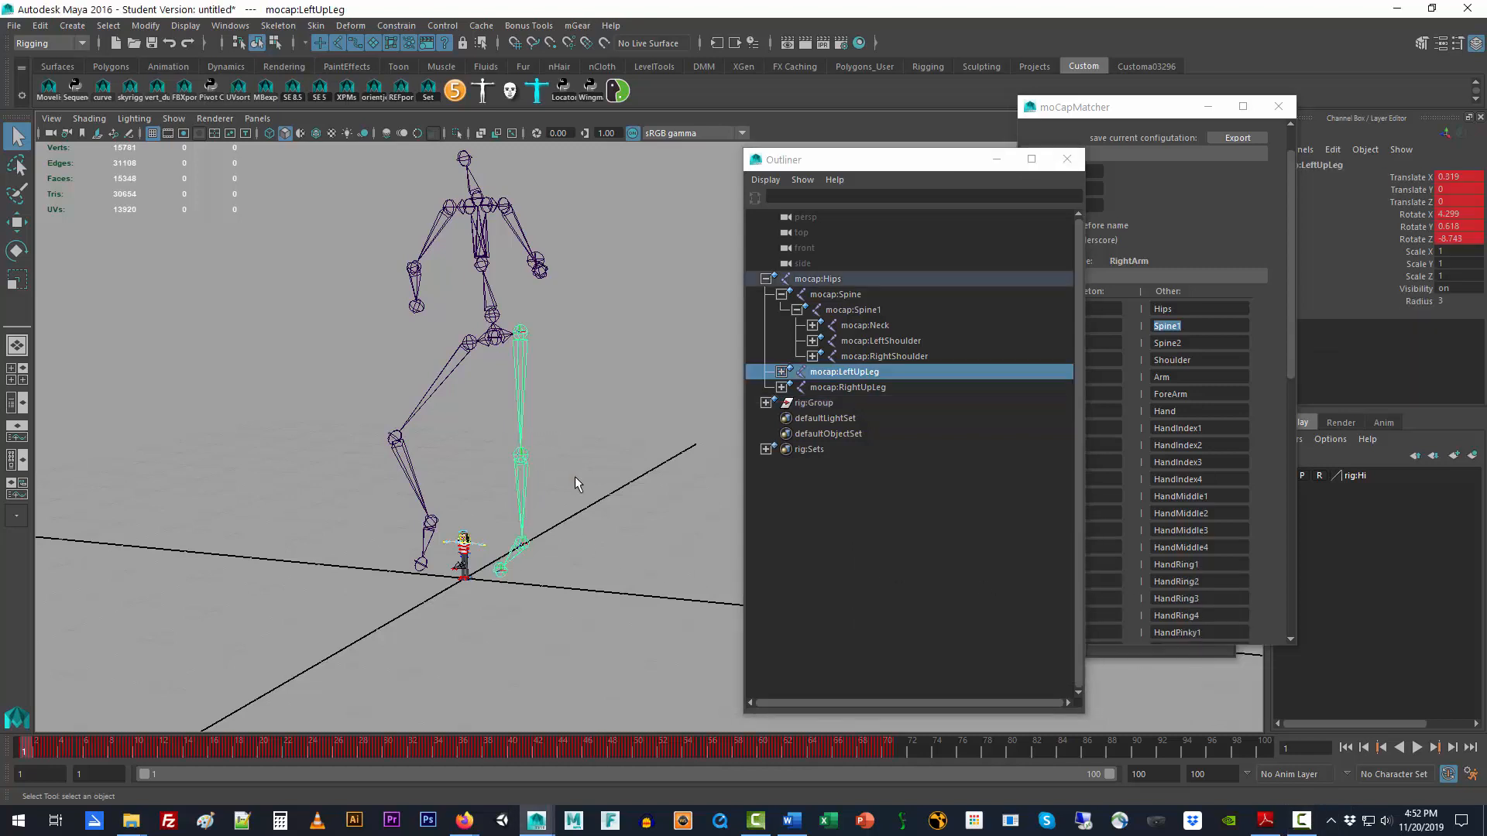
pyautogui.press('Up')
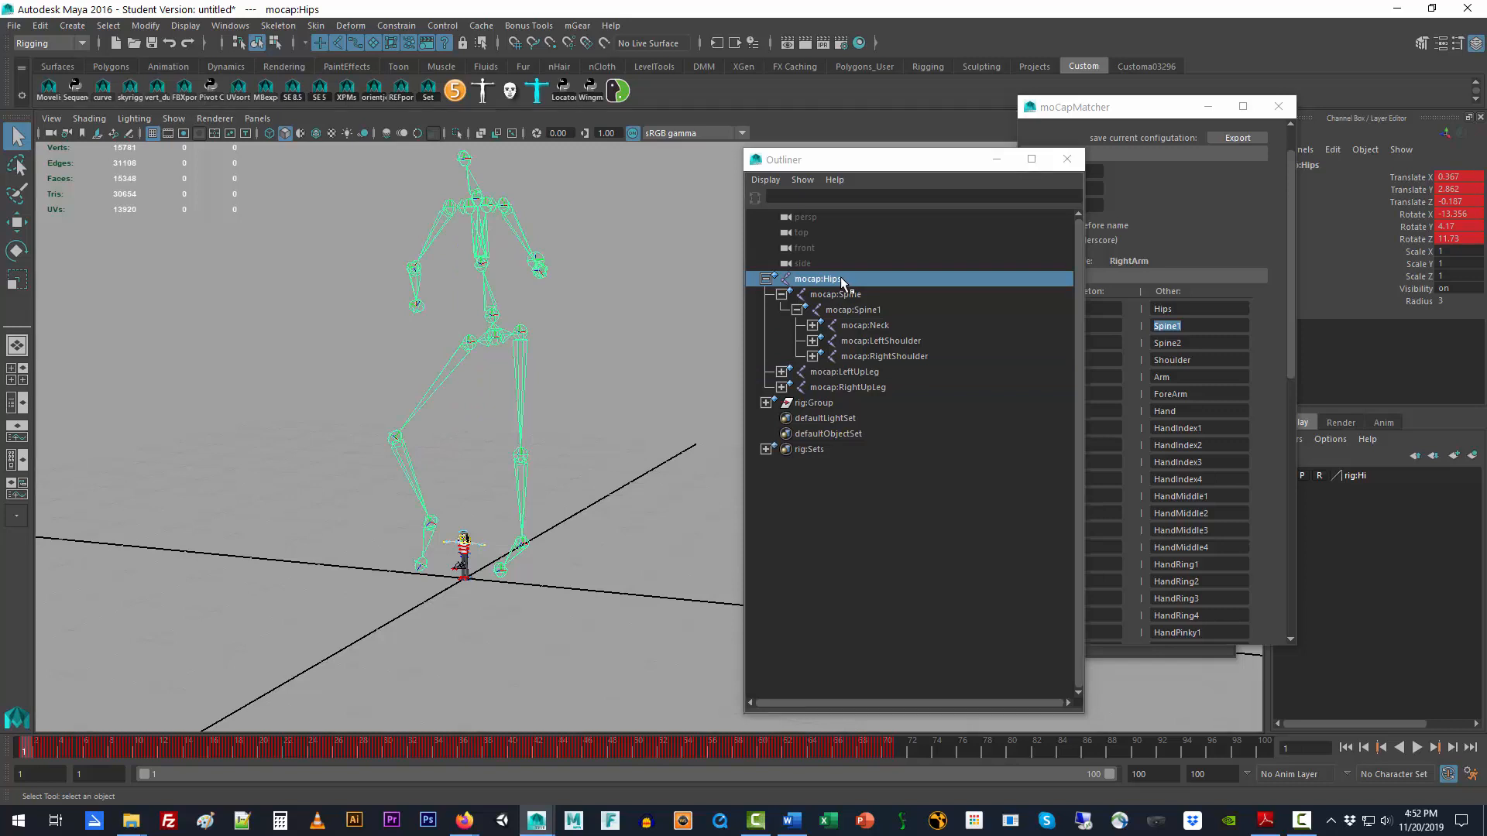
pyautogui.hotkey('ctrl', 'g')
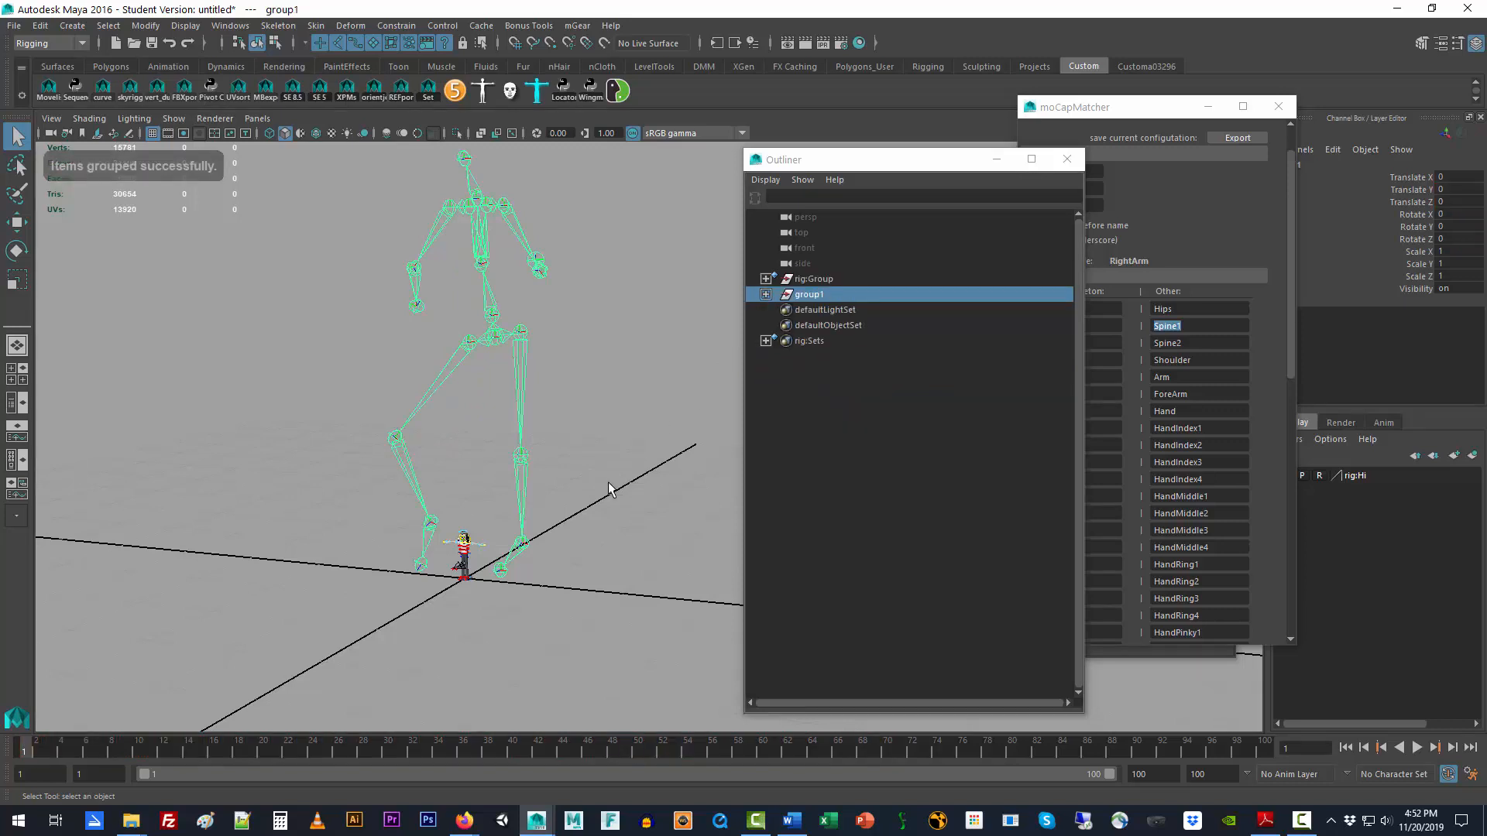
# - Scale the mocap skeleton's group to 0.1 in X, Y and Z to match the character's height
pyautogui.press('e')
pyautogui.press('r')
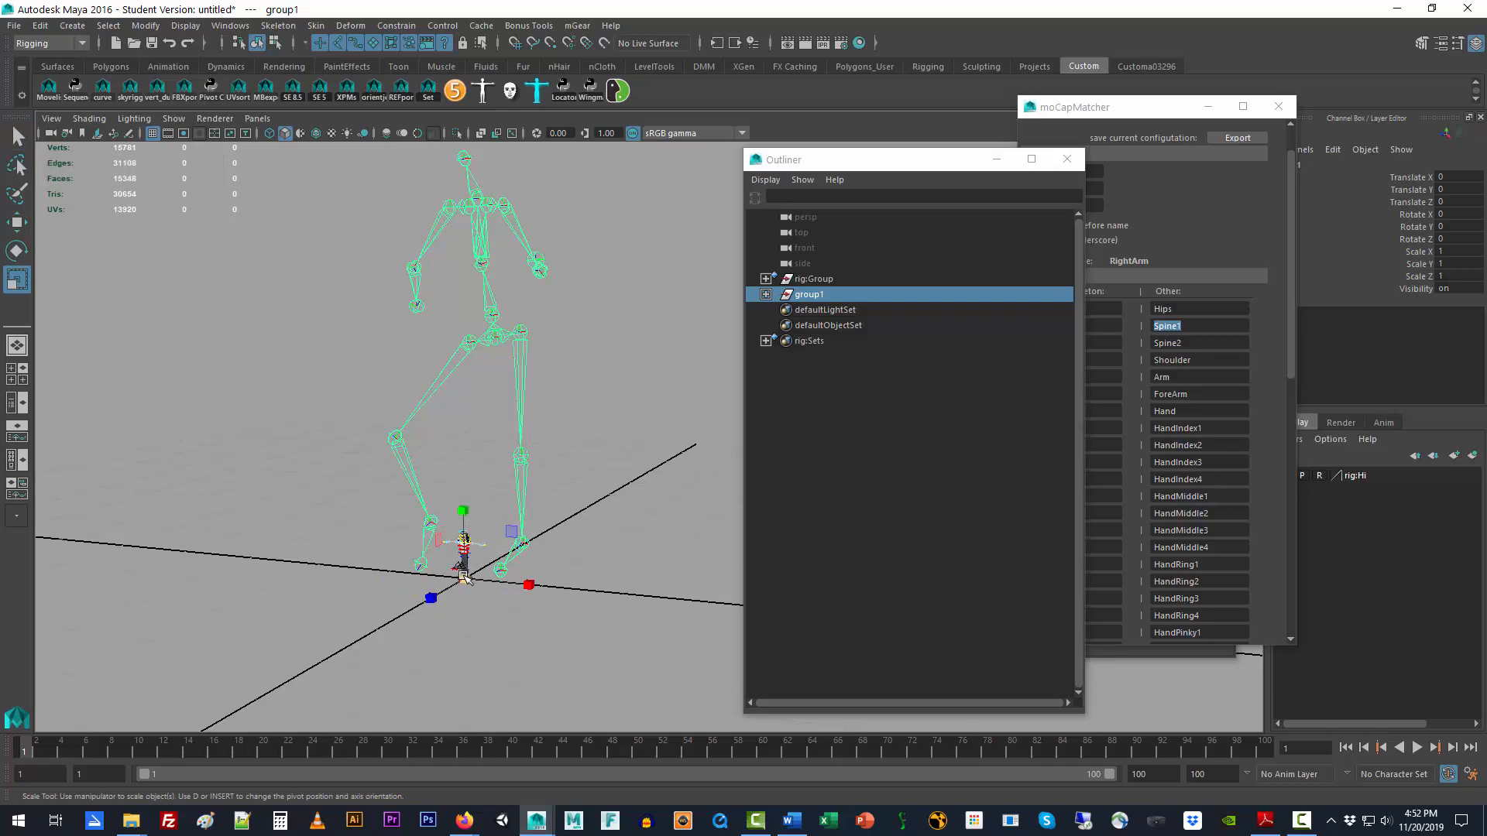
pyautogui.moveTo(465, 577); pyautogui.dragTo(120, 676)
pyautogui.moveTo(1448, 251); pyautogui.dragTo(1449, 281)
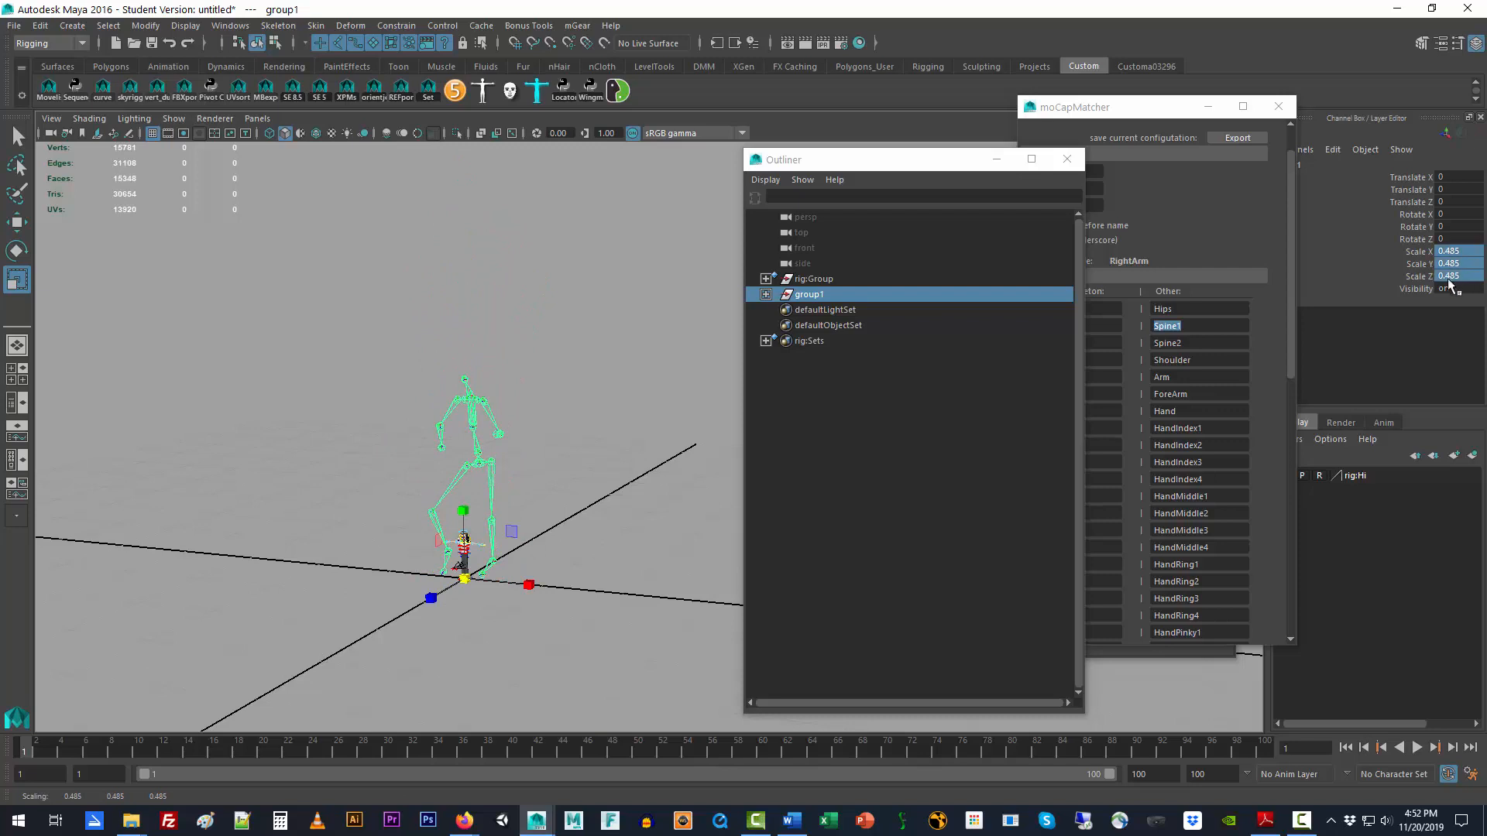
pyautogui.click(1449, 276)
pyautogui.write('1')
pyautogui.press('Return')
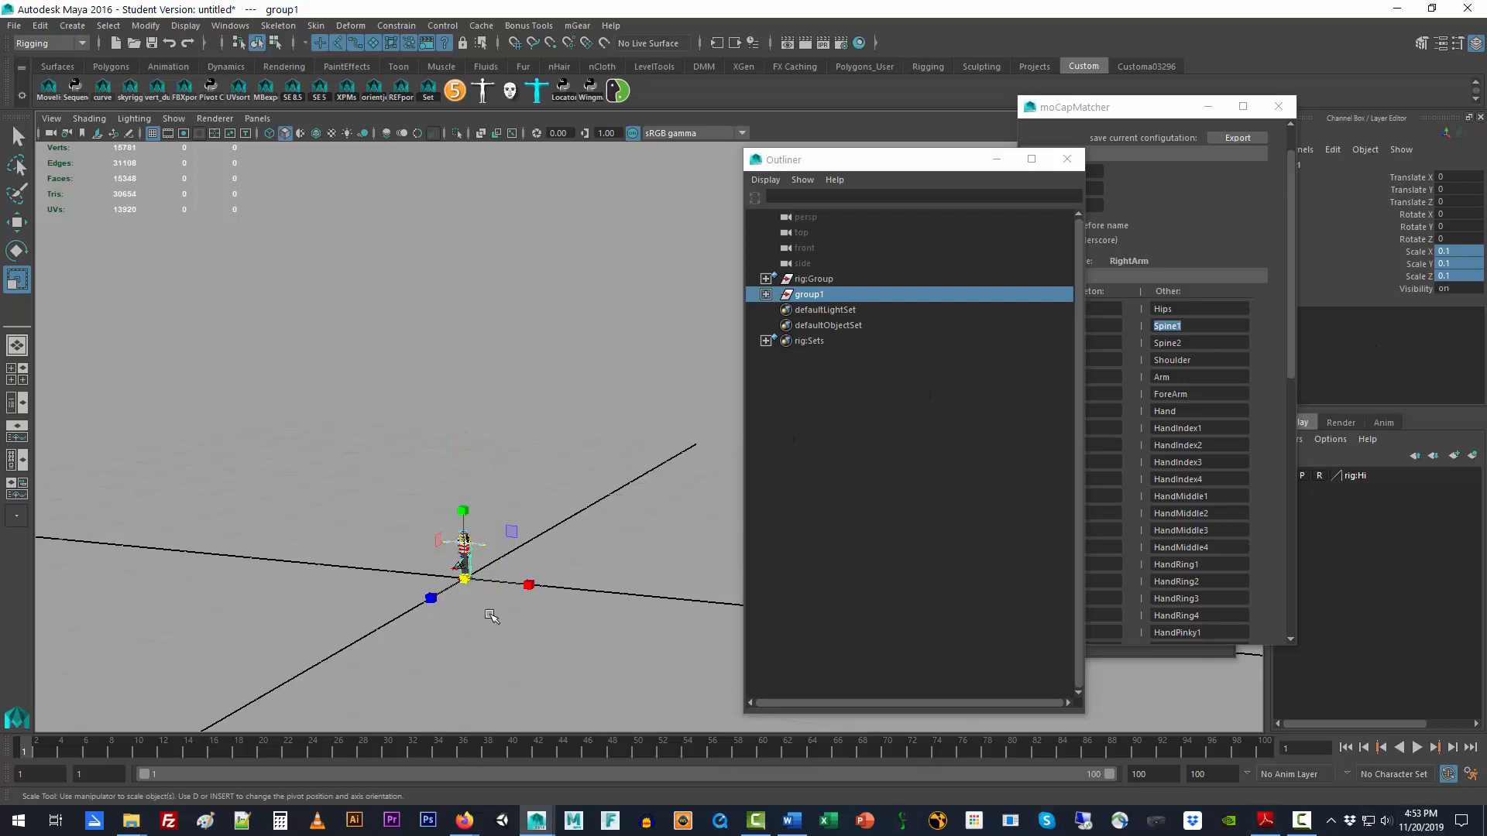
# - Move the mocap group about -0.74 along X so the skeleton stands beside the character, and check their relative sizes
pyautogui.press('w')
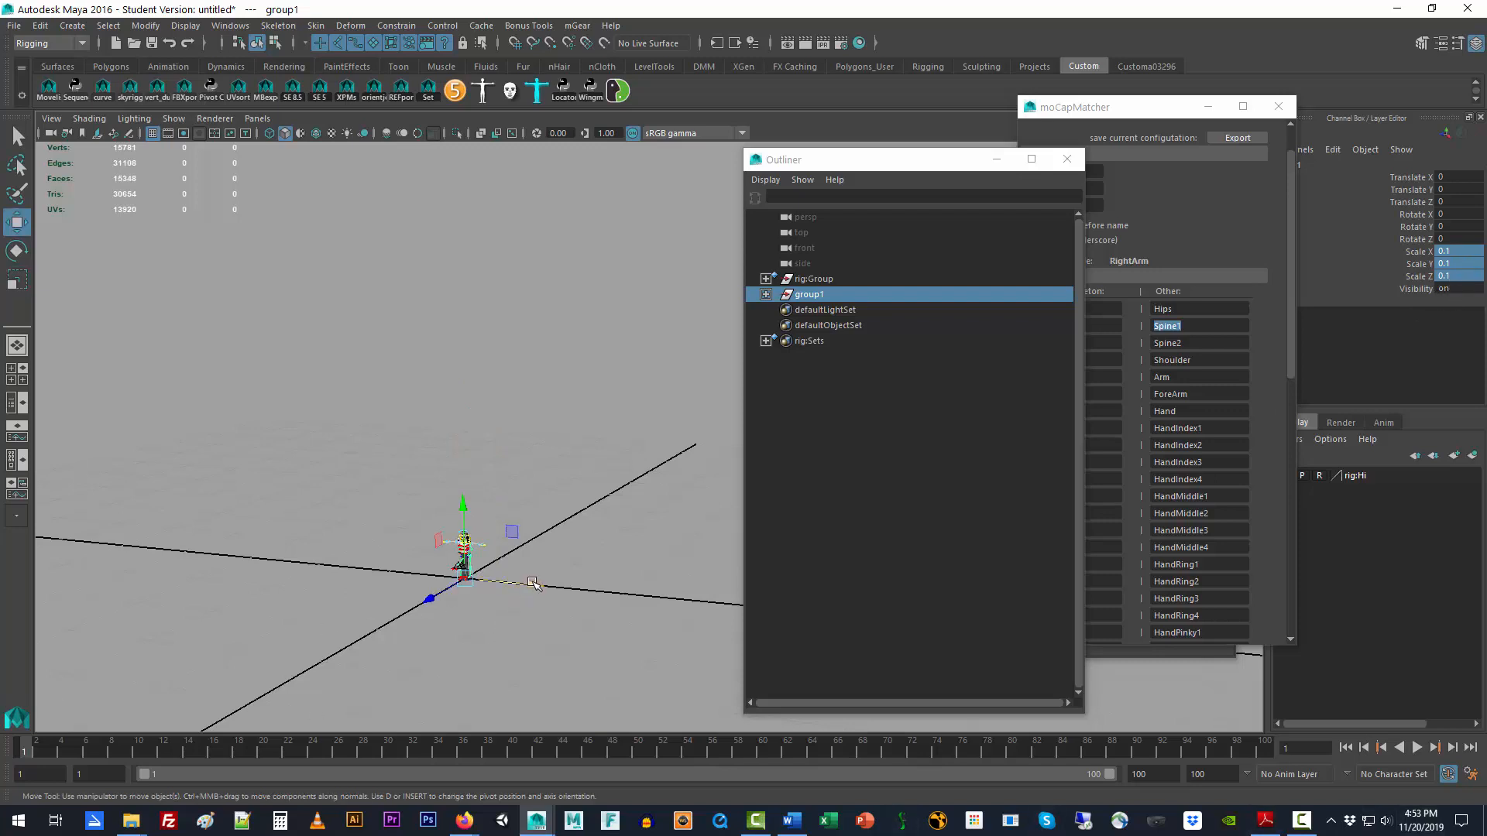
pyautogui.moveTo(533, 583); pyautogui.dragTo(480, 580)
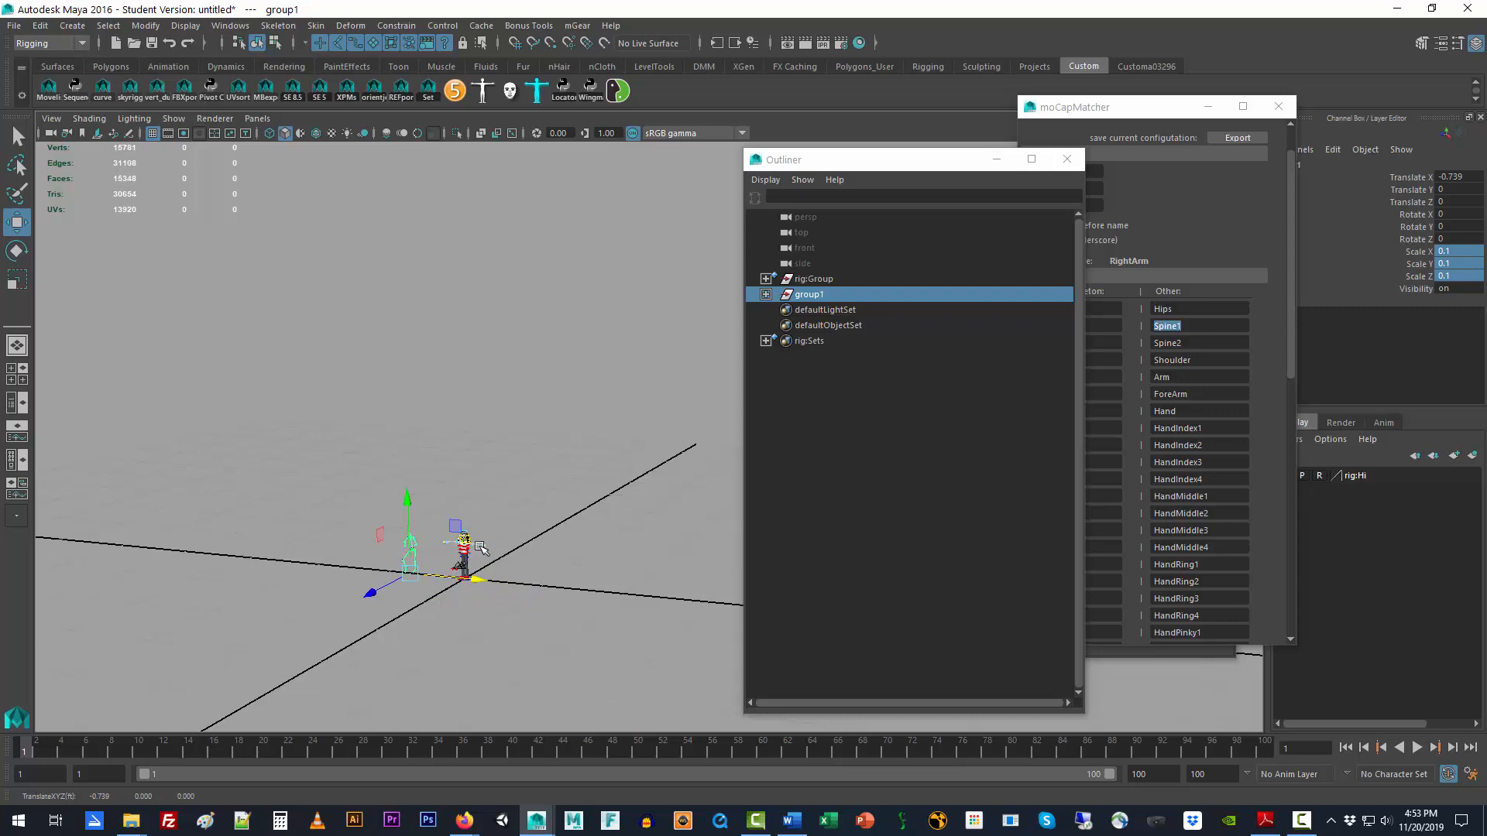
pyautogui.click(508, 633)
pyautogui.scroll(8, 508, 633)
pyautogui.keyDown('alt'); pyautogui.moveTo(584, 578); pyautogui.dragTo(376, 540, button='middle'); pyautogui.keyUp('alt')
pyautogui.keyDown('alt'); pyautogui.moveTo(377, 541); pyautogui.dragTo(388, 541); pyautogui.keyUp('alt')
pyautogui.click(806, 294)
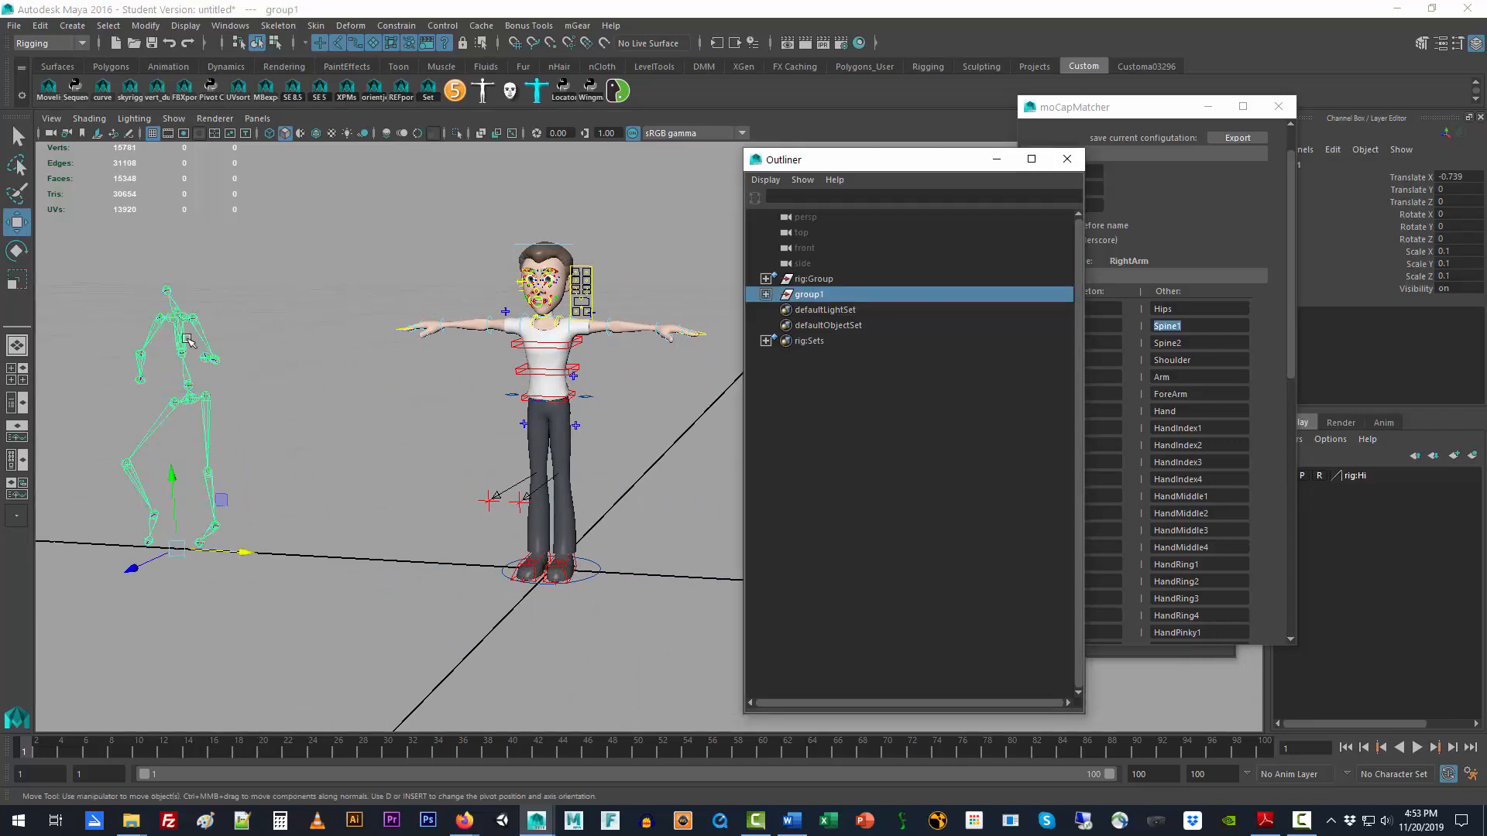
pyautogui.keyDown('alt'); pyautogui.moveTo(628, 535); pyautogui.dragTo(512, 563, button='right'); pyautogui.keyUp('alt')
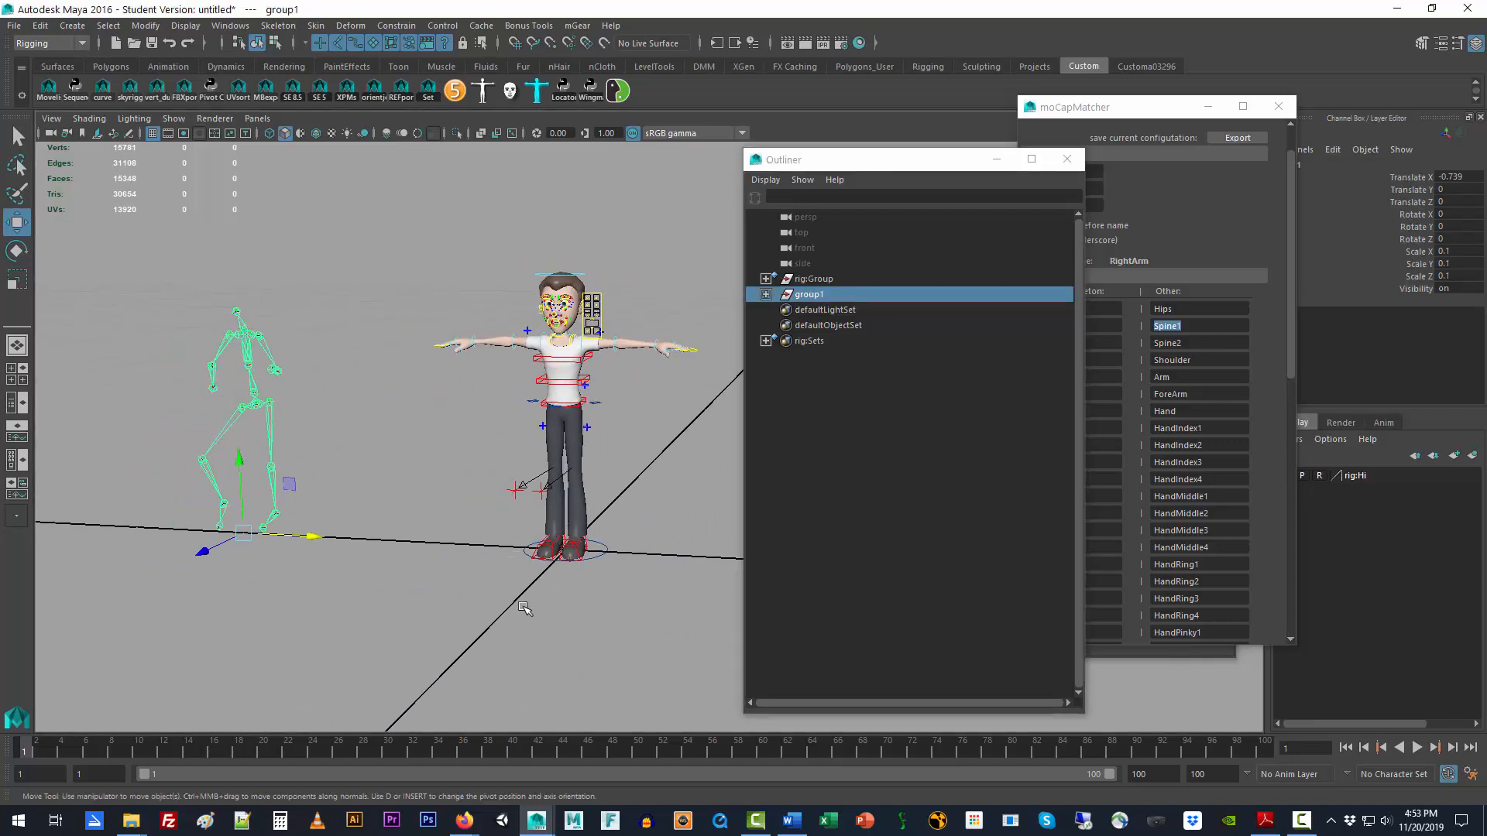
pyautogui.keyDown('alt'); pyautogui.moveTo(527, 610); pyautogui.dragTo(530, 656, button='middle'); pyautogui.keyUp('alt')
pyautogui.keyDown('alt'); pyautogui.moveTo(473, 654); pyautogui.dragTo(569, 641, button='right'); pyautogui.keyUp('alt')
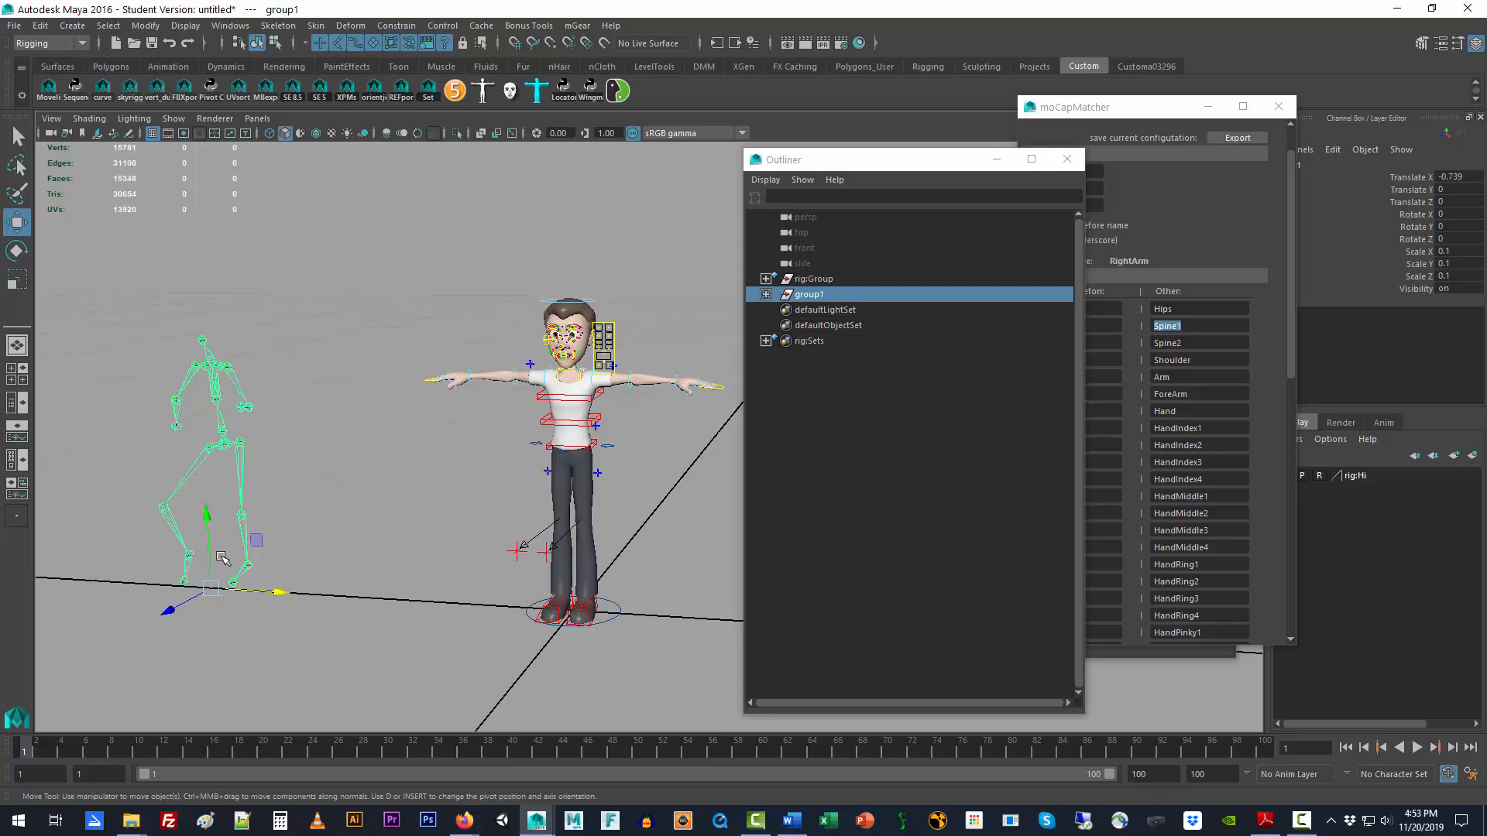
# - Inspect the mocap right forearm joint's channels, and move the Outliner clear of the moCapMatcher window
pyautogui.click(179, 402)
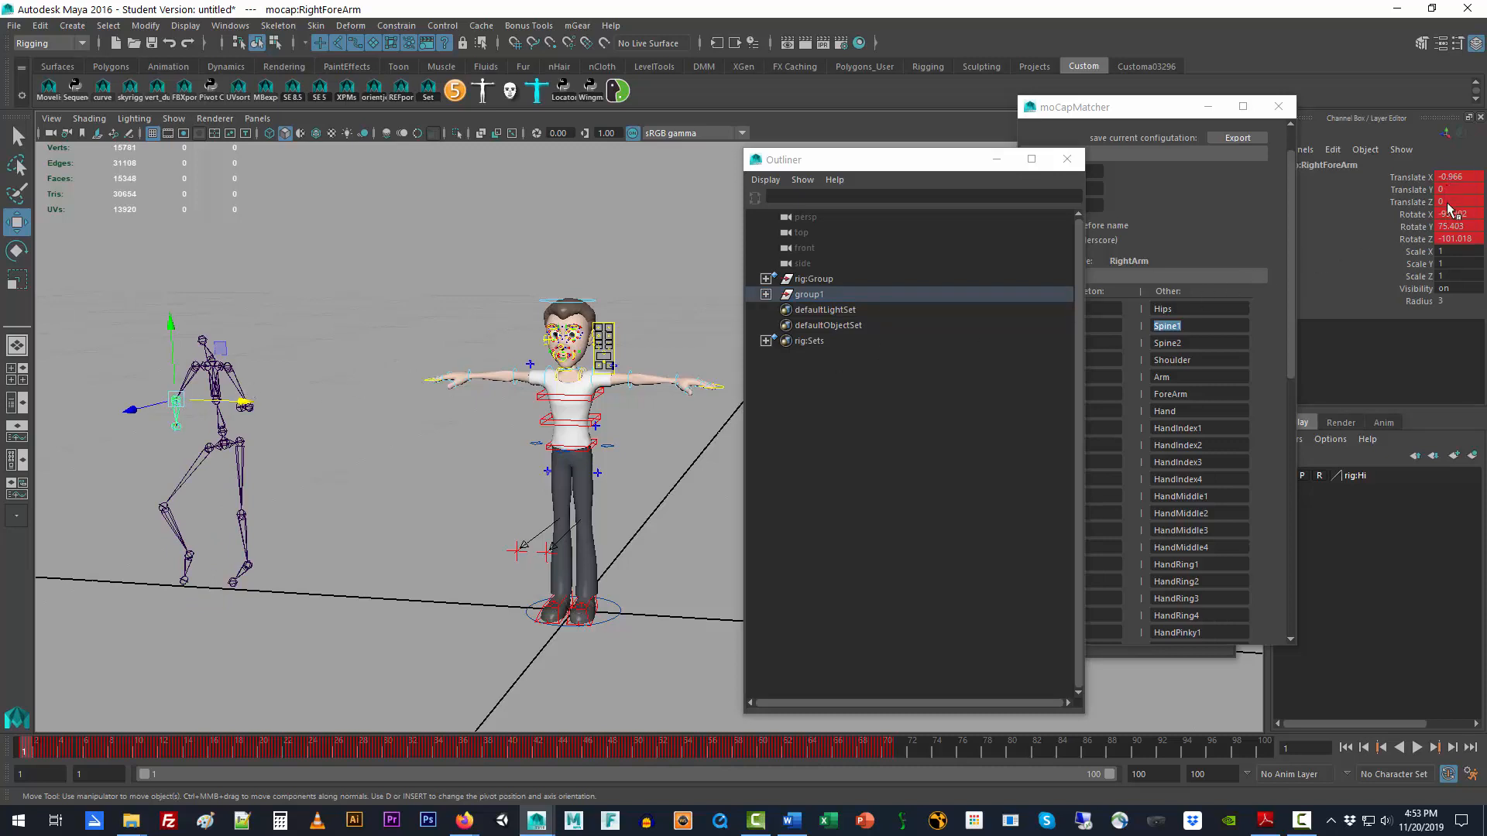
pyautogui.click(285, 302)
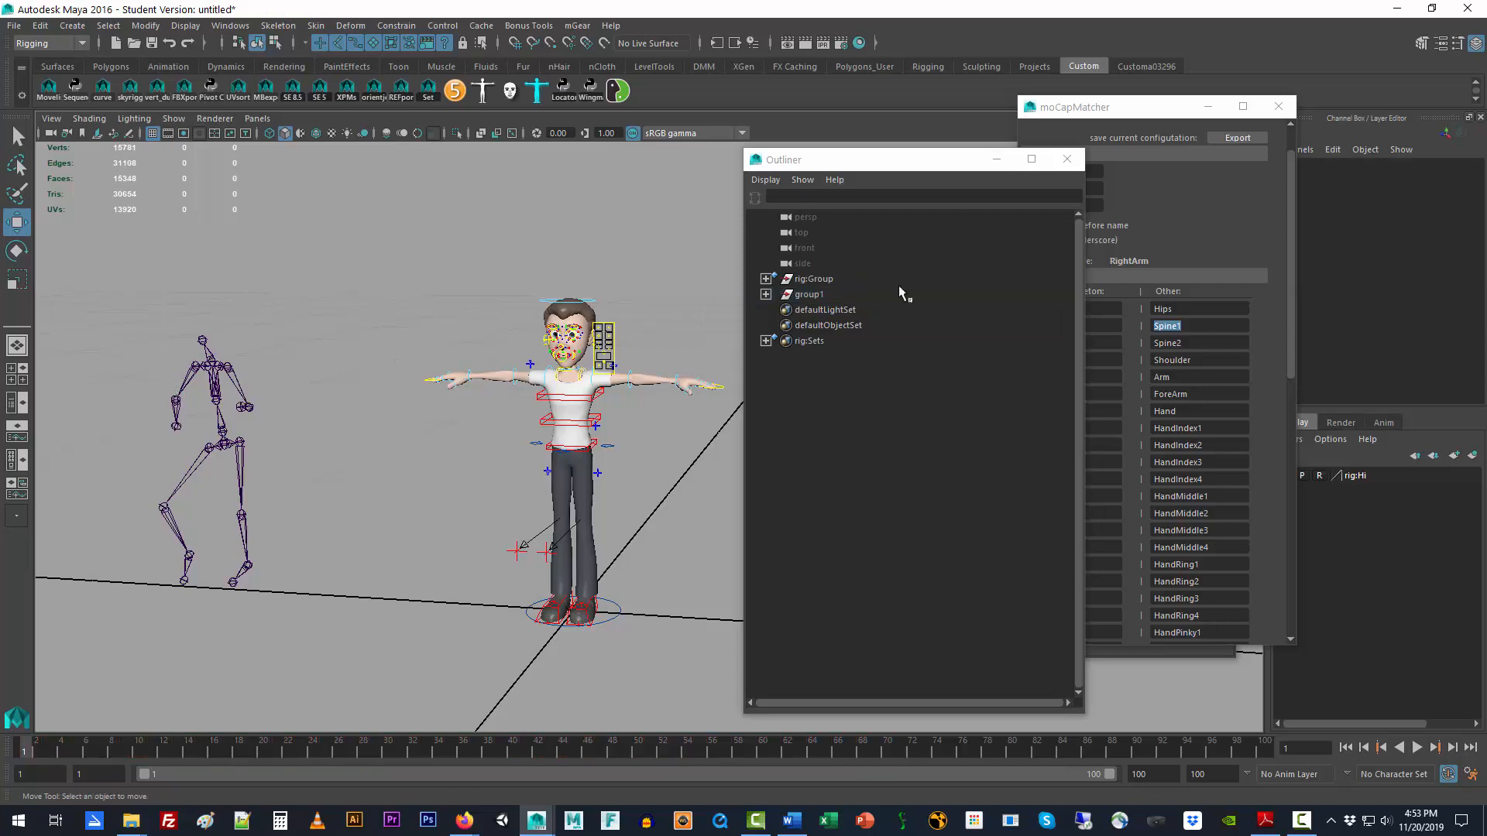
pyautogui.moveTo(943, 162); pyautogui.dragTo(836, 146)
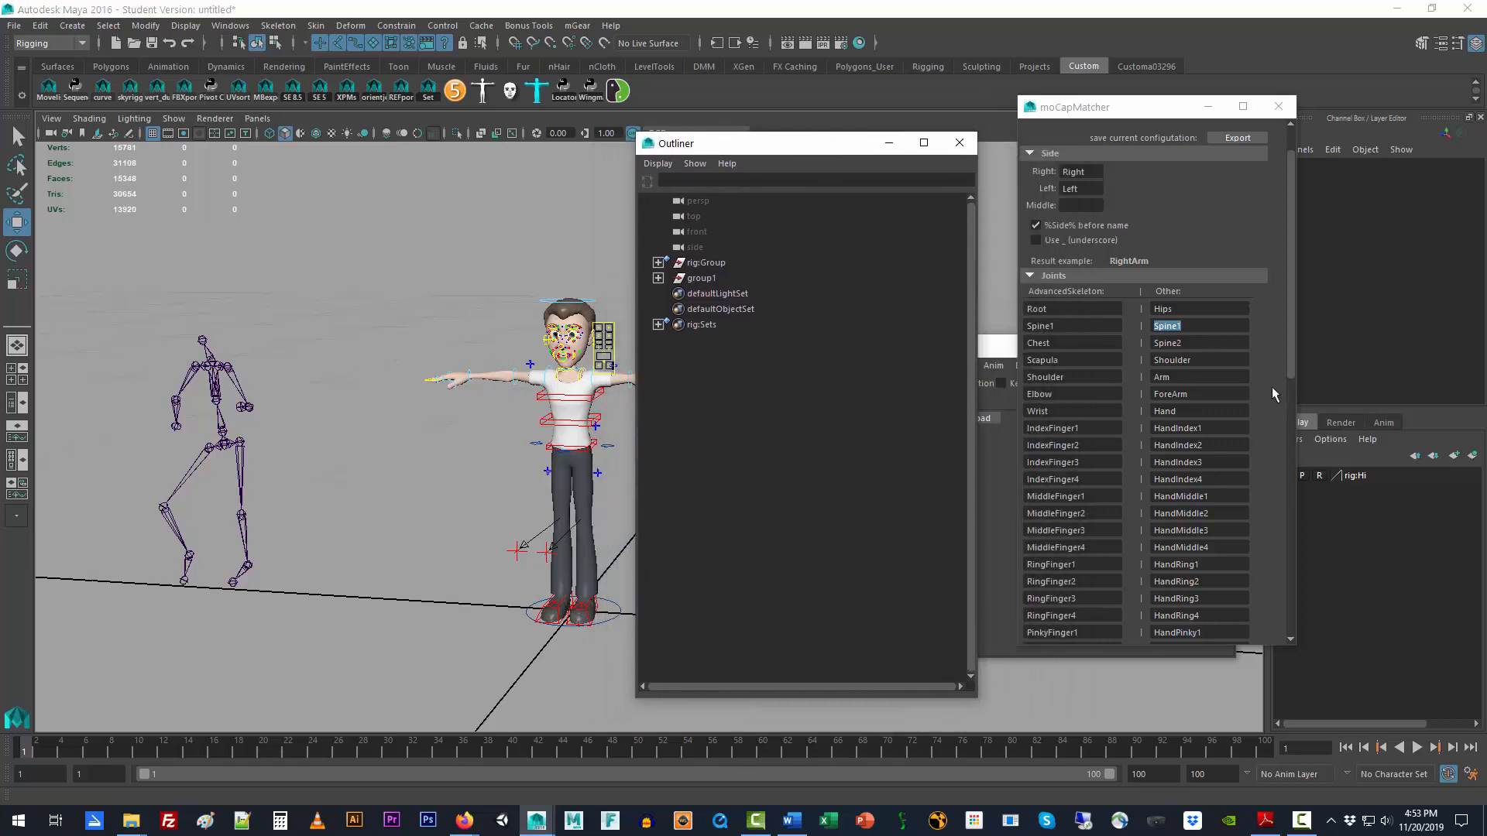
# - Review moCapMatcher's joint mappings and functions, and choose MotionBuilder as the template file
pyautogui.moveTo(1290, 346); pyautogui.dragTo(1299, 429)
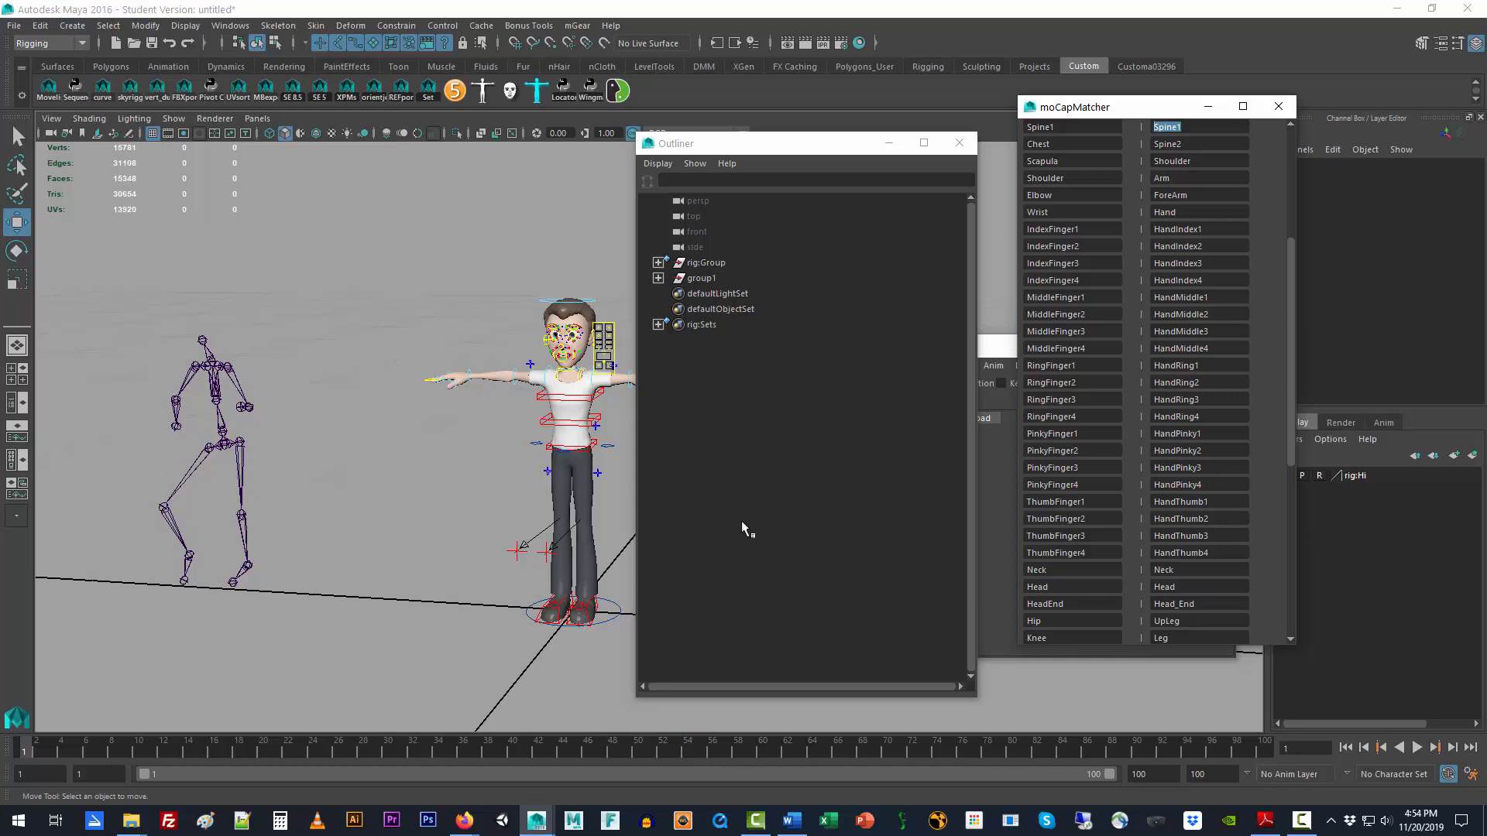
pyautogui.click(1290, 591)
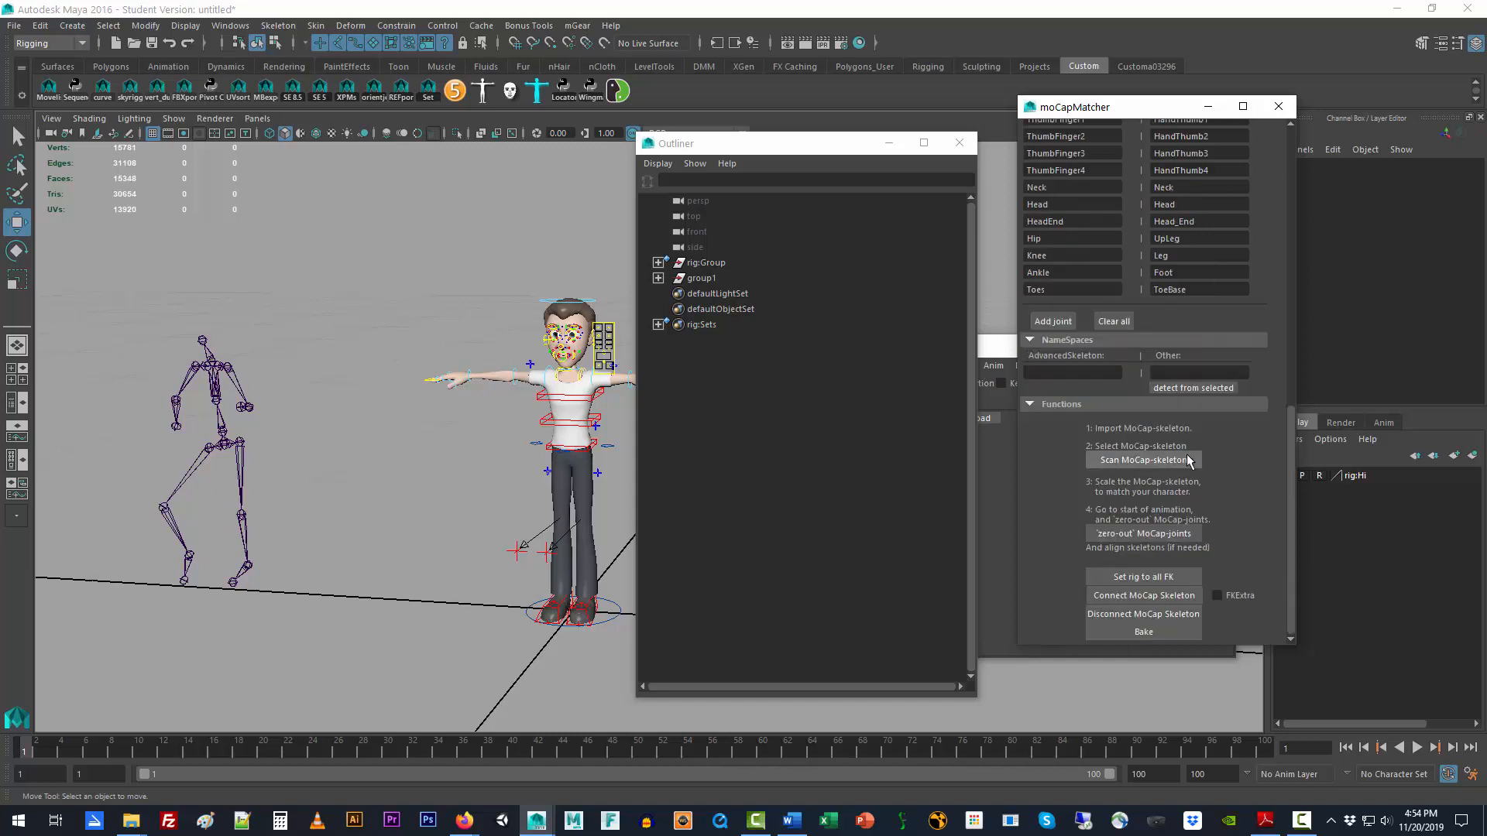
pyautogui.click(1289, 217)
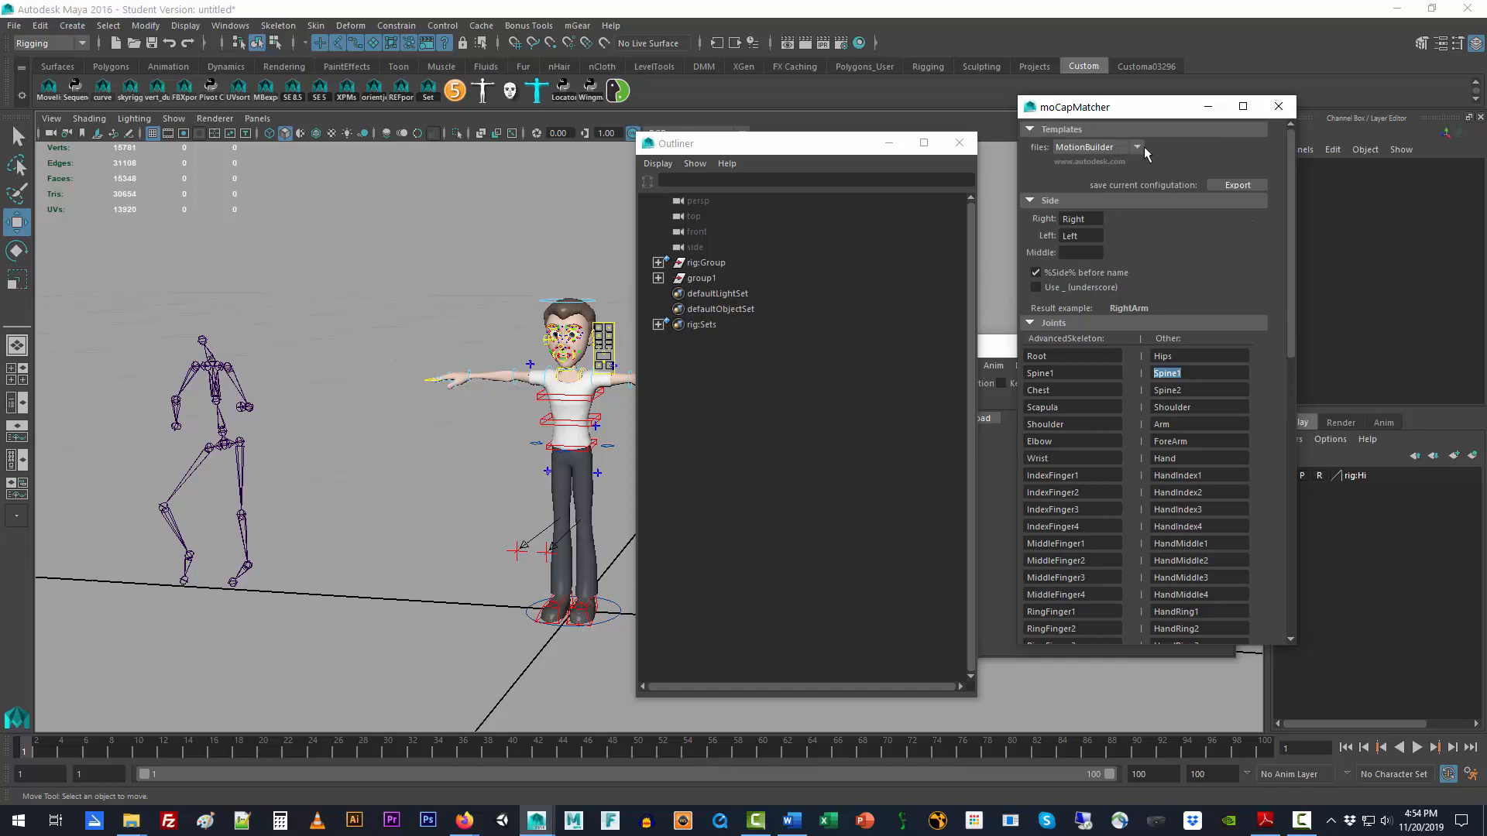
pyautogui.click(1136, 146)
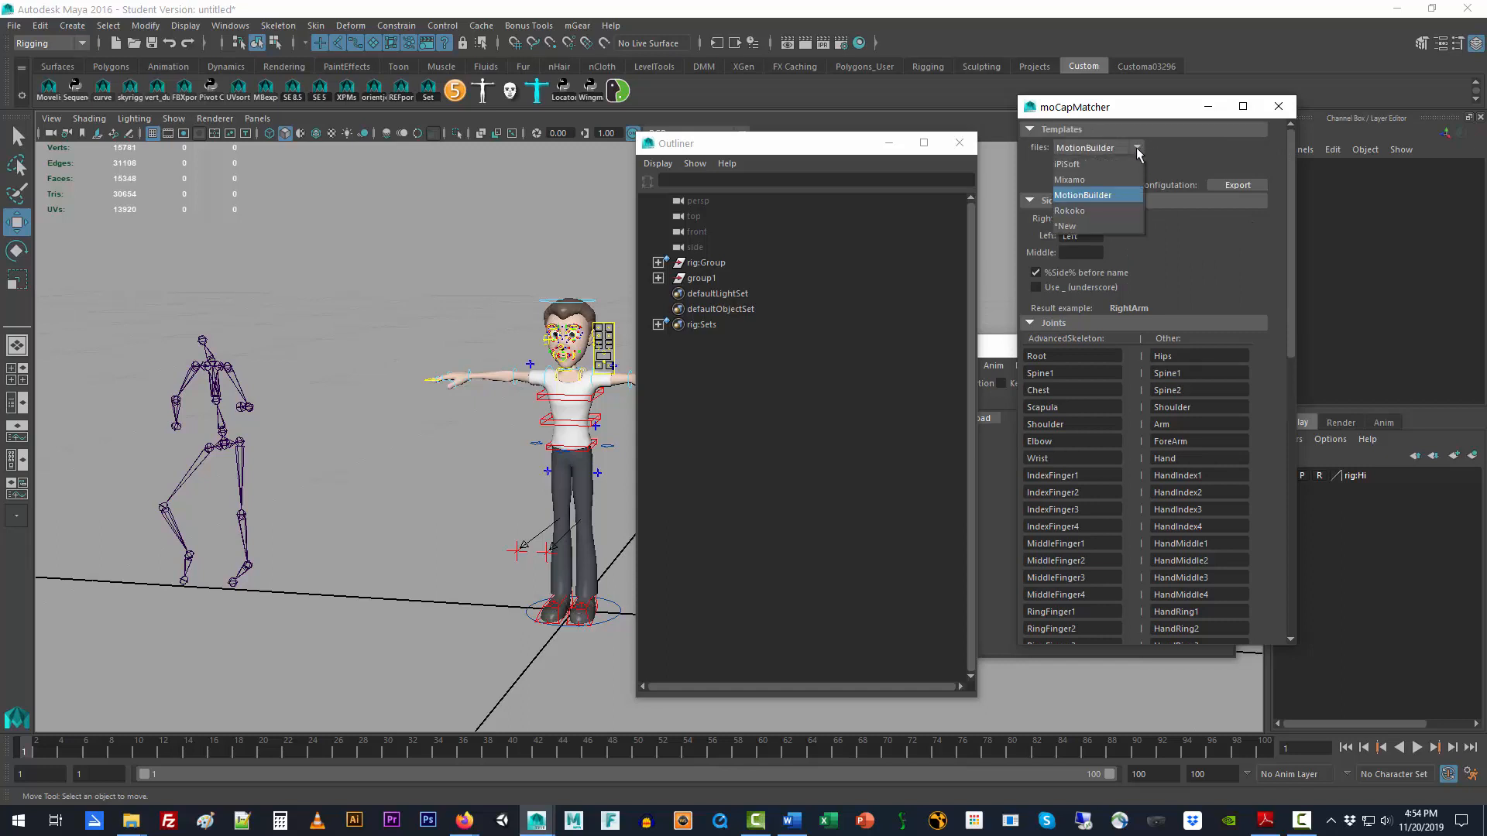
pyautogui.click(1108, 195)
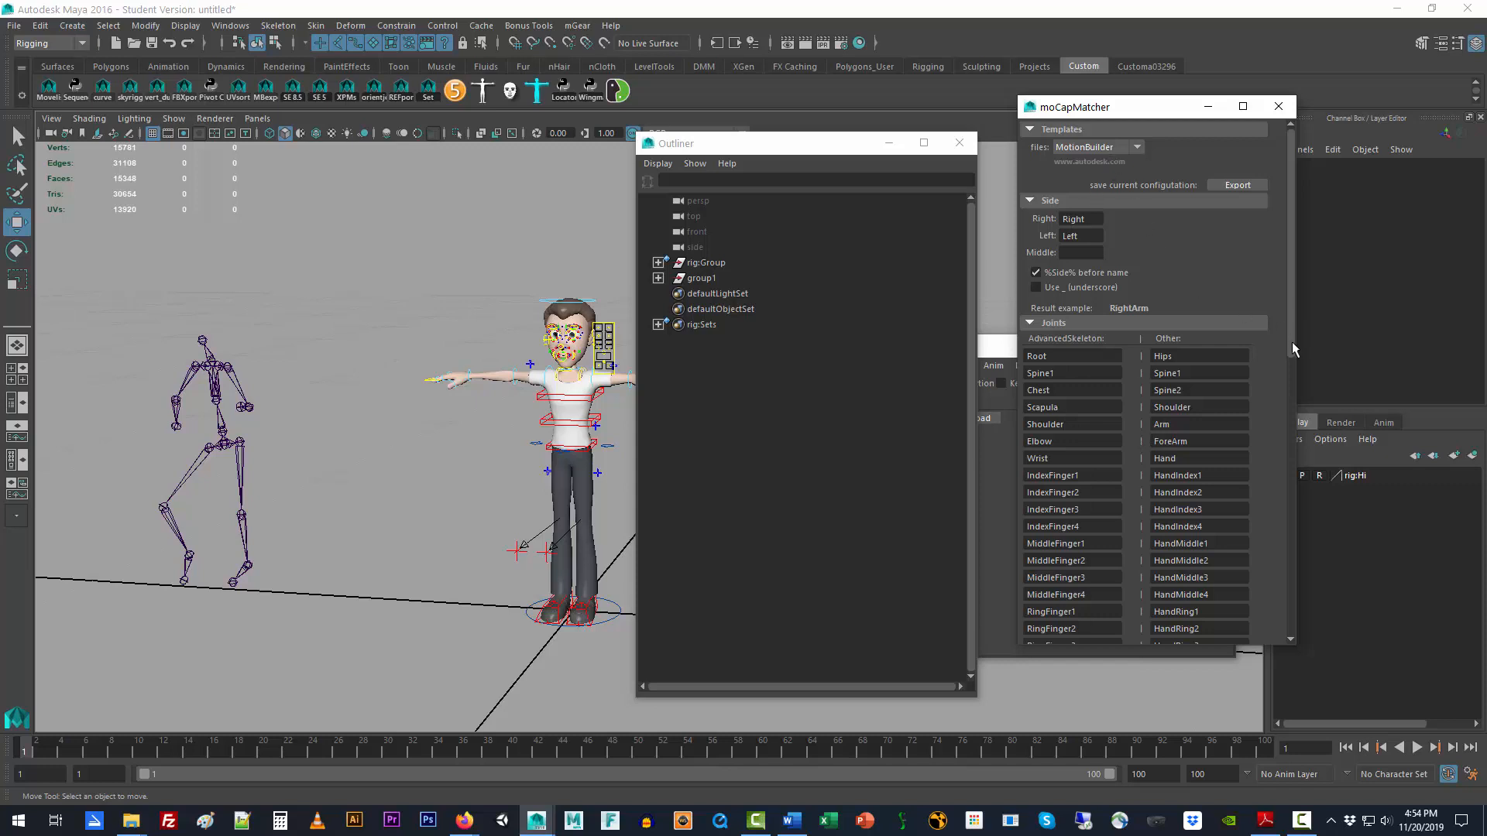
# - Compare the template's finger joint mappings with the mocap skeleton's right hand, and check which other templates are offered
pyautogui.moveTo(1292, 341); pyautogui.dragTo(1310, 449)
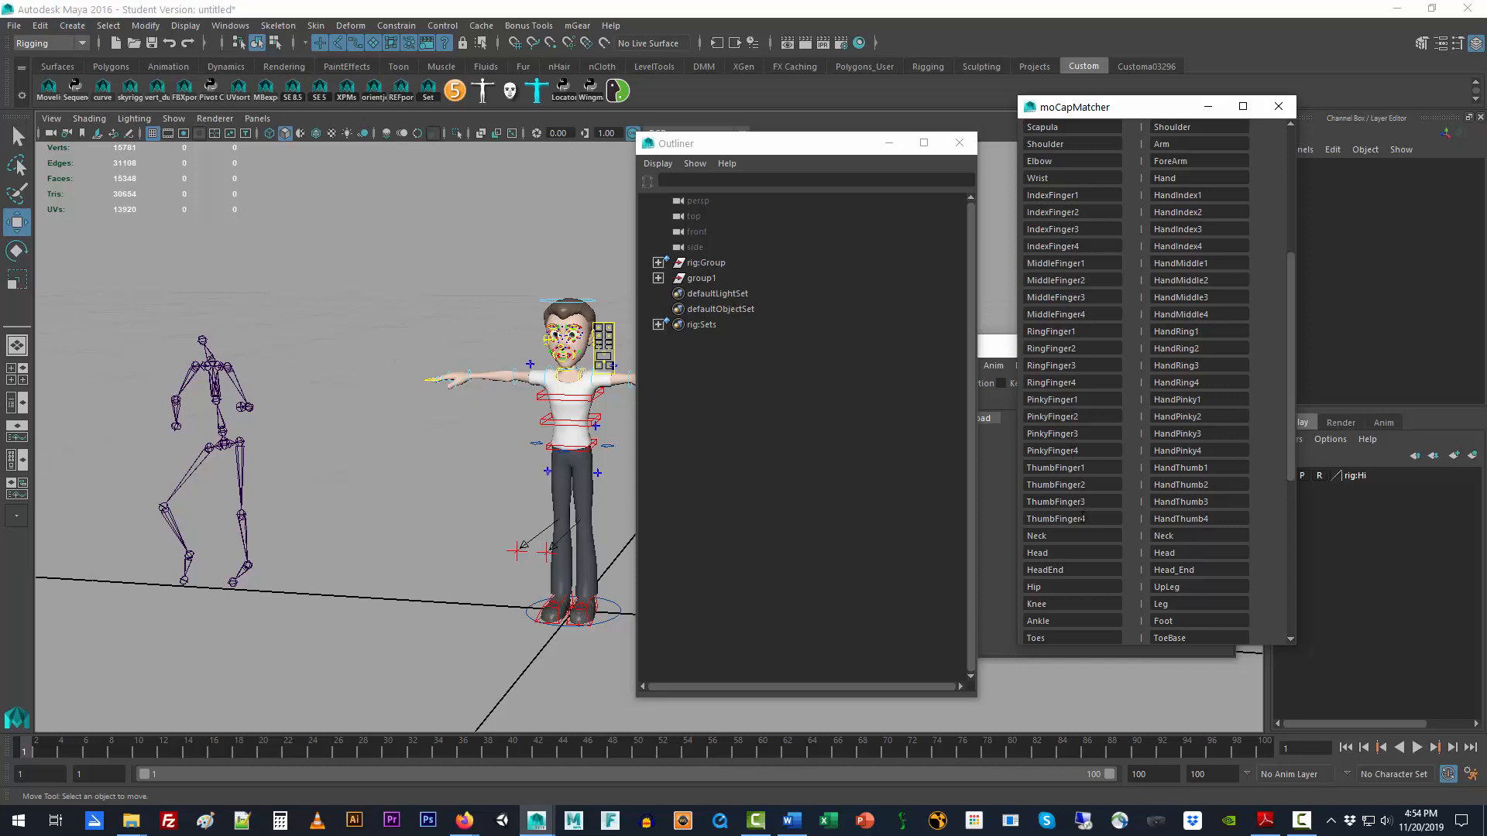
pyautogui.click(177, 427)
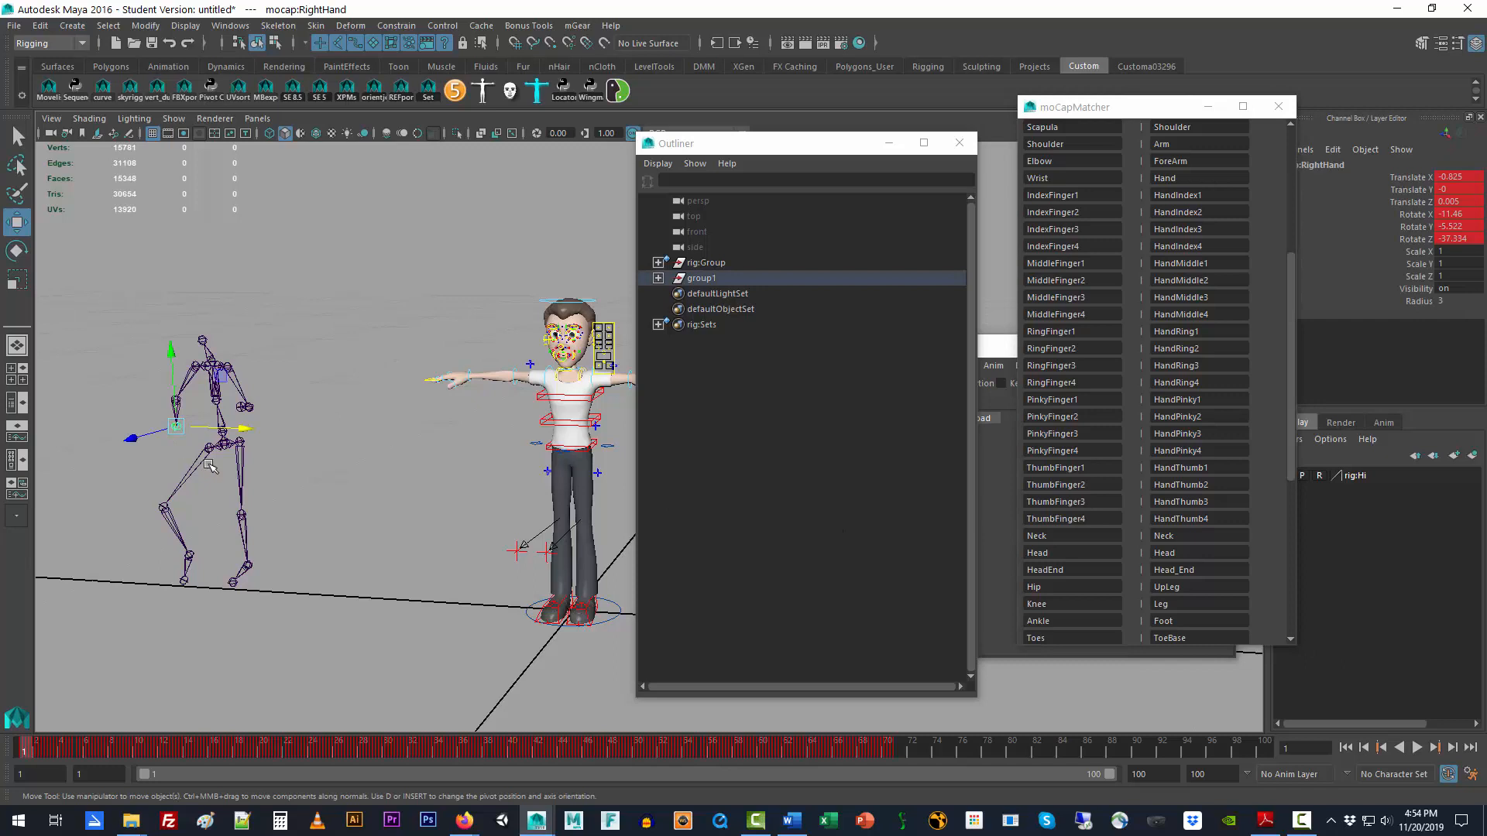
pyautogui.click(315, 494)
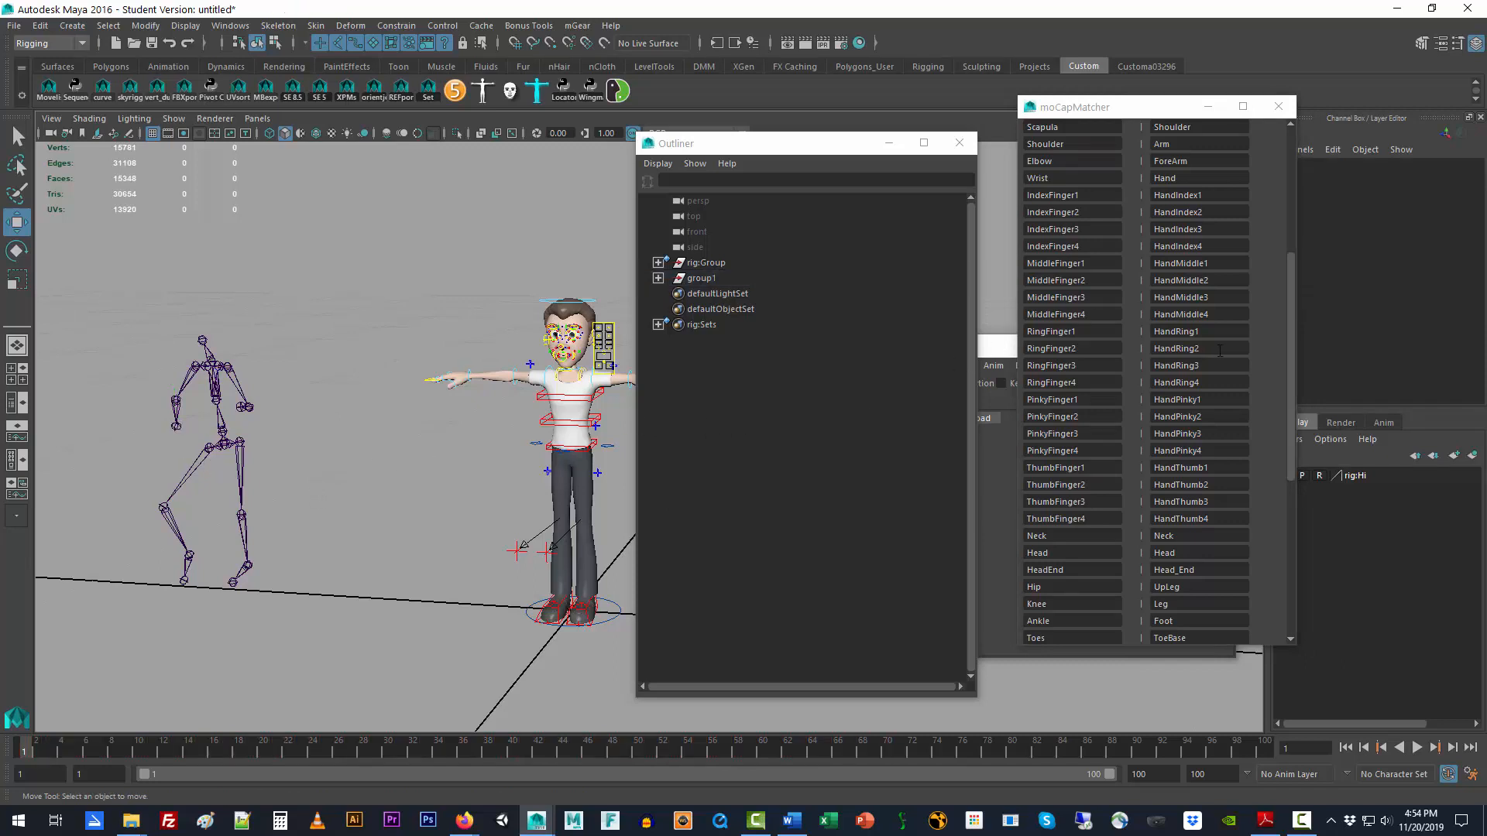
pyautogui.moveTo(1290, 361); pyautogui.dragTo(1290, 280)
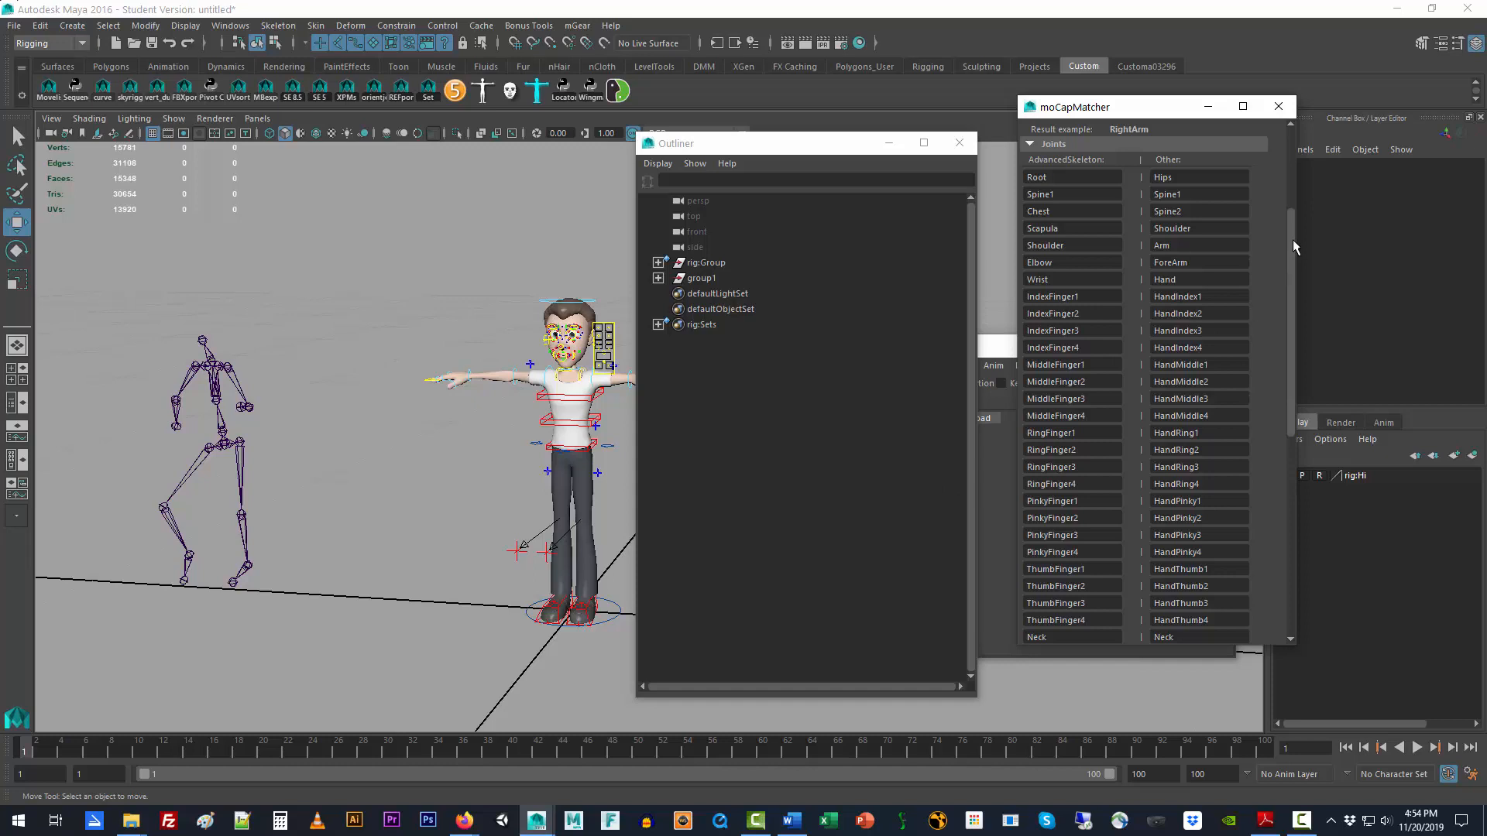
pyautogui.moveTo(1293, 239); pyautogui.dragTo(1281, 183)
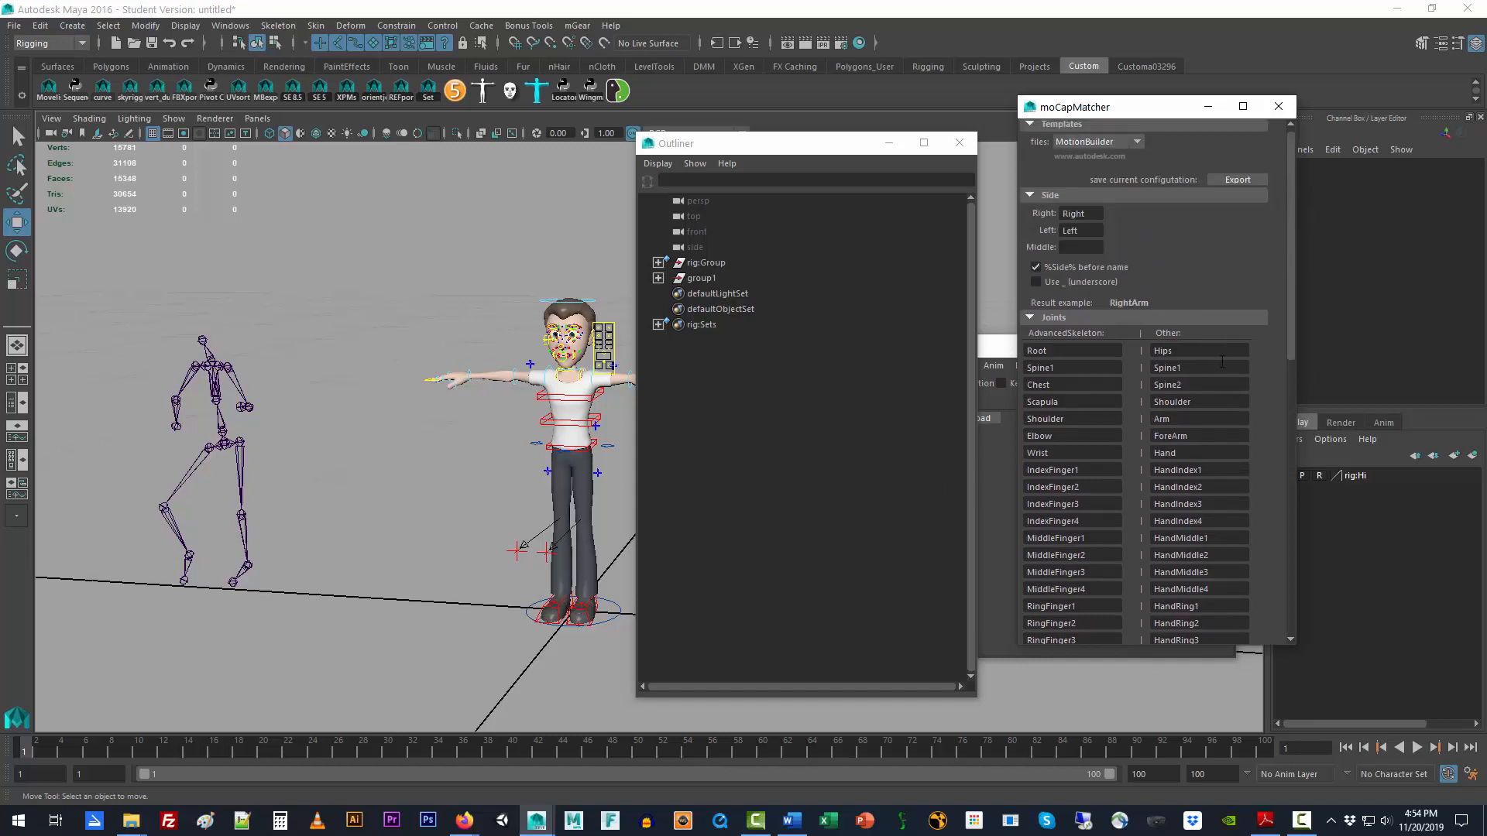
pyautogui.moveTo(1289, 351); pyautogui.dragTo(1291, 463)
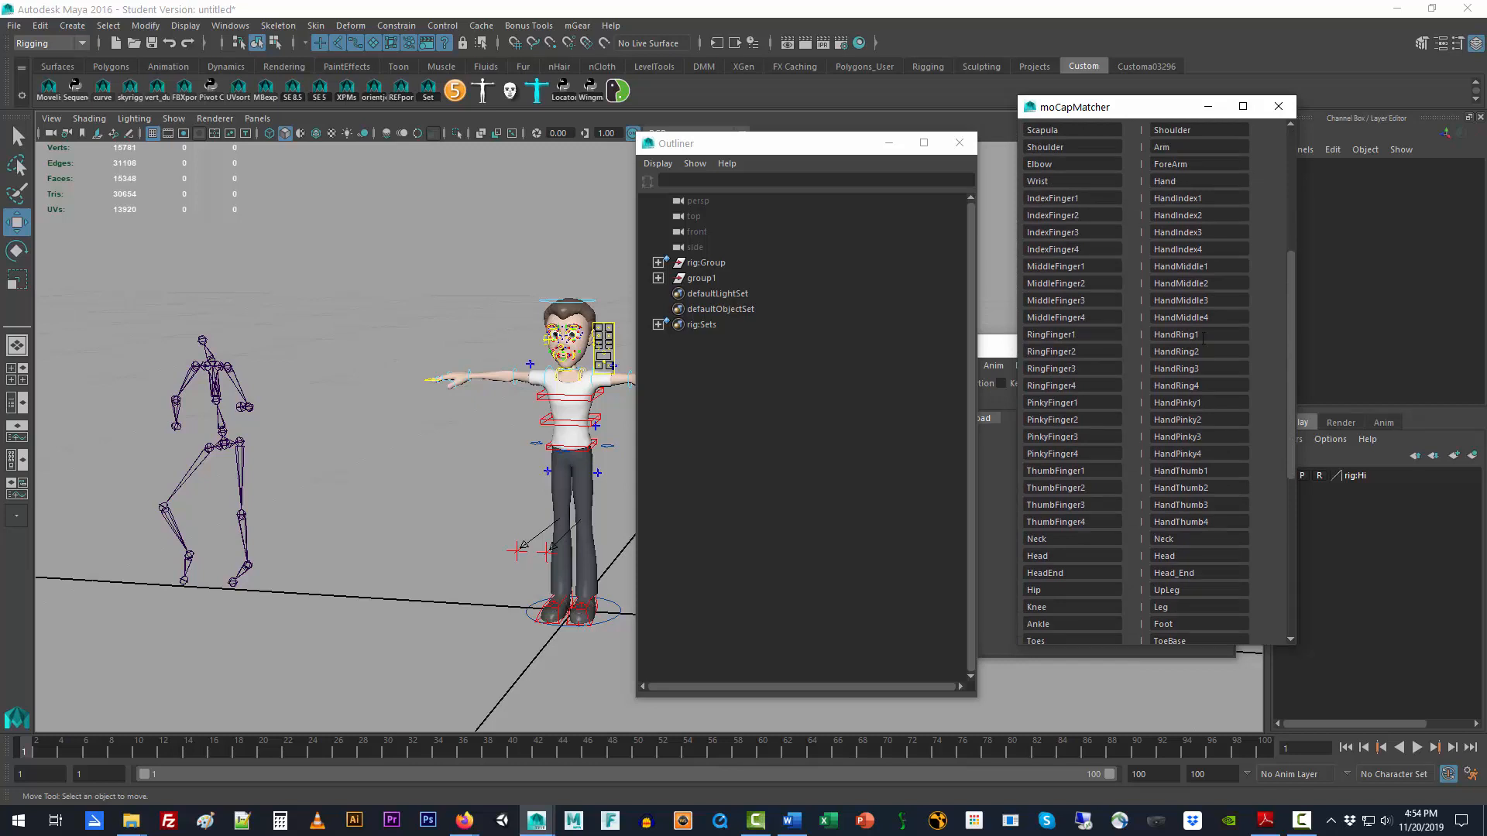
pyautogui.moveTo(1287, 280); pyautogui.dragTo(1291, 219)
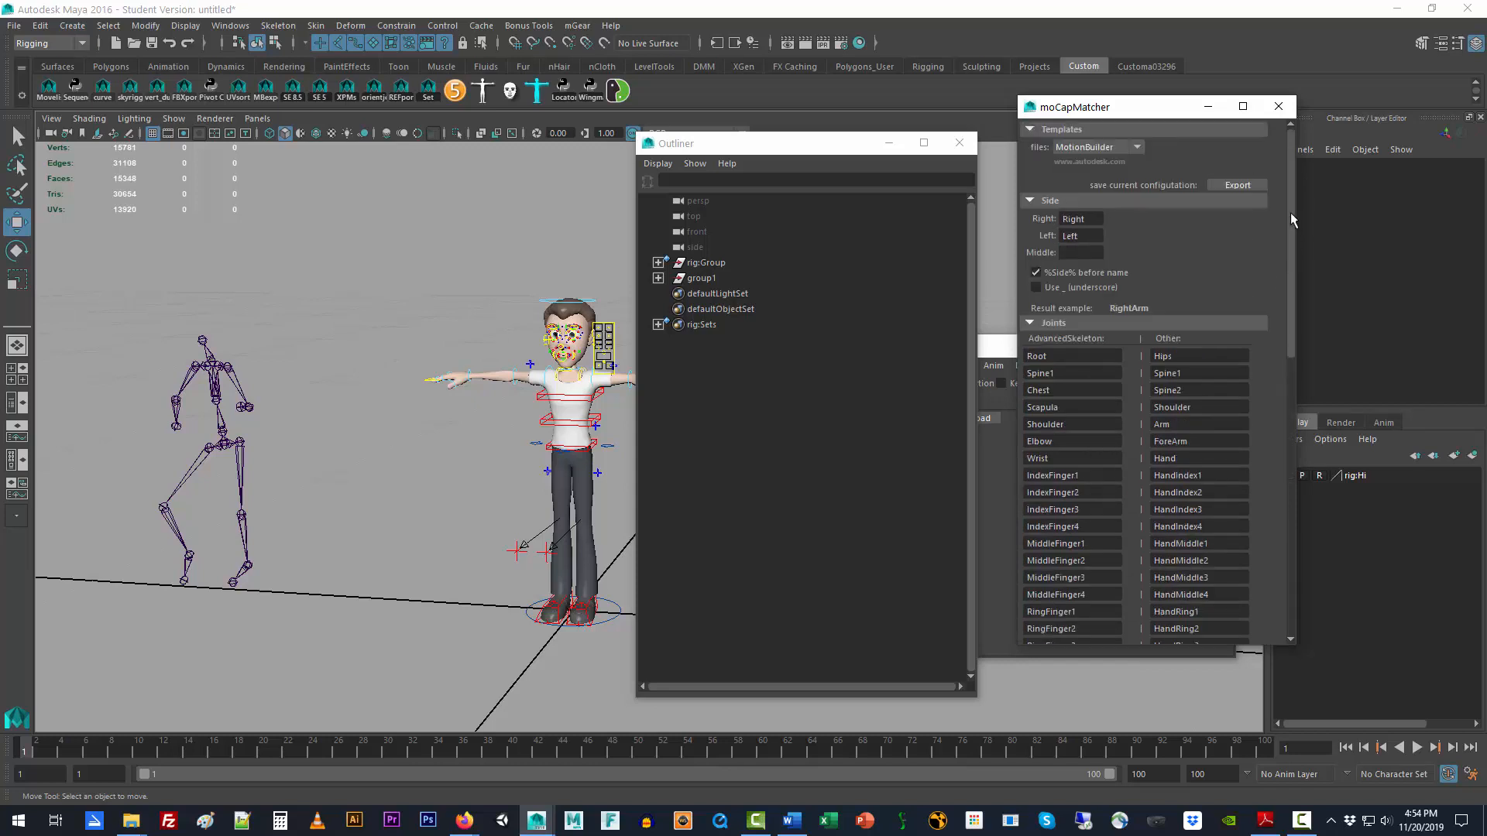
pyautogui.click(1135, 149)
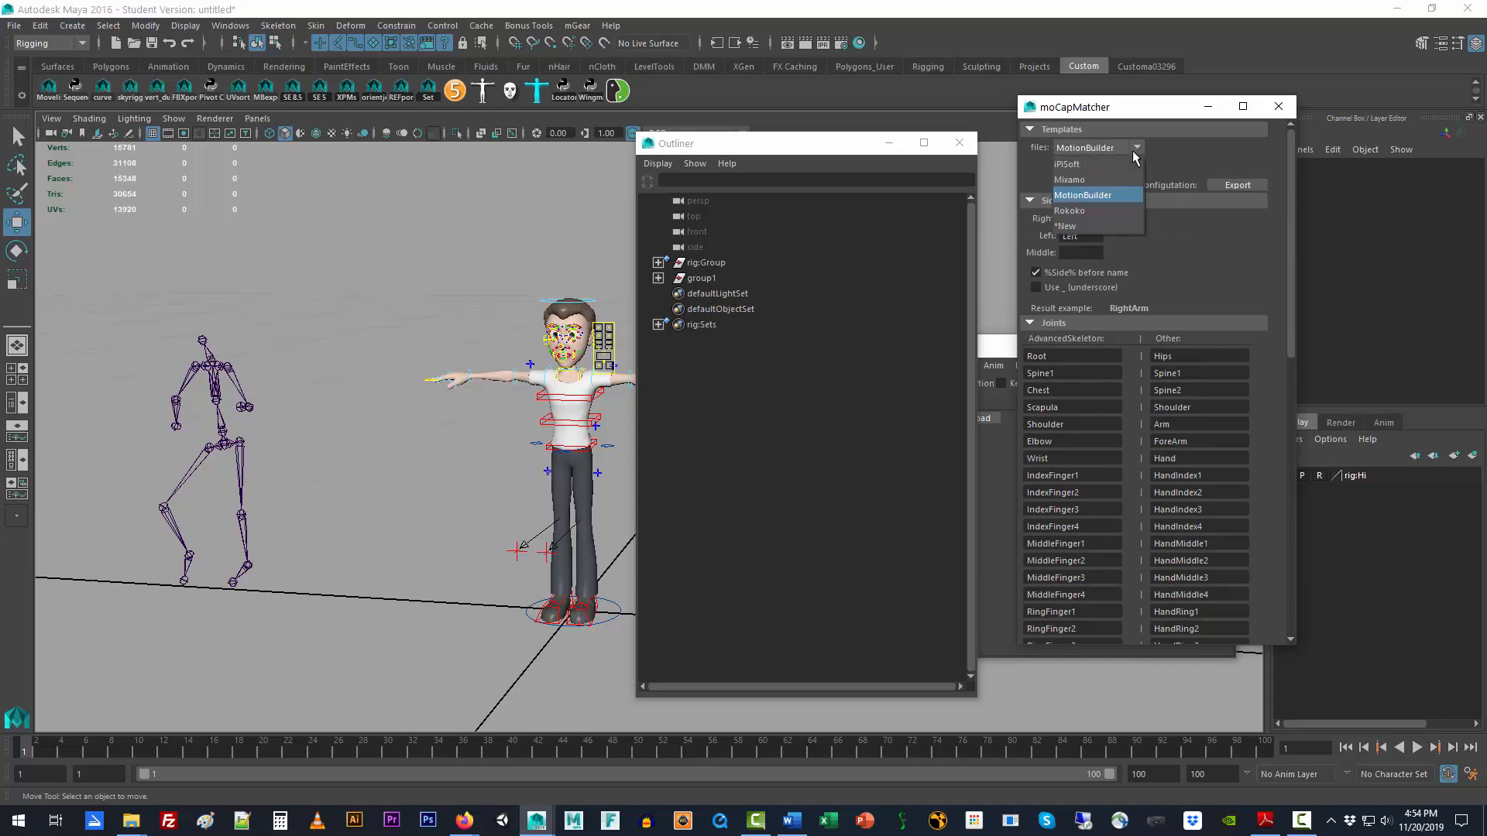
pyautogui.click(1198, 159)
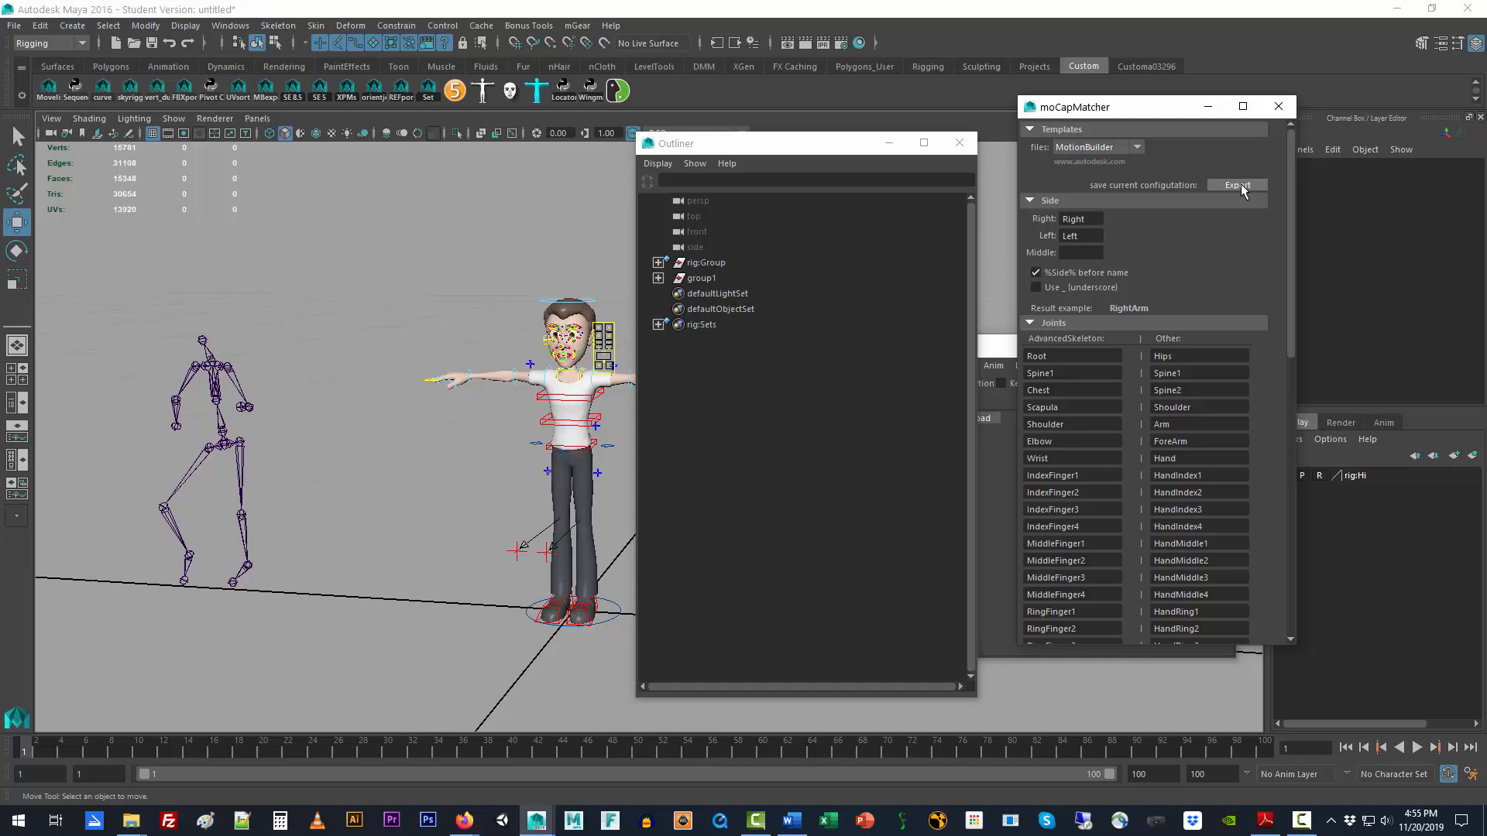
# - Look up the template folder's path through moCapMatcher's configuration export, and leave without saving a file
pyautogui.click(1239, 186)
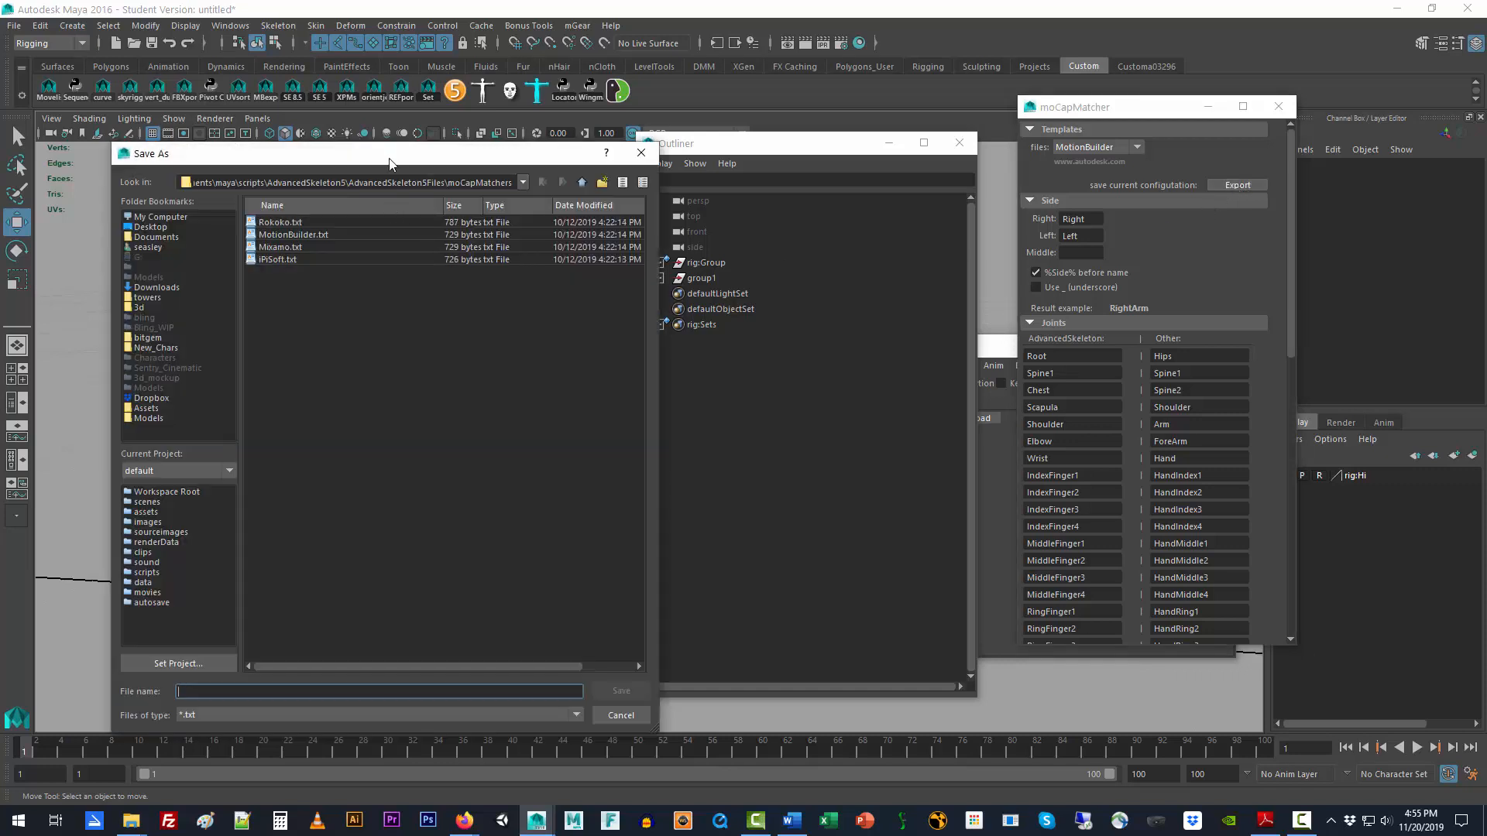
pyautogui.moveTo(422, 152); pyautogui.dragTo(741, 113)
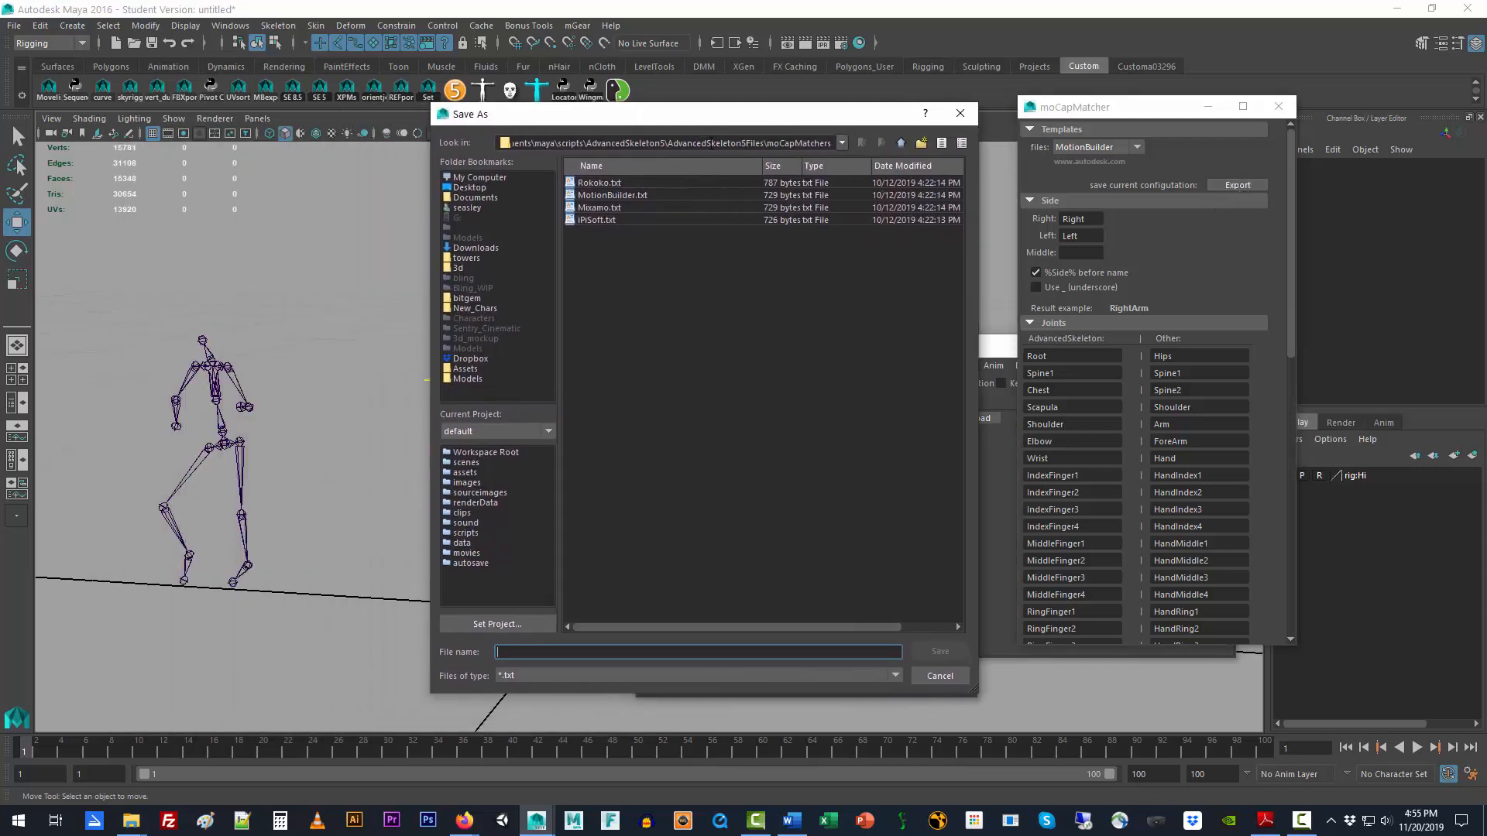
pyautogui.tripleClick(664, 143)
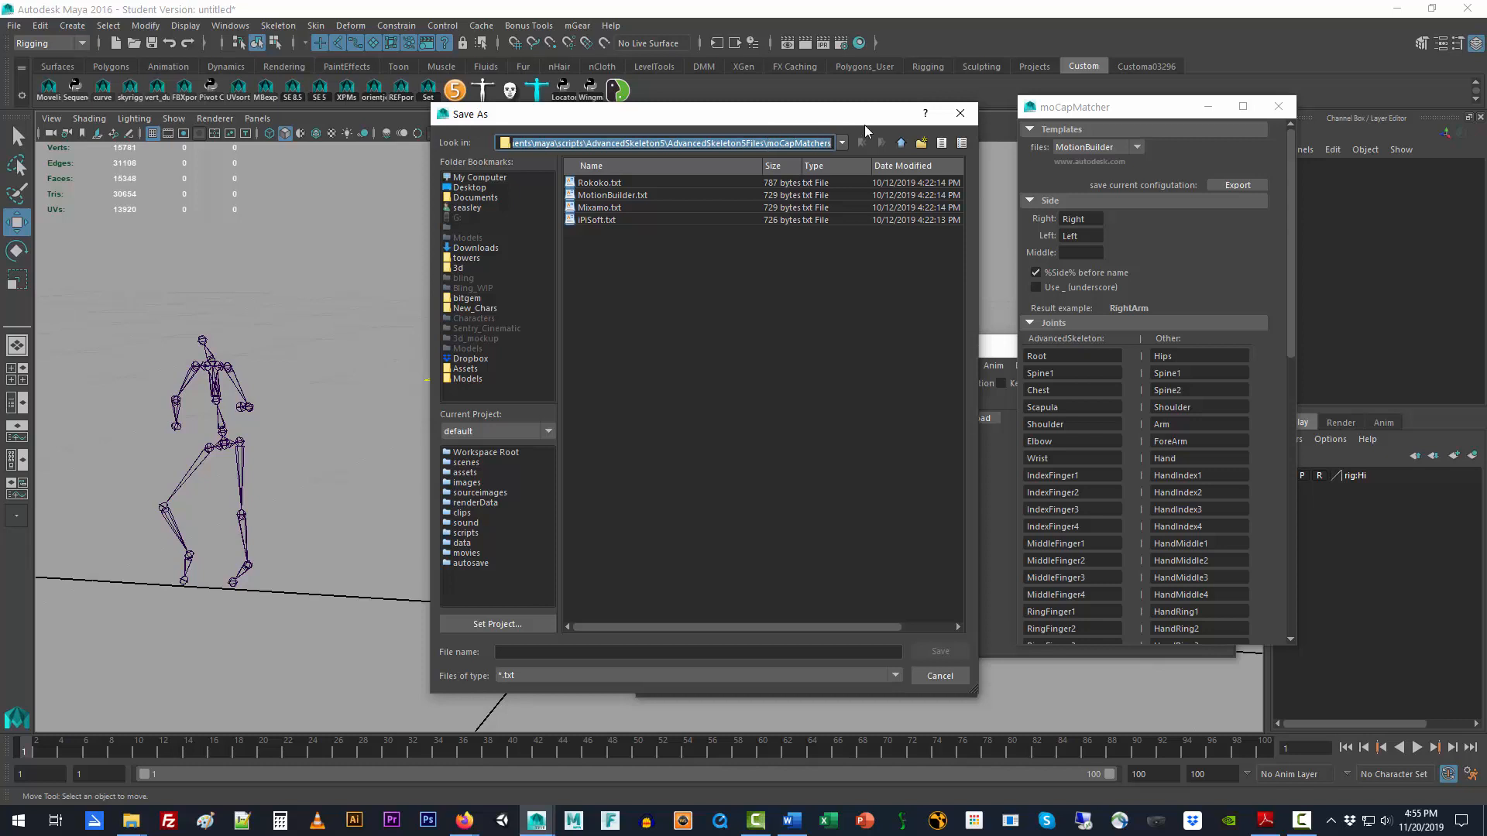
pyautogui.click(960, 114)
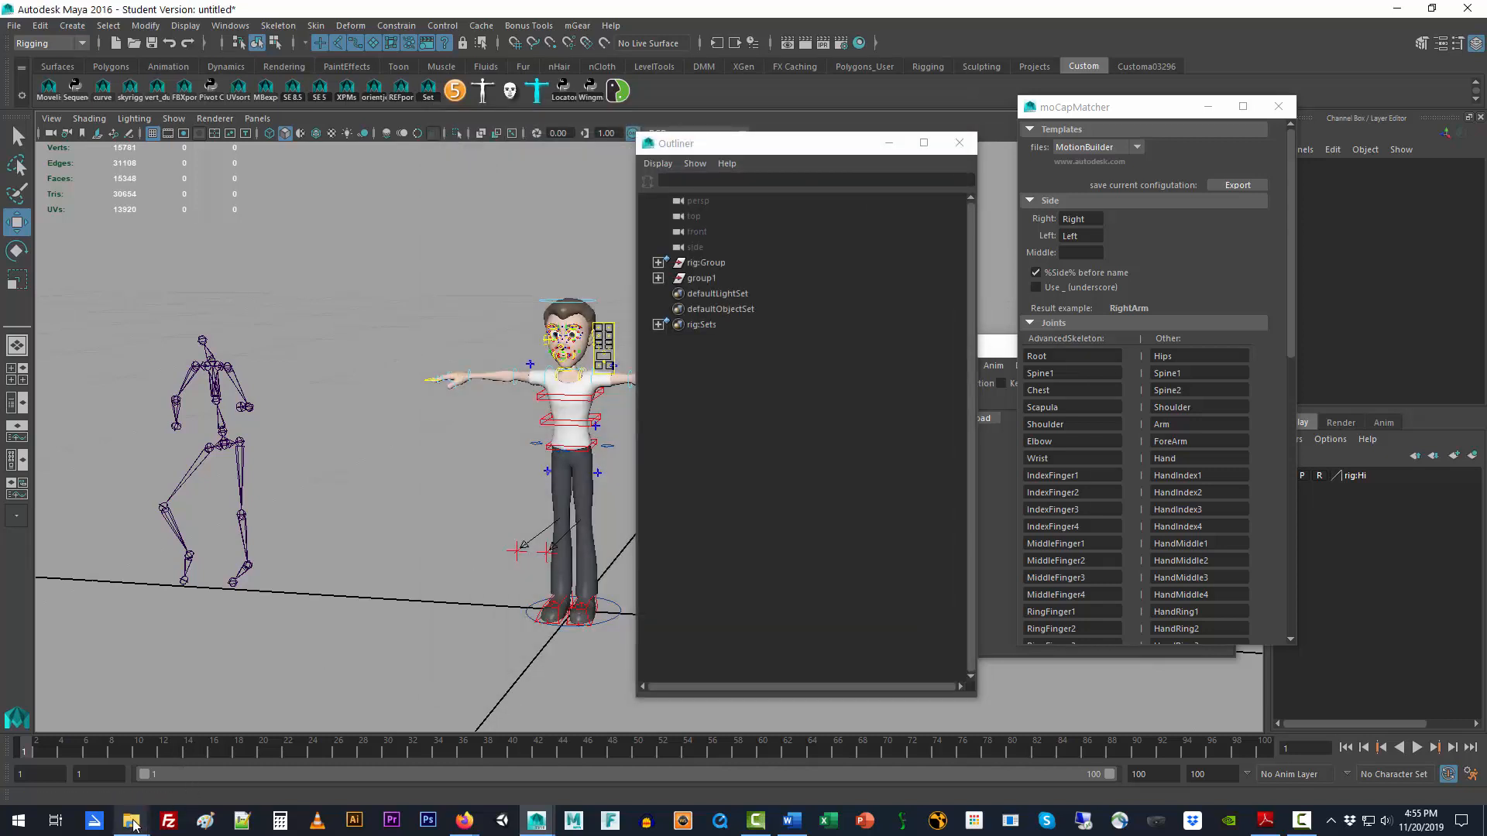
# - Switch to File Explorer, go to AdvancedSkeleton5Files\moCapMatchers, and shrink the window so it sits beside moCapMatcher
pyautogui.moveTo(133, 822)
pyautogui.click(395, 755)
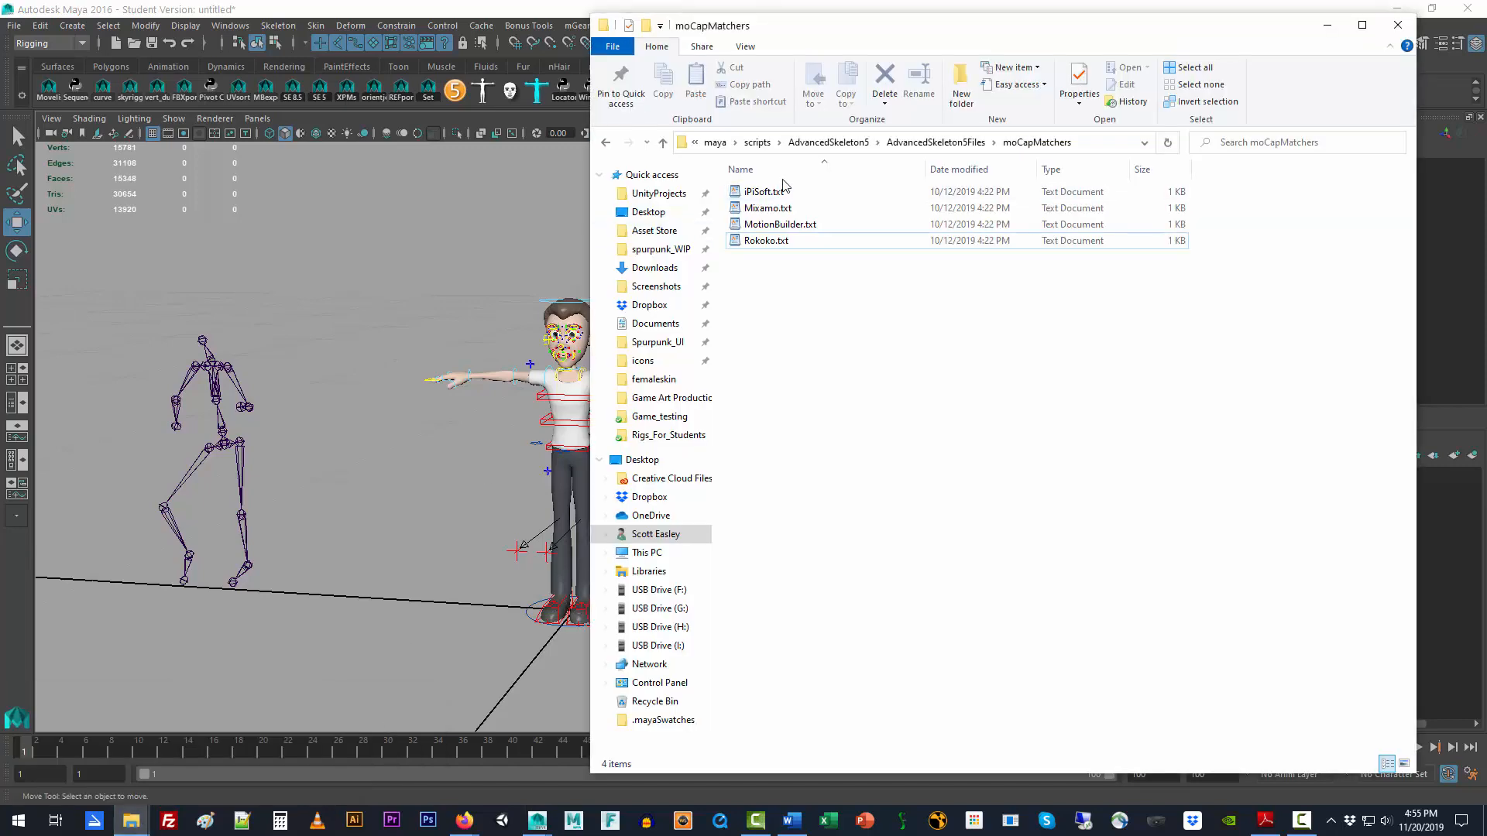
pyautogui.click(1090, 146)
pyautogui.write('C:\\Users\\seasley\\Documents\\maya\\scripts\\AdvancedSkeleton5\\AdvancedSkeleton5Files\\moCapMatchers')
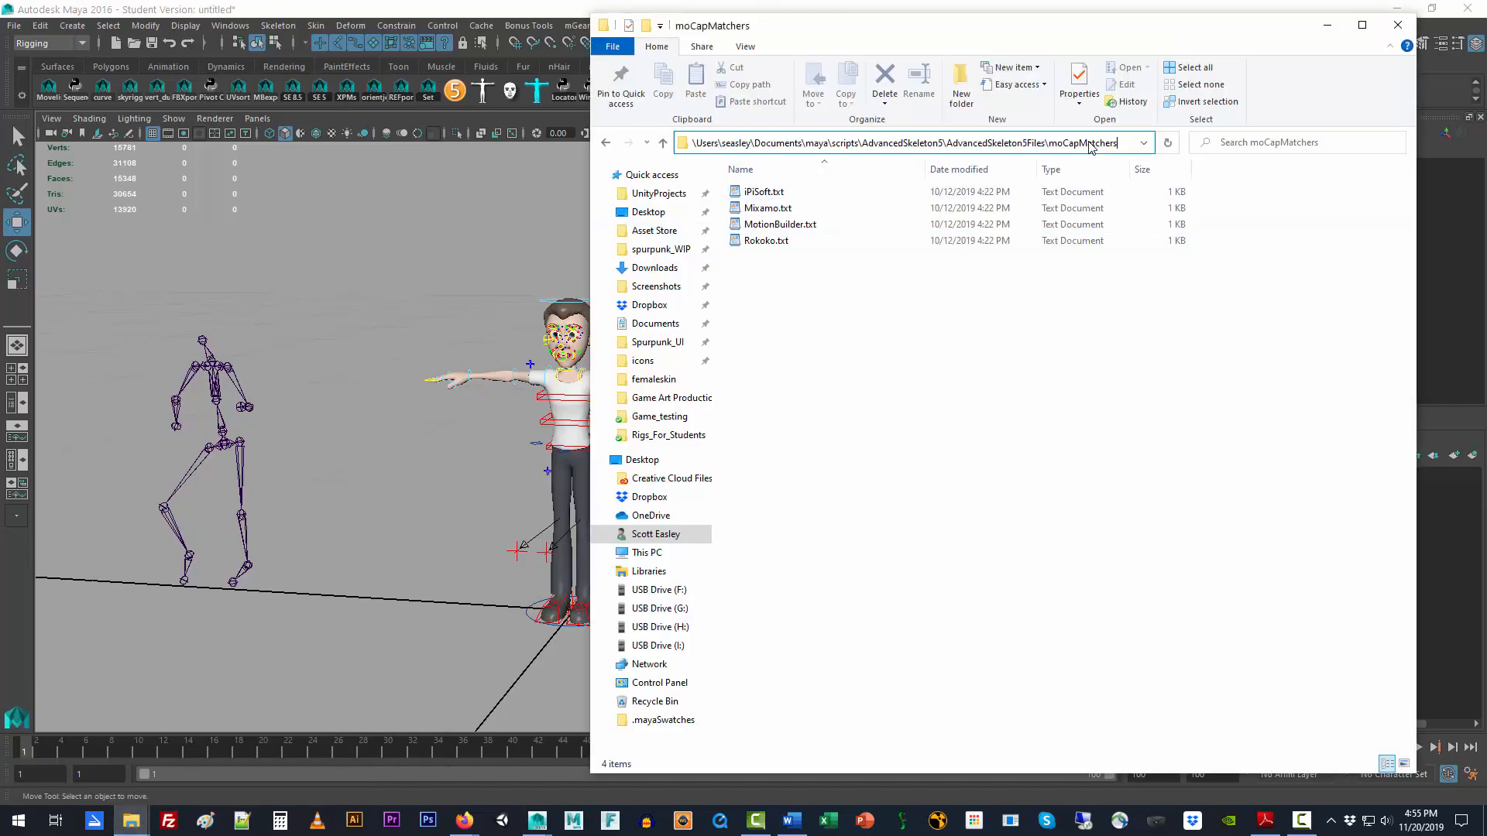
pyautogui.press('Return')
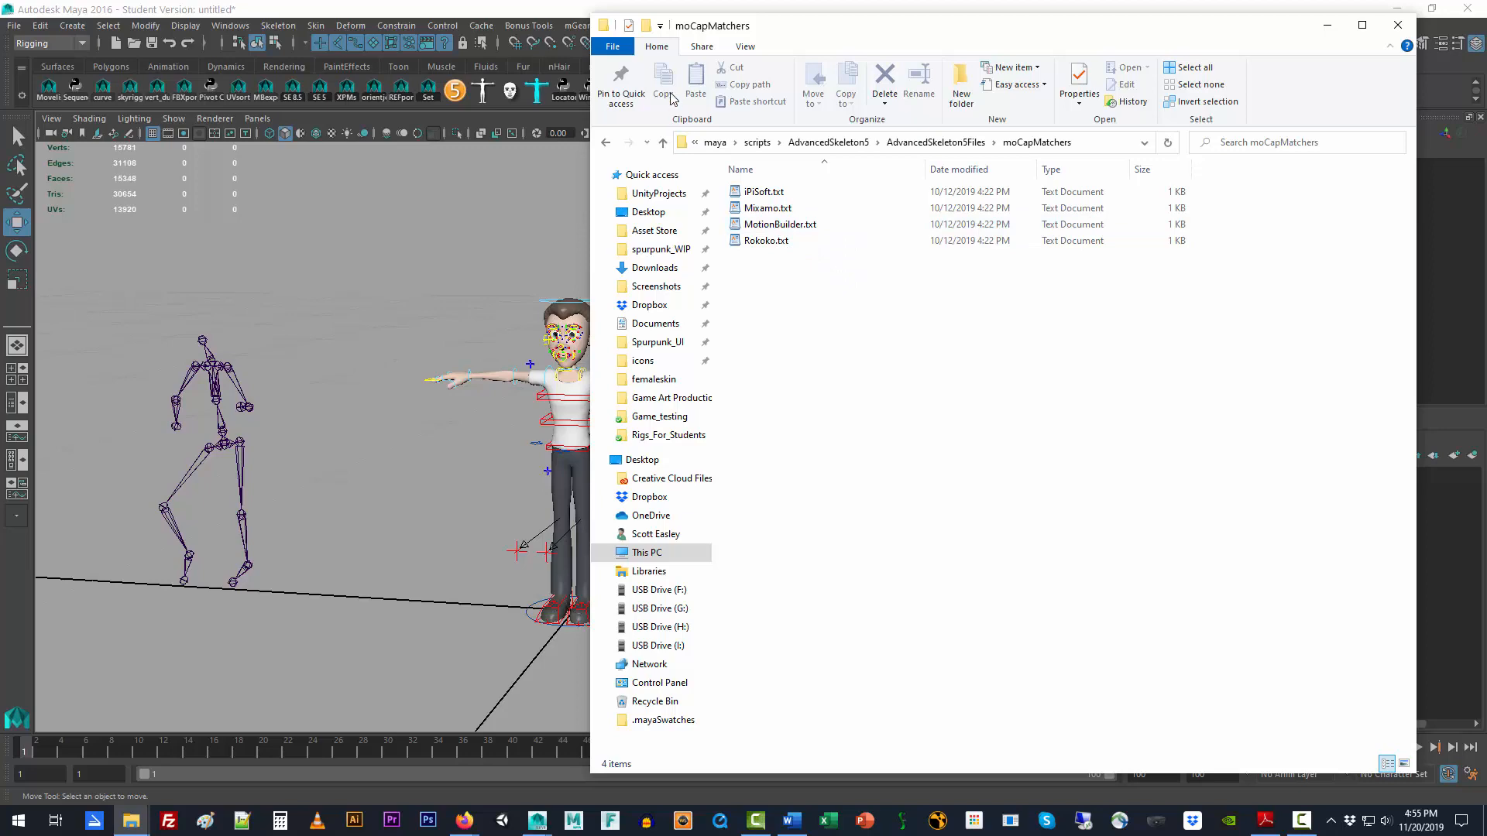
pyautogui.moveTo(590, 11); pyautogui.dragTo(994, 355)
pyautogui.moveTo(1177, 369); pyautogui.dragTo(494, 223)
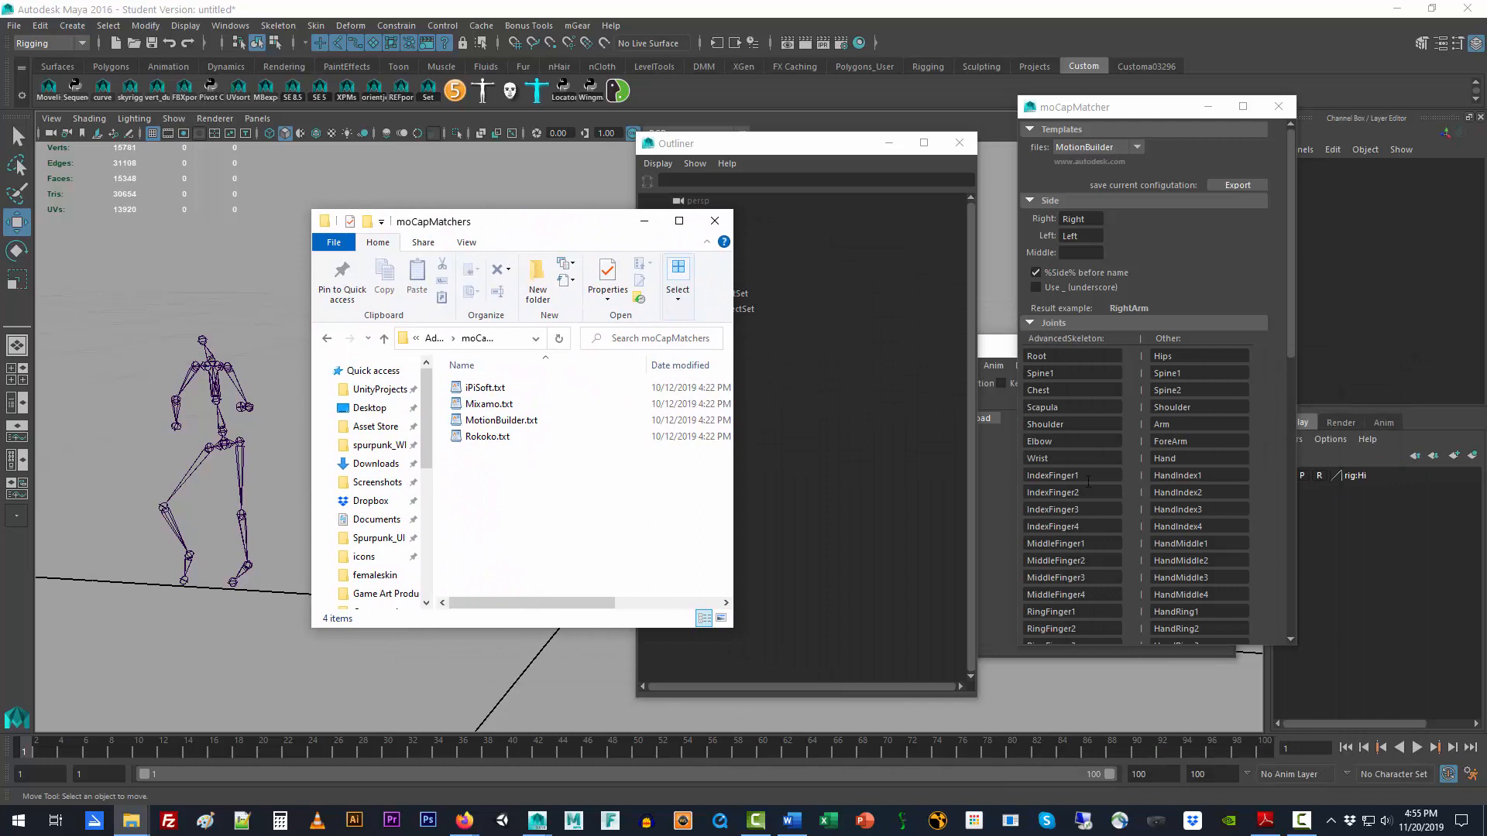
# - Clear the IndexFinger1 and HandIndex1 names from their row in moCapMatcher's joint list
pyautogui.moveTo(1090, 474); pyautogui.dragTo(1029, 476)
pyautogui.press('BackSpace')
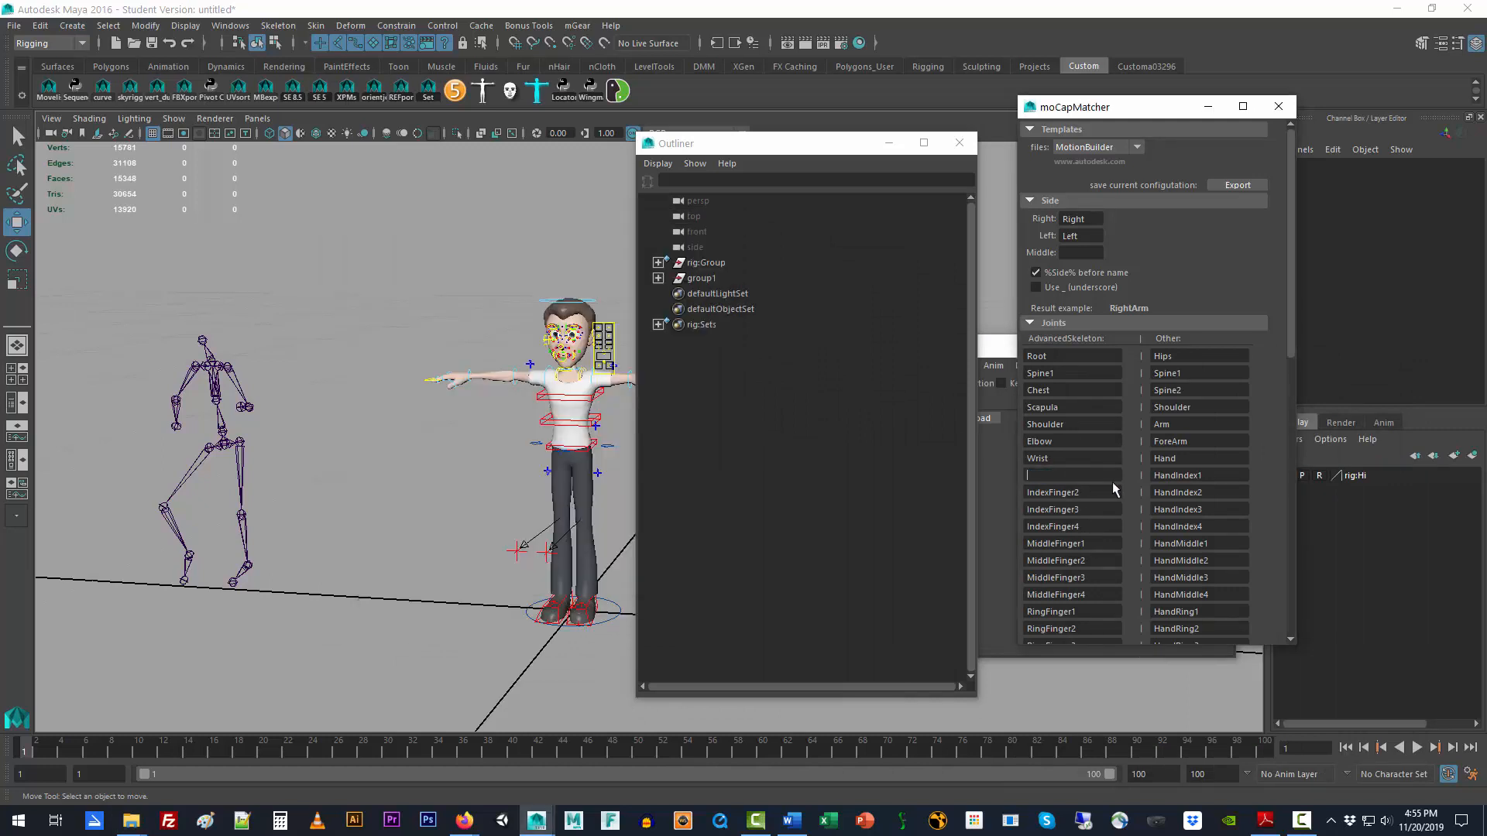
pyautogui.press('Tab')
pyautogui.press('BackSpace')
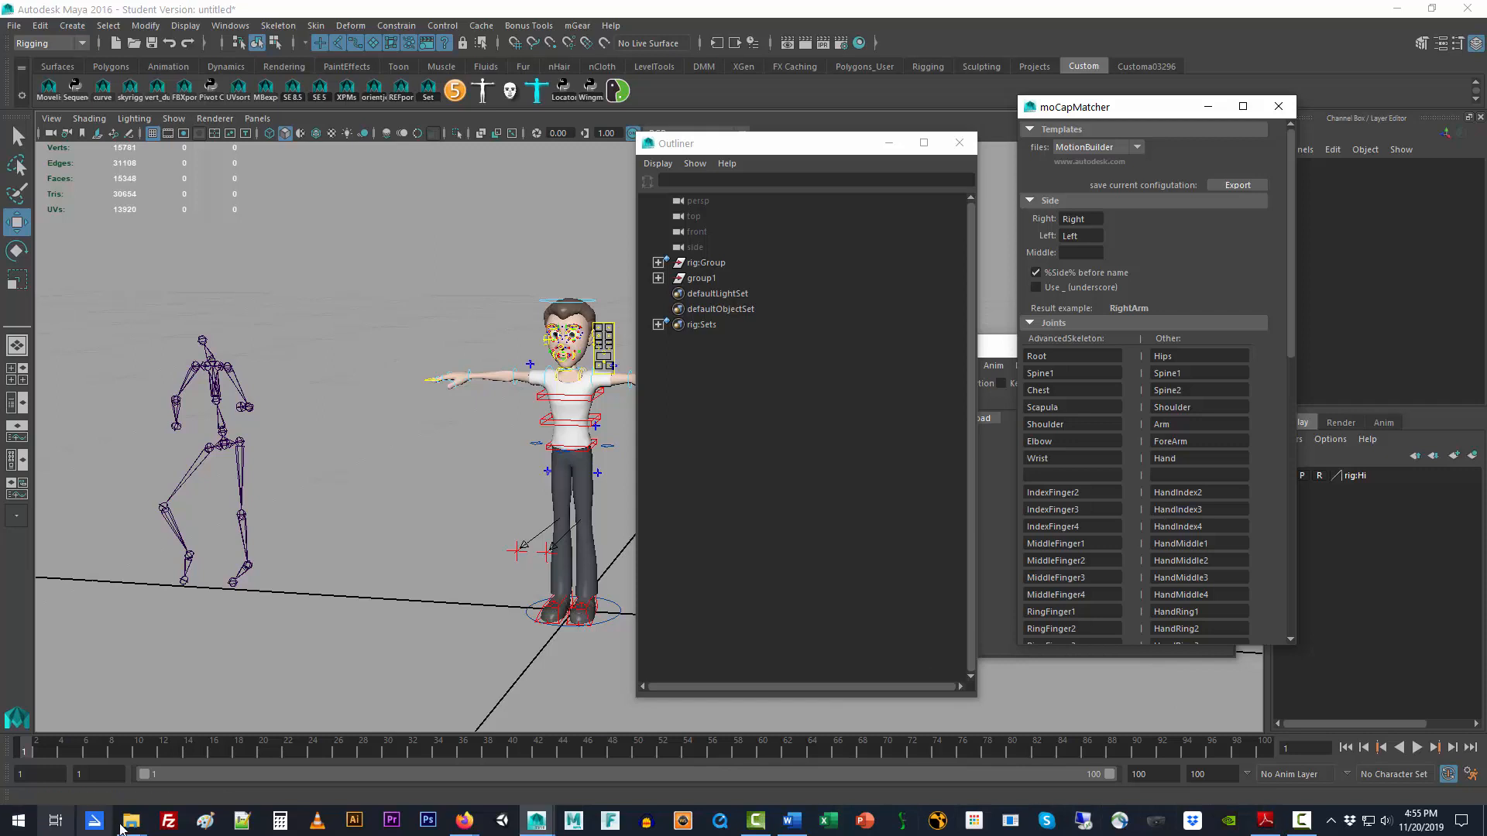
# - Return to the moCapMatchers folder in File Explorer and duplicate MotionBuilder.txt there
pyautogui.moveTo(131, 820)
pyautogui.click(356, 735)
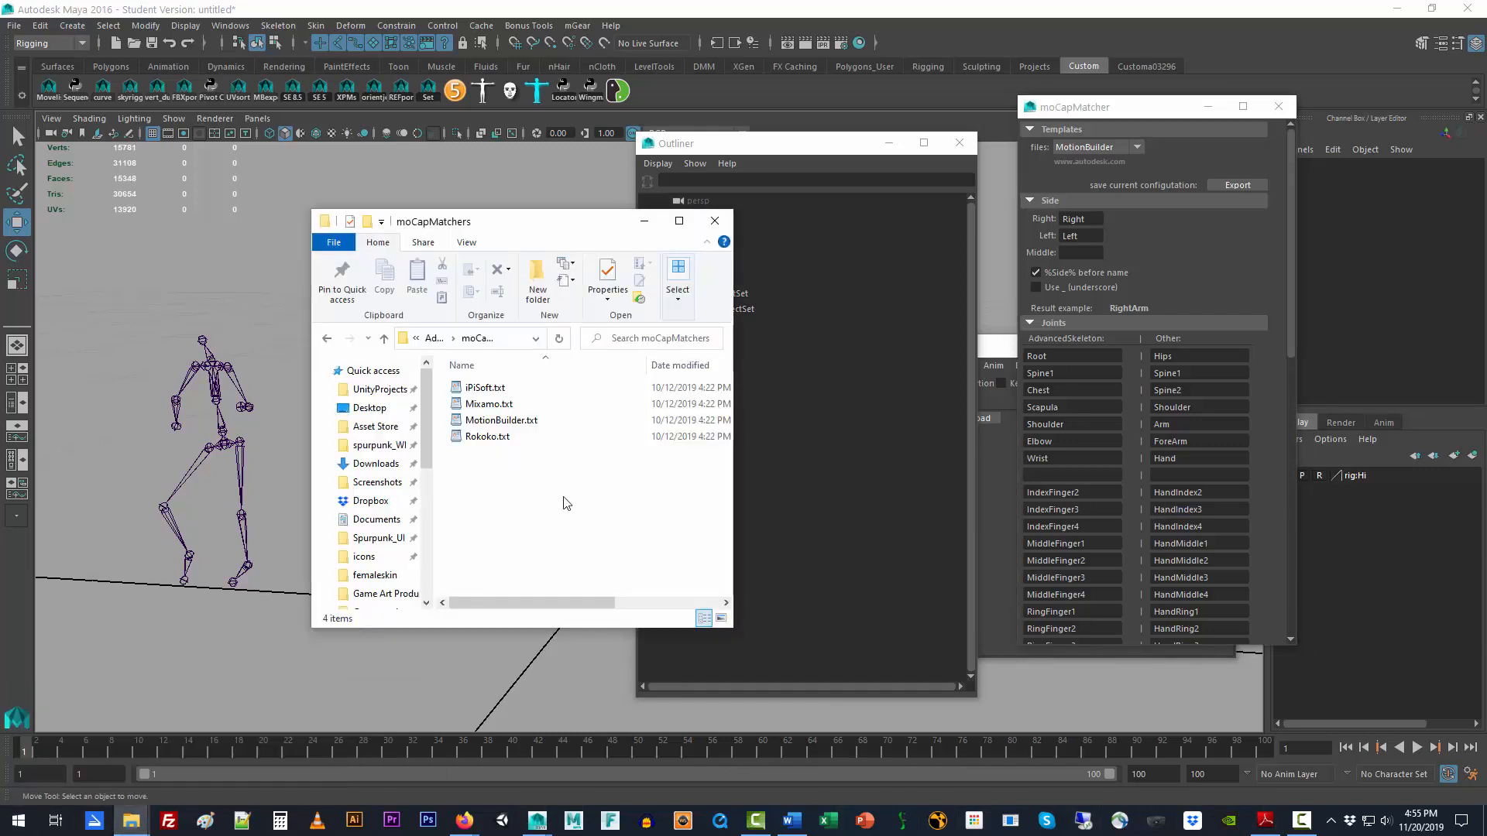
pyautogui.moveTo(518, 224); pyautogui.dragTo(837, 214)
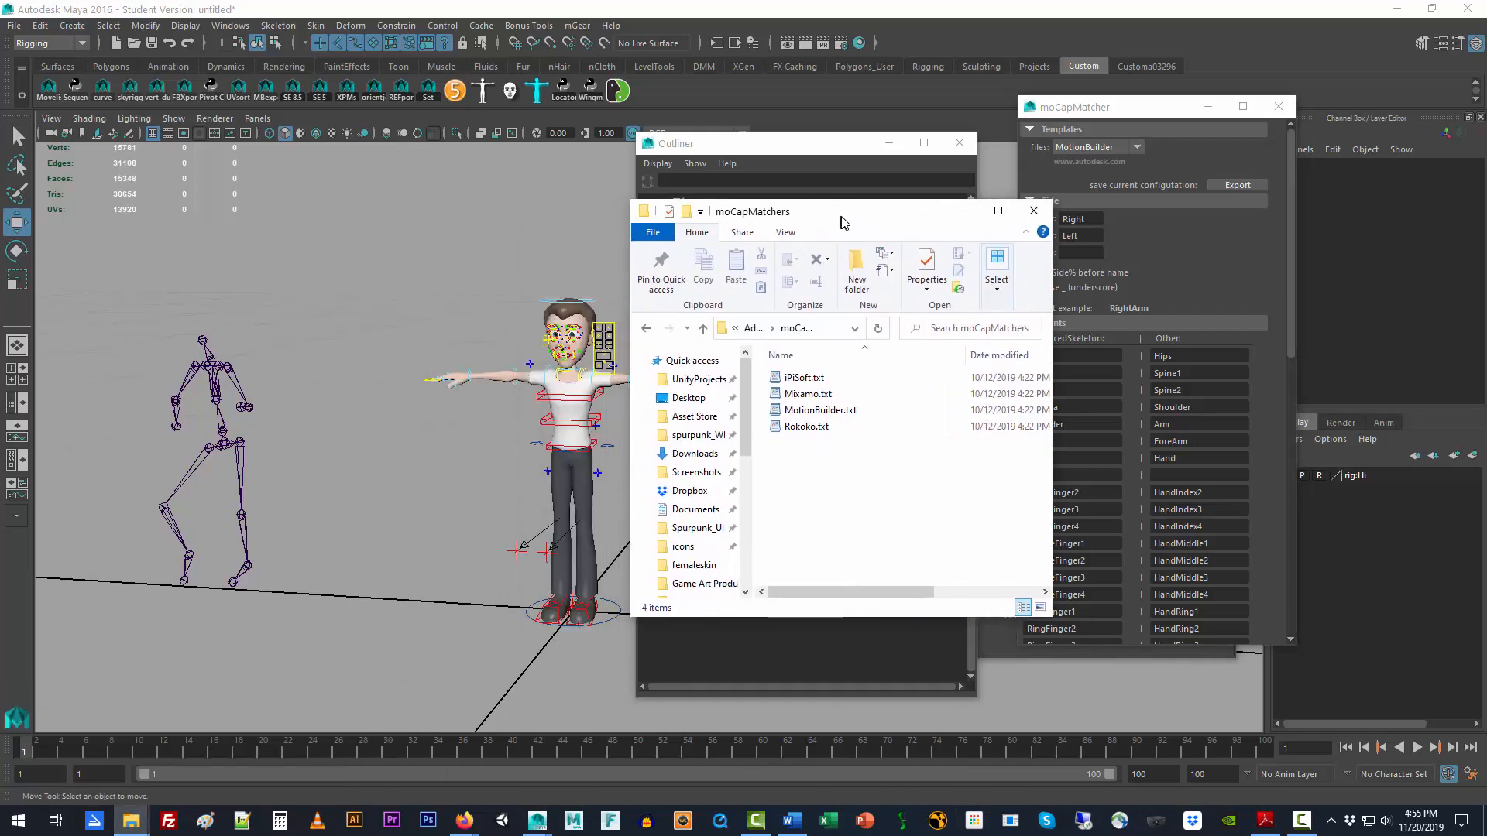
pyautogui.click(811, 412)
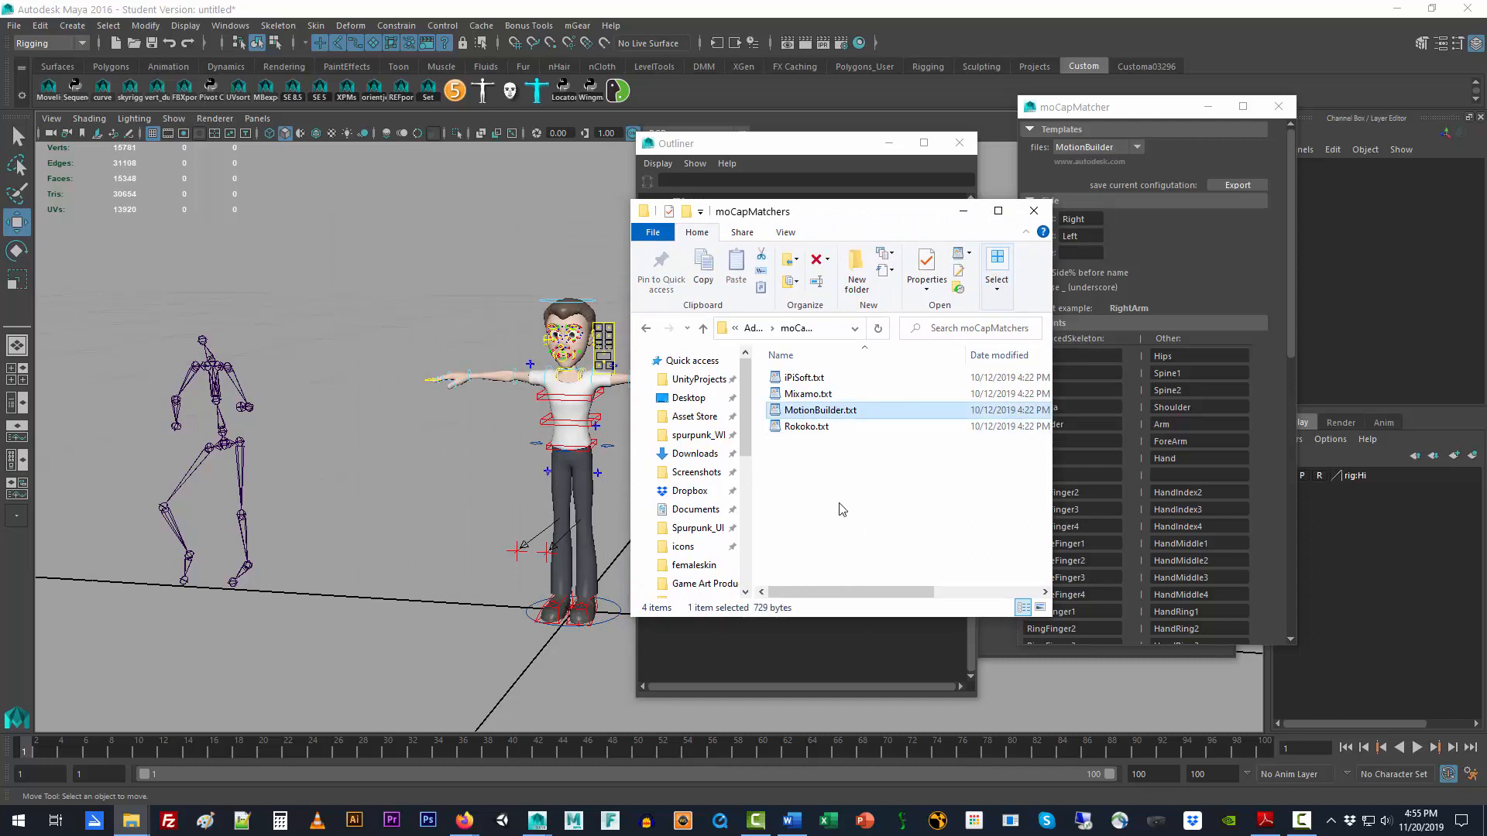
pyautogui.hotkey('ctrl', 'c')
pyautogui.hotkey('ctrl', 'v')
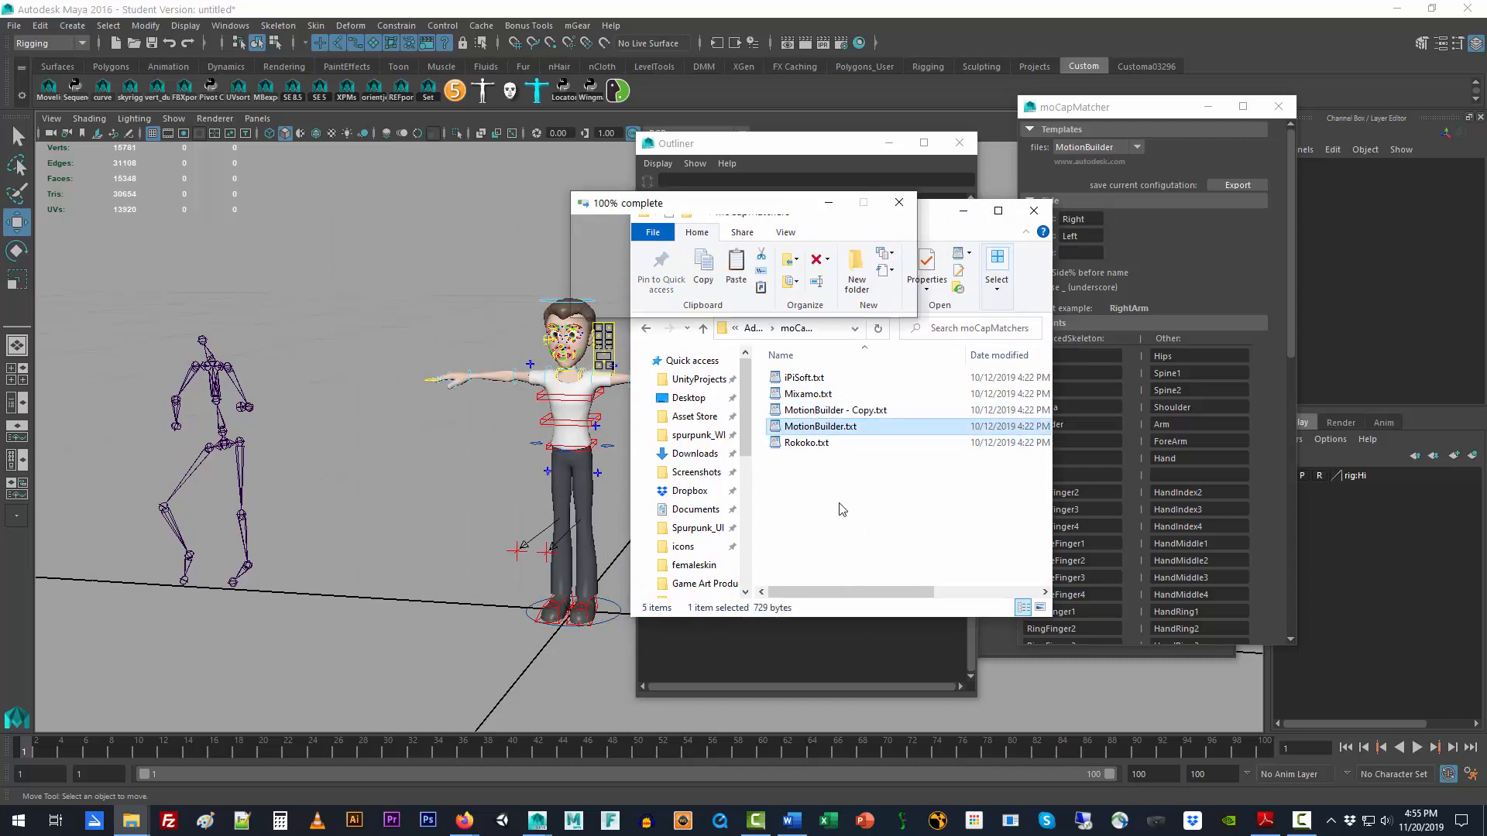
# - Rename the copied MotionBuilder template file as AS_Zemekis.txt
pyautogui.rightClick(842, 417)
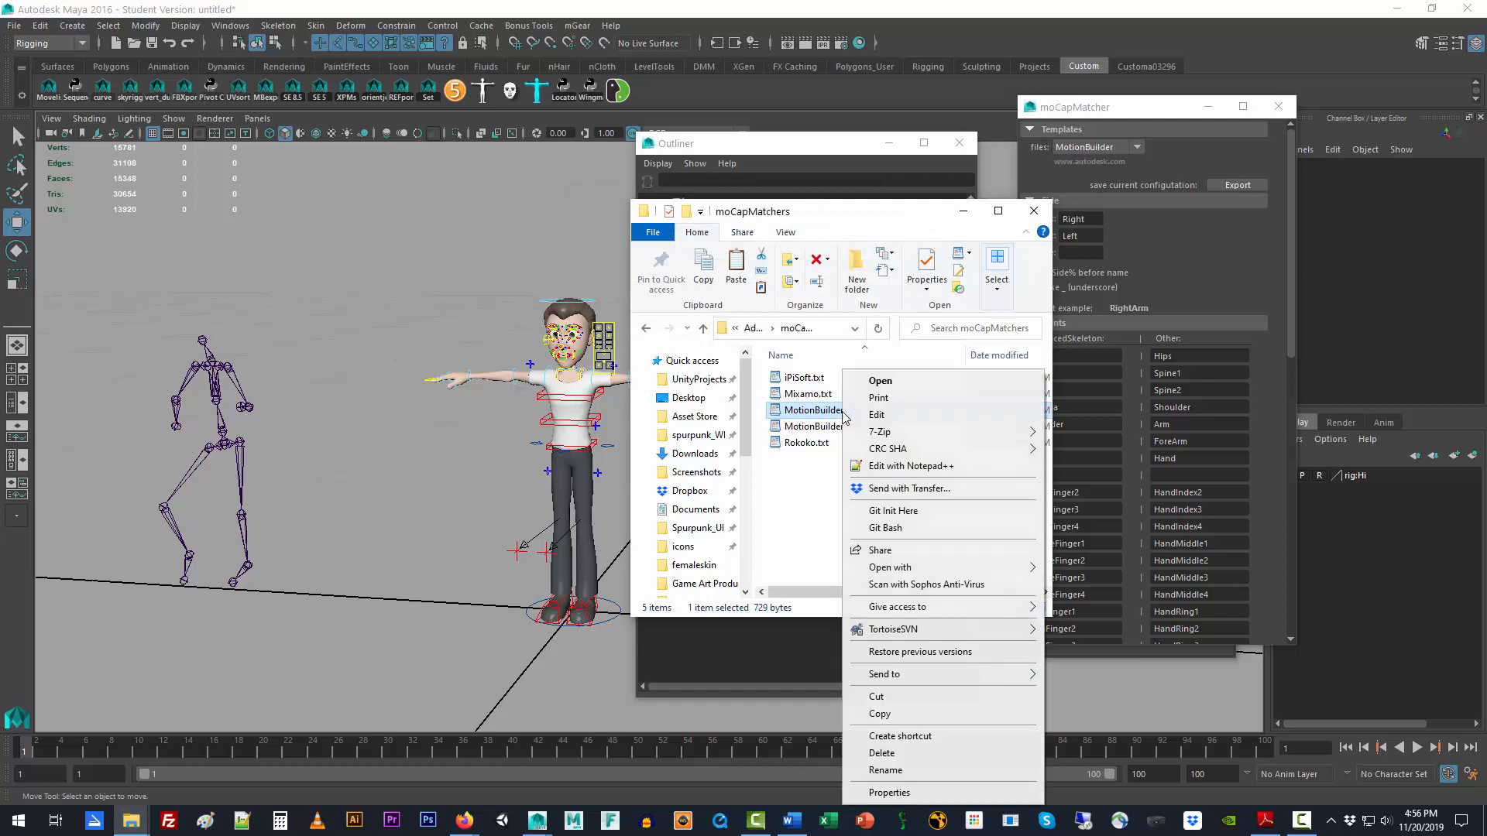
pyautogui.click(847, 770)
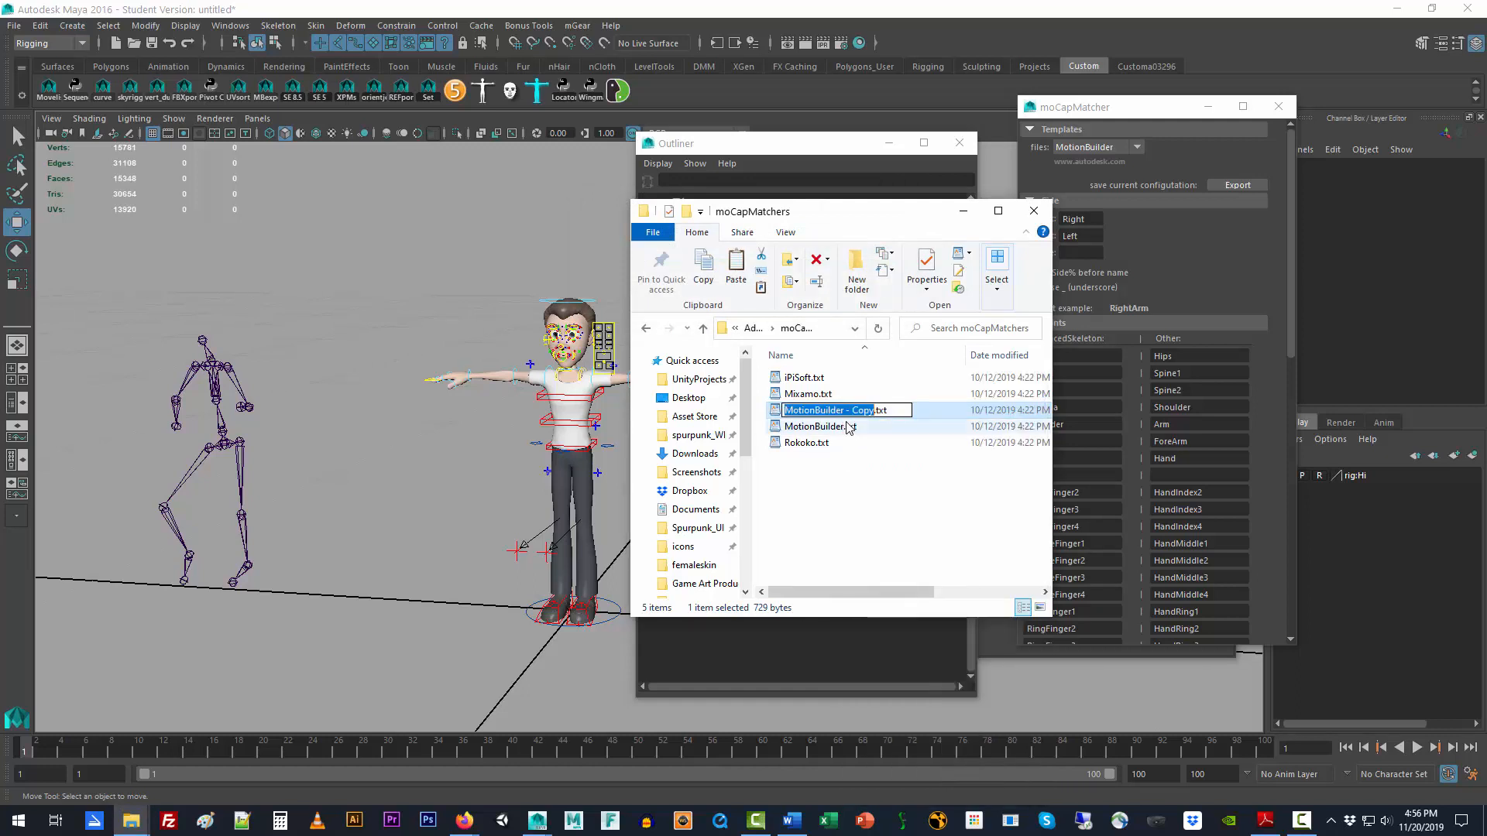
pyautogui.write('AS_')
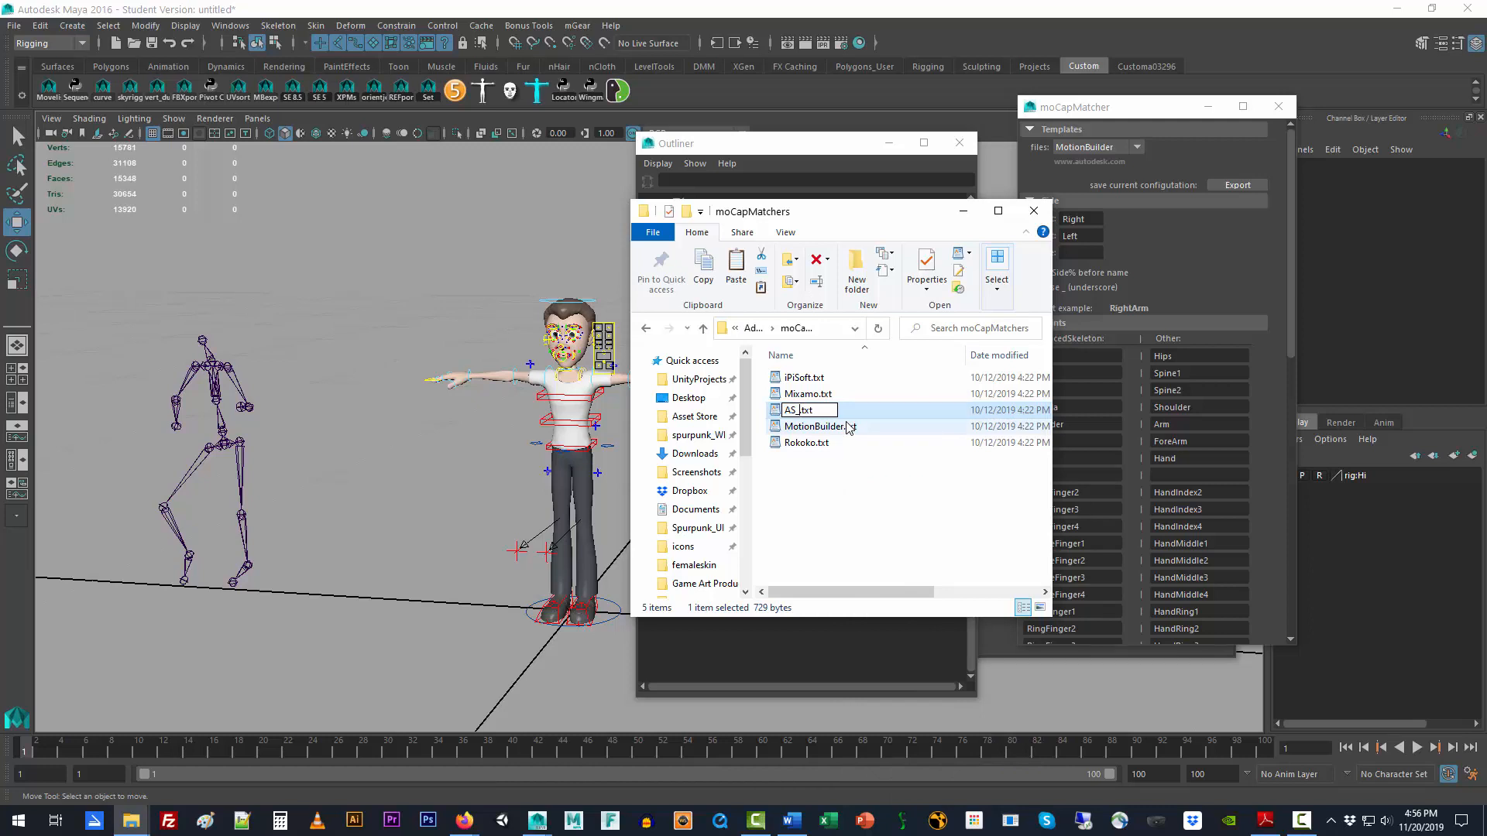
pyautogui.write('MoCap')
pyautogui.press('BackSpace')
pyautogui.press('BackSpace')
pyautogui.press('BackSpace')
pyautogui.press('BackSpace')
pyautogui.press('BackSpace')
pyautogui.write('Zemekis')
pyautogui.click(844, 496)
# - Open AS_Zemekis.txt in Notepad++ and delete all the finger joint lines, from IndexFinger1 through ThumbFinger4
pyautogui.click(819, 383)
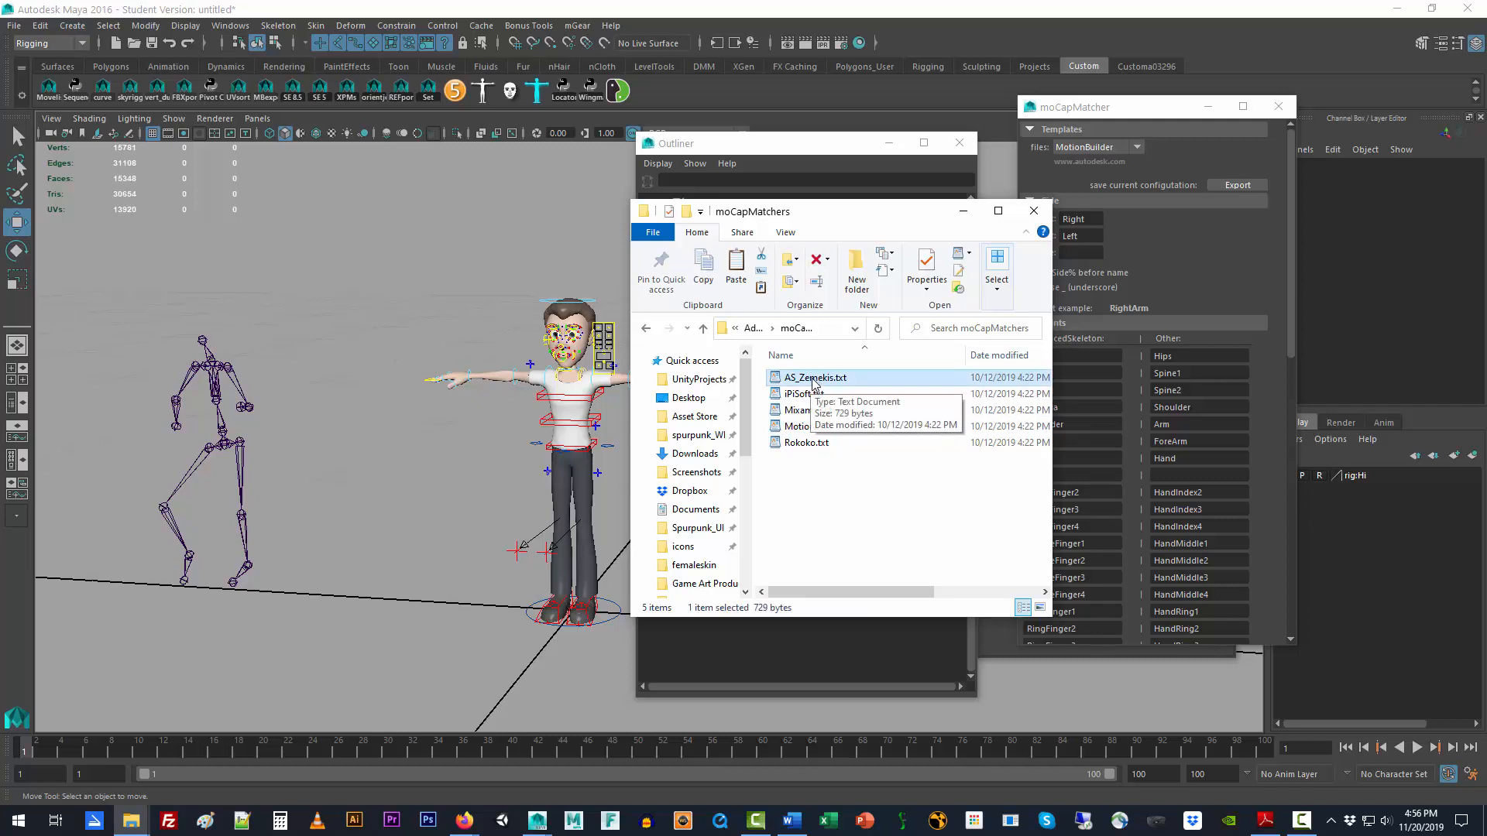
pyautogui.rightClick(811, 381)
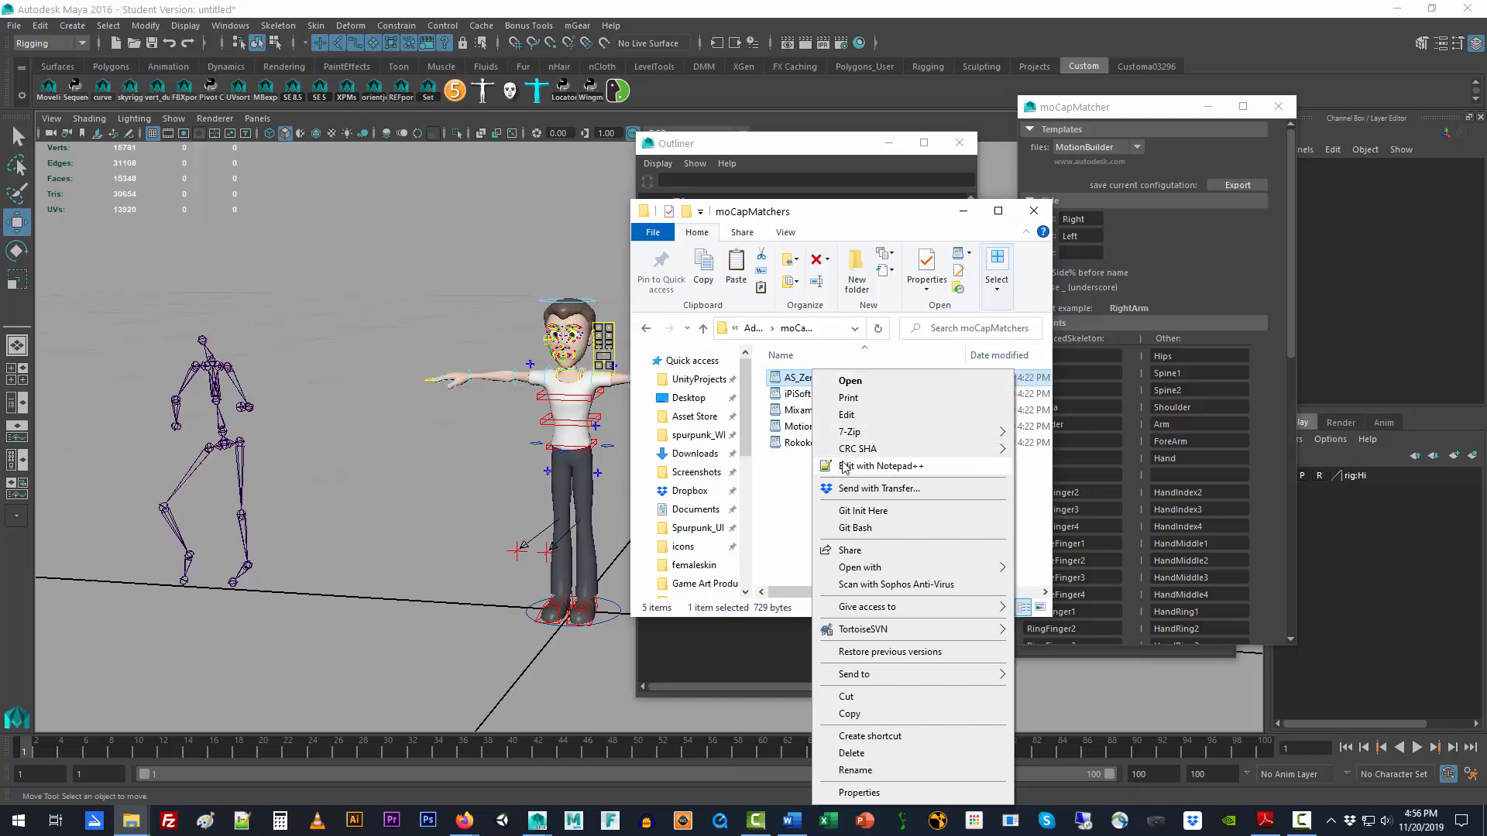
pyautogui.click(901, 467)
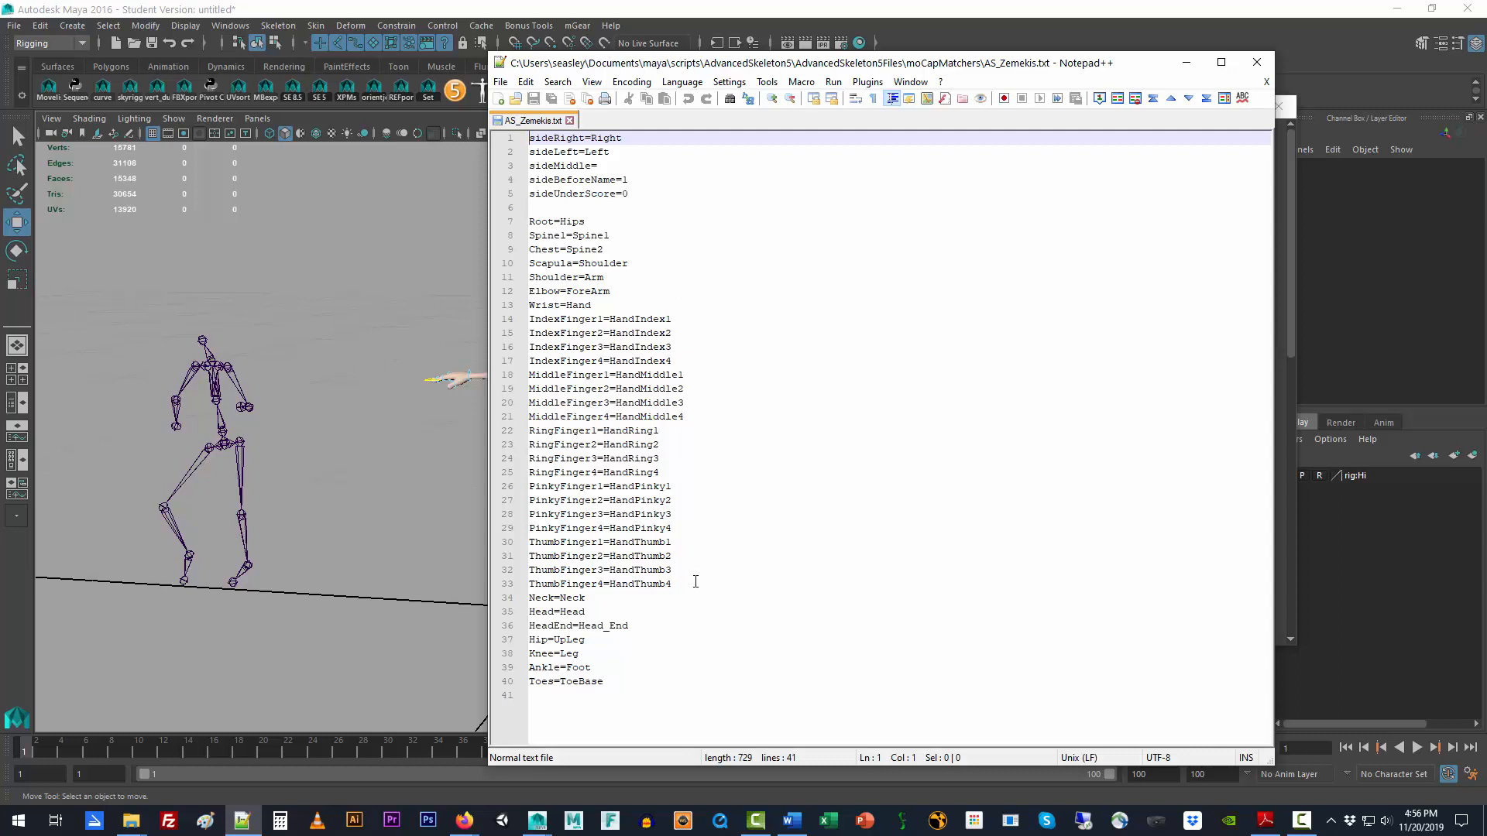
pyautogui.moveTo(683, 587); pyautogui.dragTo(519, 319)
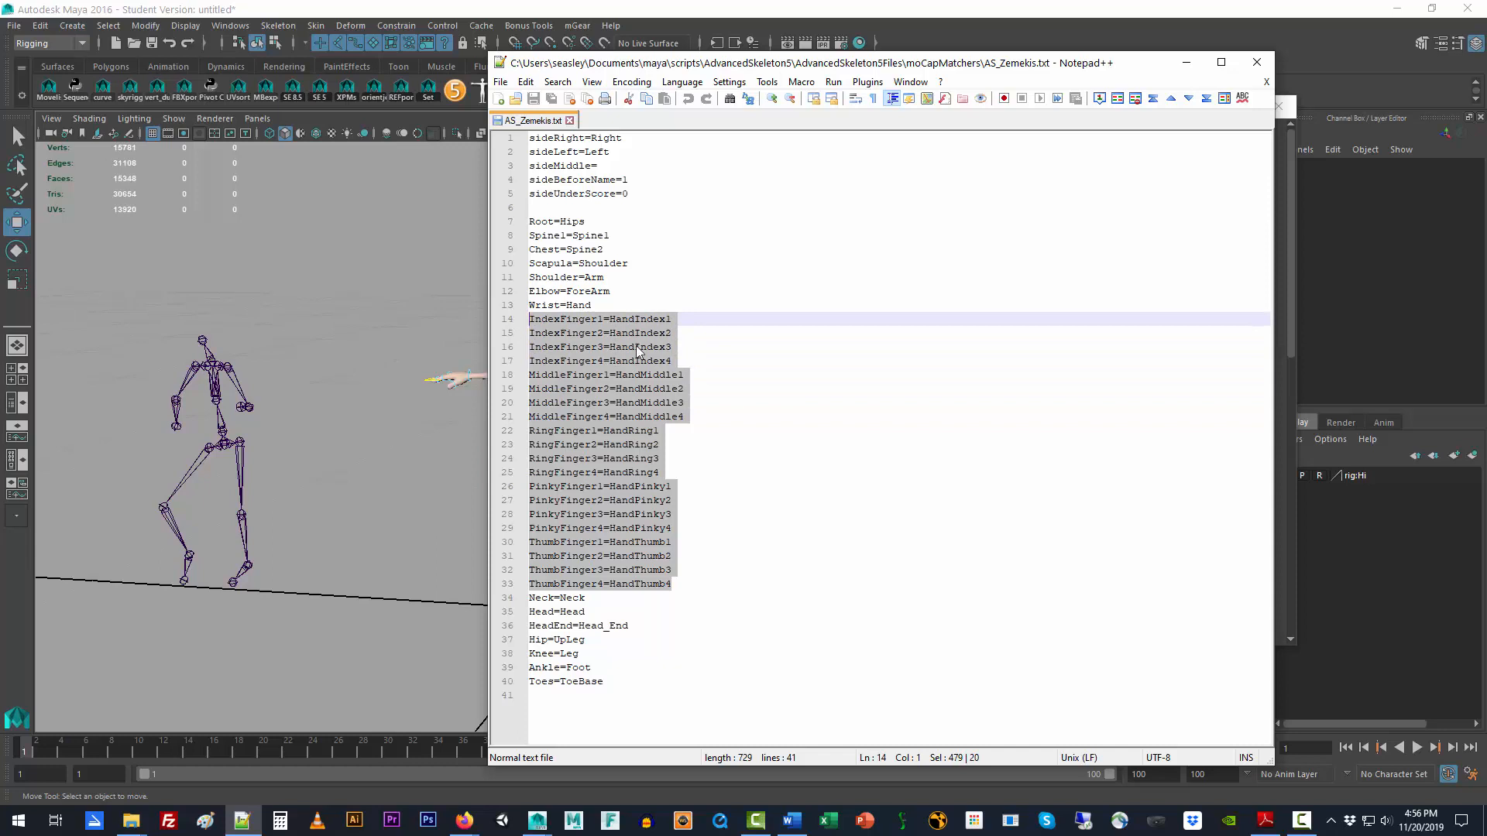
pyautogui.press('Delete')
pyautogui.press('BackSpace')
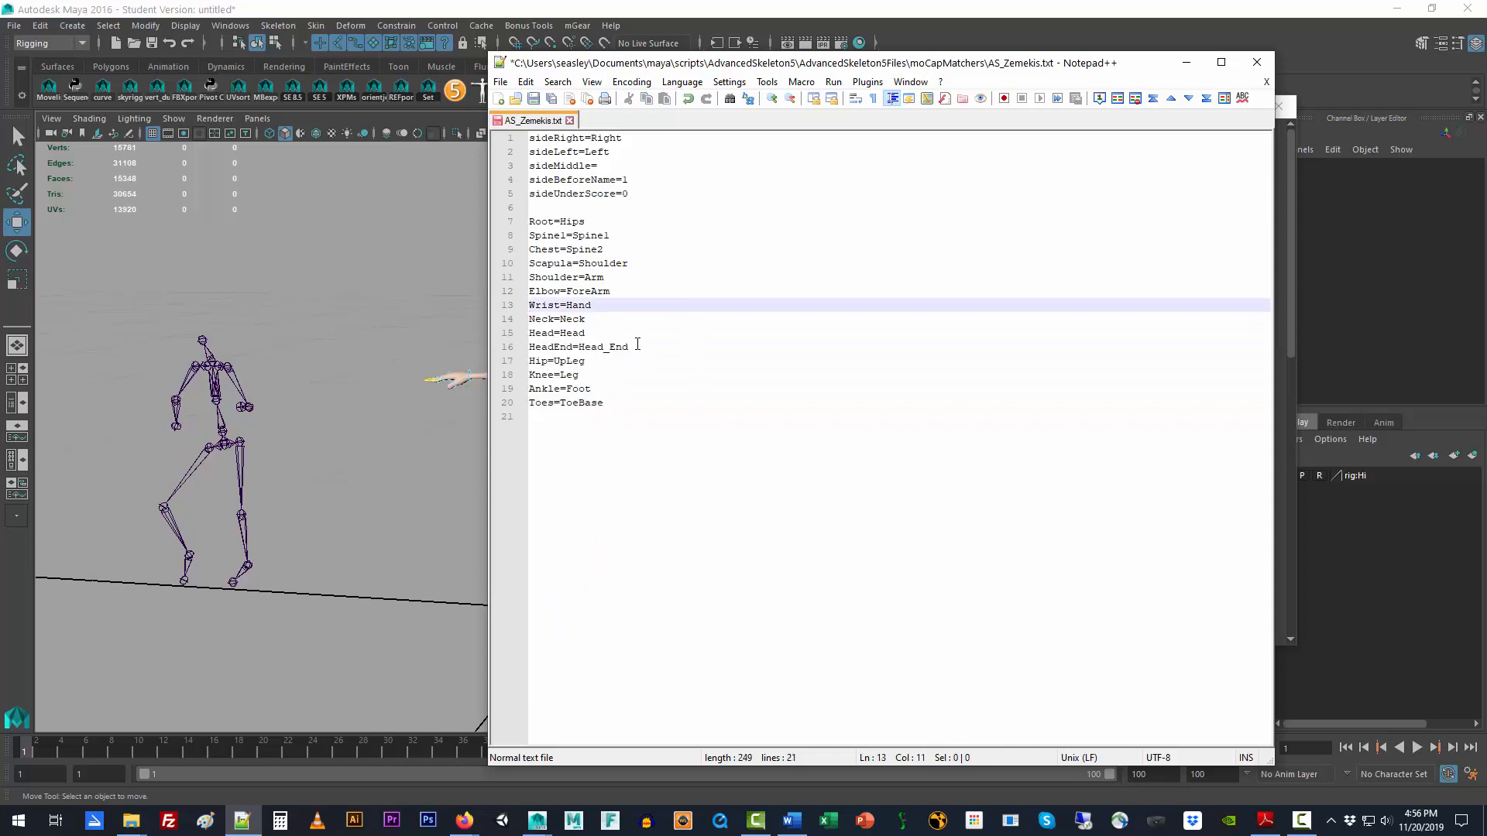
# - Save the edited AS_Zemekis.txt and close Notepad++
pyautogui.click(715, 285)
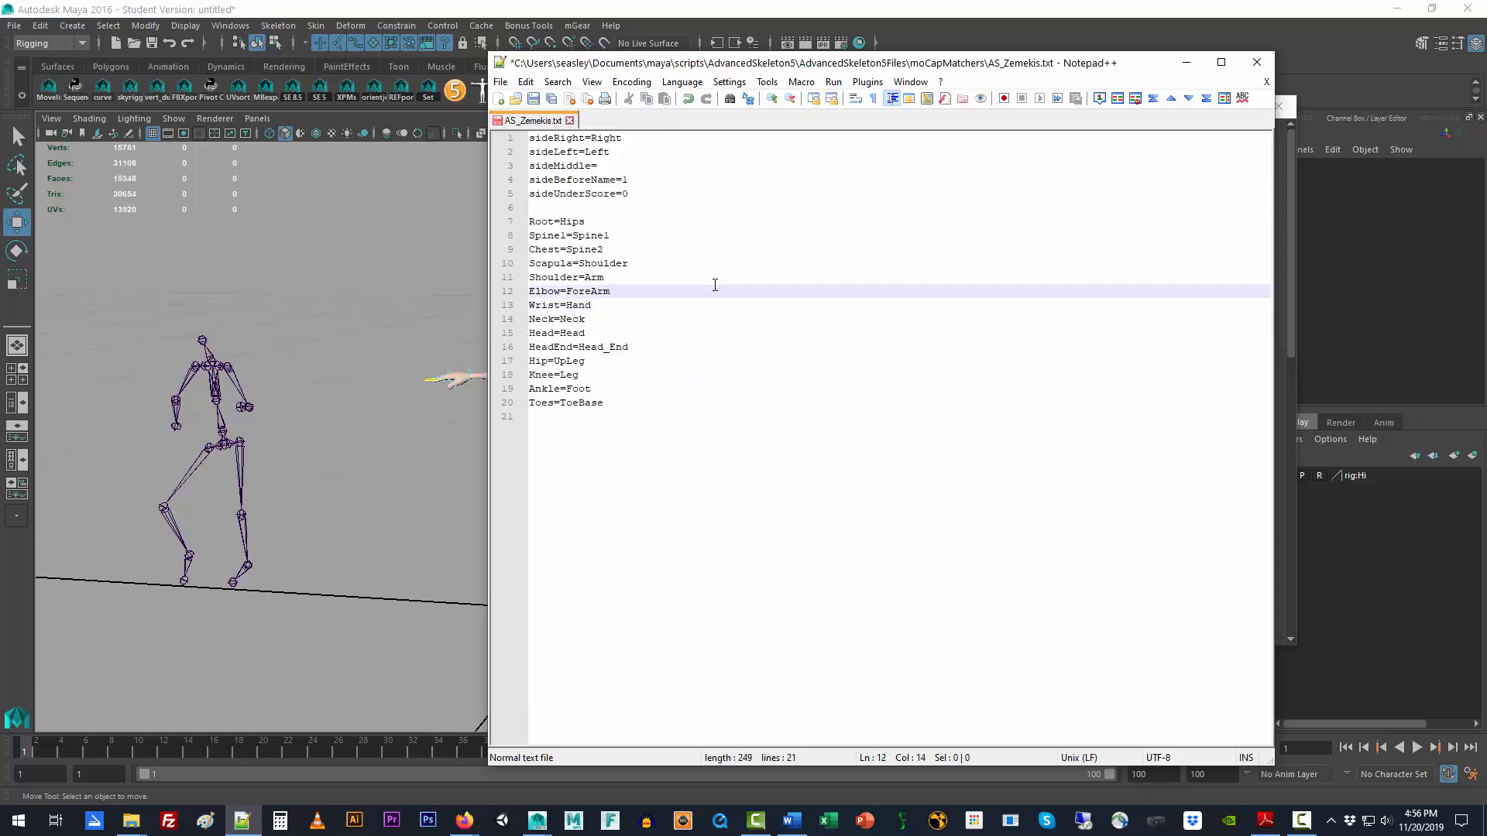
pyautogui.hotkey('ctrl', 'w')
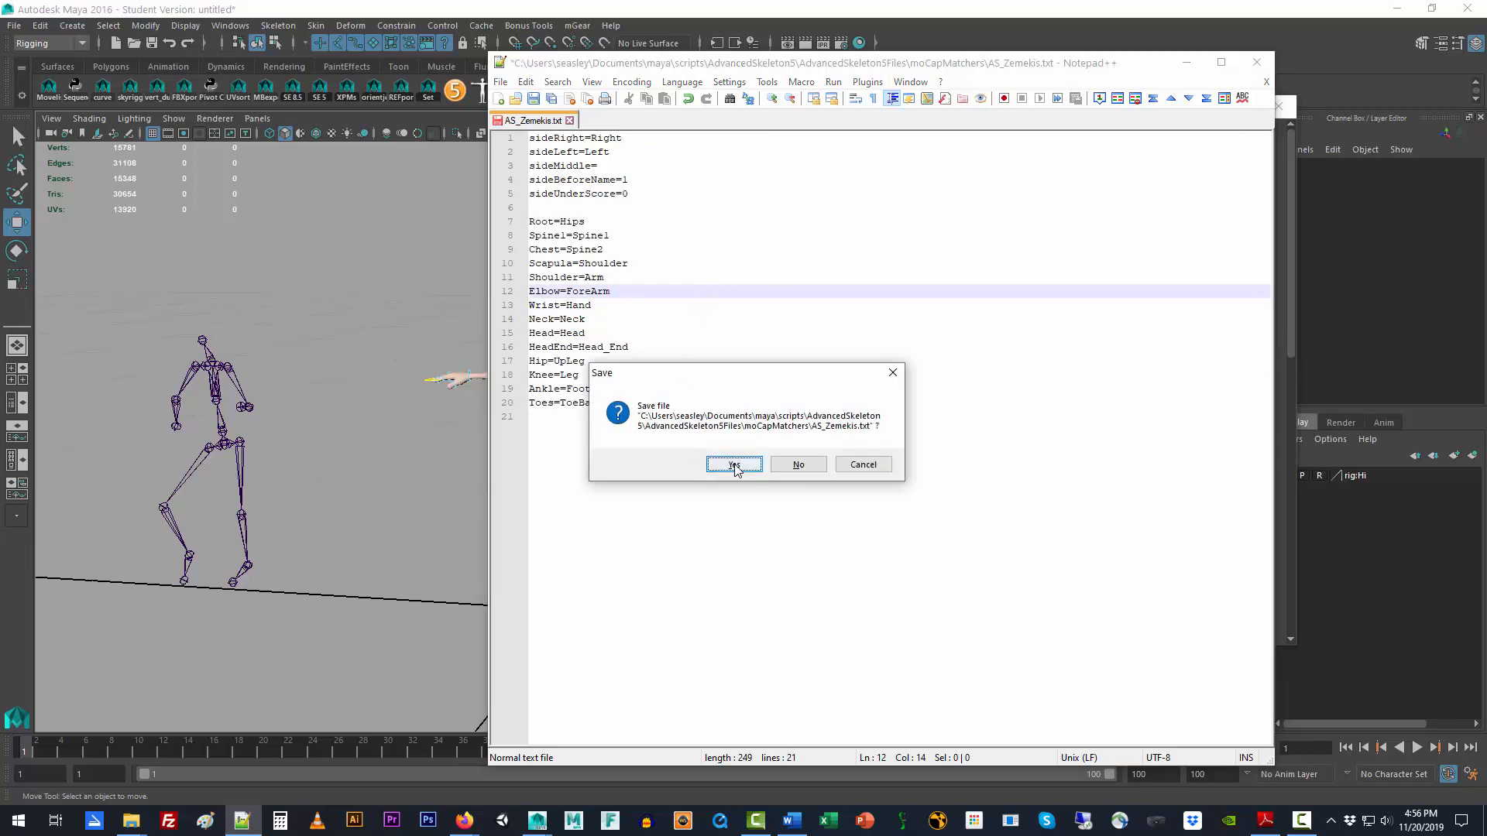
pyautogui.click(734, 465)
pyautogui.click(1256, 62)
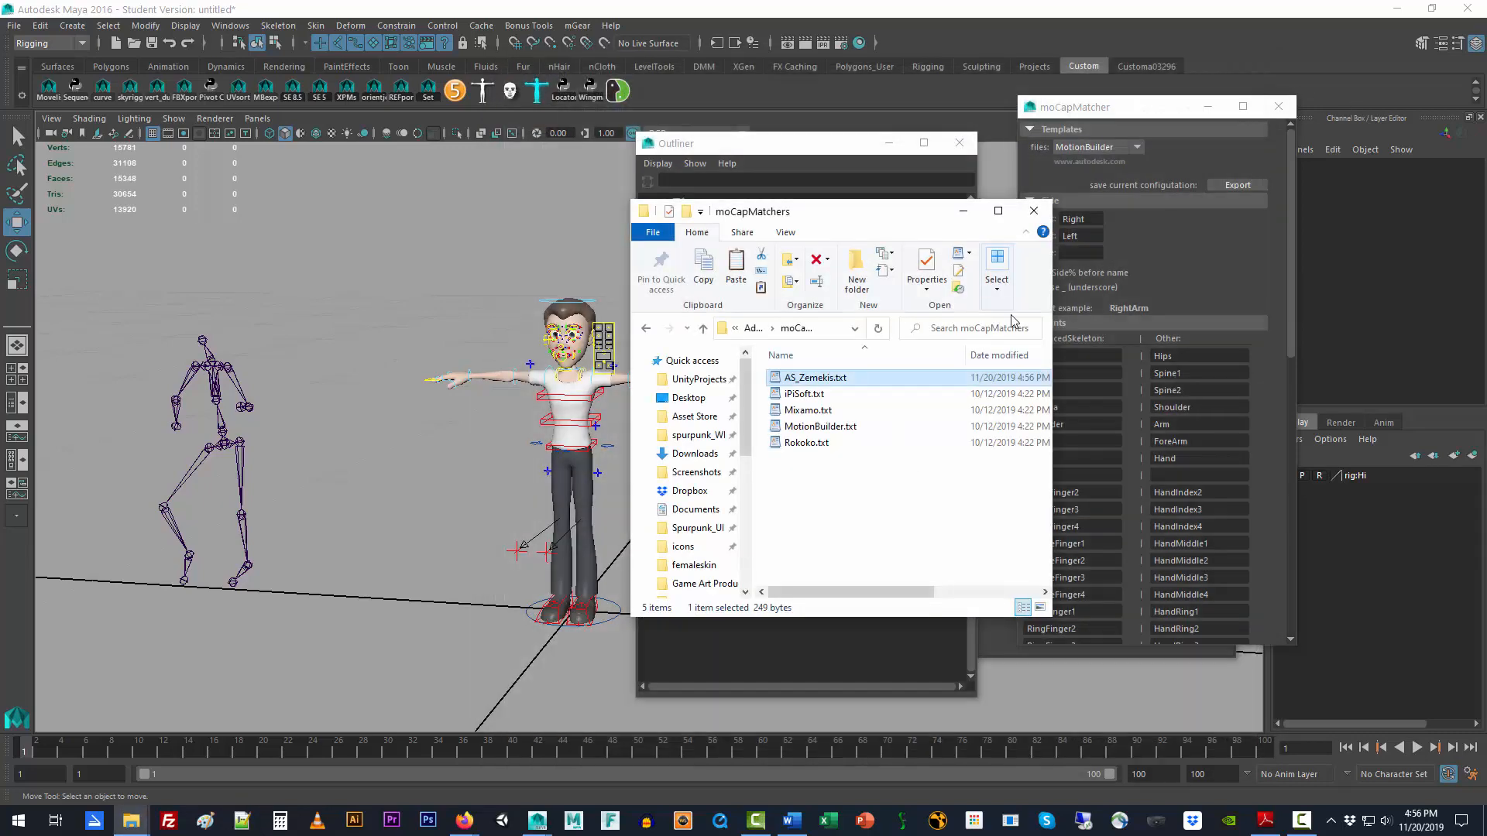
# - Reopen AS_Zemekis.txt in WordPad to check its remaining joint pairs, and close it without editing
pyautogui.click(812, 384)
pyautogui.doubleClick(812, 379)
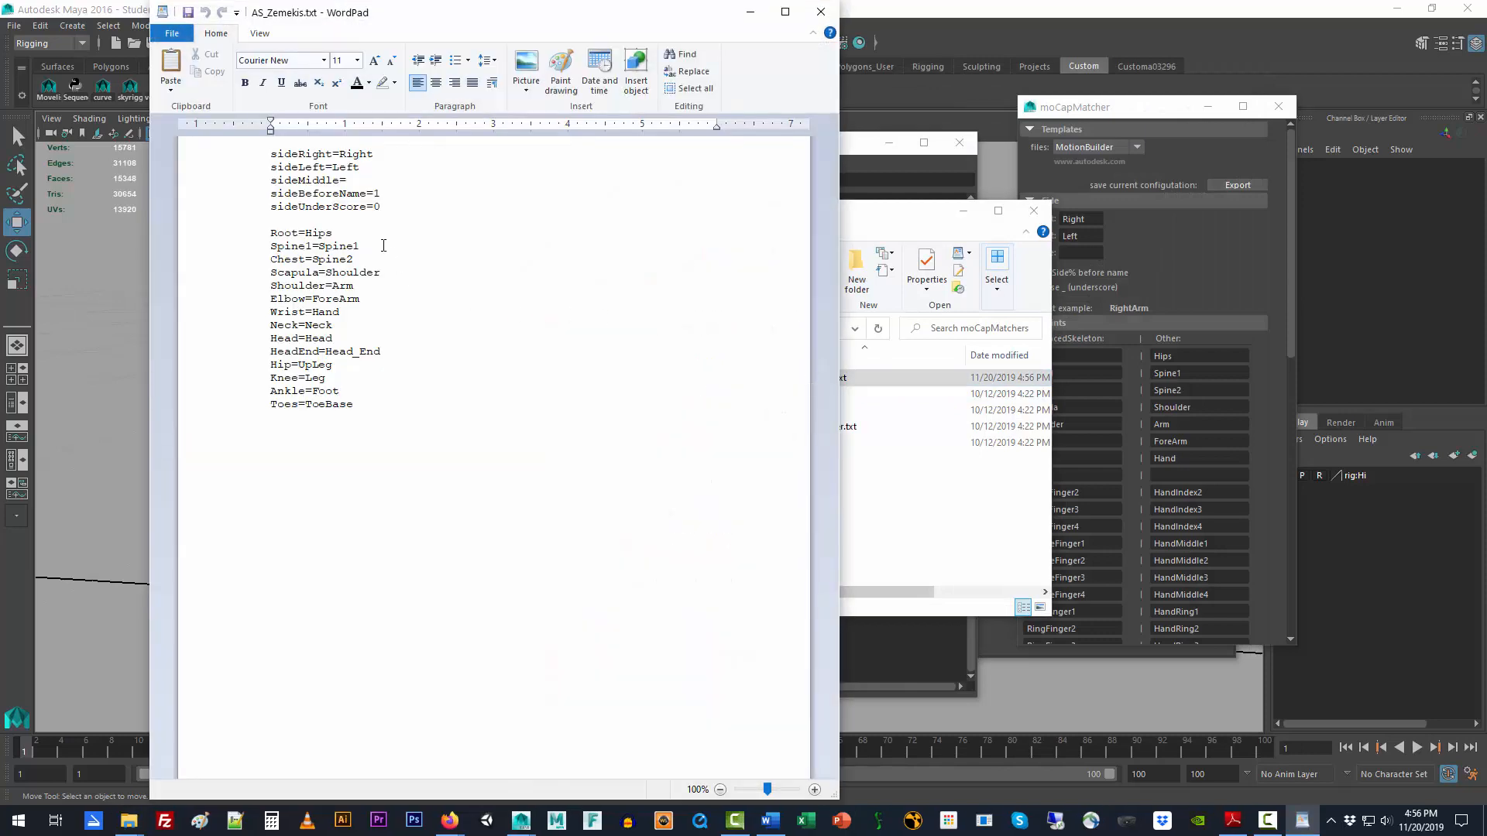
pyautogui.click(820, 12)
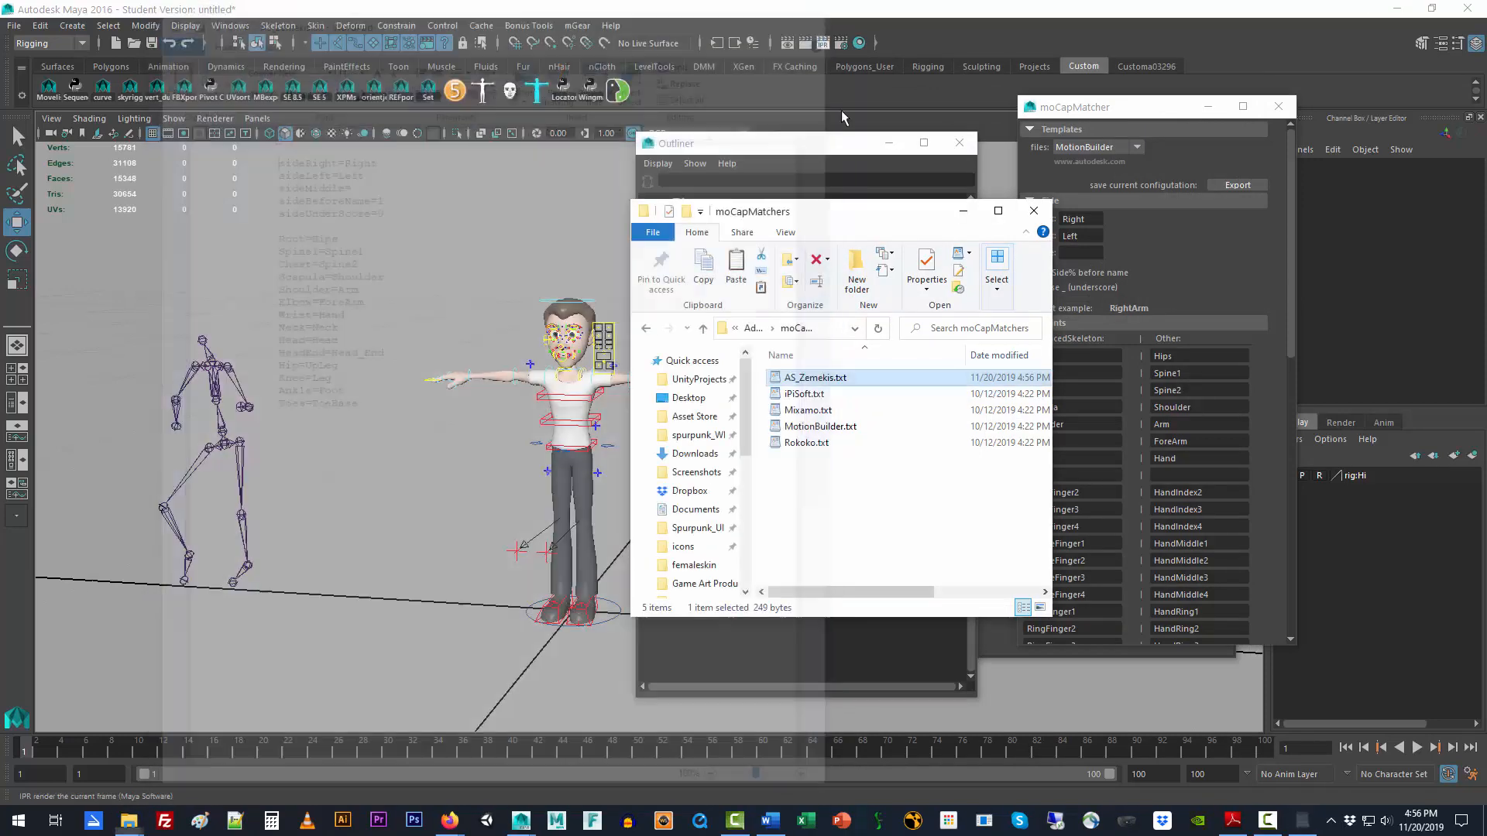
# - Close moCapMatcher and relaunch it from the AdvancedSkeleton picker to refresh its template list
pyautogui.click(1136, 145)
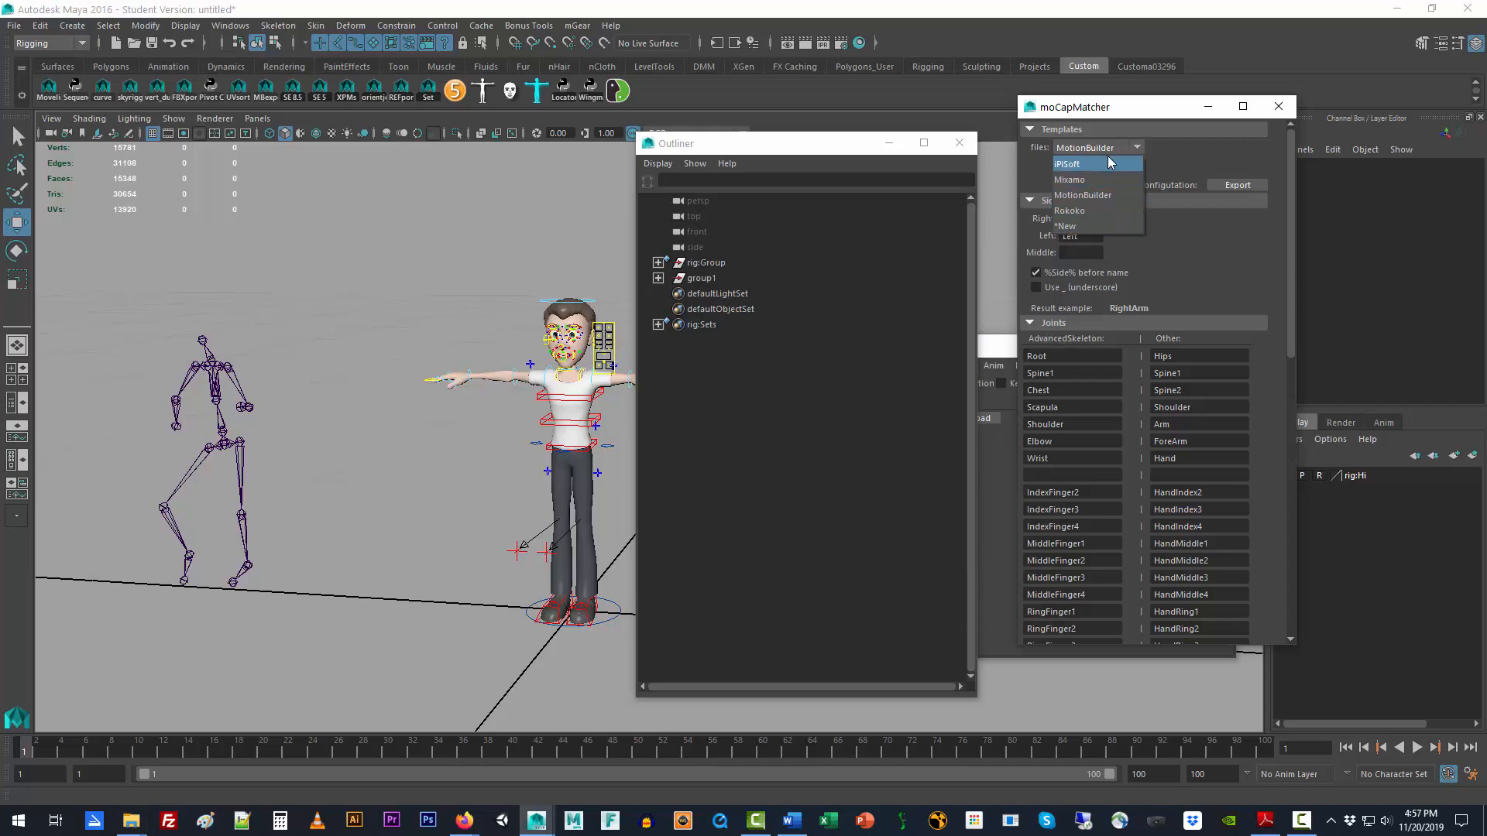
pyautogui.click(1280, 109)
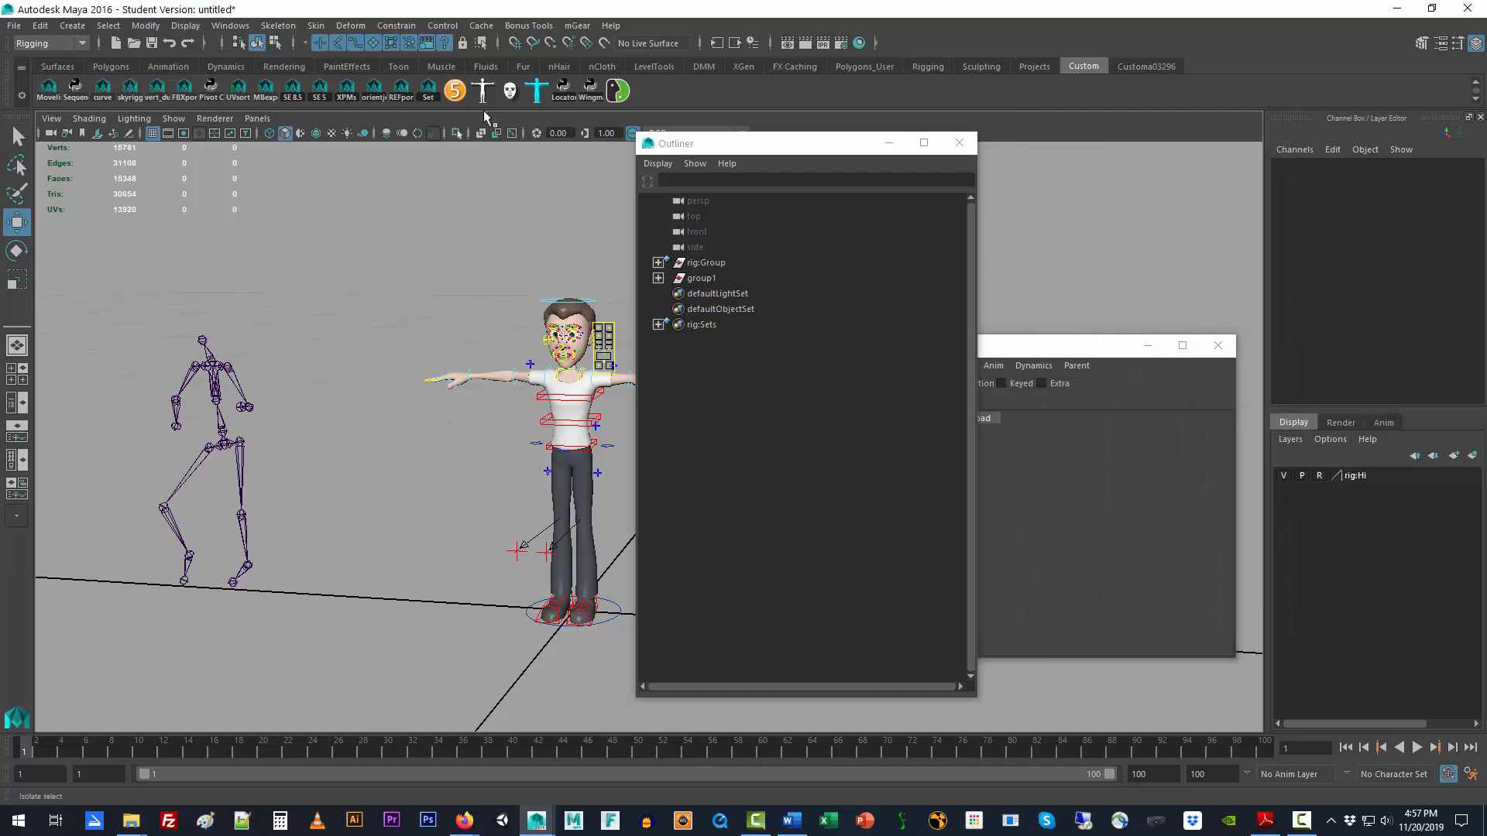
pyautogui.click(457, 93)
pyautogui.click(711, 424)
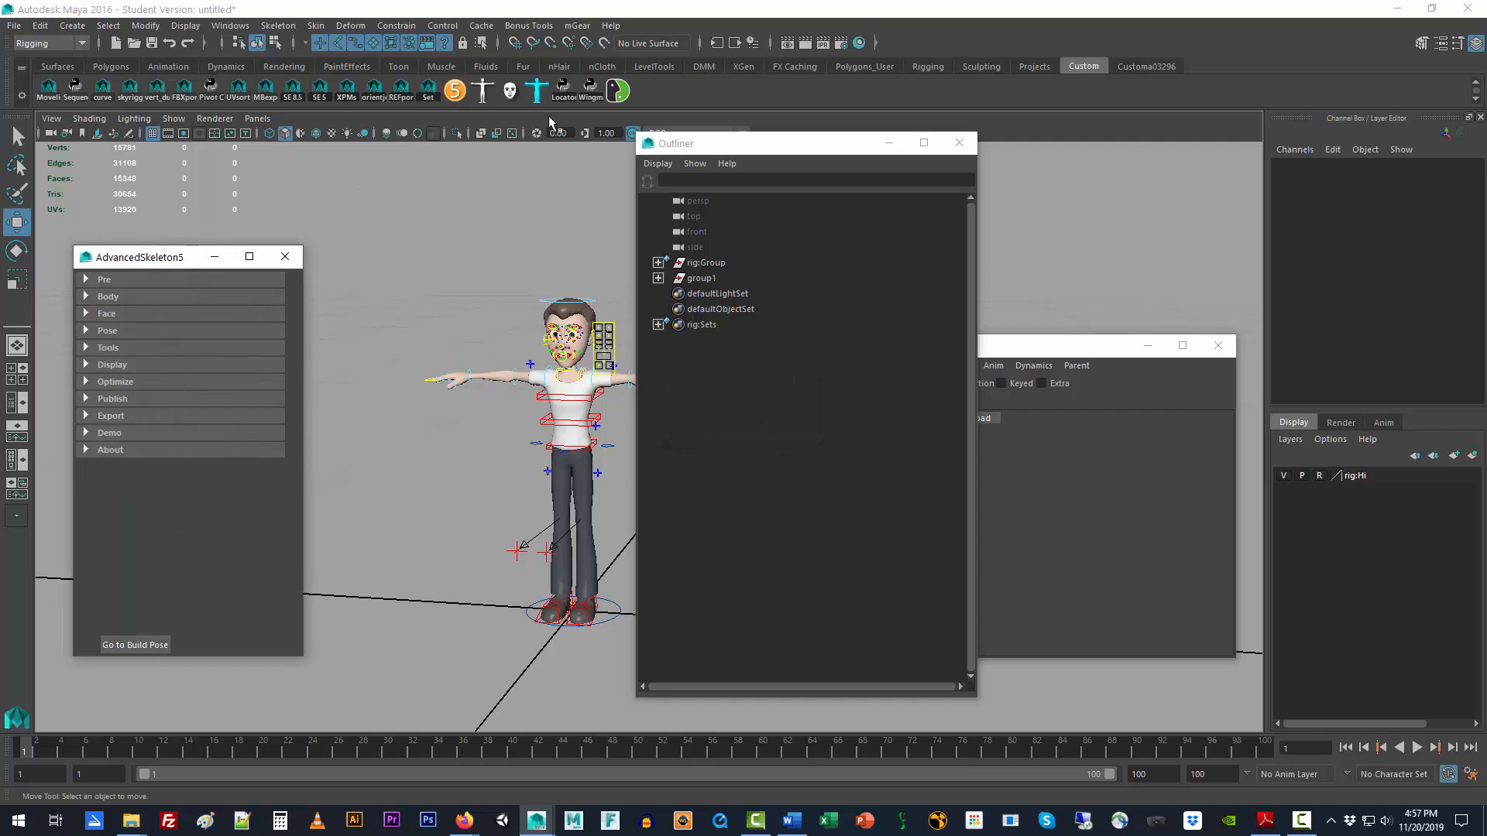
pyautogui.click(536, 92)
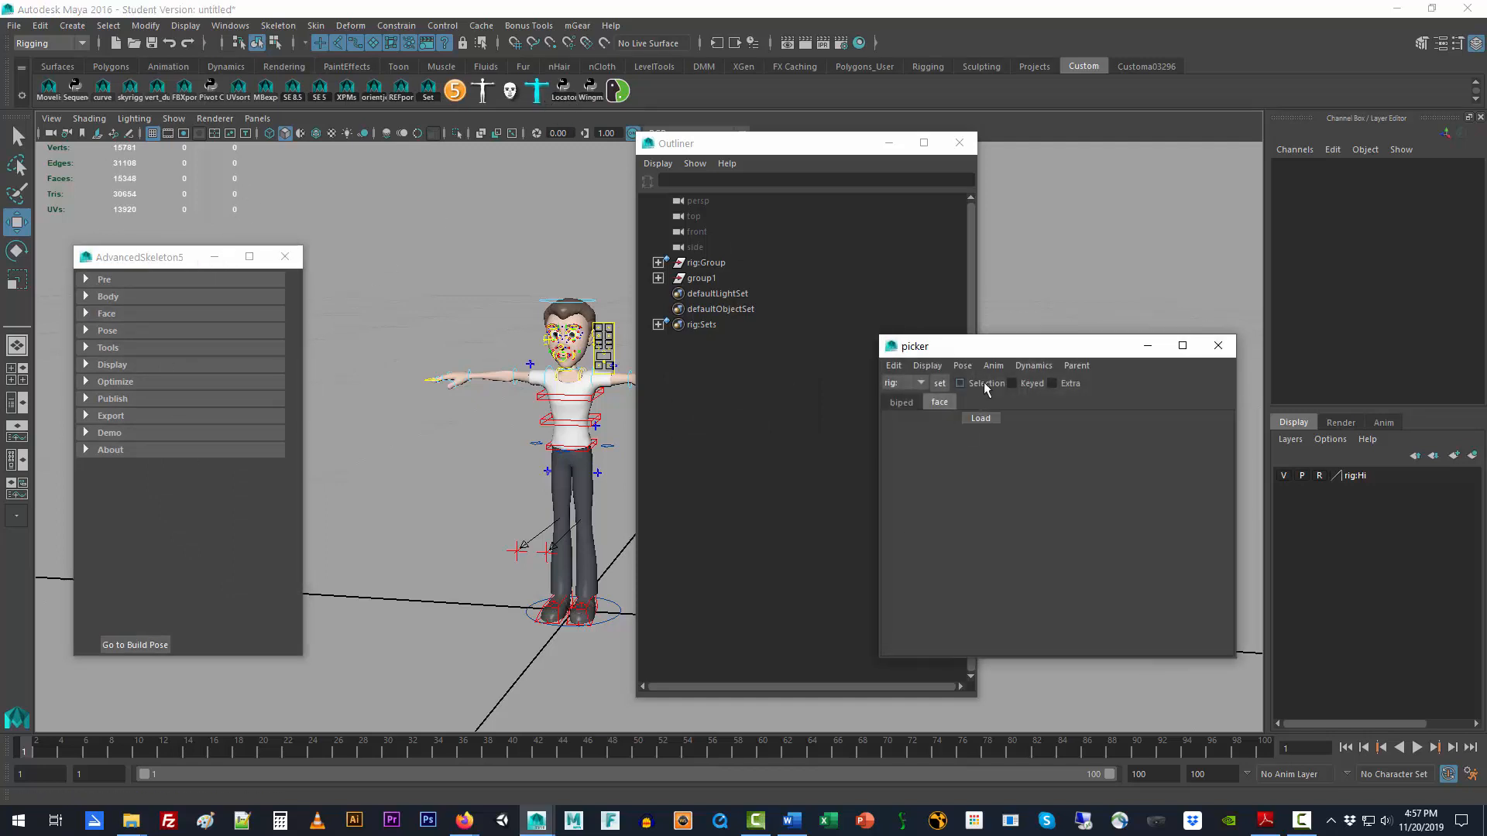
pyautogui.click(993, 366)
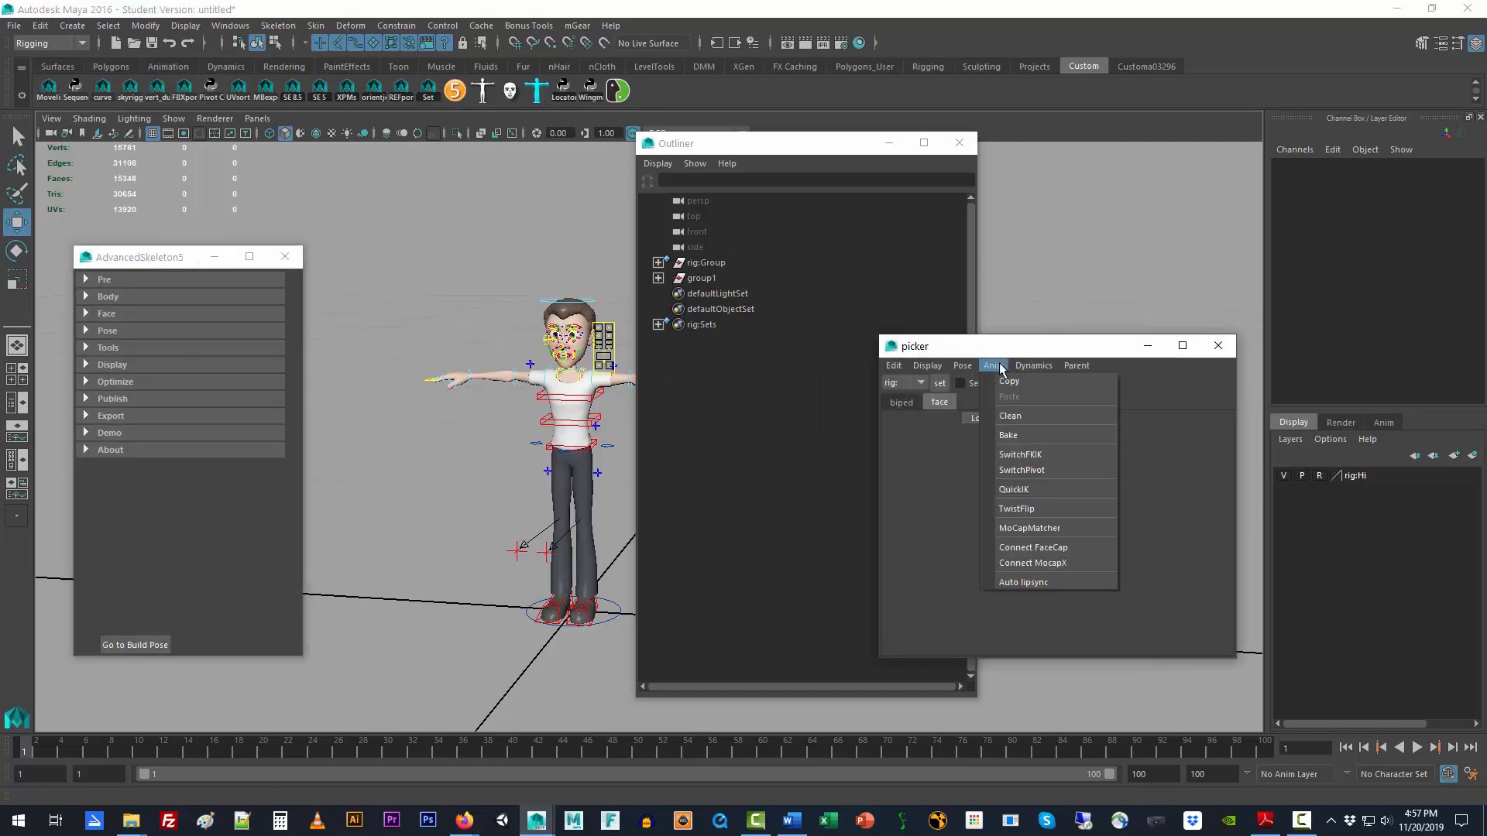
pyautogui.click(1062, 526)
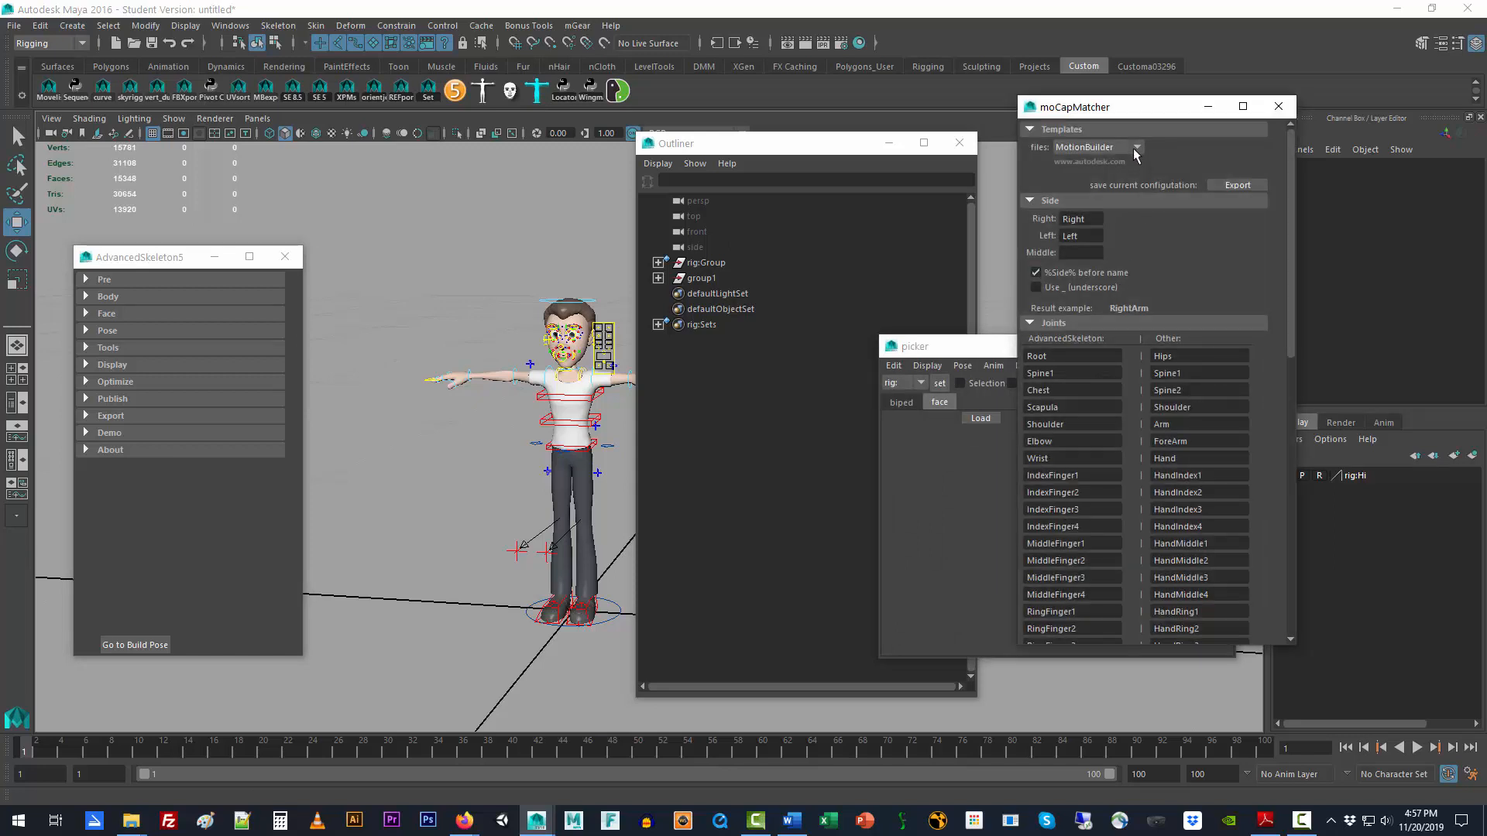
# - Load the AS_Zemekis template in moCapMatcher
pyautogui.click(1135, 148)
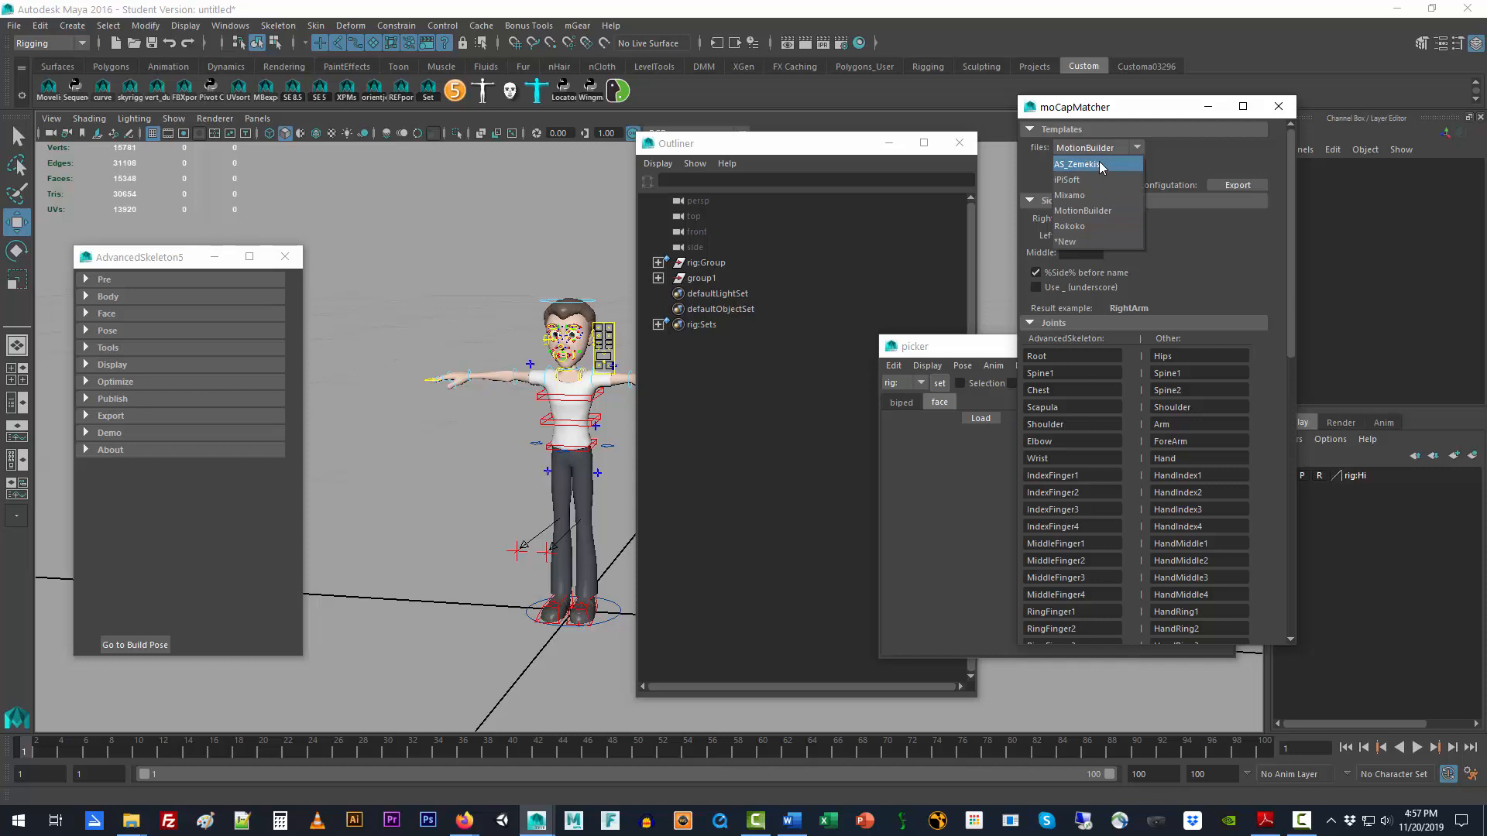
pyautogui.click(1101, 166)
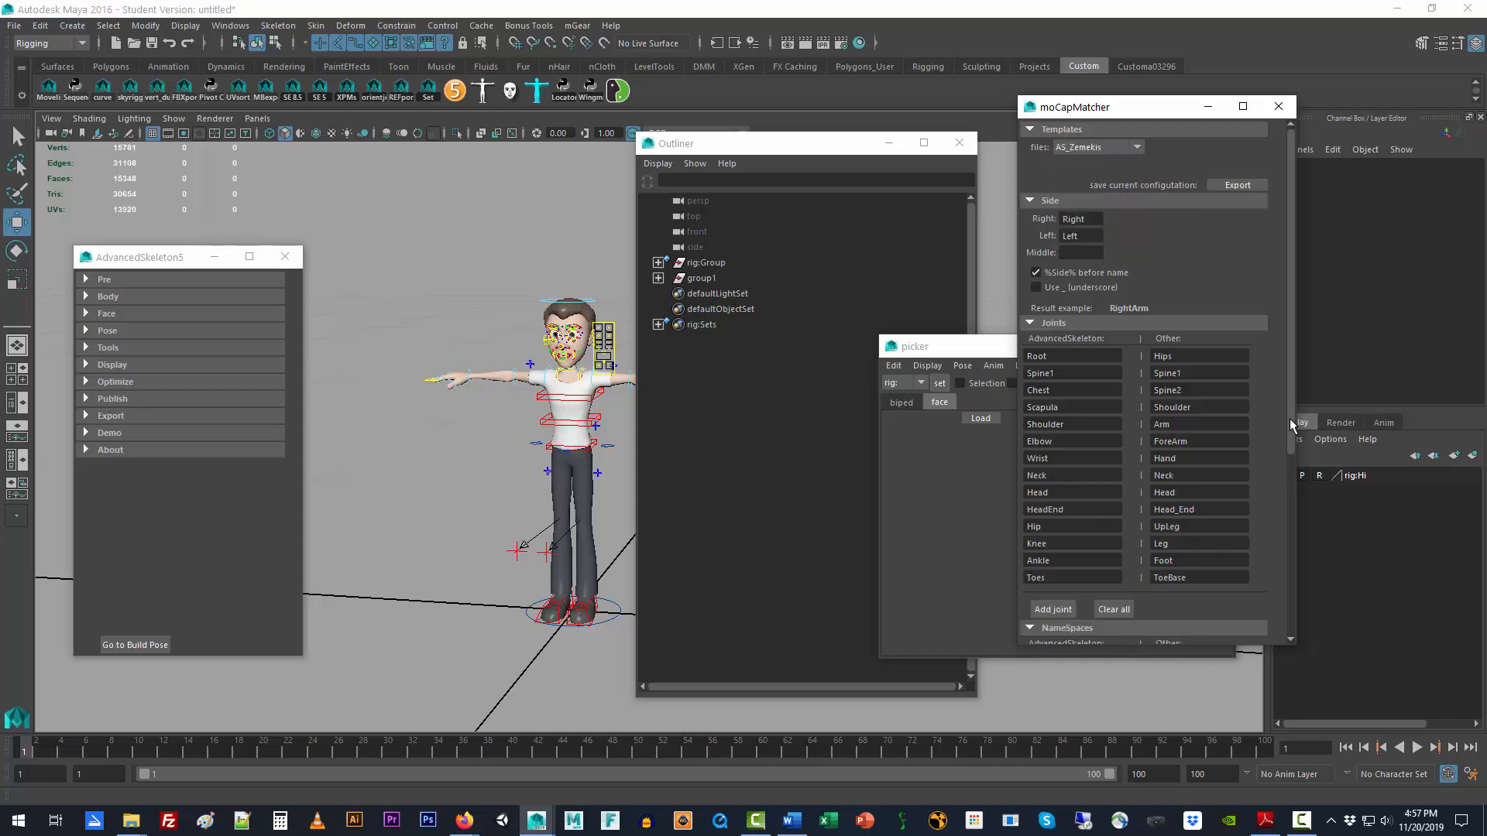
pyautogui.moveTo(1289, 418); pyautogui.dragTo(1298, 577)
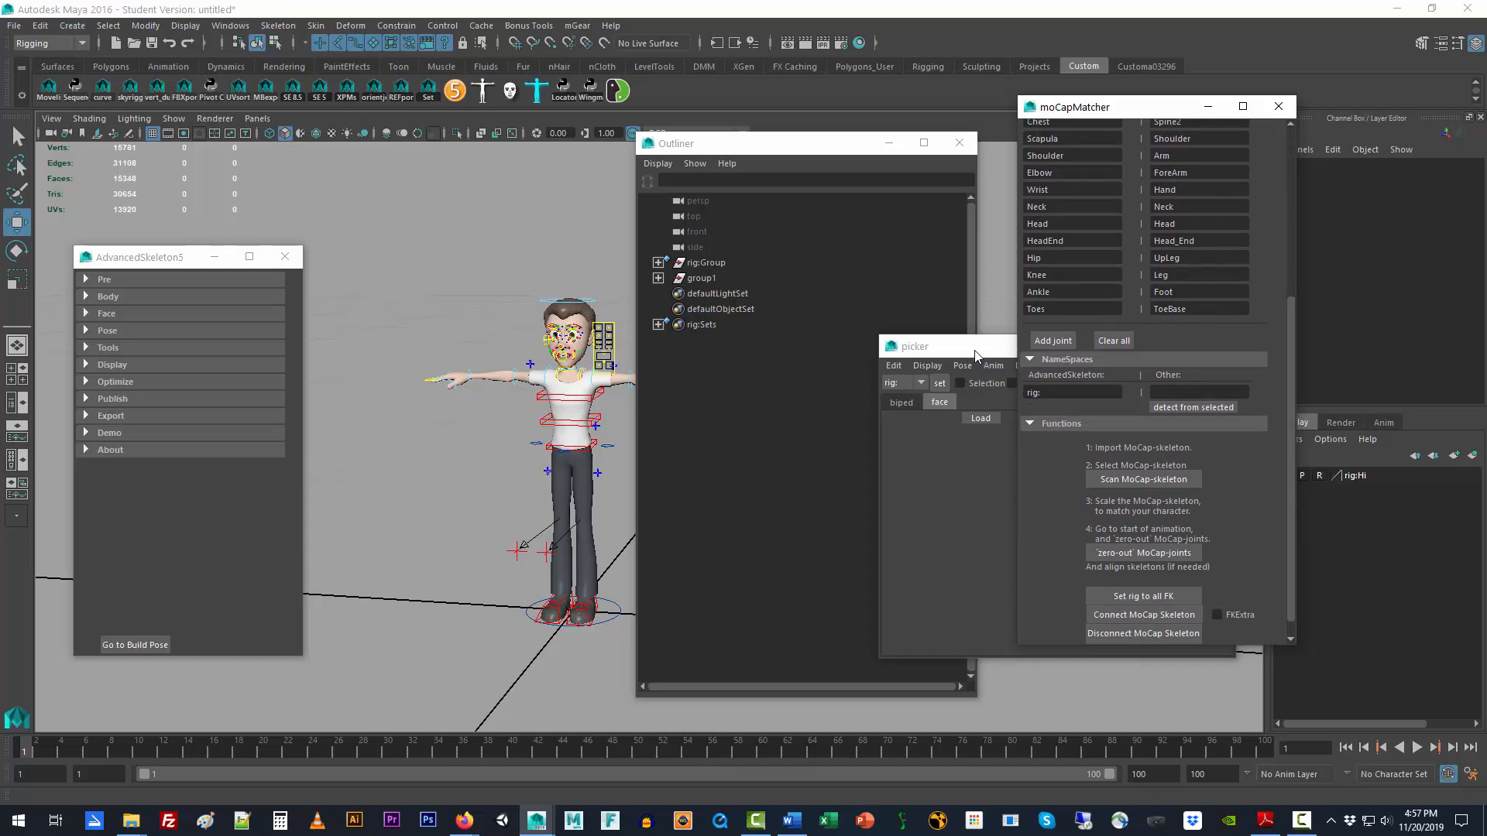
# - Clear the picker and AdvancedSkeleton5 windows out of the way, and move group1 along X toward the character, to about -12.7
pyautogui.moveTo(974, 350); pyautogui.dragTo(937, 359)
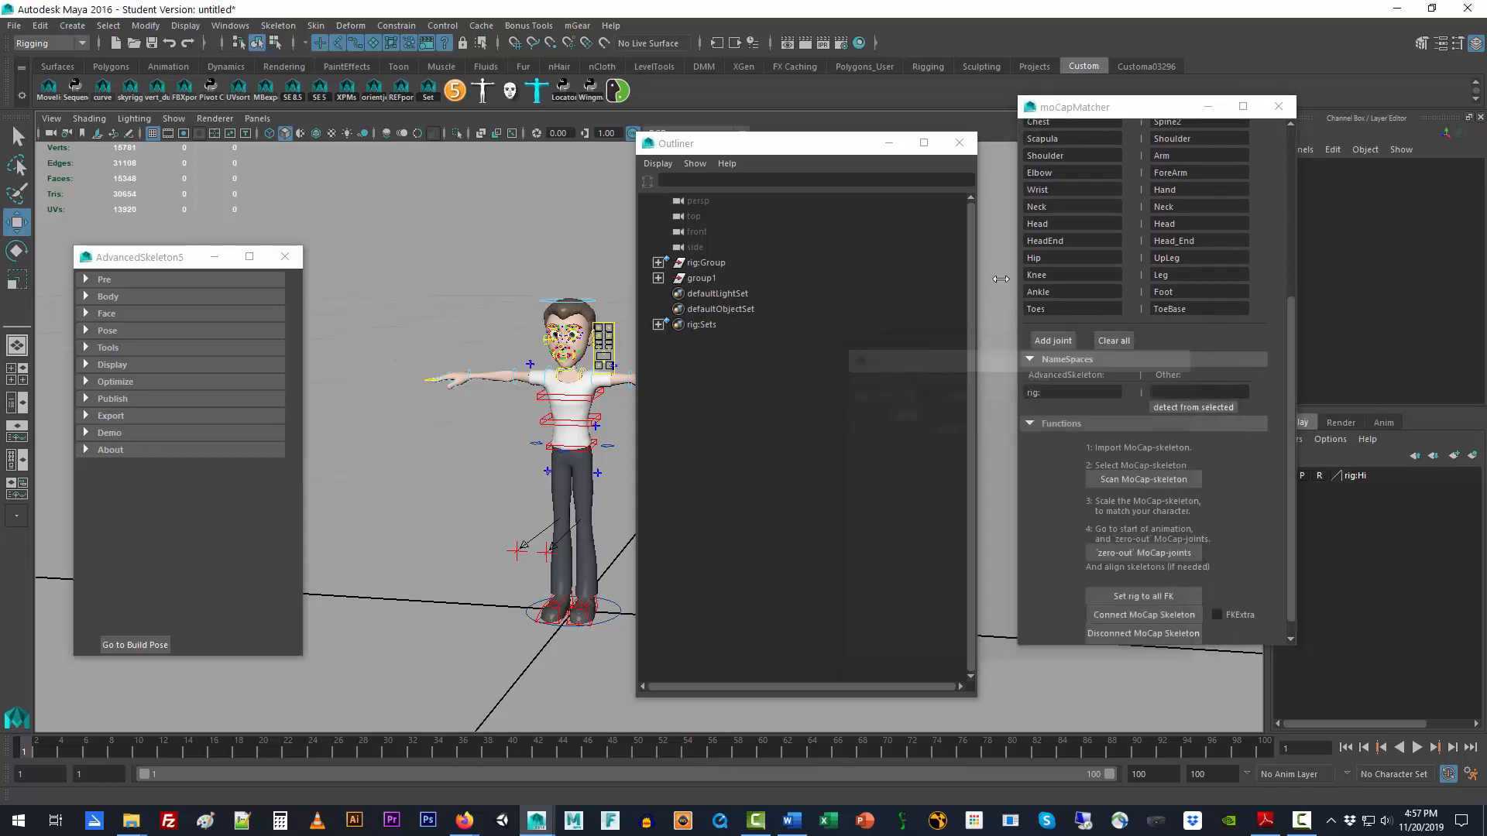
pyautogui.click(1181, 355)
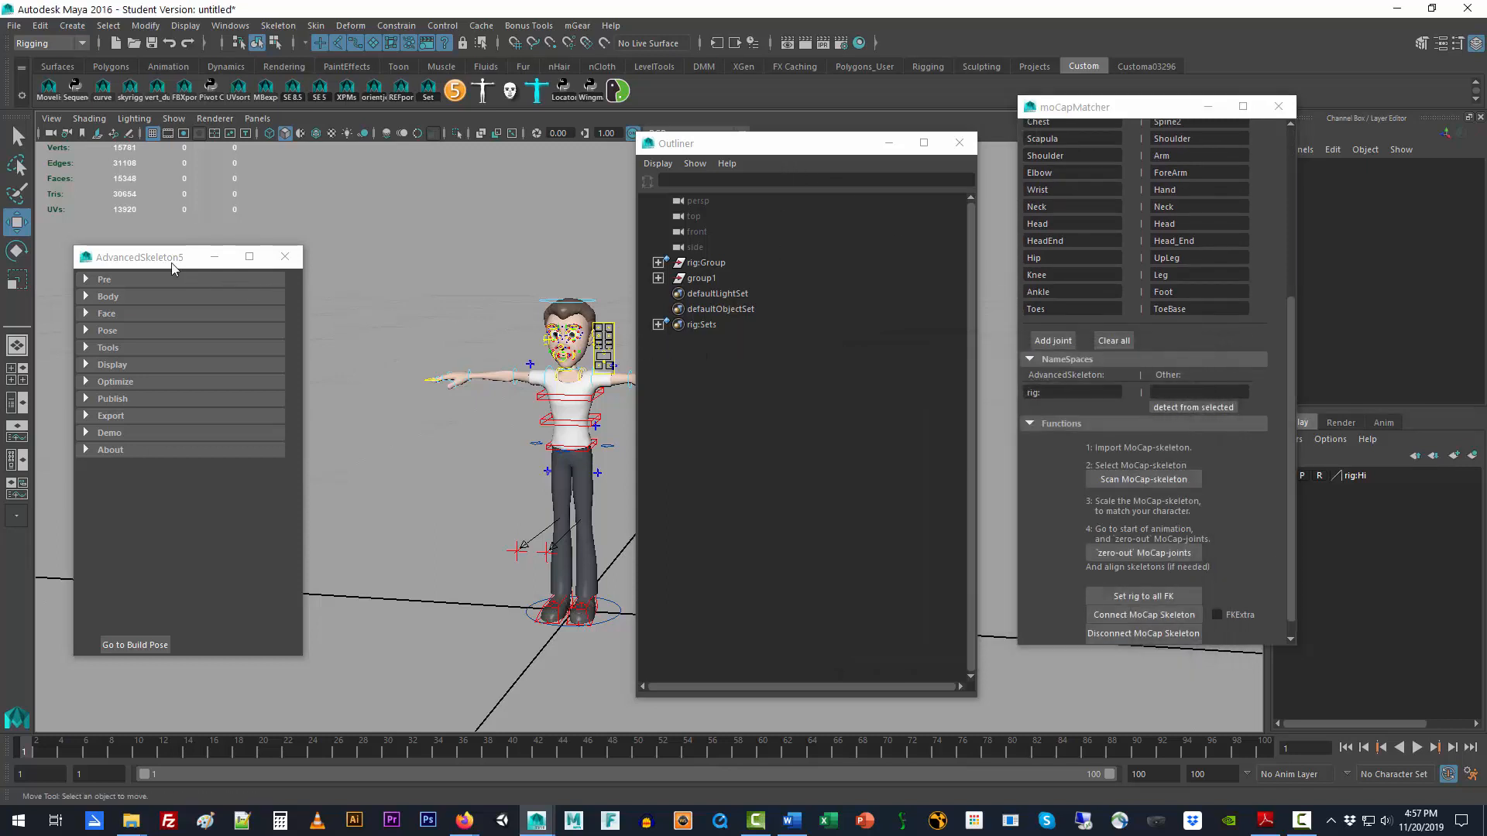
pyautogui.moveTo(172, 268); pyautogui.dragTo(151, 183)
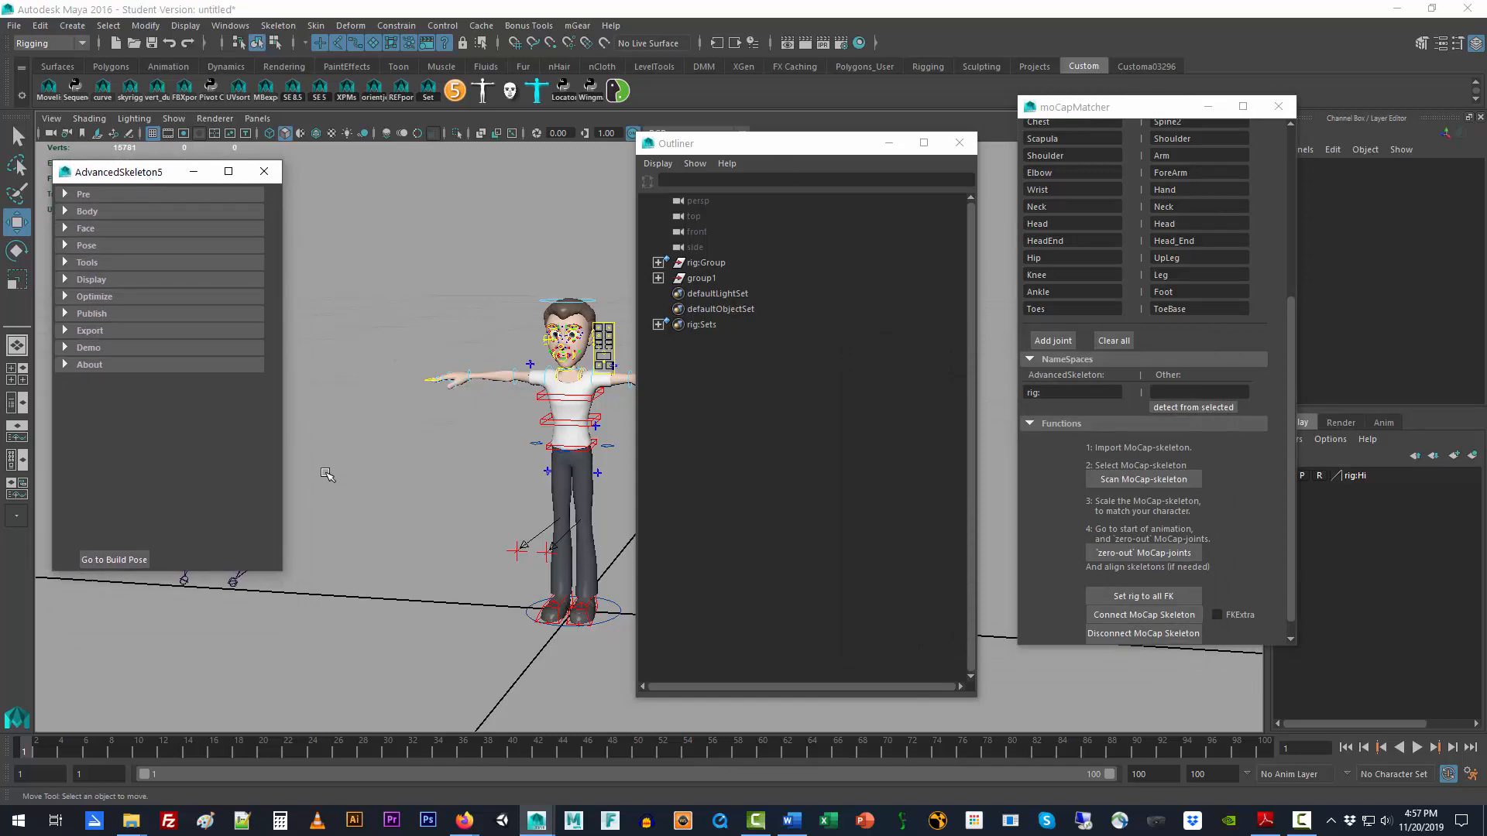
pyautogui.click(693, 281)
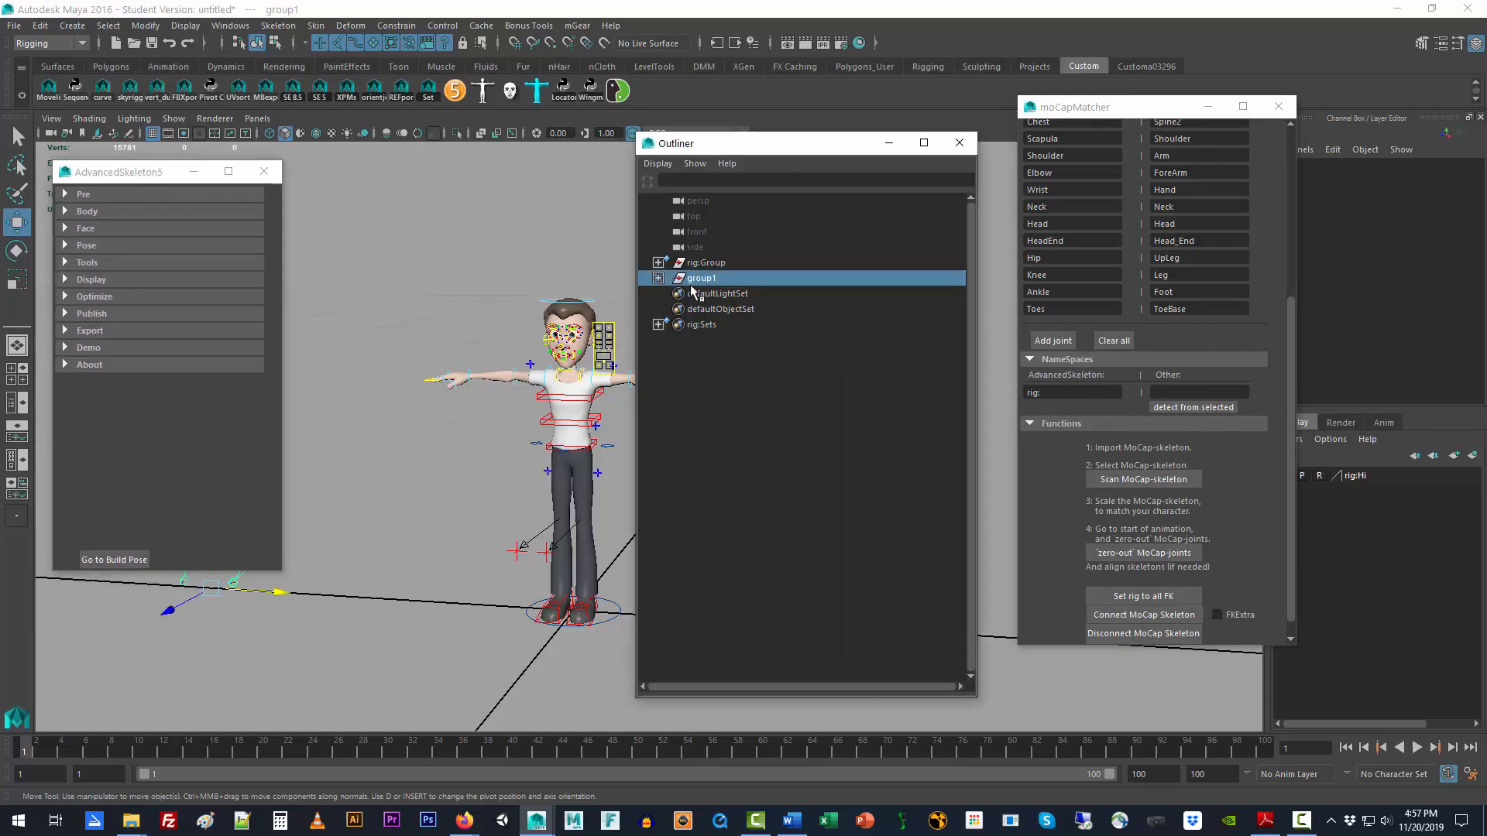
pyautogui.moveTo(281, 594); pyautogui.dragTo(432, 597)
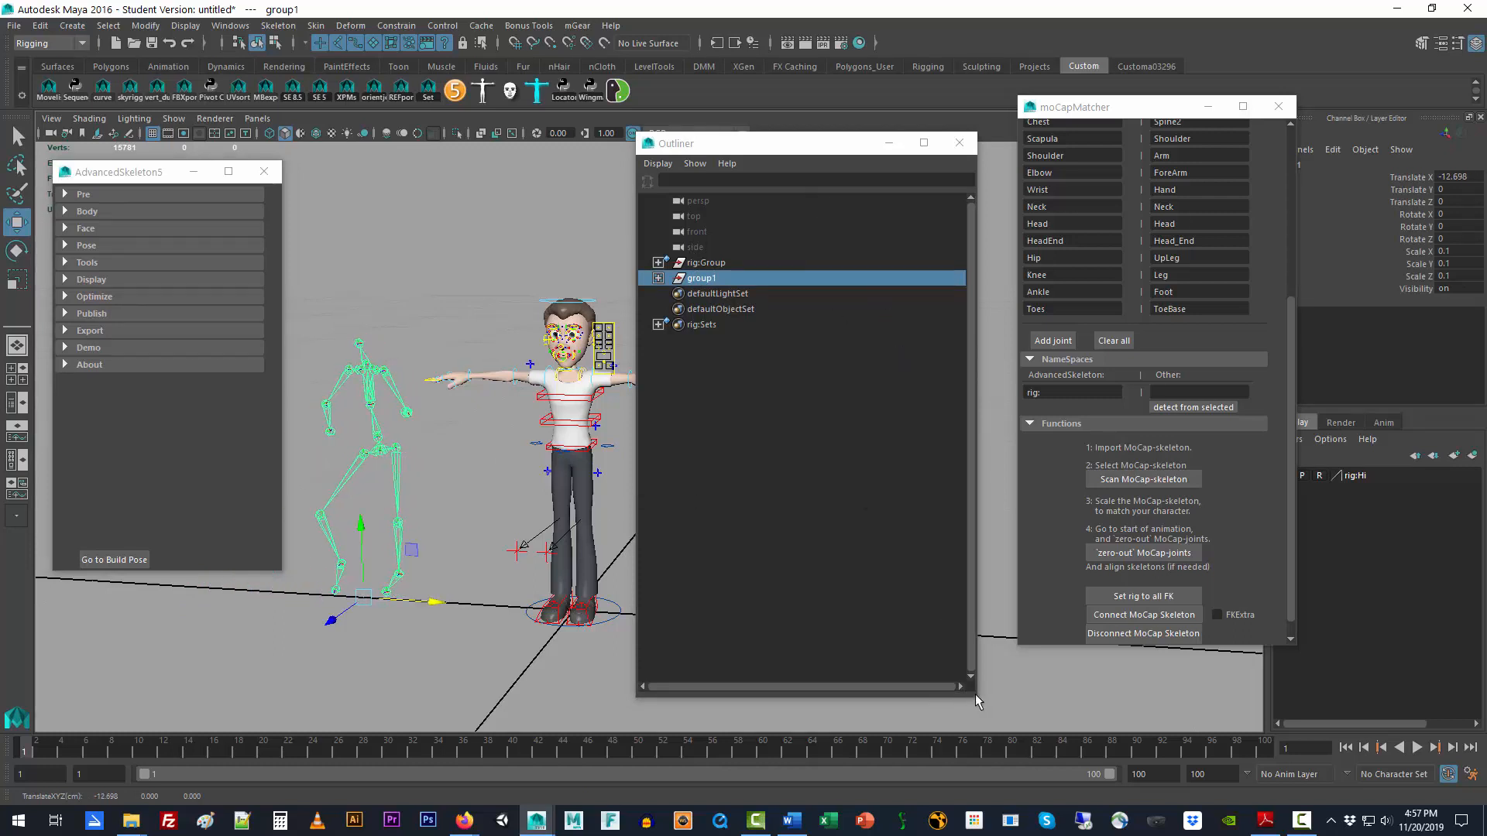
# - Shrink the Outliner and arrange it beside moCapMatcher so that neither covers the character rig
pyautogui.moveTo(978, 703); pyautogui.dragTo(906, 546)
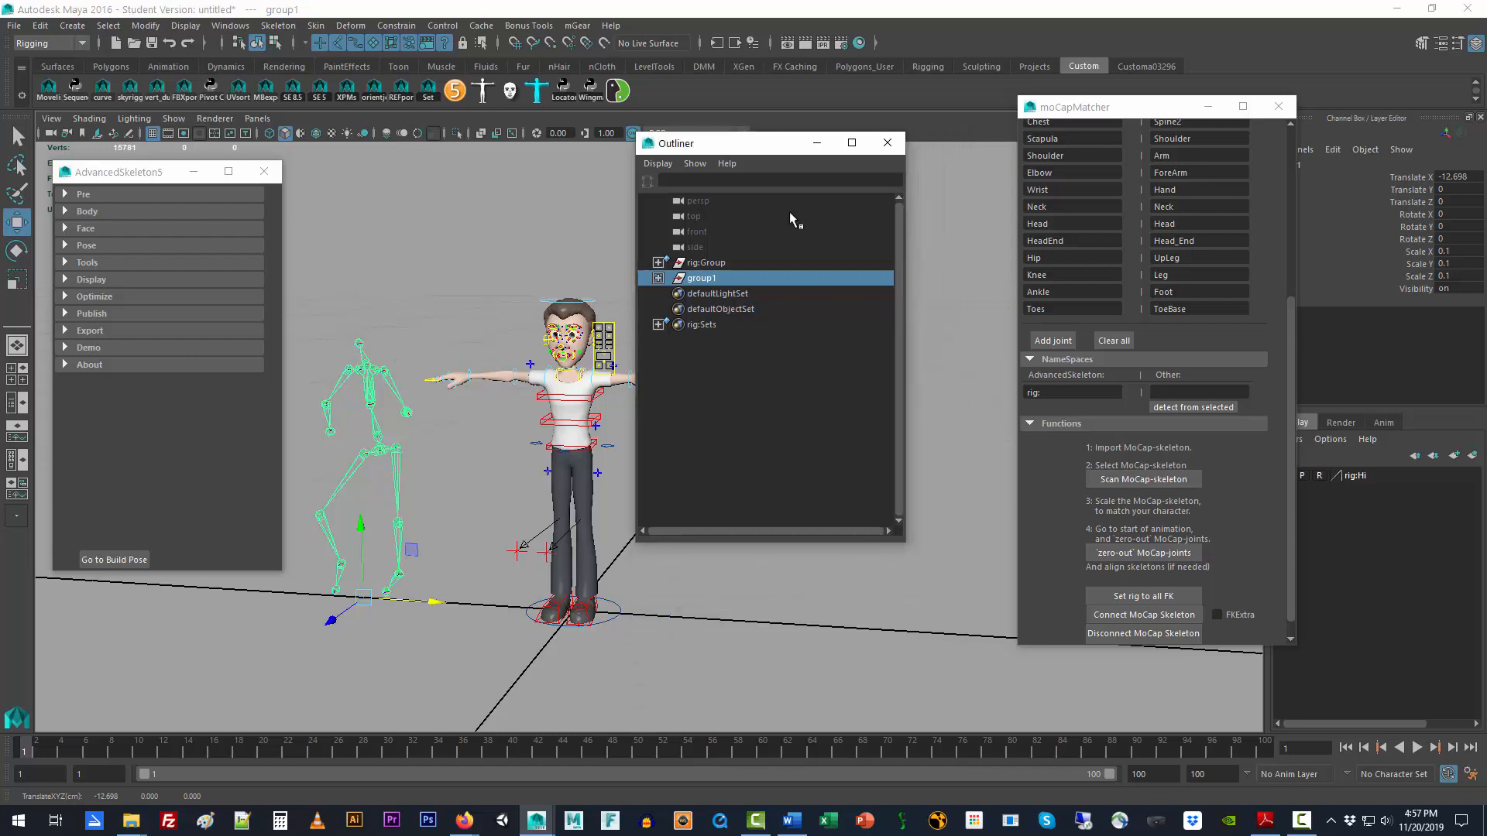
pyautogui.moveTo(744, 148); pyautogui.dragTo(825, 183)
pyautogui.moveTo(1052, 112); pyautogui.dragTo(1026, 96)
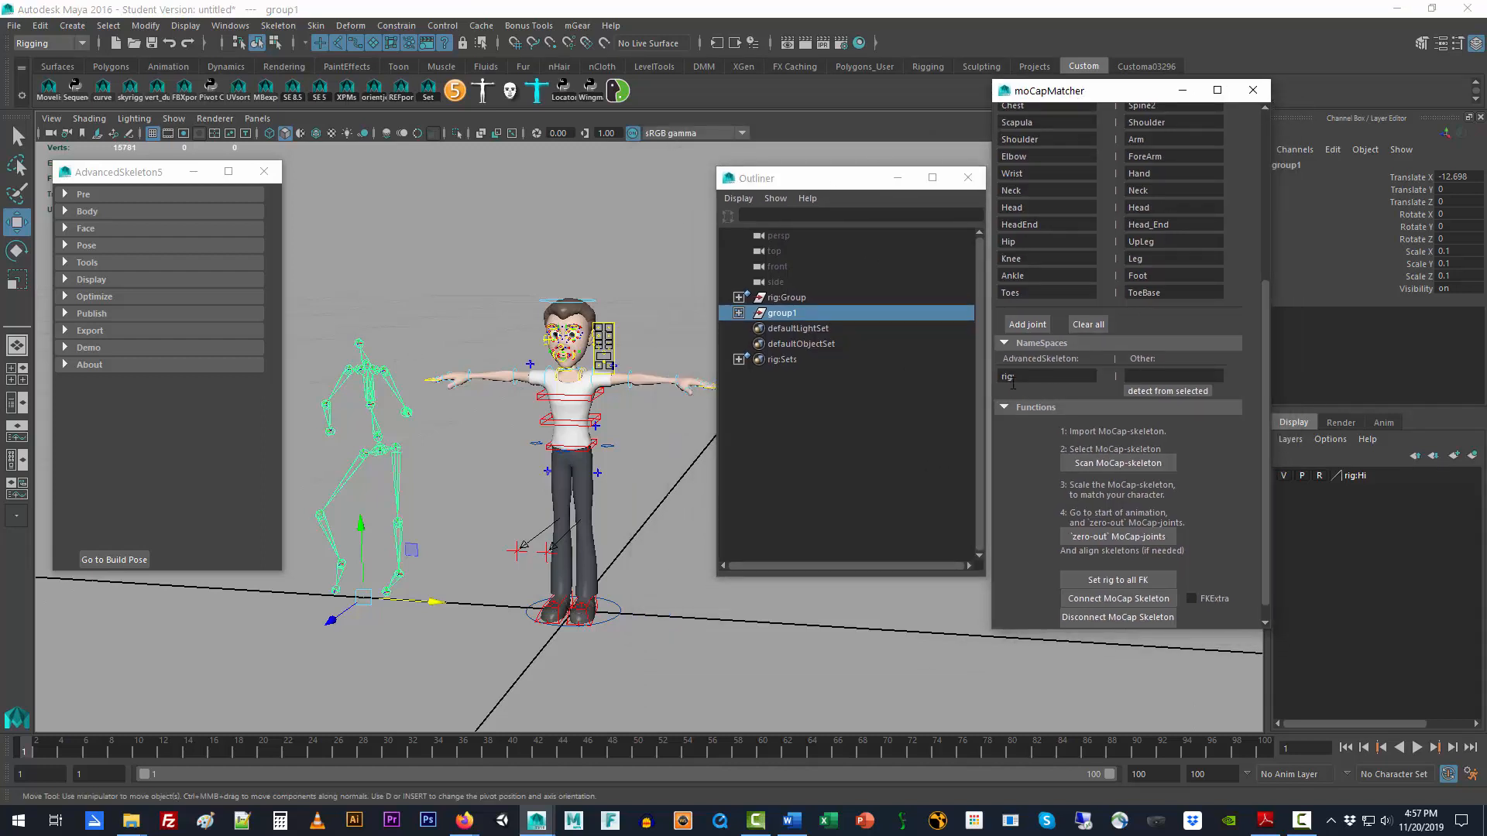
# - Select mocap:Hips under group1 and fill moCapMatcher's Other namespace by detecting it from the selection
pyautogui.click(740, 314)
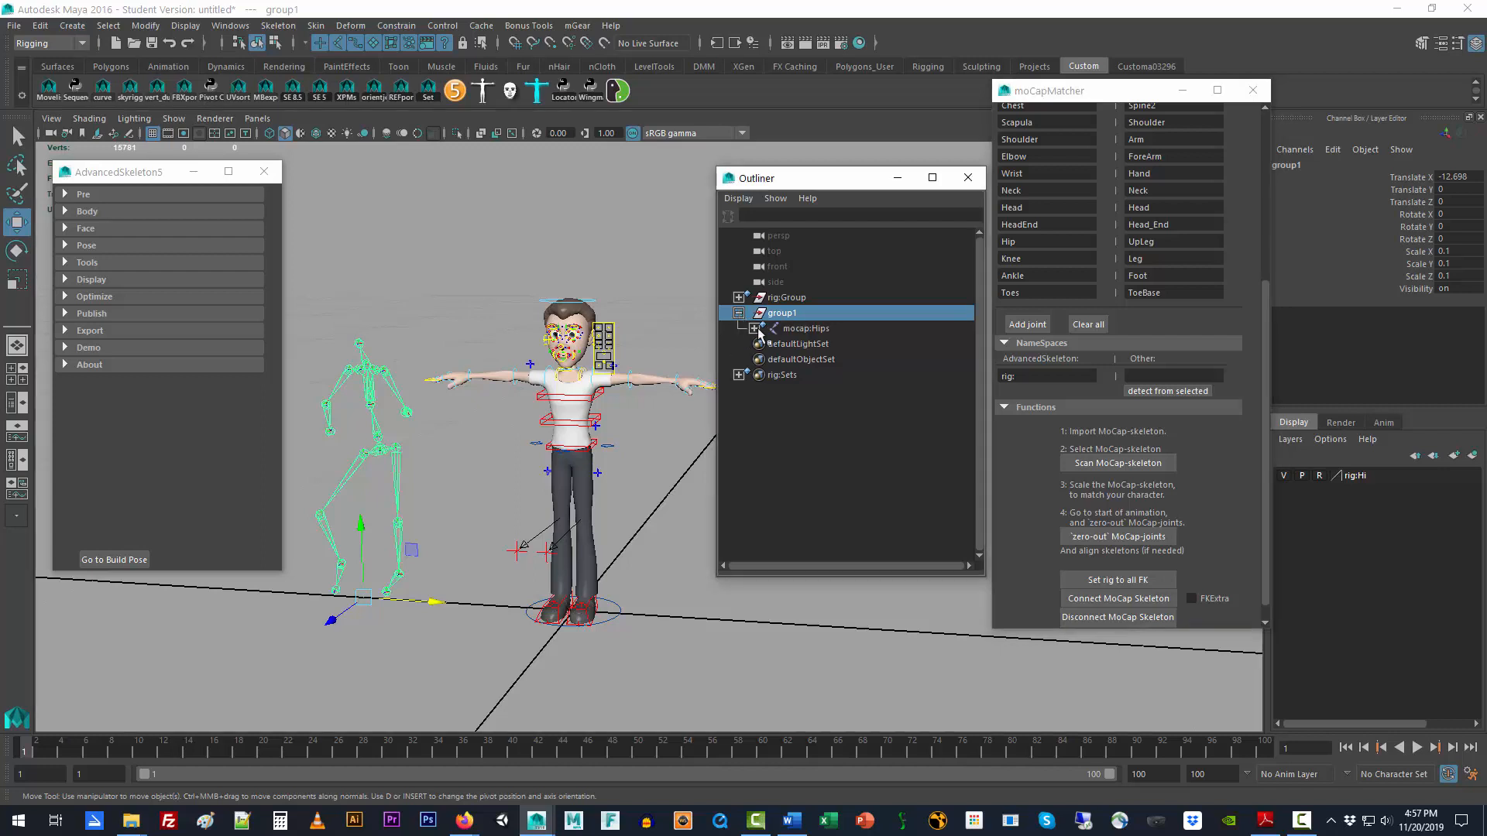
pyautogui.click(803, 329)
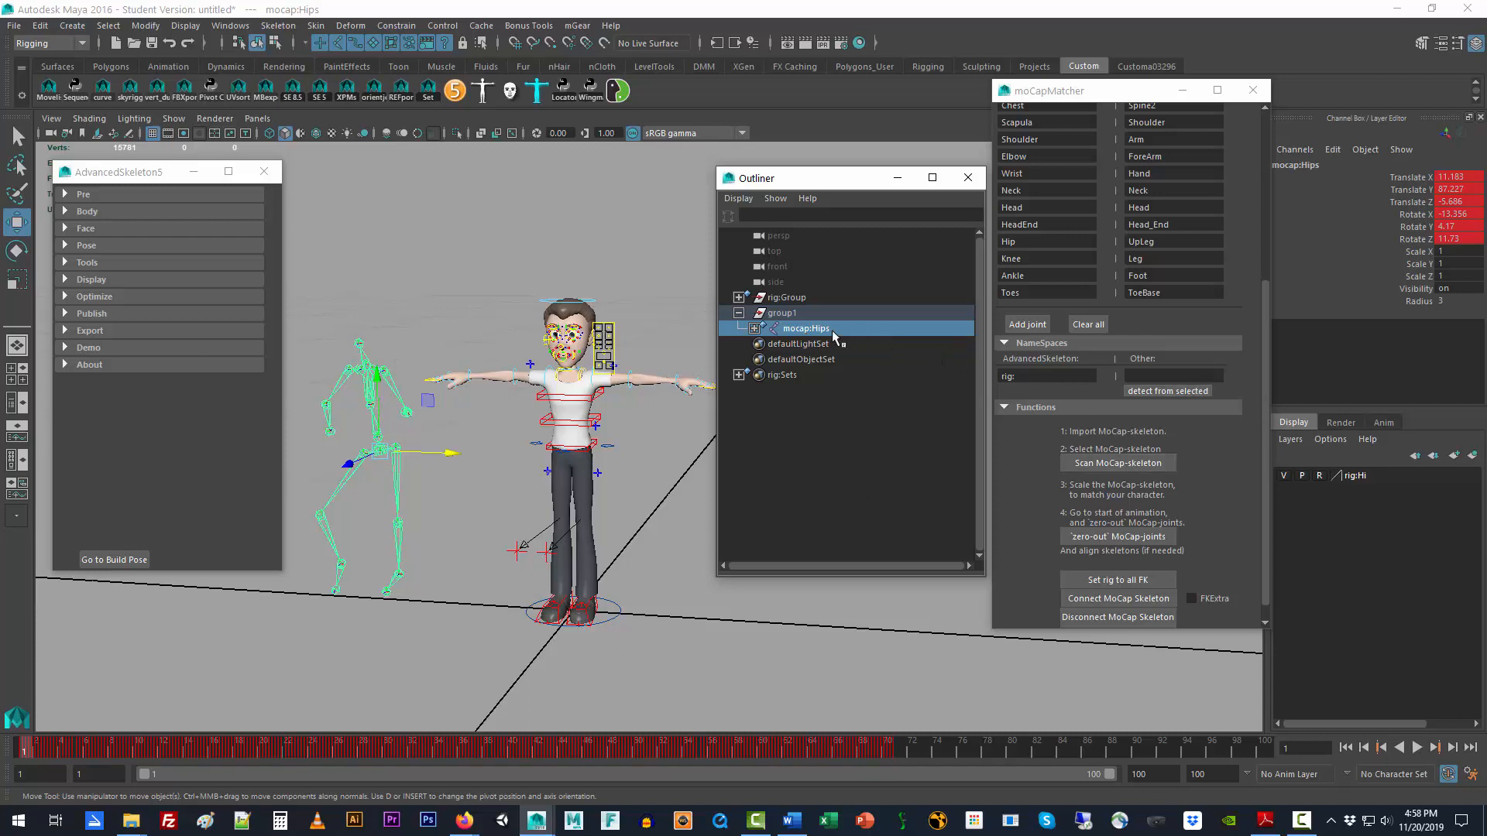
pyautogui.moveTo(1264, 369); pyautogui.dragTo(1273, 209)
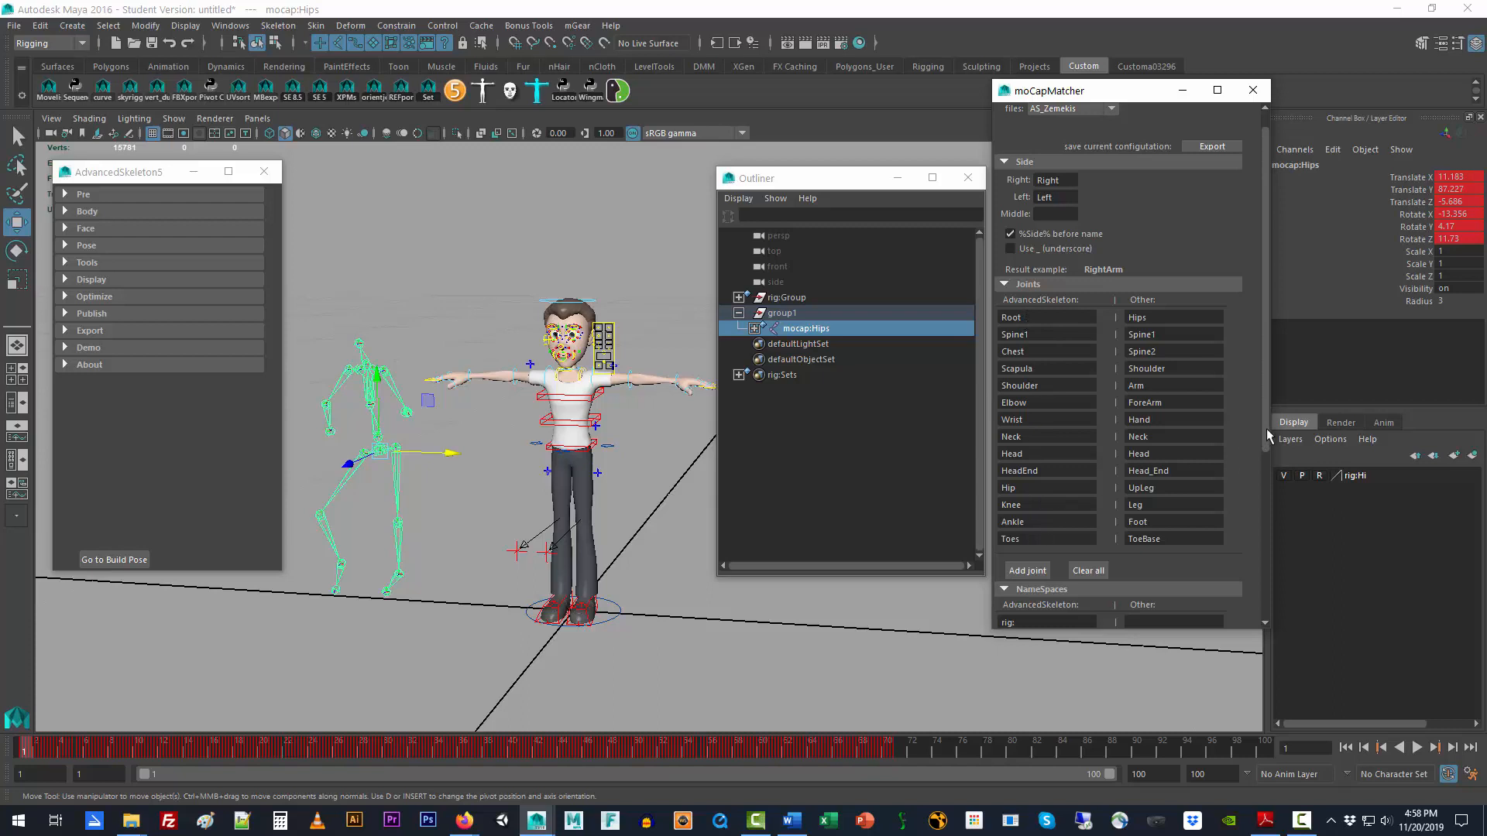
pyautogui.moveTo(1266, 429); pyautogui.dragTo(1266, 503)
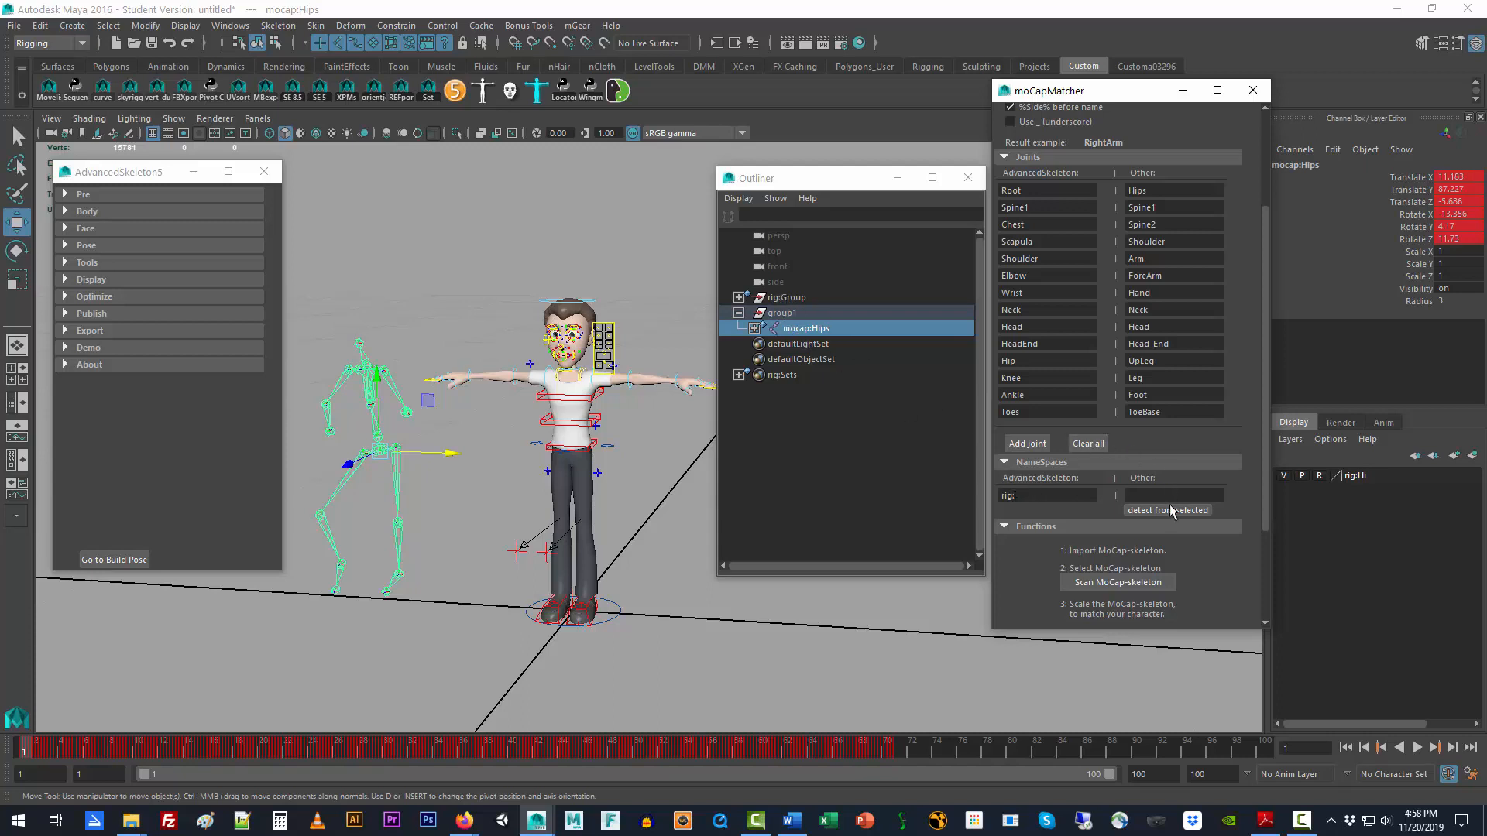
pyautogui.moveTo(1265, 423); pyautogui.dragTo(1268, 344)
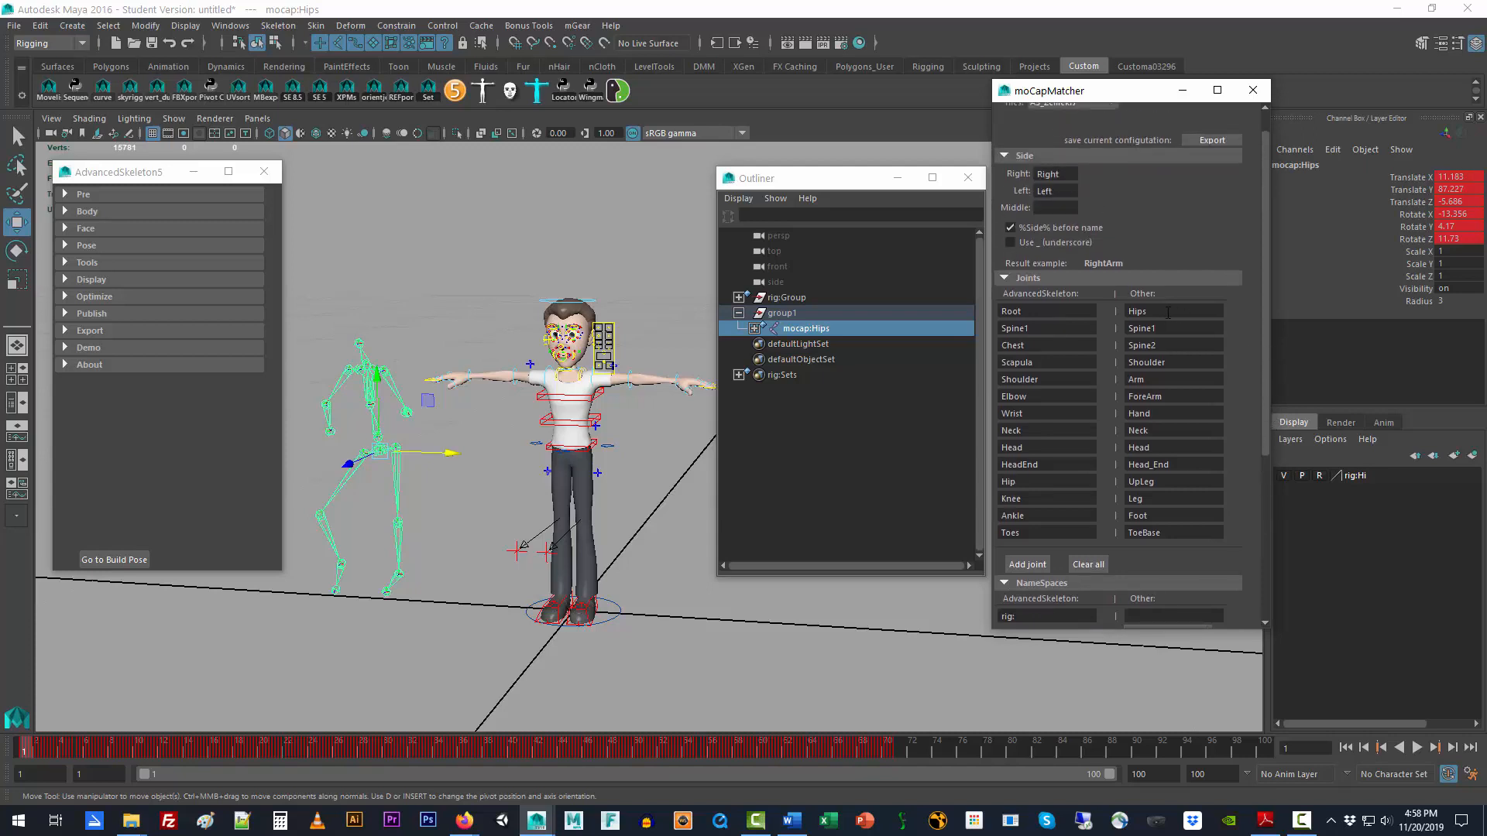
pyautogui.moveTo(1265, 432); pyautogui.dragTo(1271, 545)
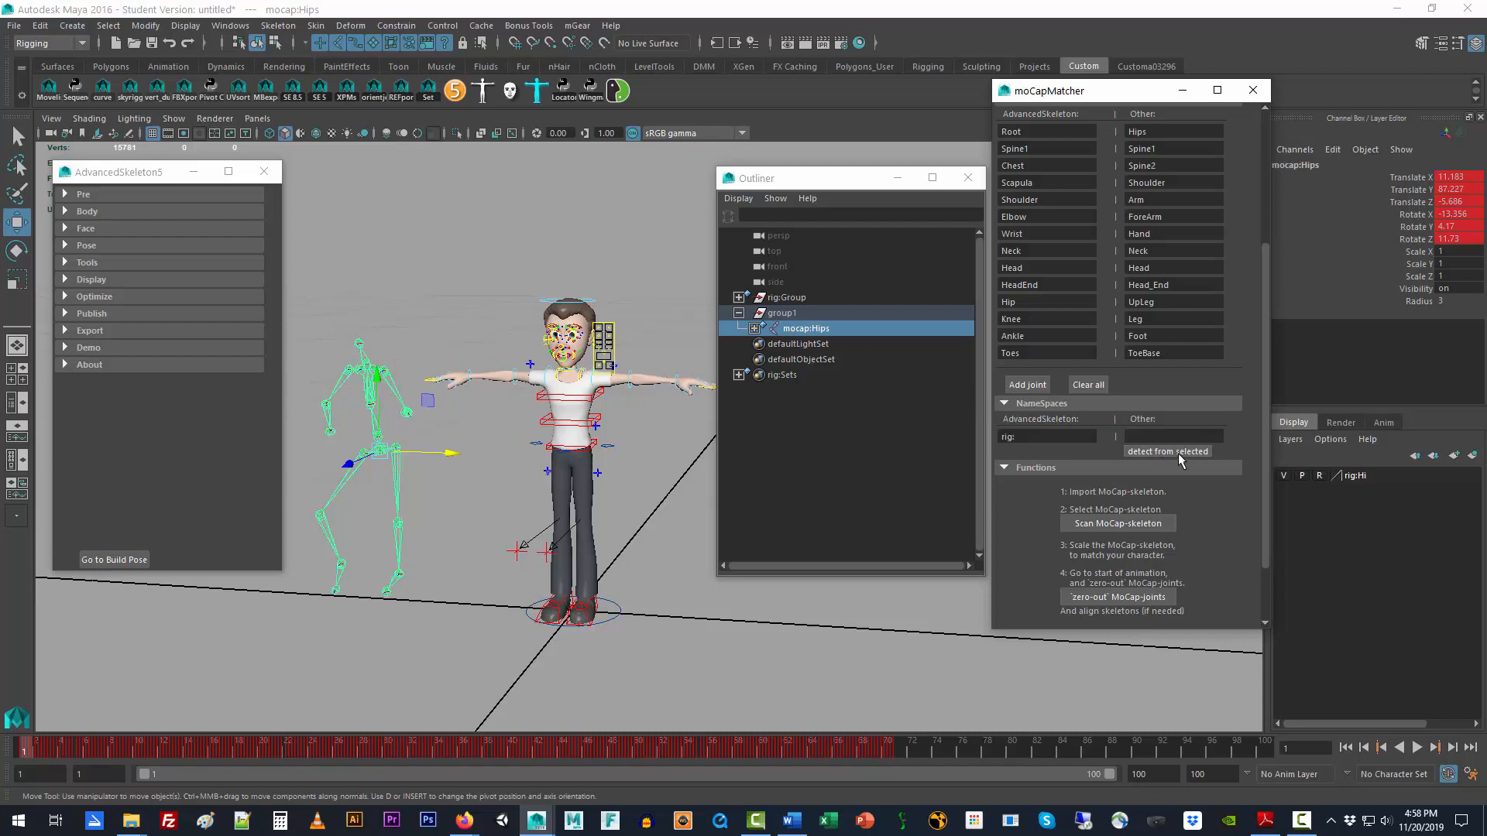
pyautogui.click(1170, 452)
# - Set the current time to frame 0, with moCapMatcher's skeleton matching functions in view
pyautogui.moveTo(1267, 494); pyautogui.dragTo(1279, 581)
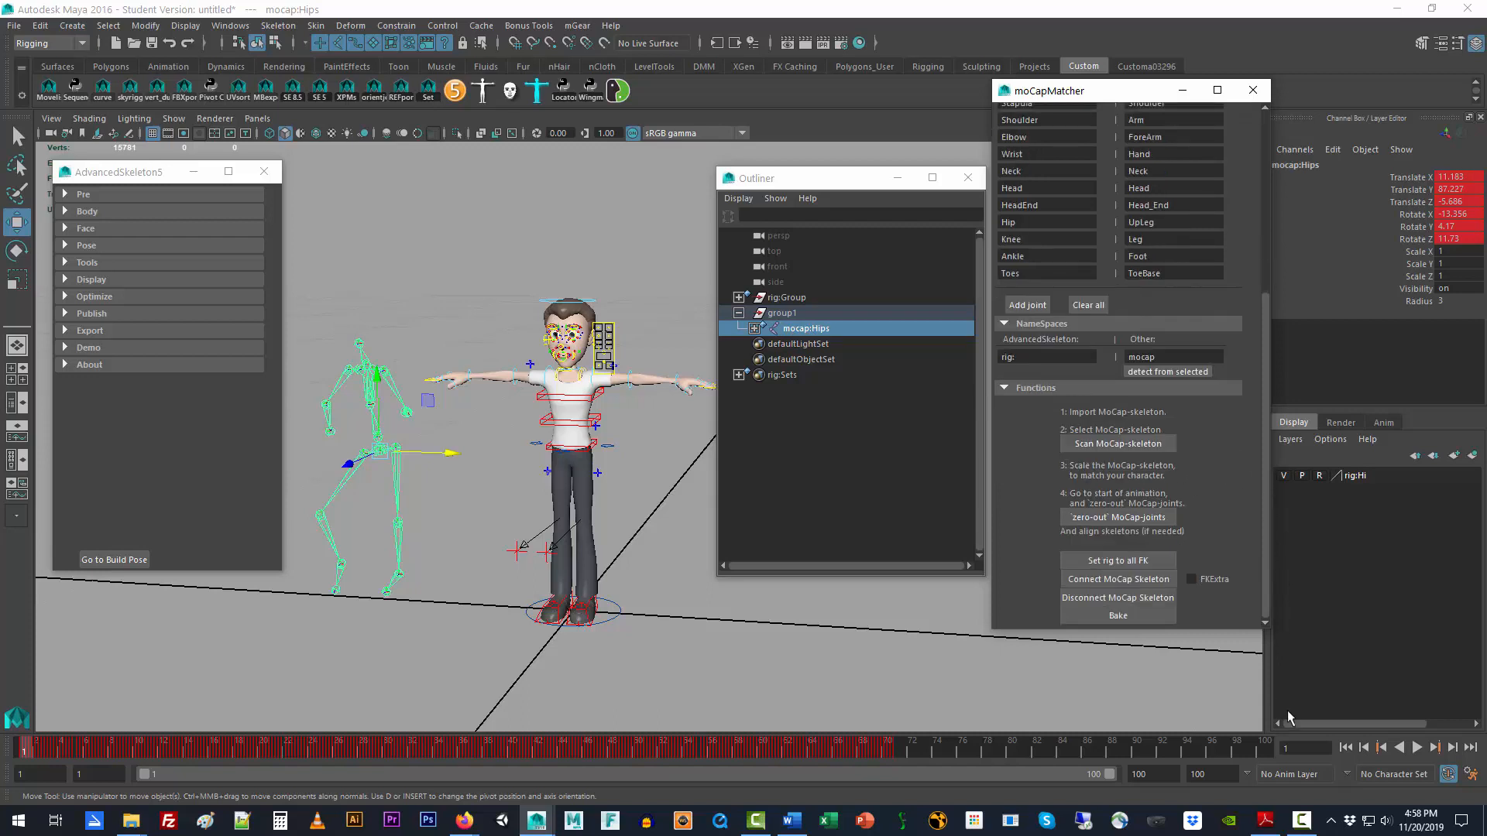
pyautogui.click(1306, 746)
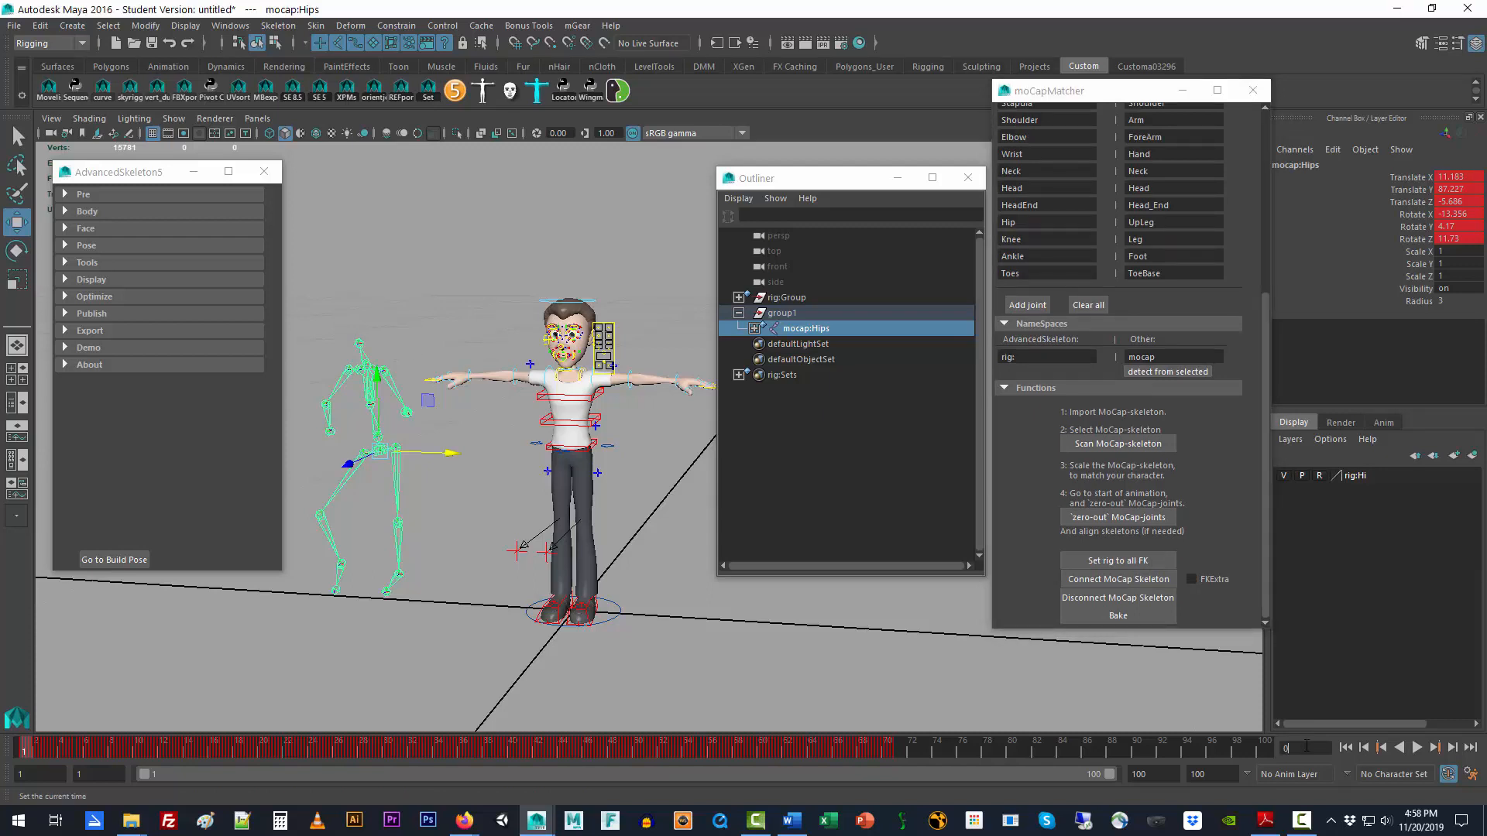
pyautogui.write('0')
pyautogui.press('Return')
pyautogui.click(1300, 820)
pyautogui.click(1178, 591)
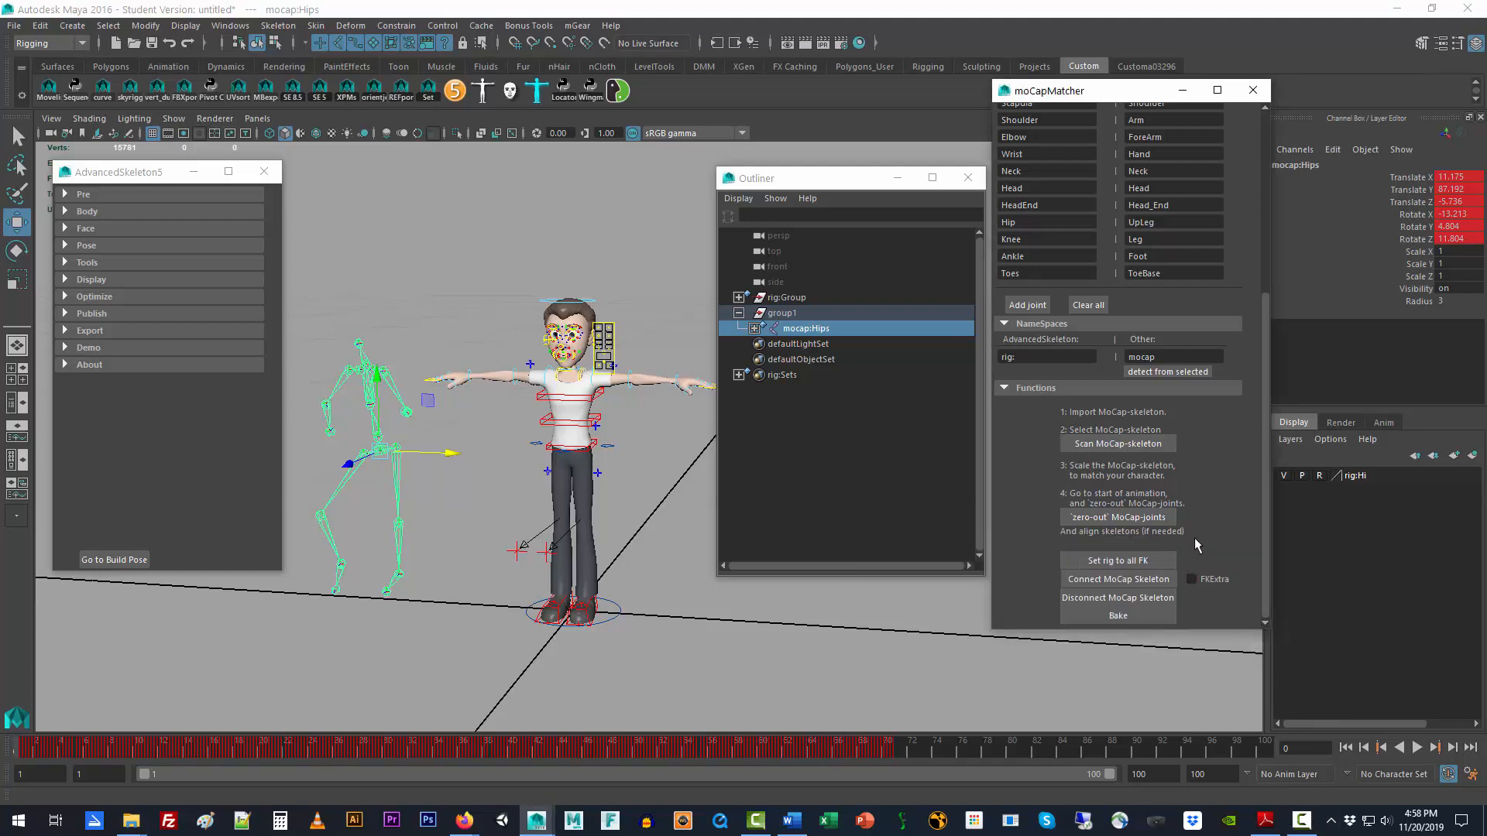
# - Scan the mocap skeleton and zero out its joints in moCapMatcher, and shift the AdvancedSkeleton5 window away from the skeleton
pyautogui.click(1115, 444)
pyautogui.click(1112, 443)
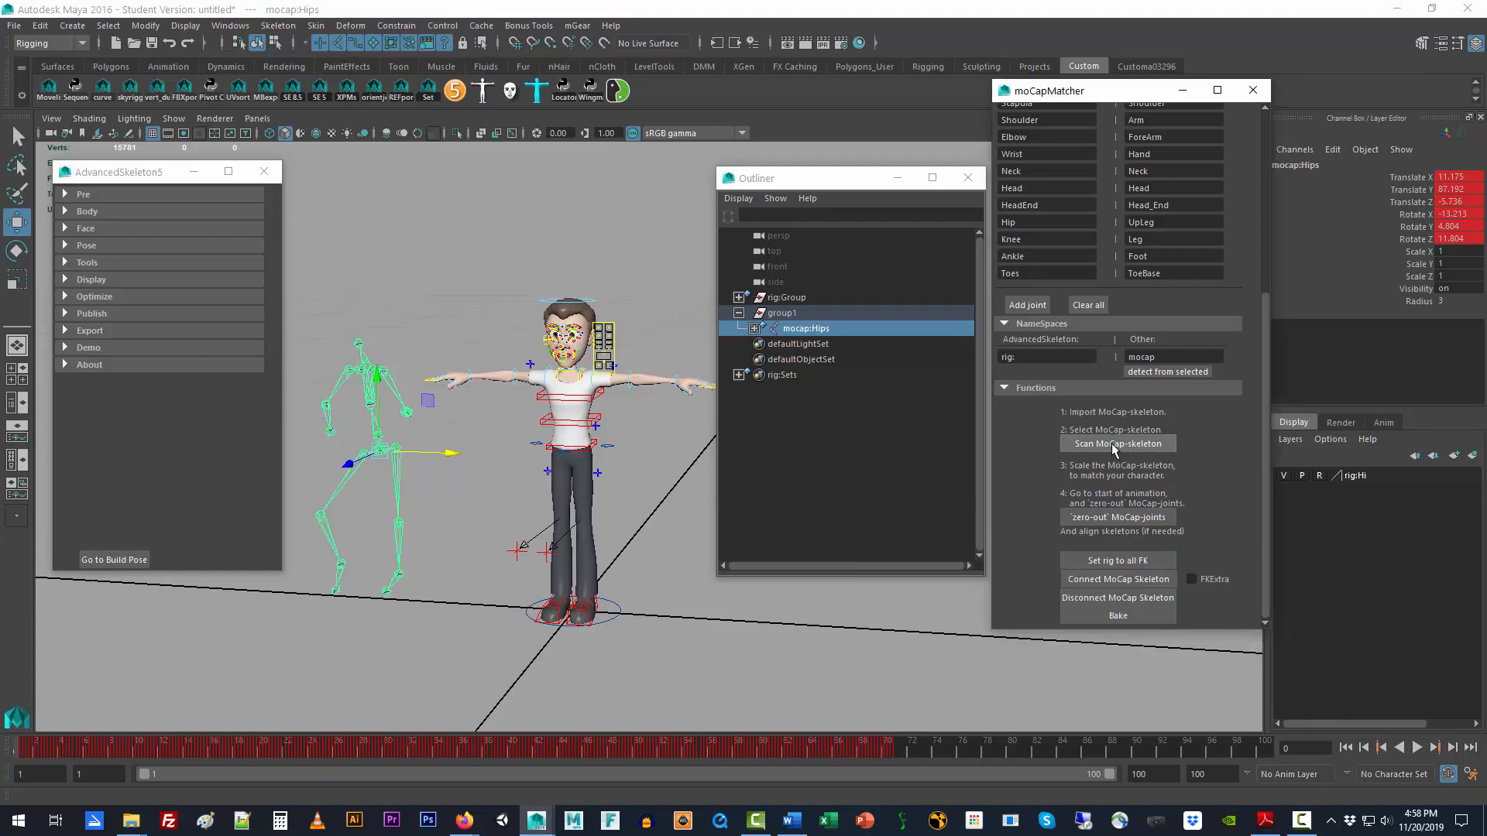
pyautogui.click(1122, 517)
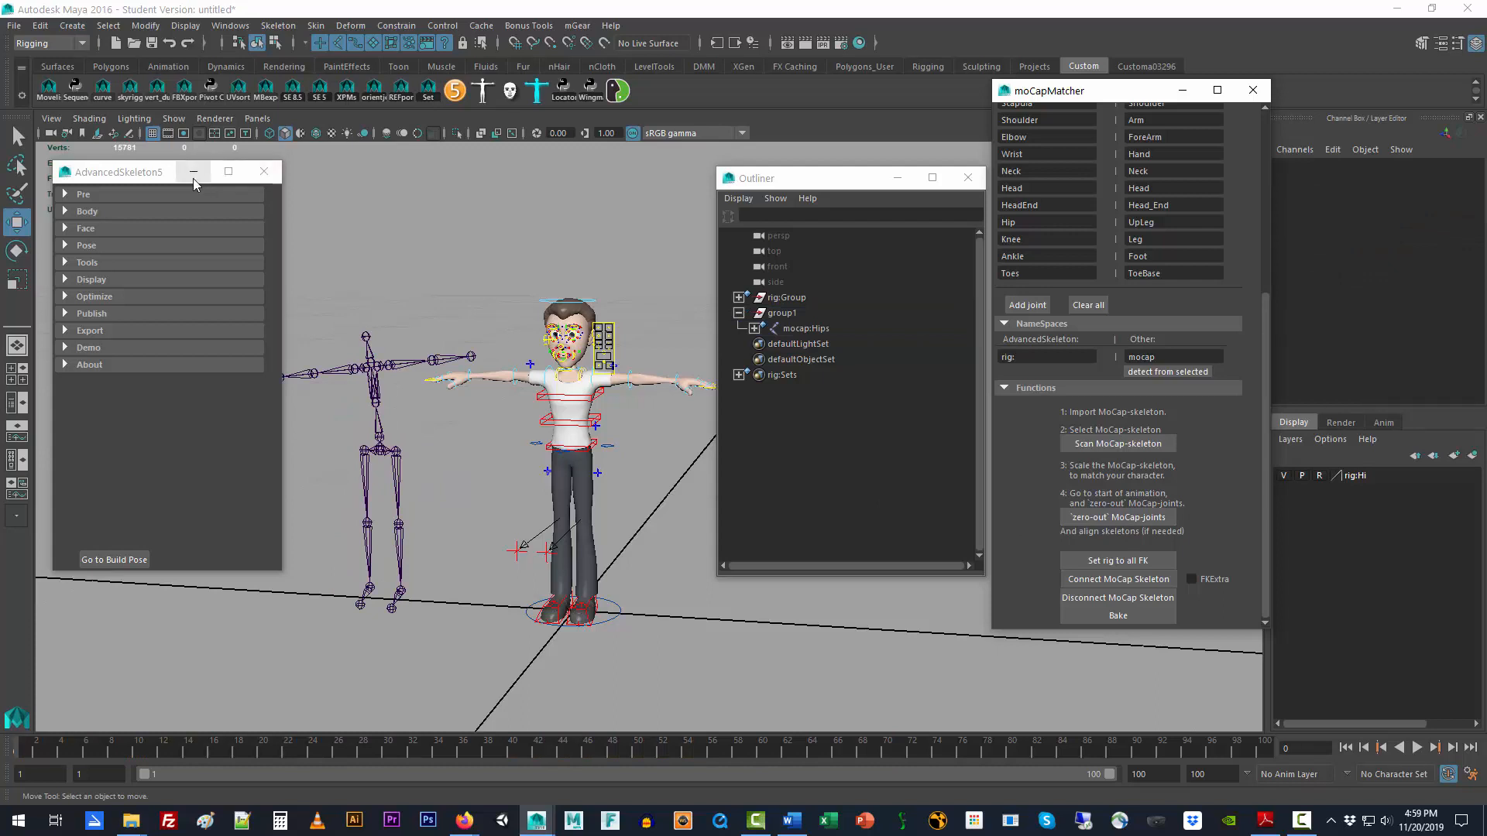
pyautogui.moveTo(133, 175); pyautogui.dragTo(56, 220)
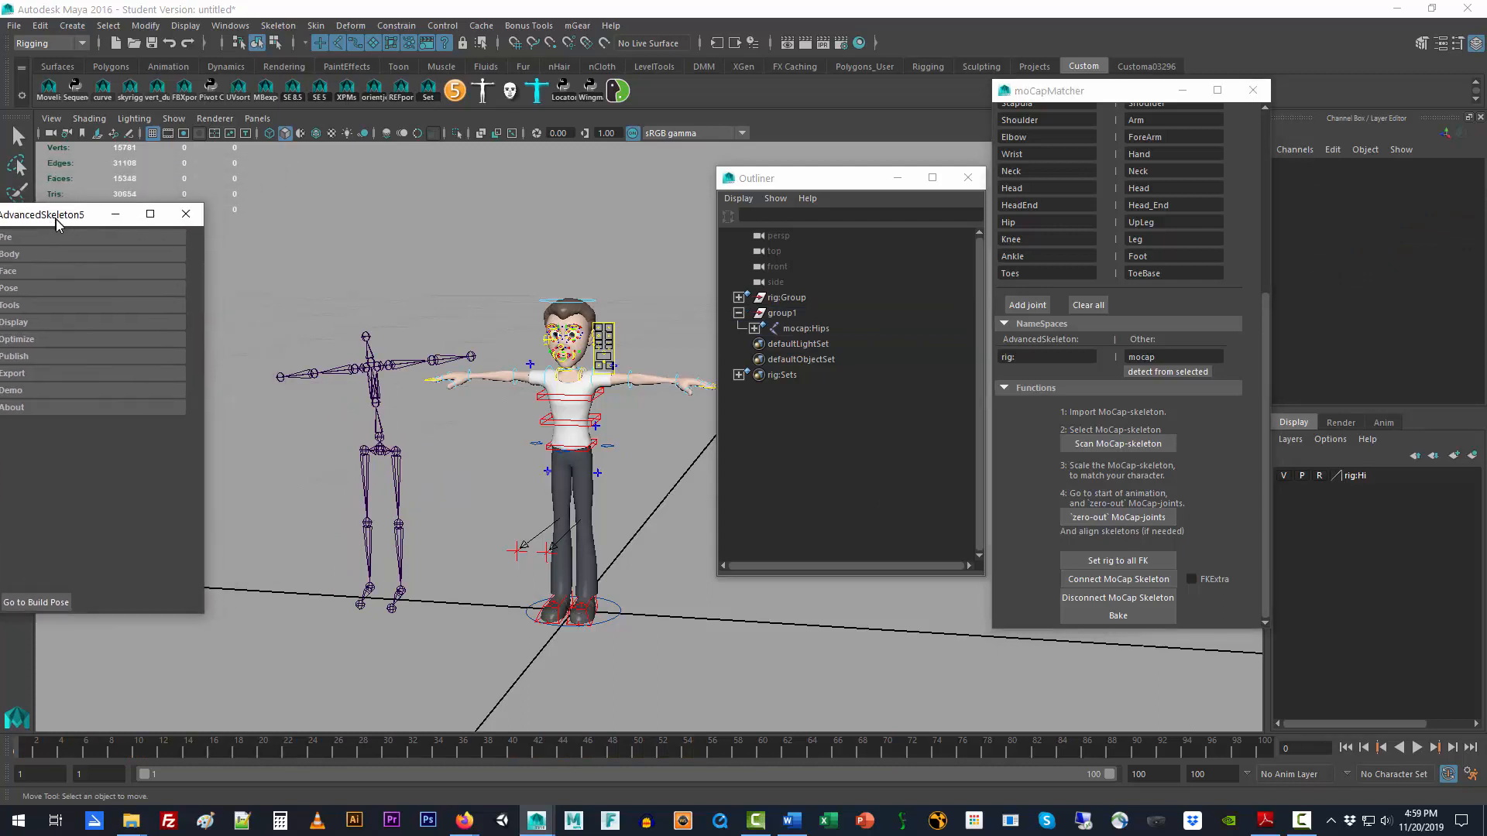
# - Select mocap:Spine, set its Rotate X, Y and Z to 0 to straighten the torso, and clear the selection
pyautogui.click(375, 390)
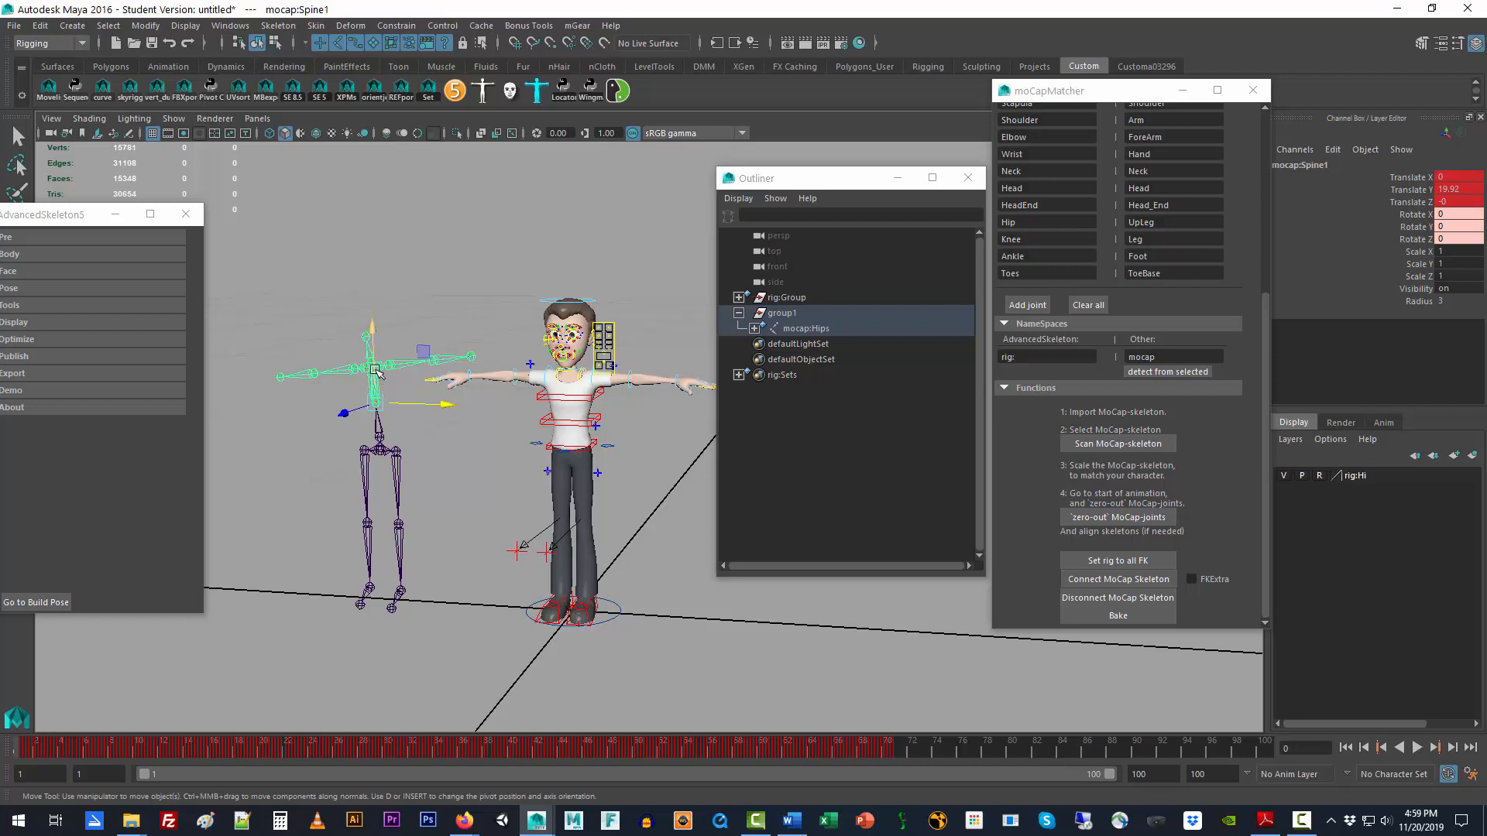
pyautogui.click(341, 341)
pyautogui.click(369, 354)
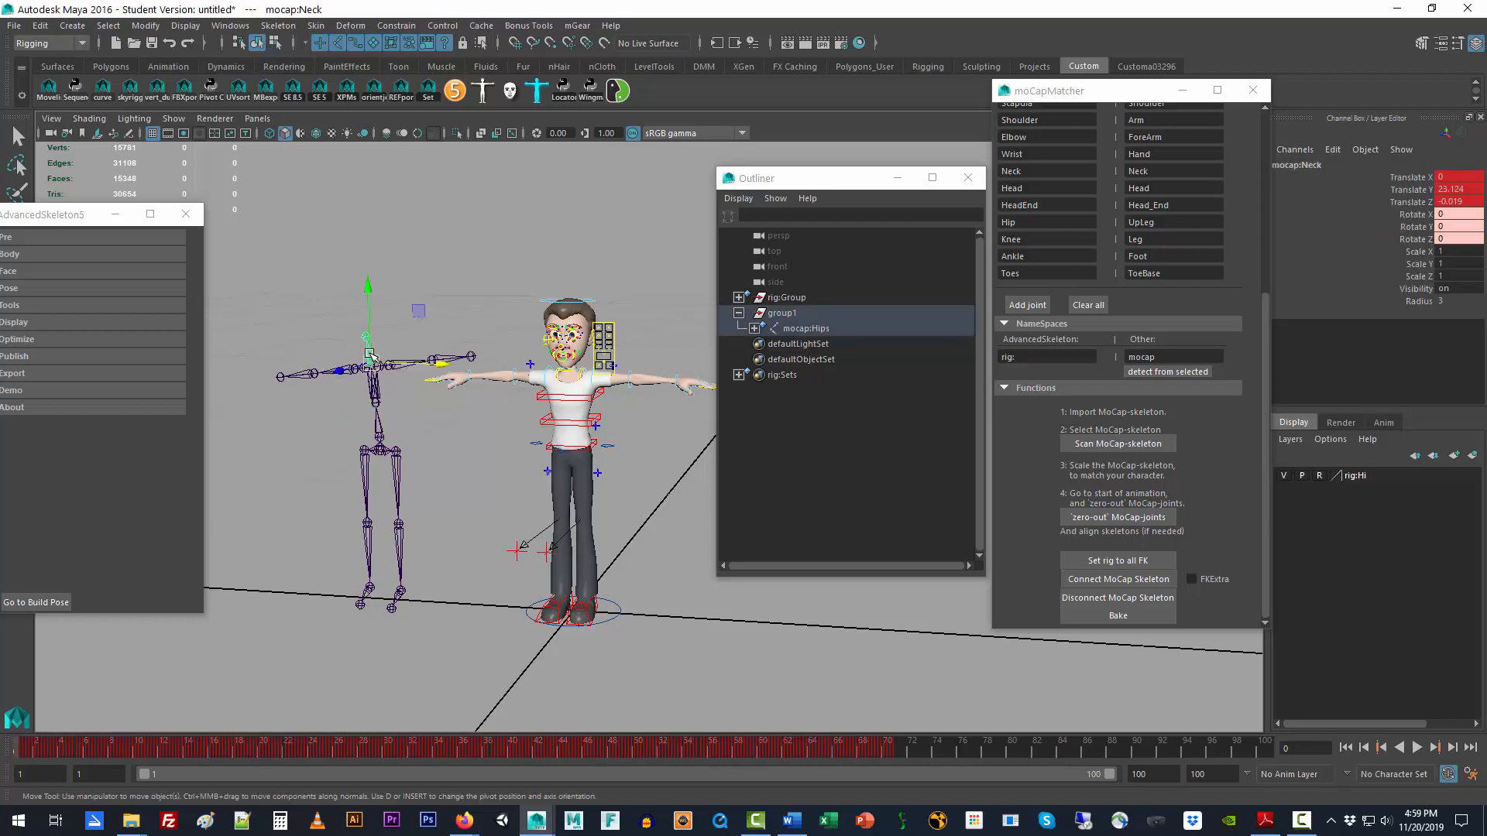
pyautogui.press('Up')
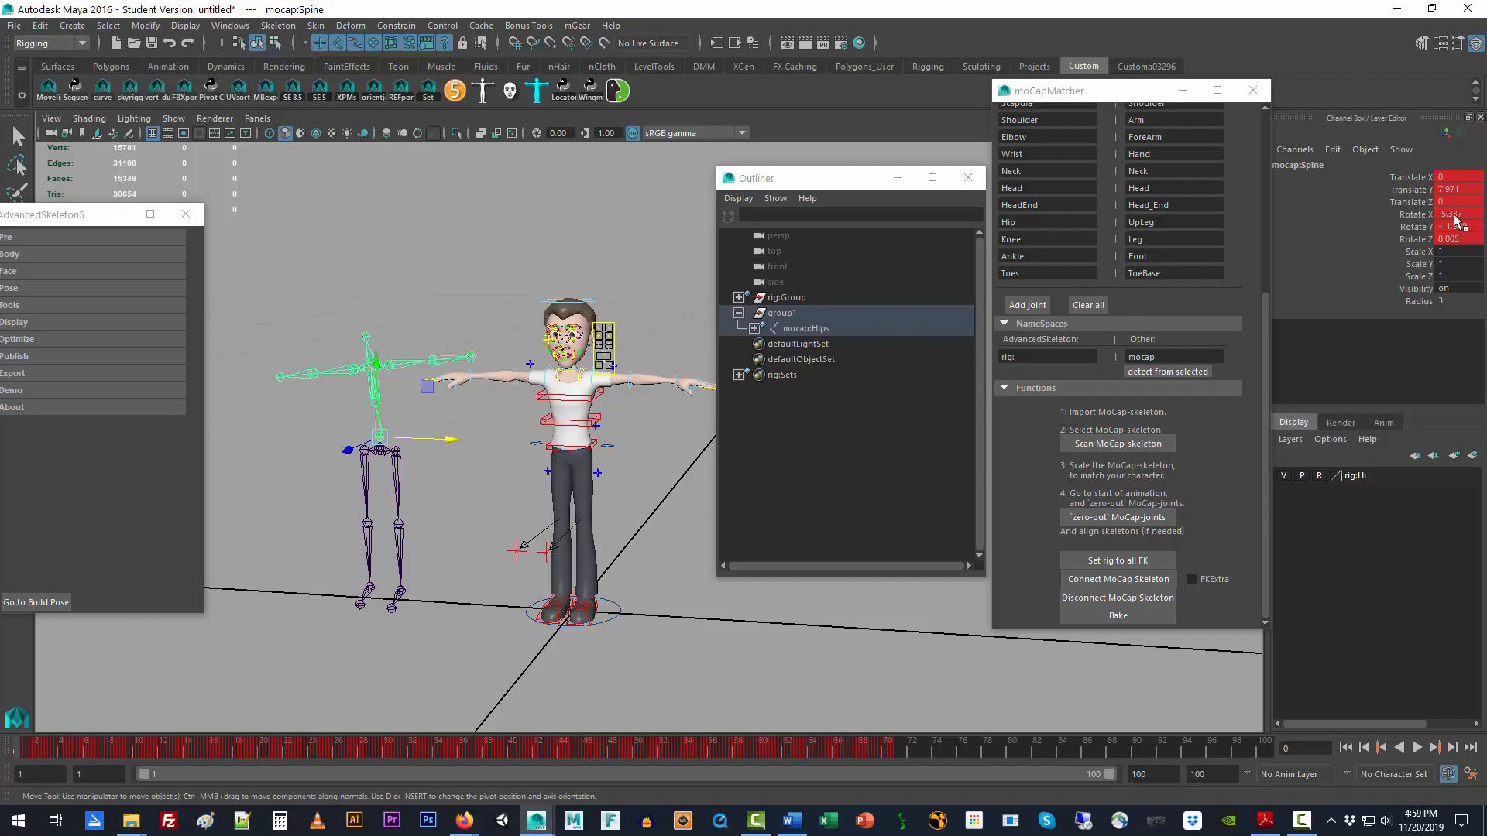
pyautogui.moveTo(1446, 214); pyautogui.dragTo(1462, 241)
pyautogui.doubleClick(1460, 239)
pyautogui.write('0')
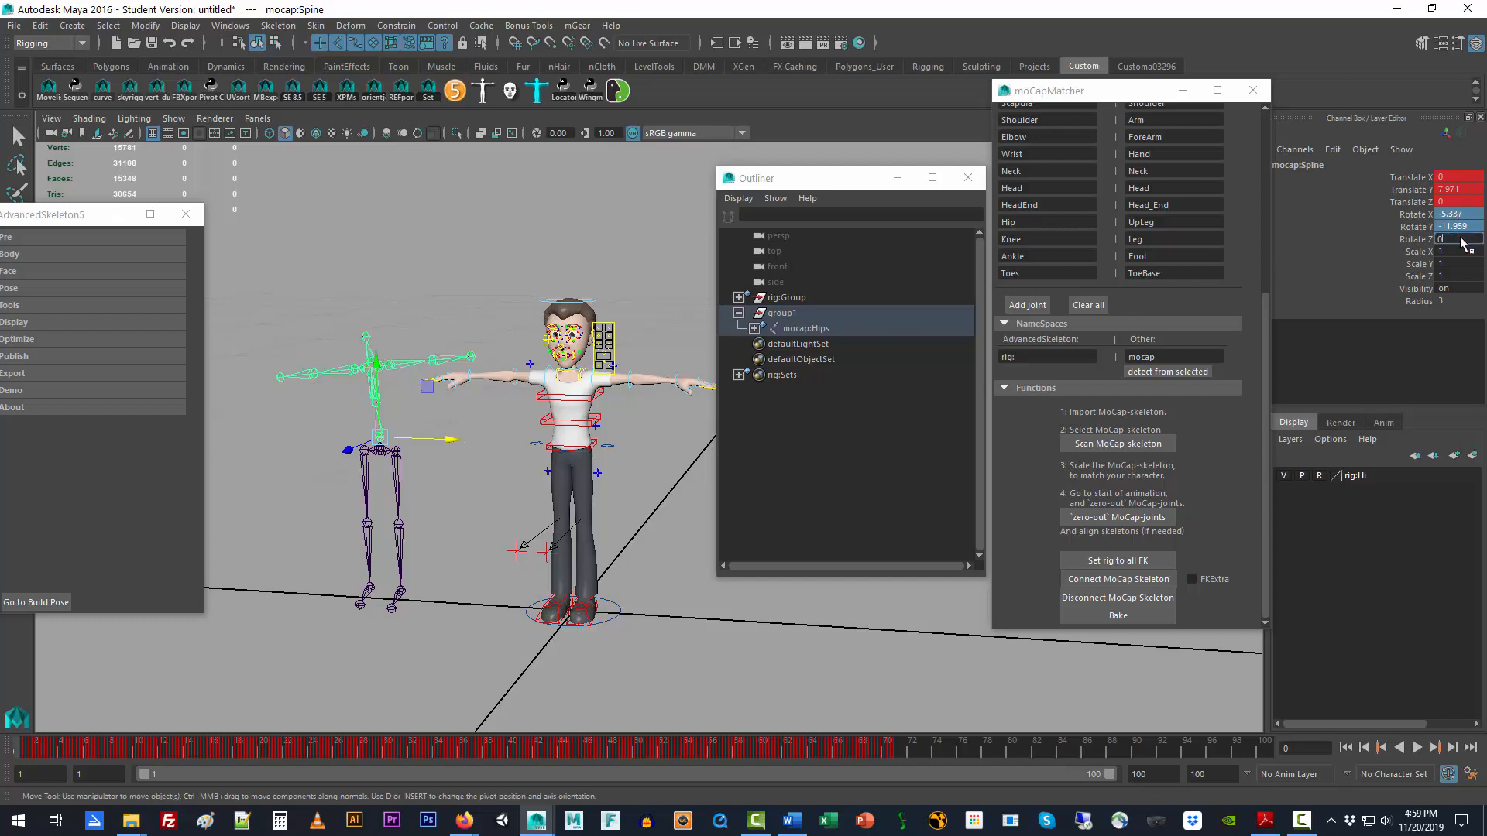
pyautogui.press('Return')
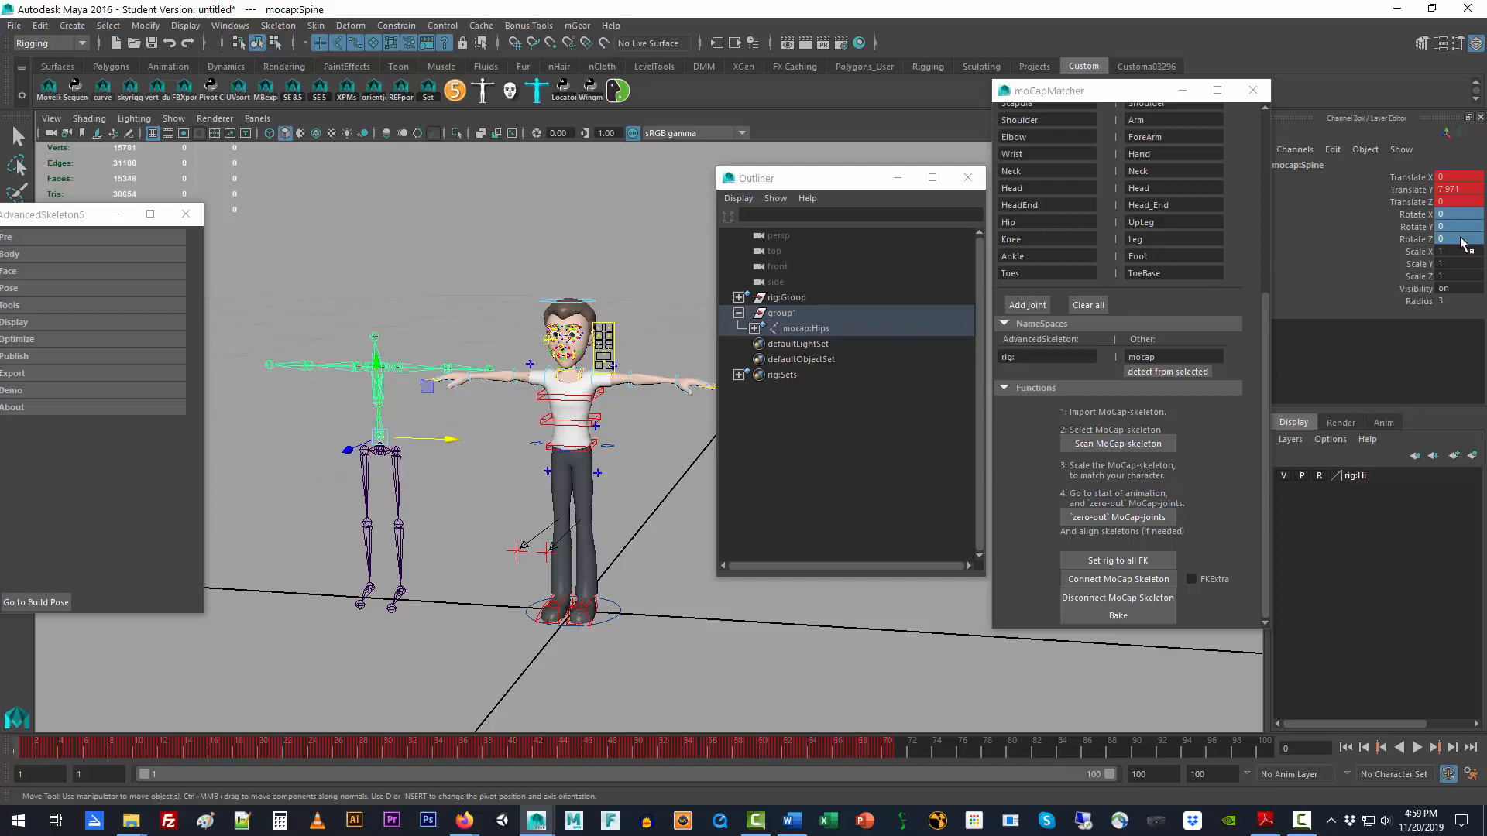
pyautogui.click(672, 660)
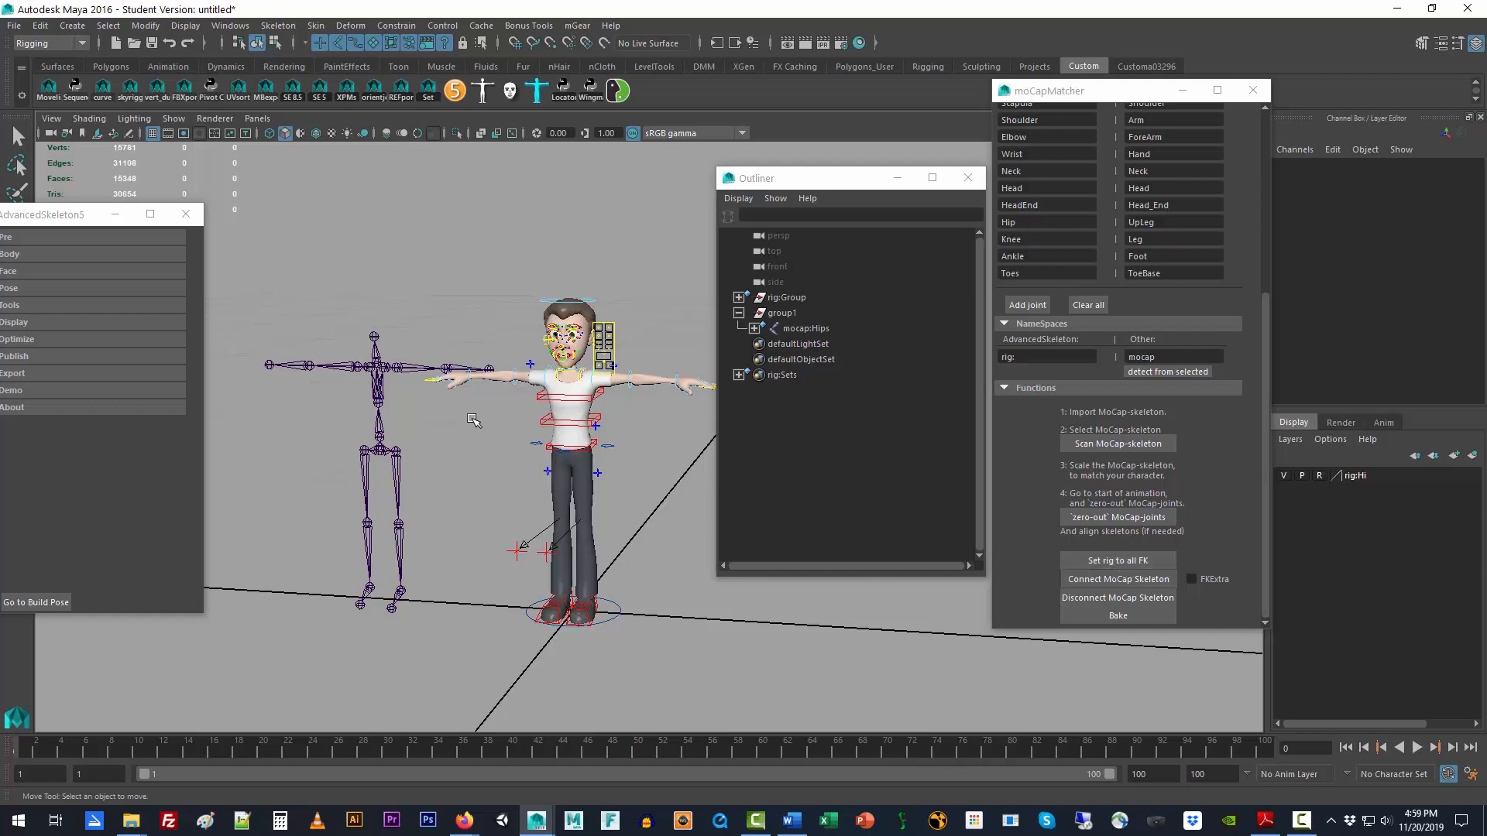
pyautogui.click(299, 367)
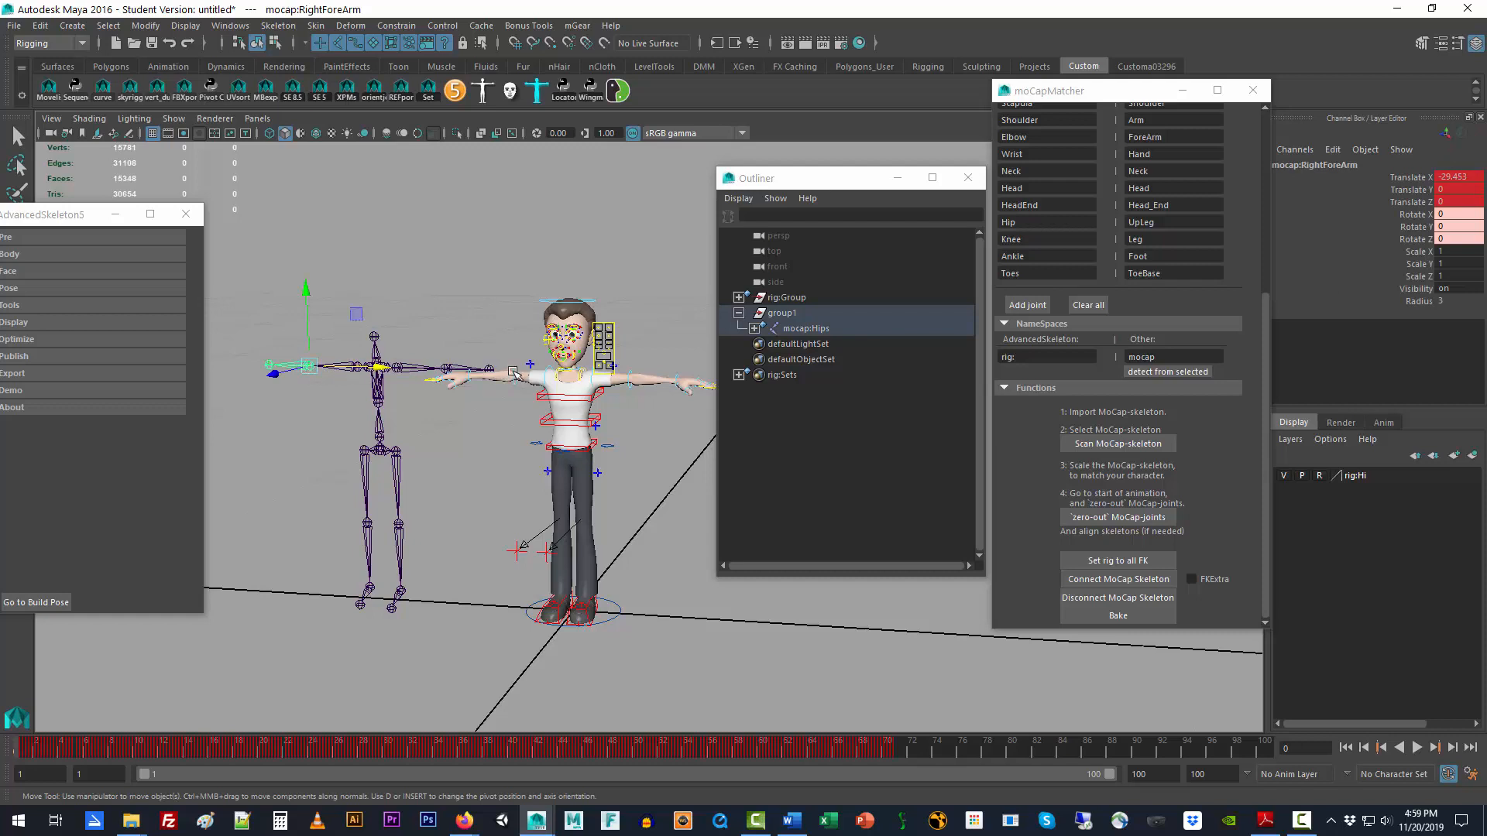
pyautogui.click(589, 606)
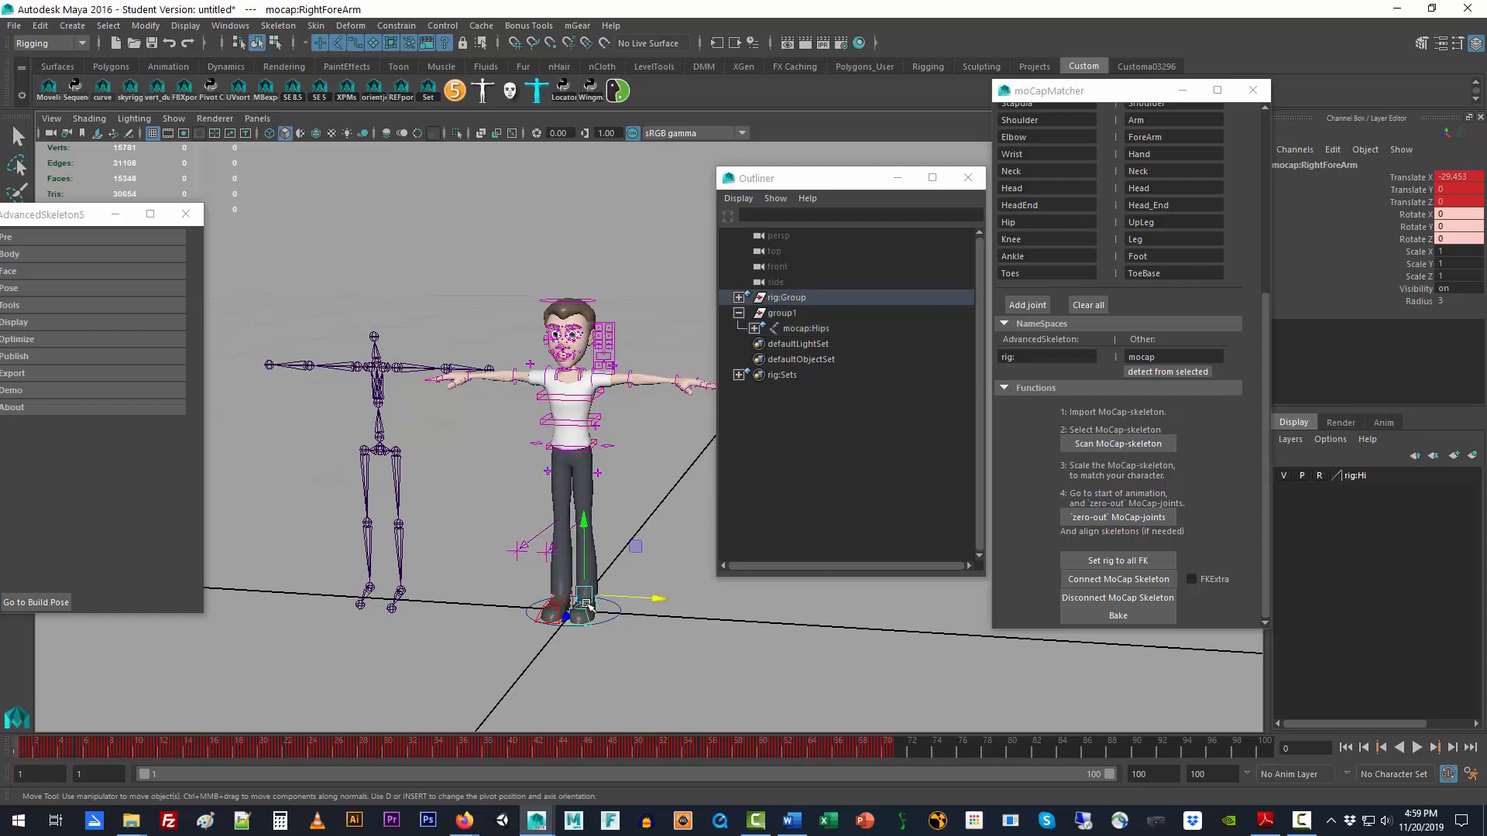
pyautogui.click(591, 640)
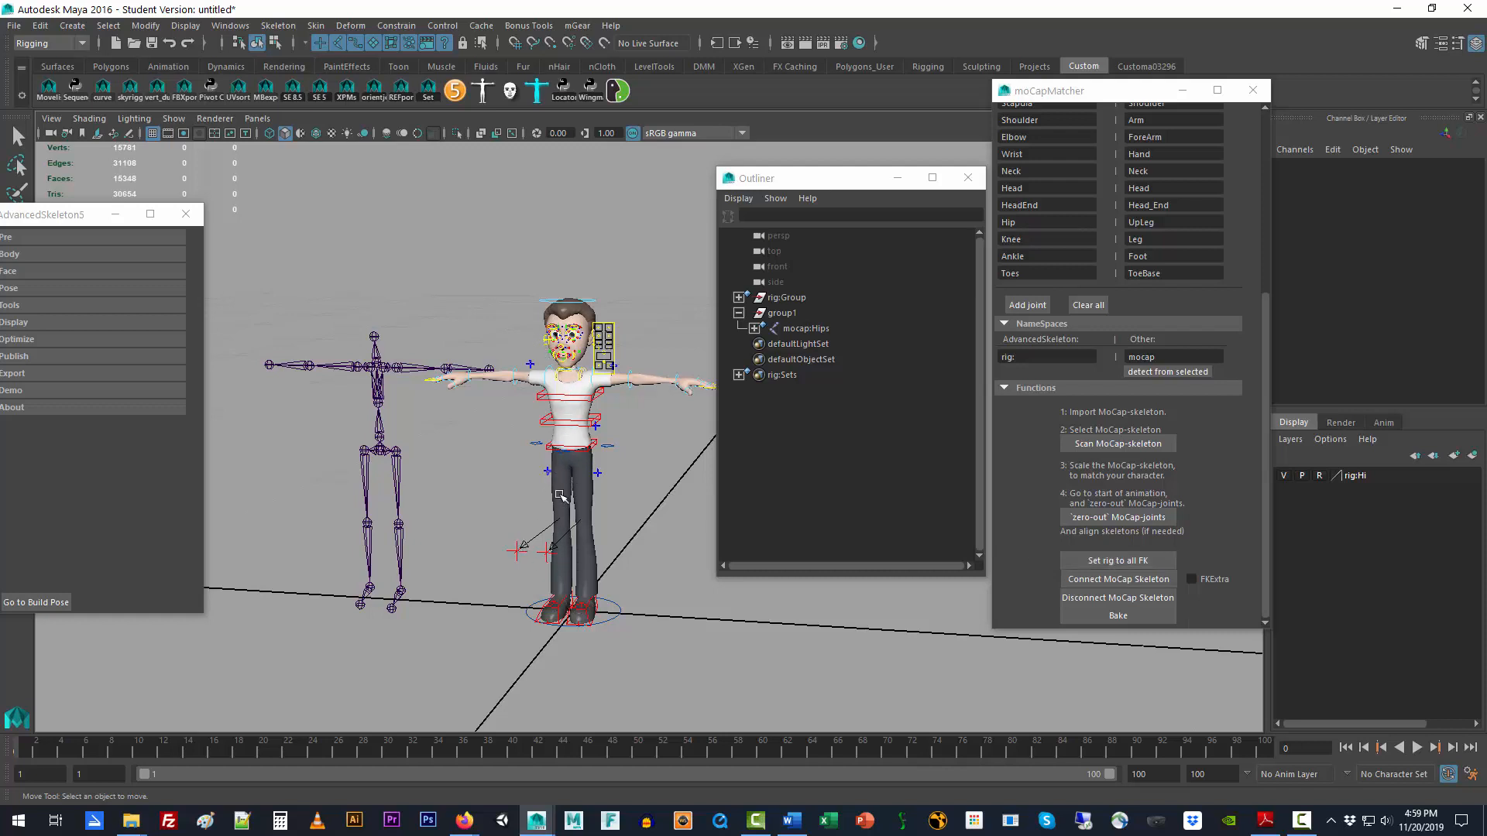
# - Set the rig to all FK and connect the mocap skeleton to it with moCapMatcher
pyautogui.click(1133, 568)
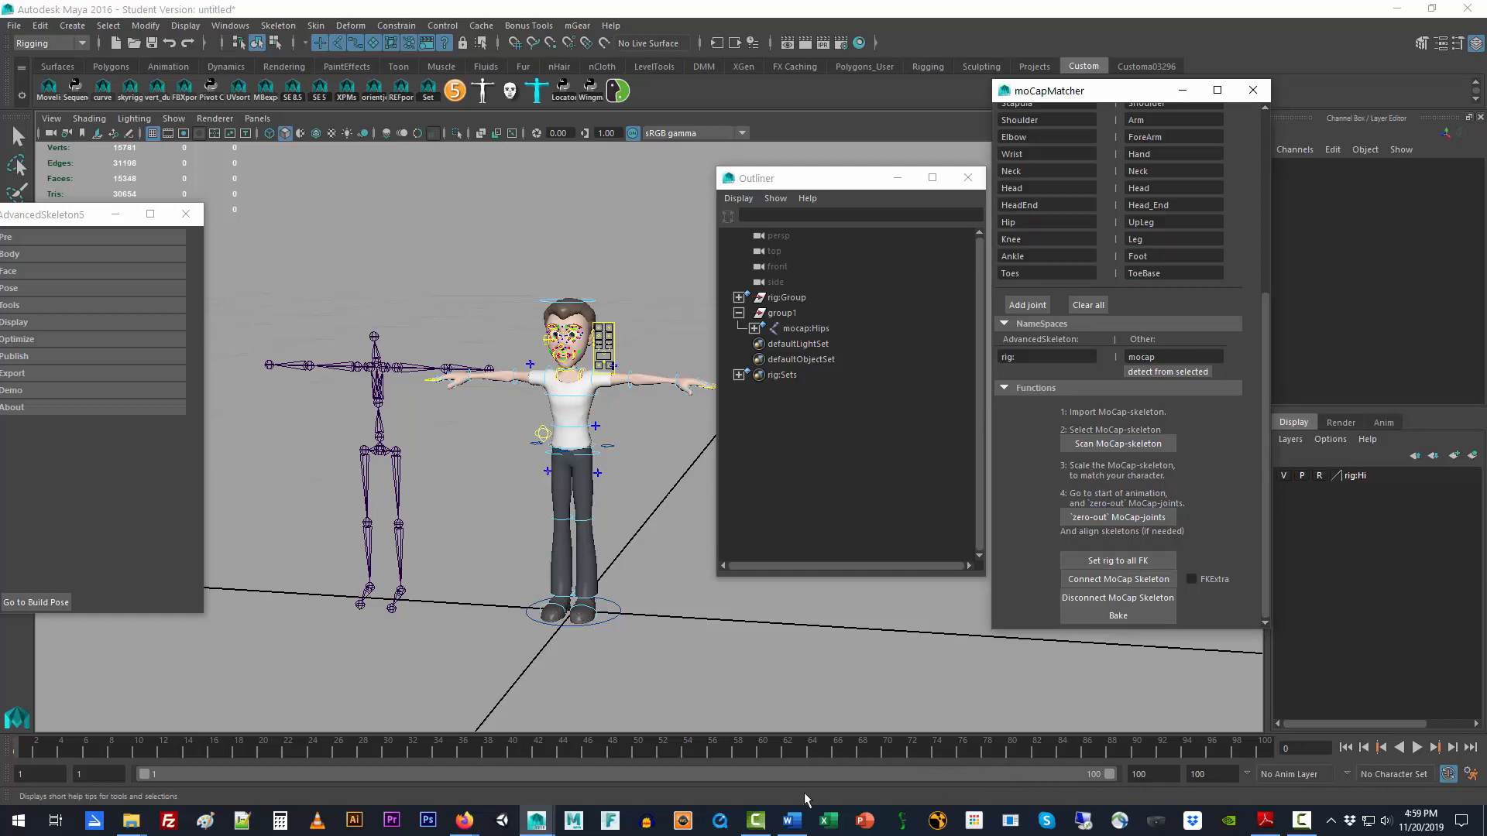
pyautogui.click(1110, 584)
pyautogui.click(1090, 581)
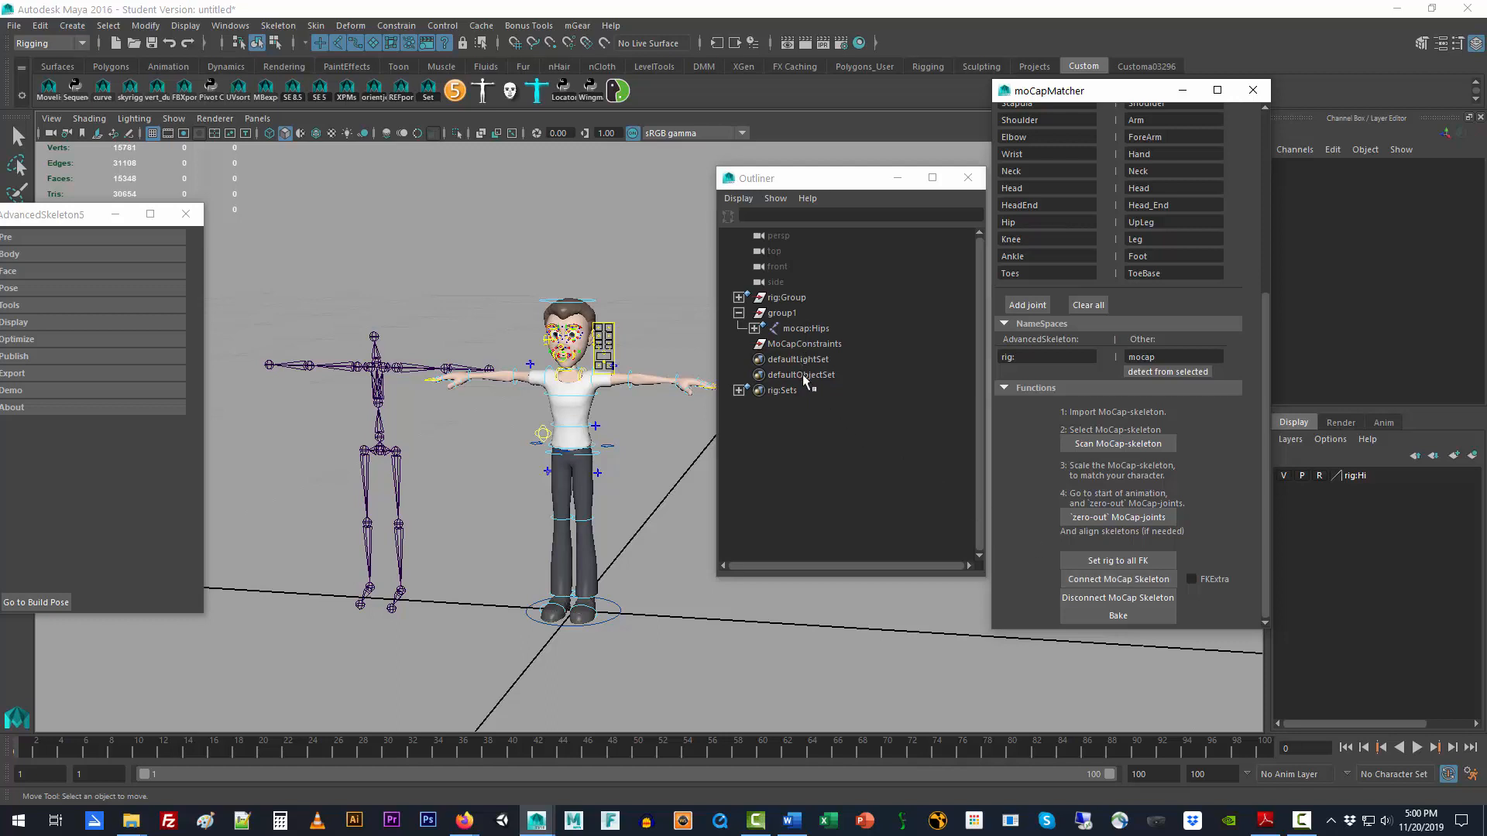
# - Play the connected mocap animation from the first frame to check how the character follows the skeleton
pyautogui.click(1346, 748)
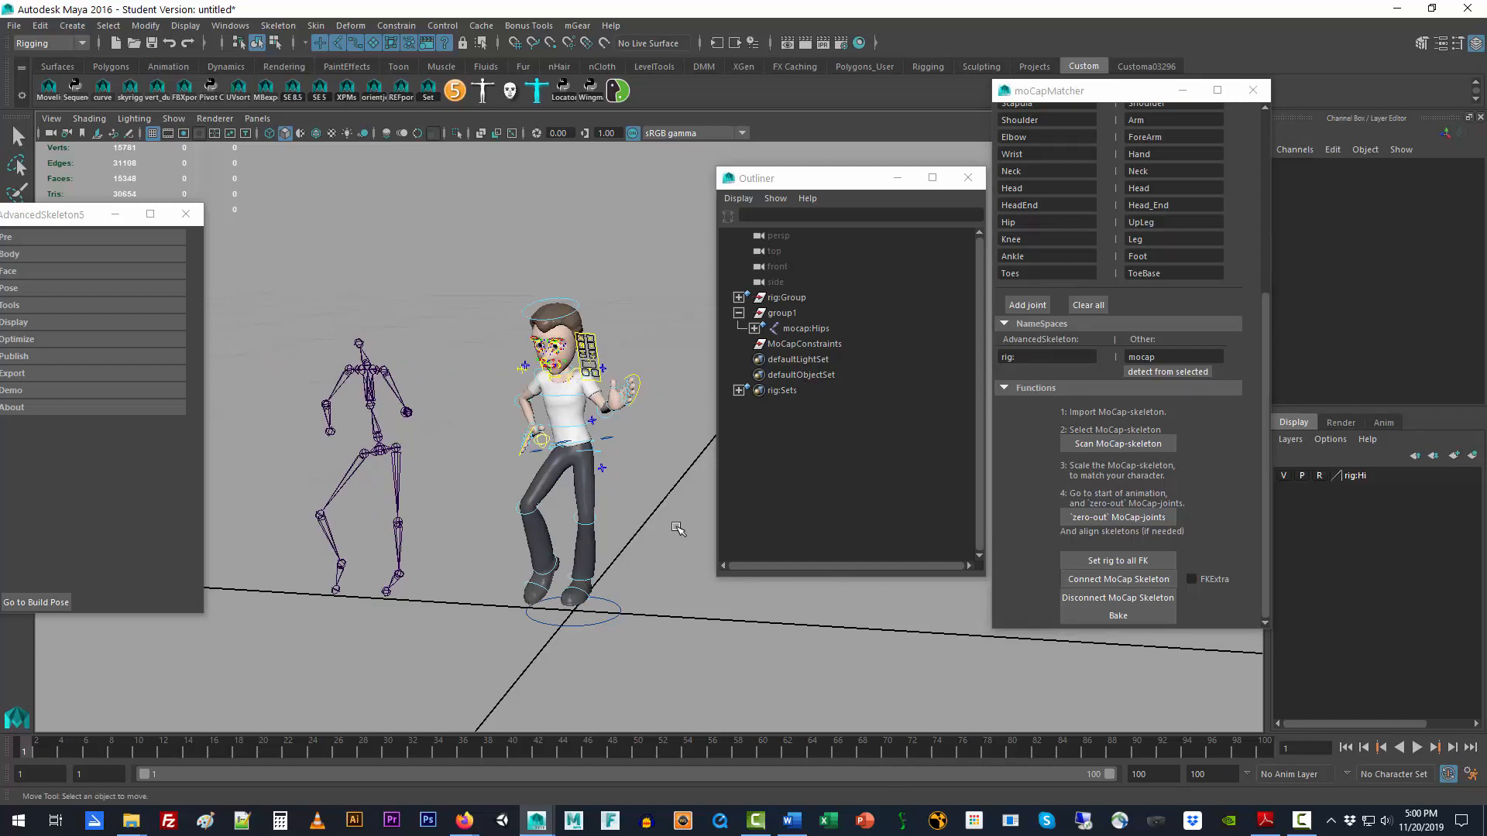
pyautogui.click(1417, 748)
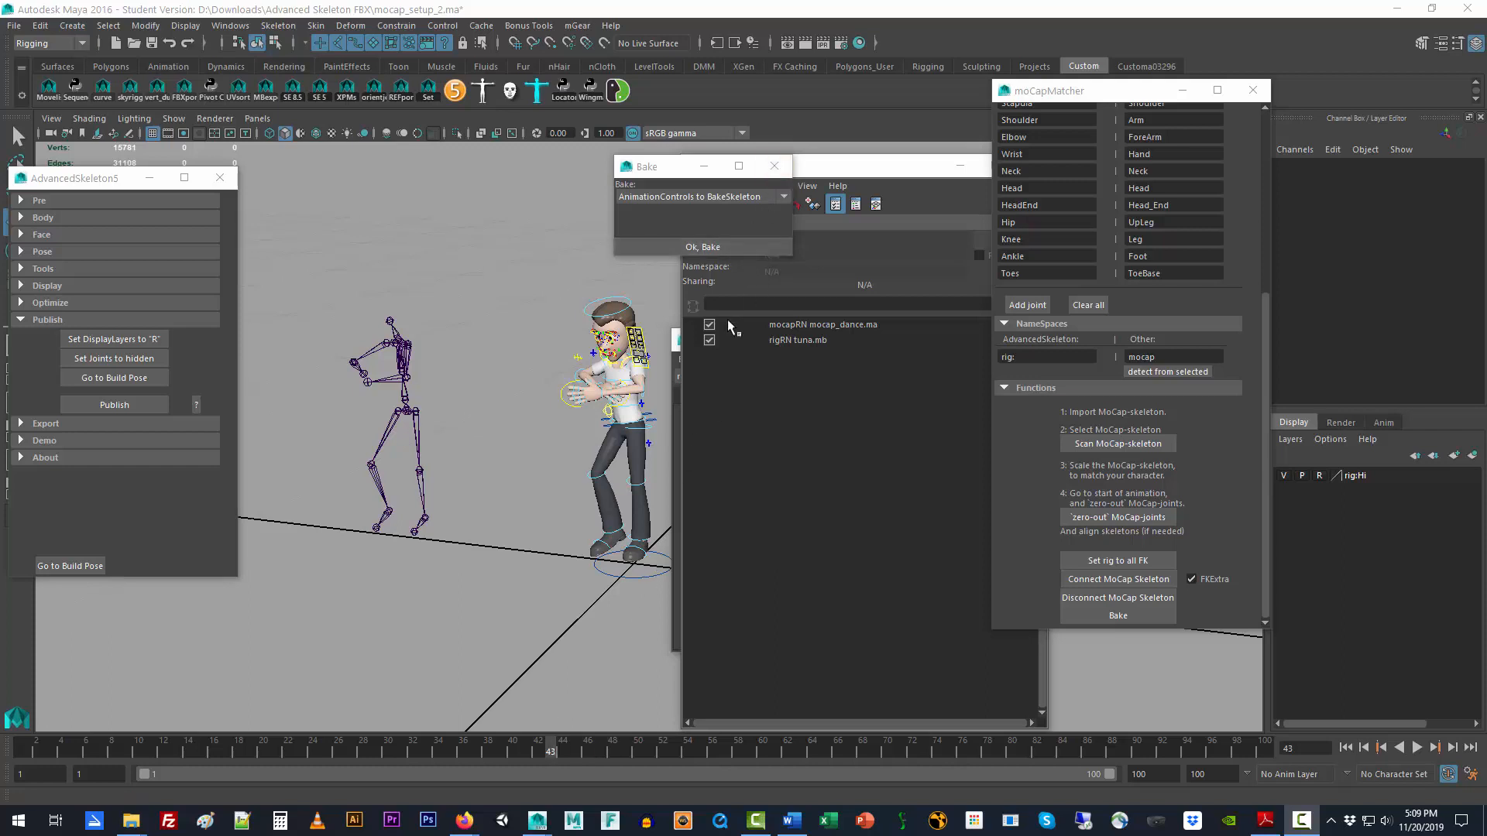
# - Unload the mocap_dance.ma reference, scrub the timeline back to frame 42 to test the rig without it, and reload the reference
pyautogui.click(832, 175)
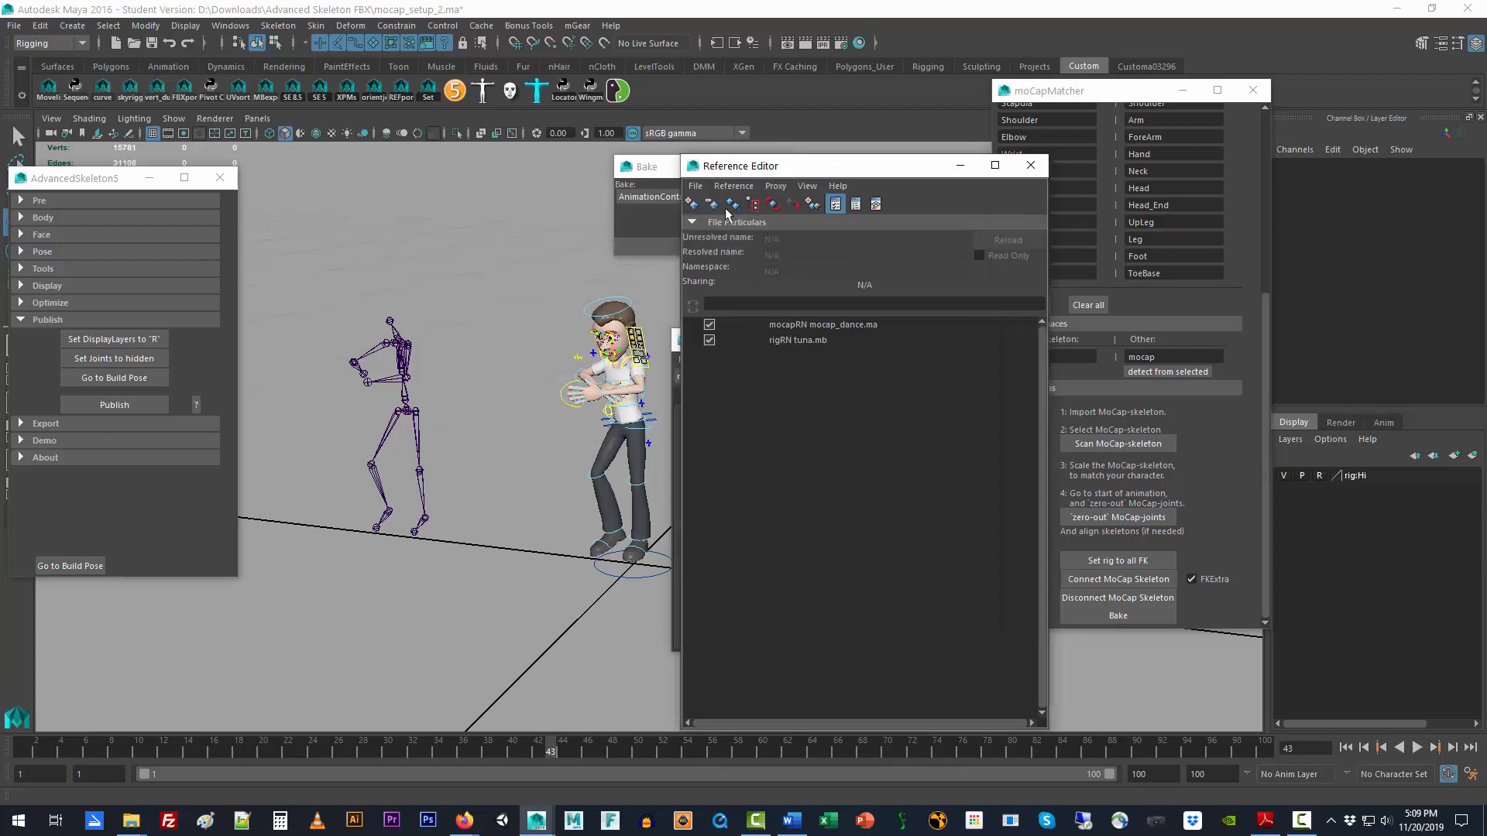
pyautogui.click(710, 325)
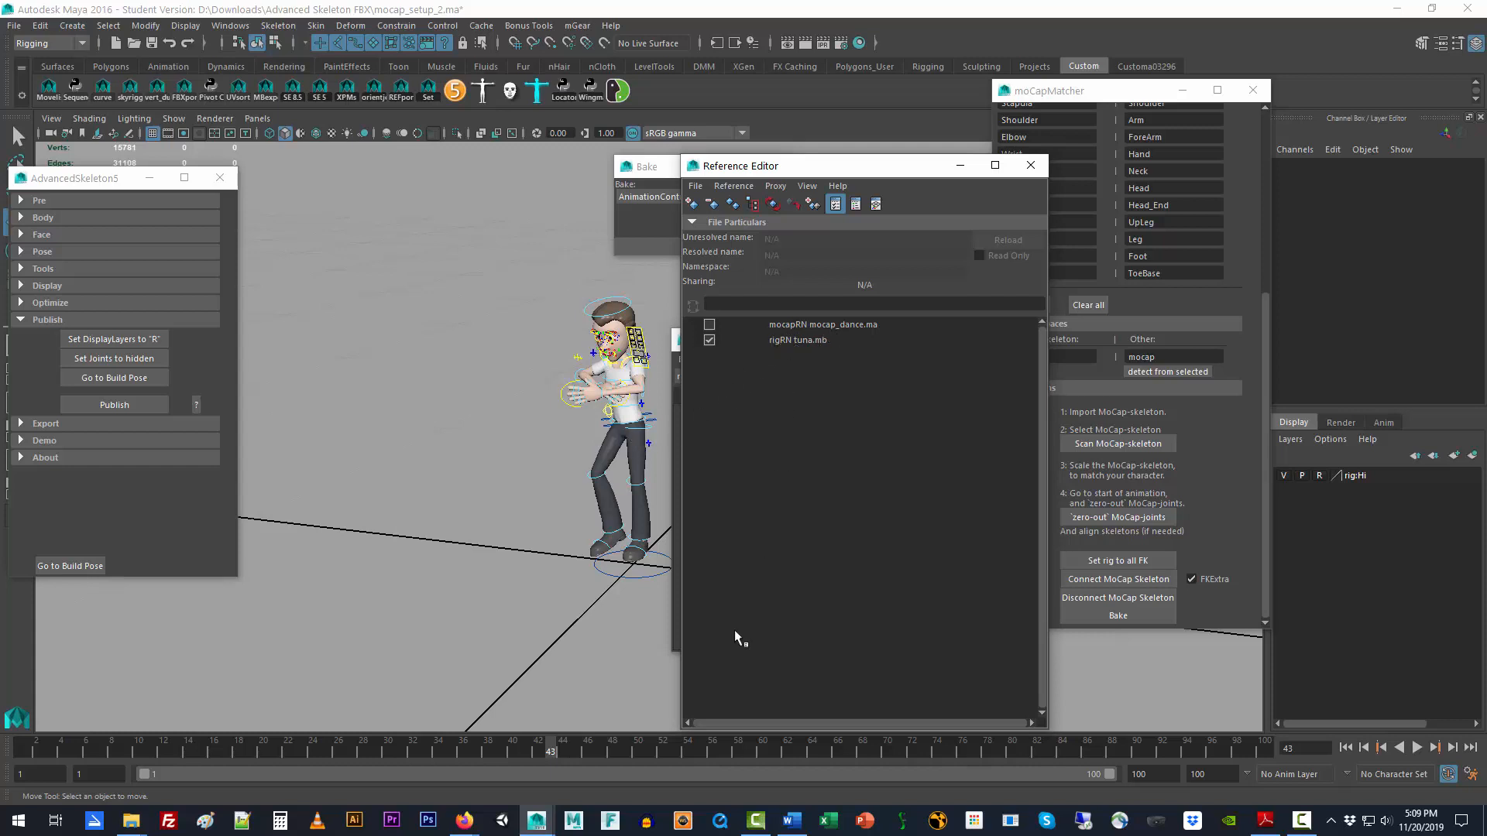
pyautogui.moveTo(670, 743)
pyautogui.mouseDown()
pyautogui.moveTo(850, 744)
pyautogui.moveTo(537, 771)
pyautogui.mouseUp()
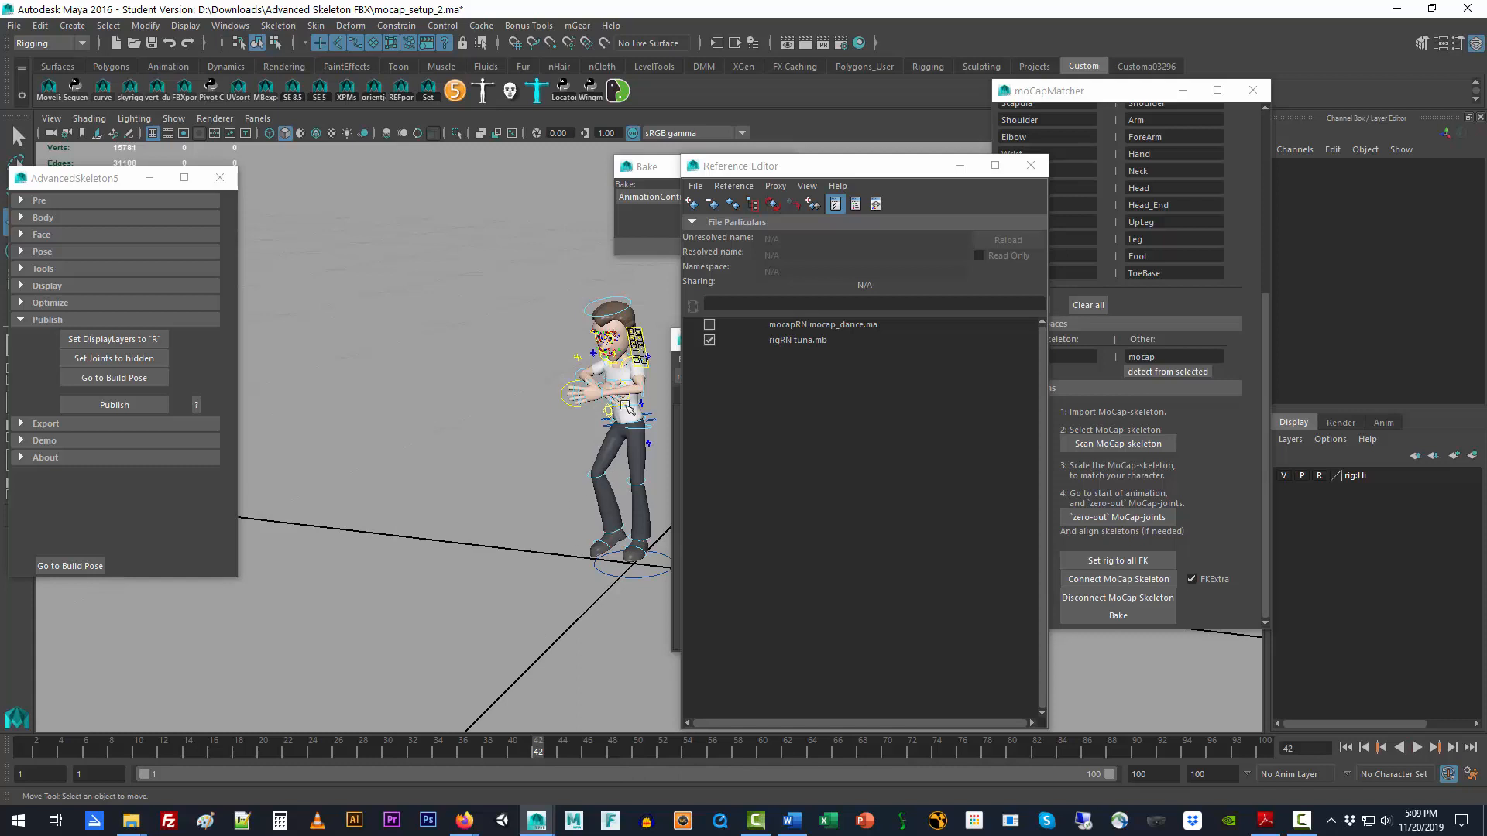
pyautogui.click(709, 326)
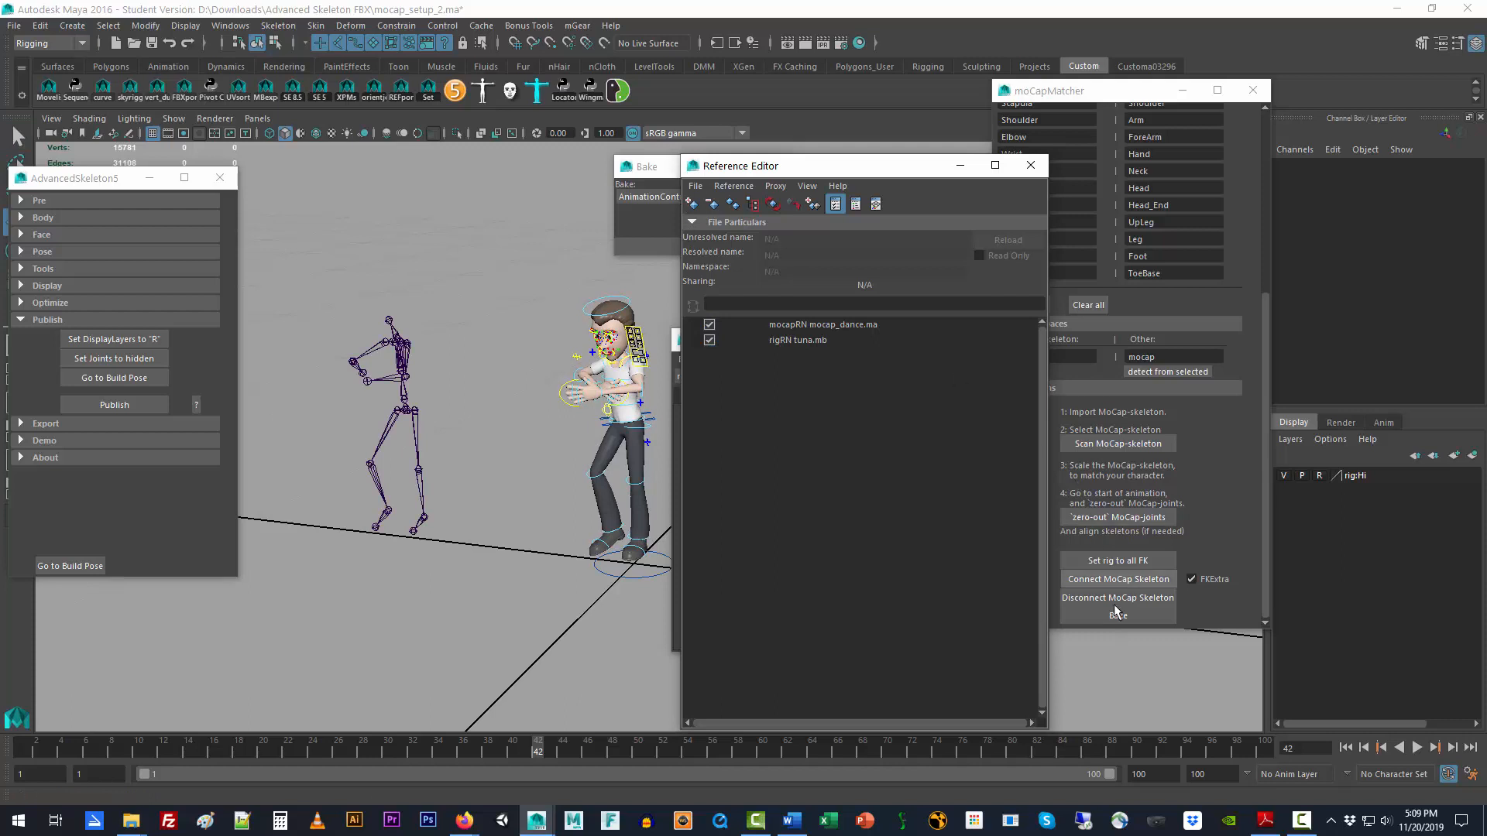
# - Bake the mocap animation onto the rig with moCapMatcher and unload the mocap_dance.ma reference
pyautogui.click(1101, 96)
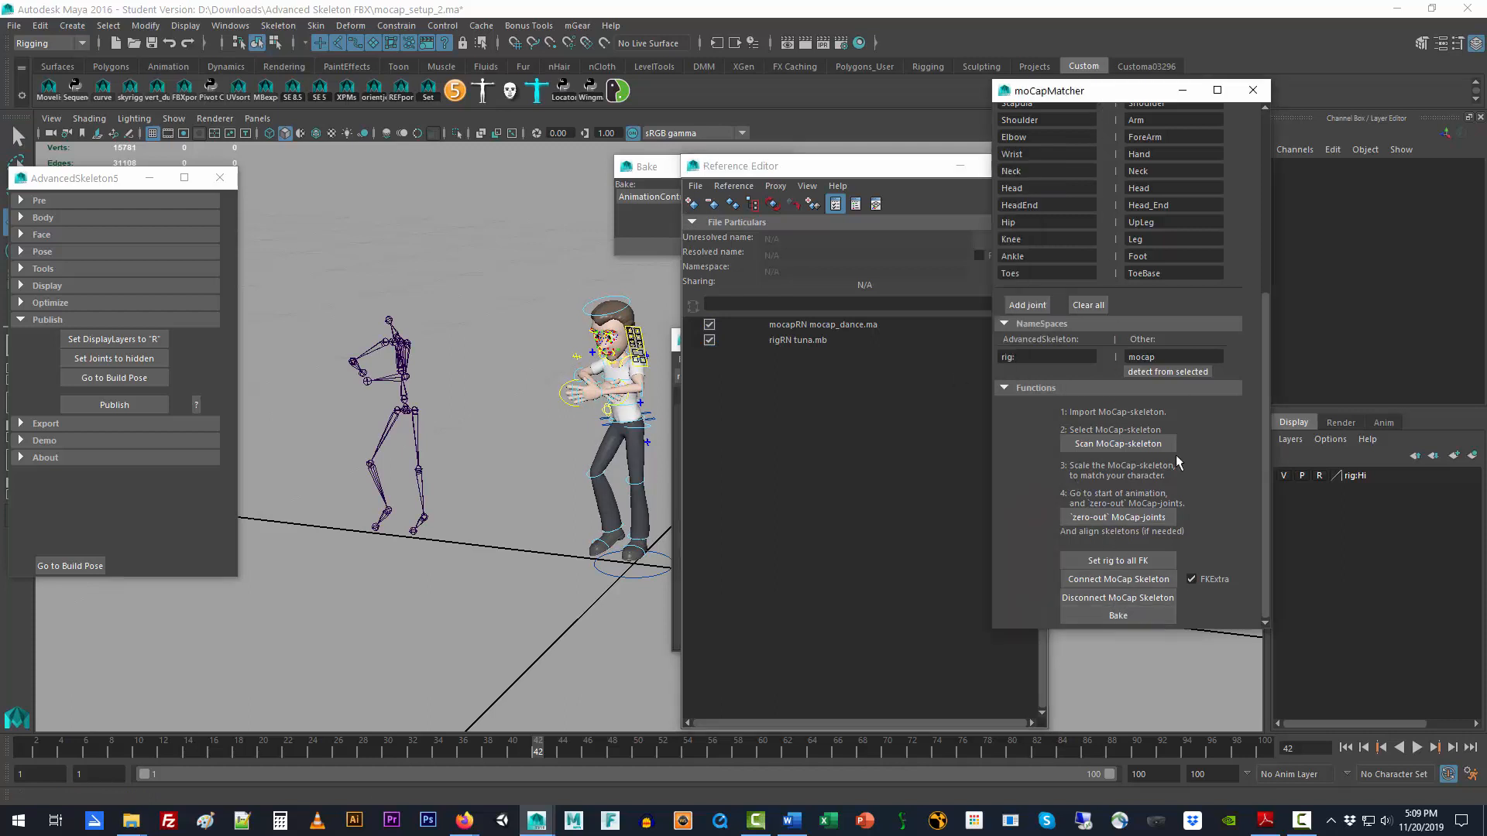
pyautogui.click(1135, 619)
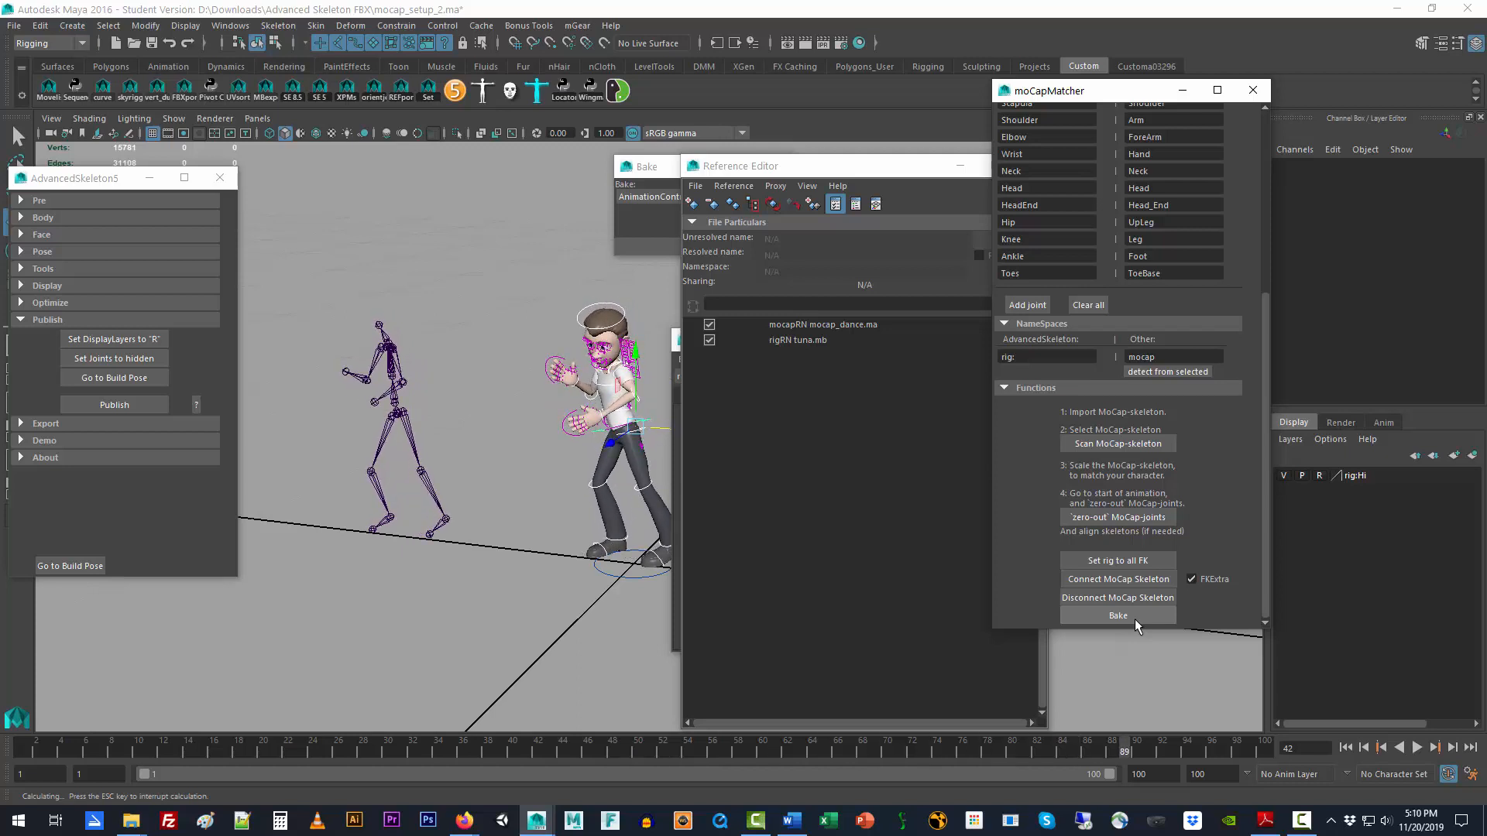
pyautogui.click(710, 326)
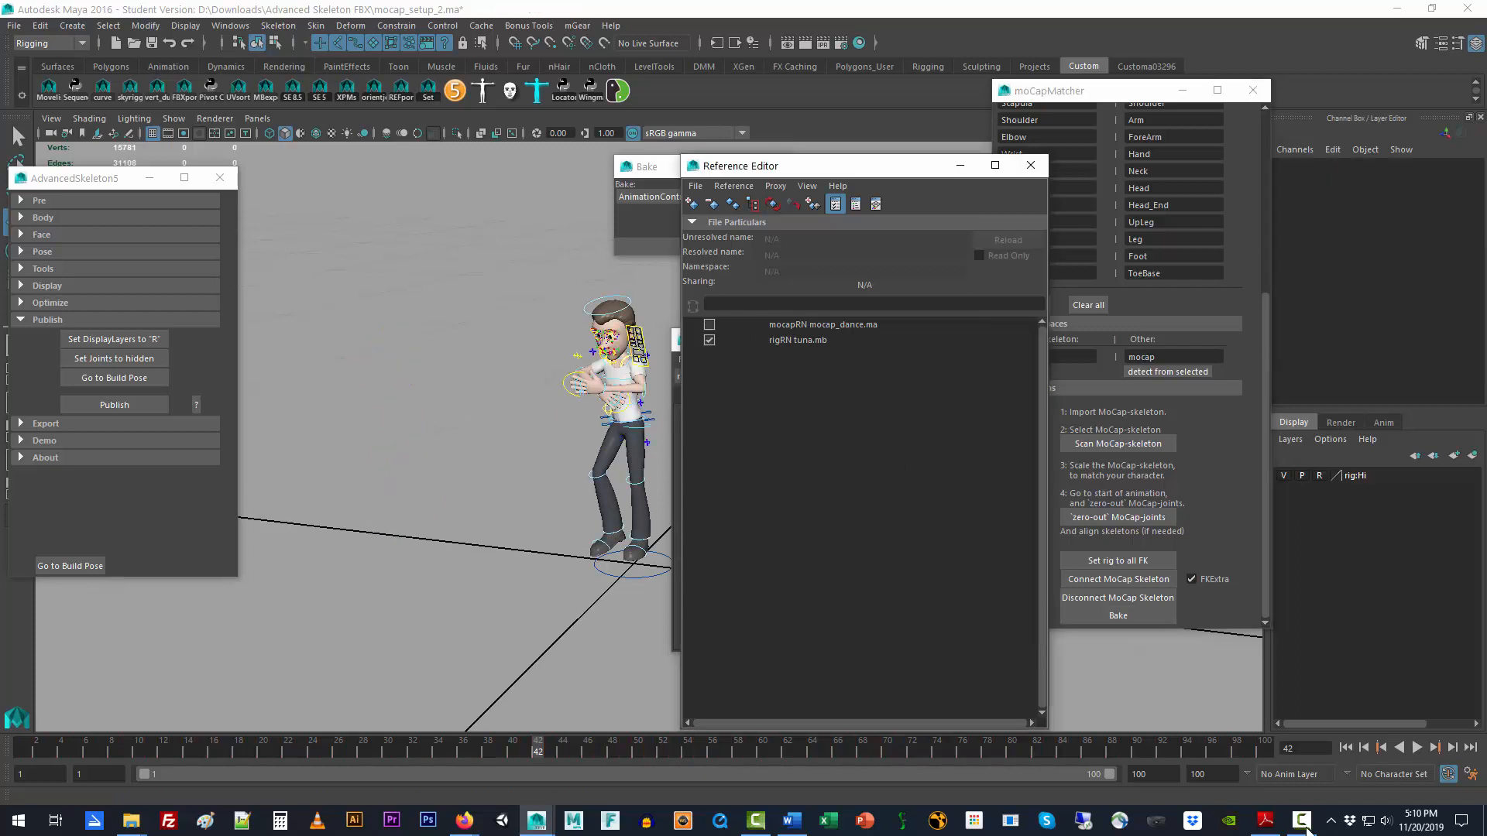
# - Play the baked character animation from the first frame and stop it near the end of the range
pyautogui.click(1348, 748)
pyautogui.click(1417, 748)
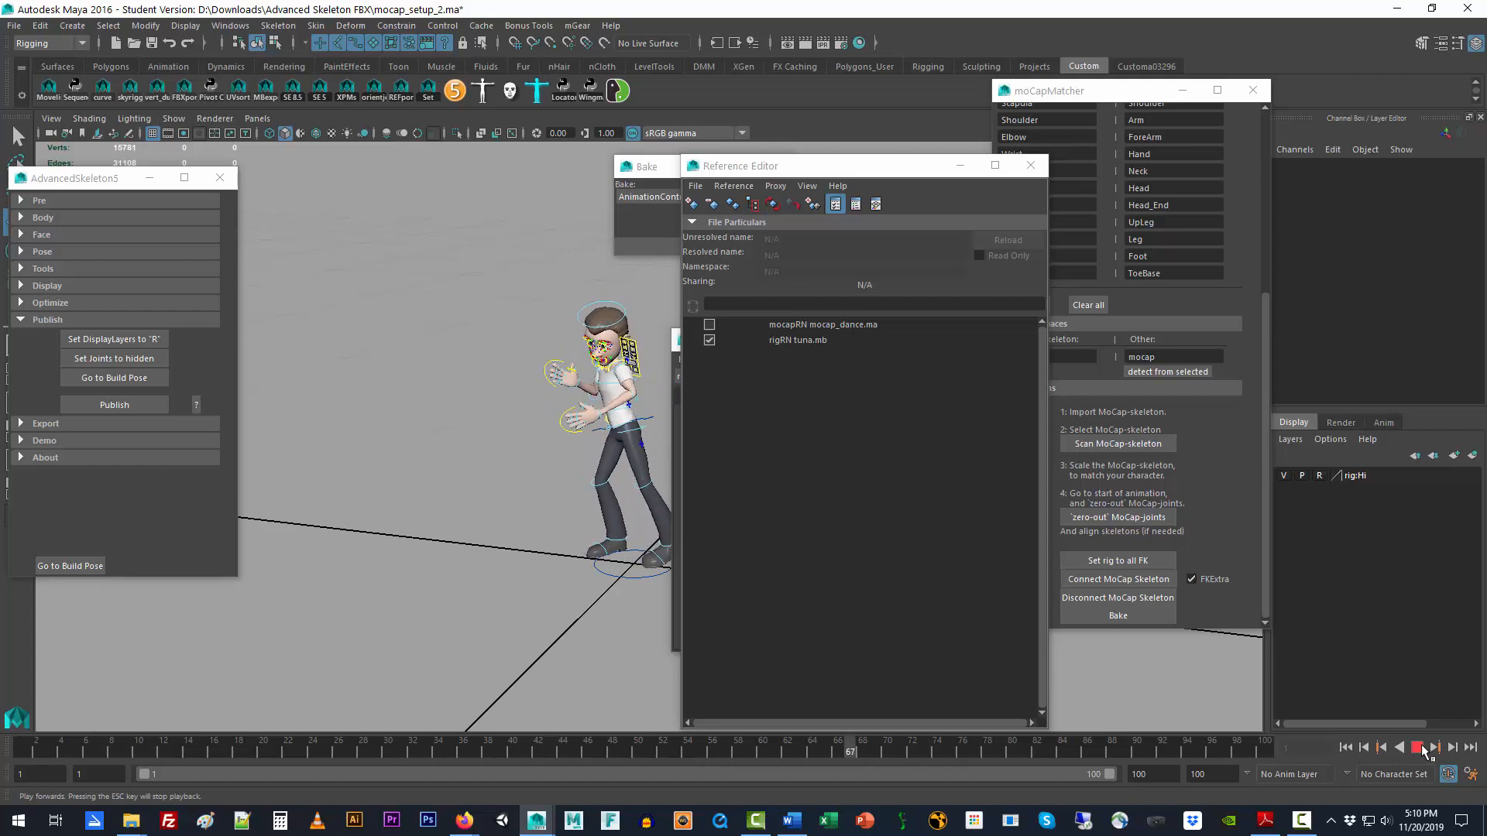
pyautogui.click(1417, 748)
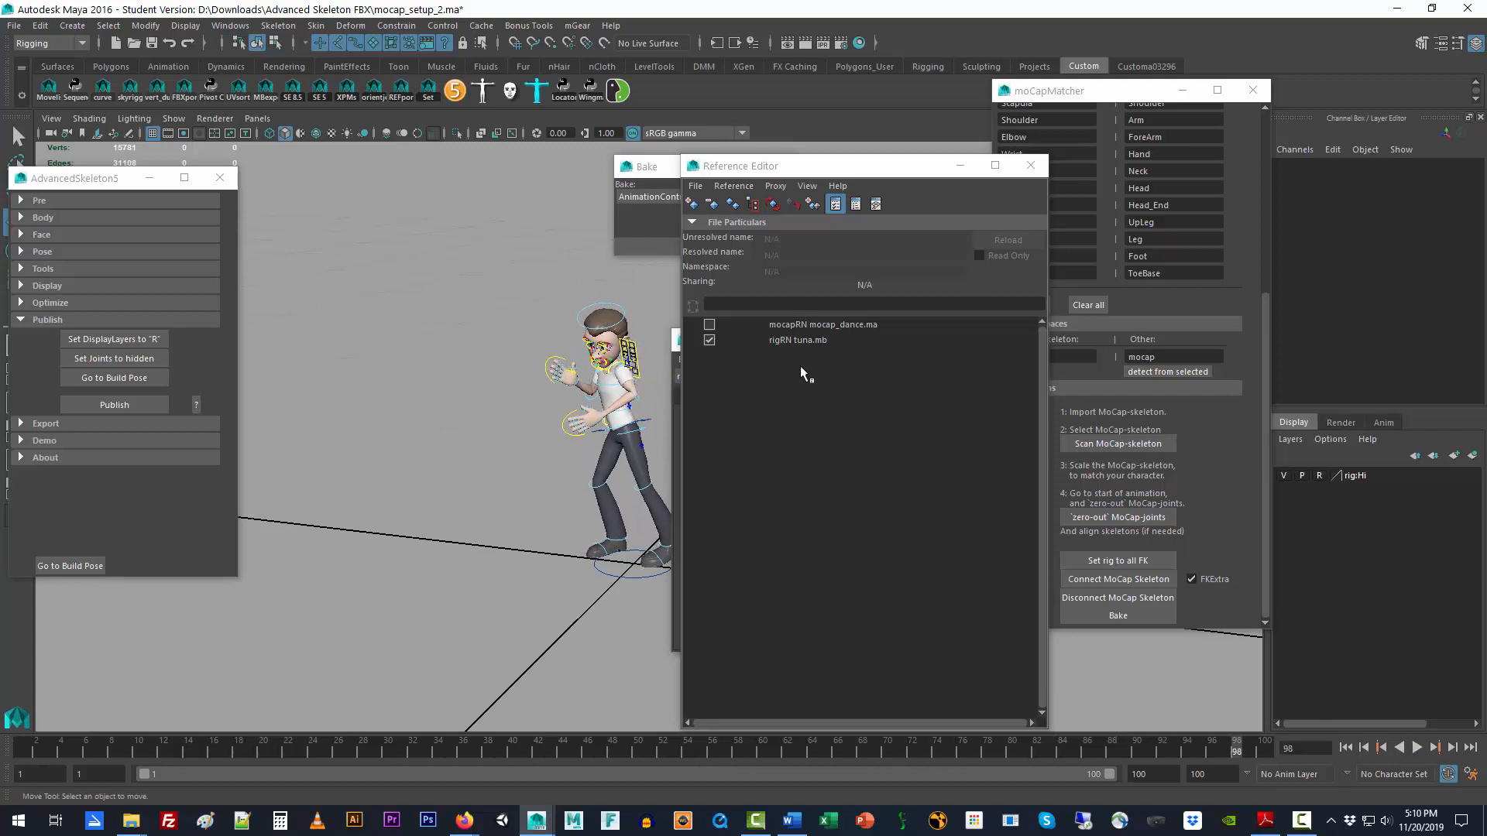
# - Remove the mocap_dance.ma reference from the scene and close the Reference Editor
pyautogui.click(777, 326)
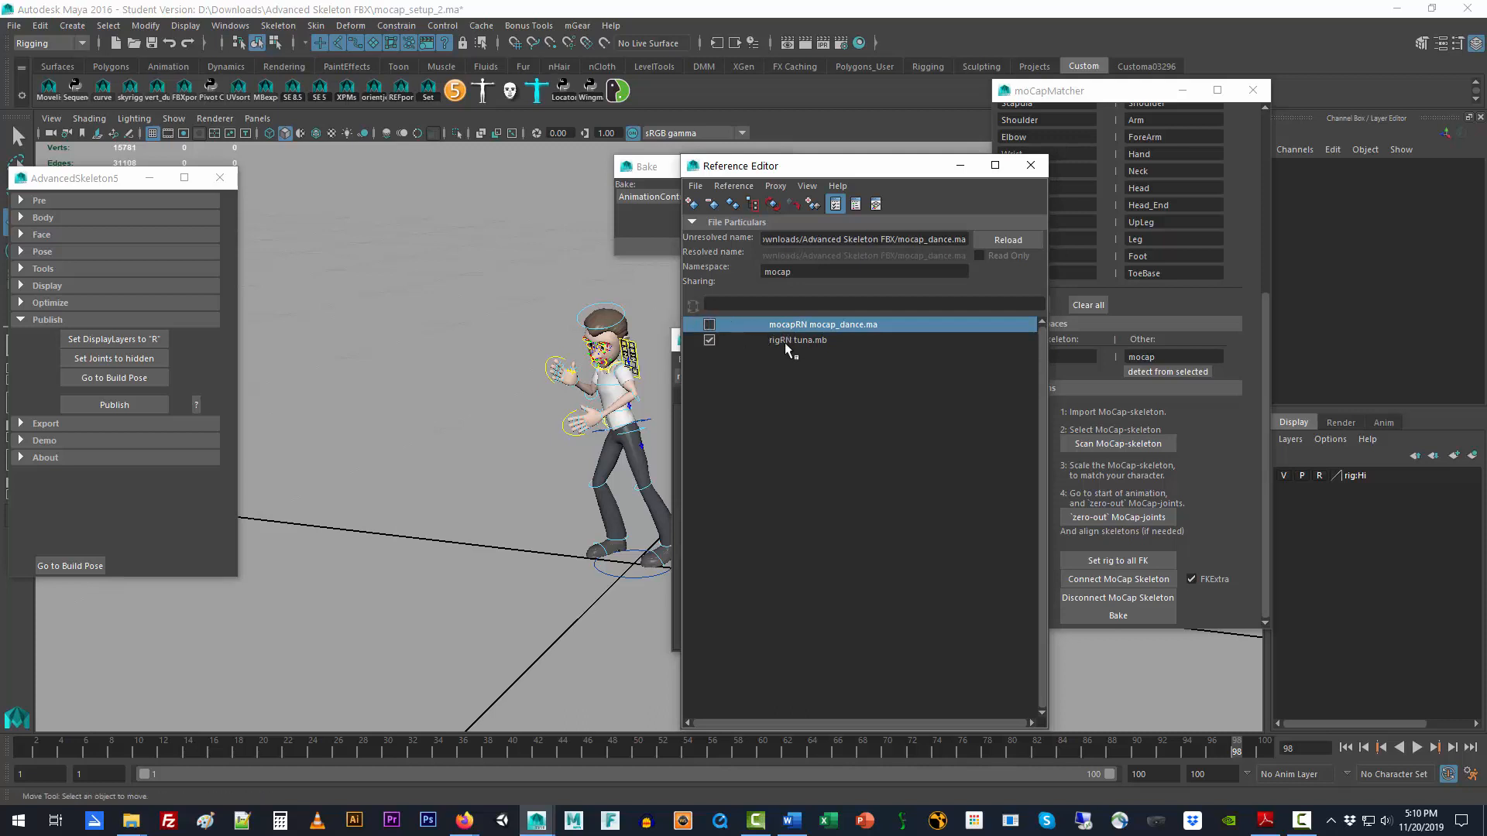
pyautogui.rightClick(805, 323)
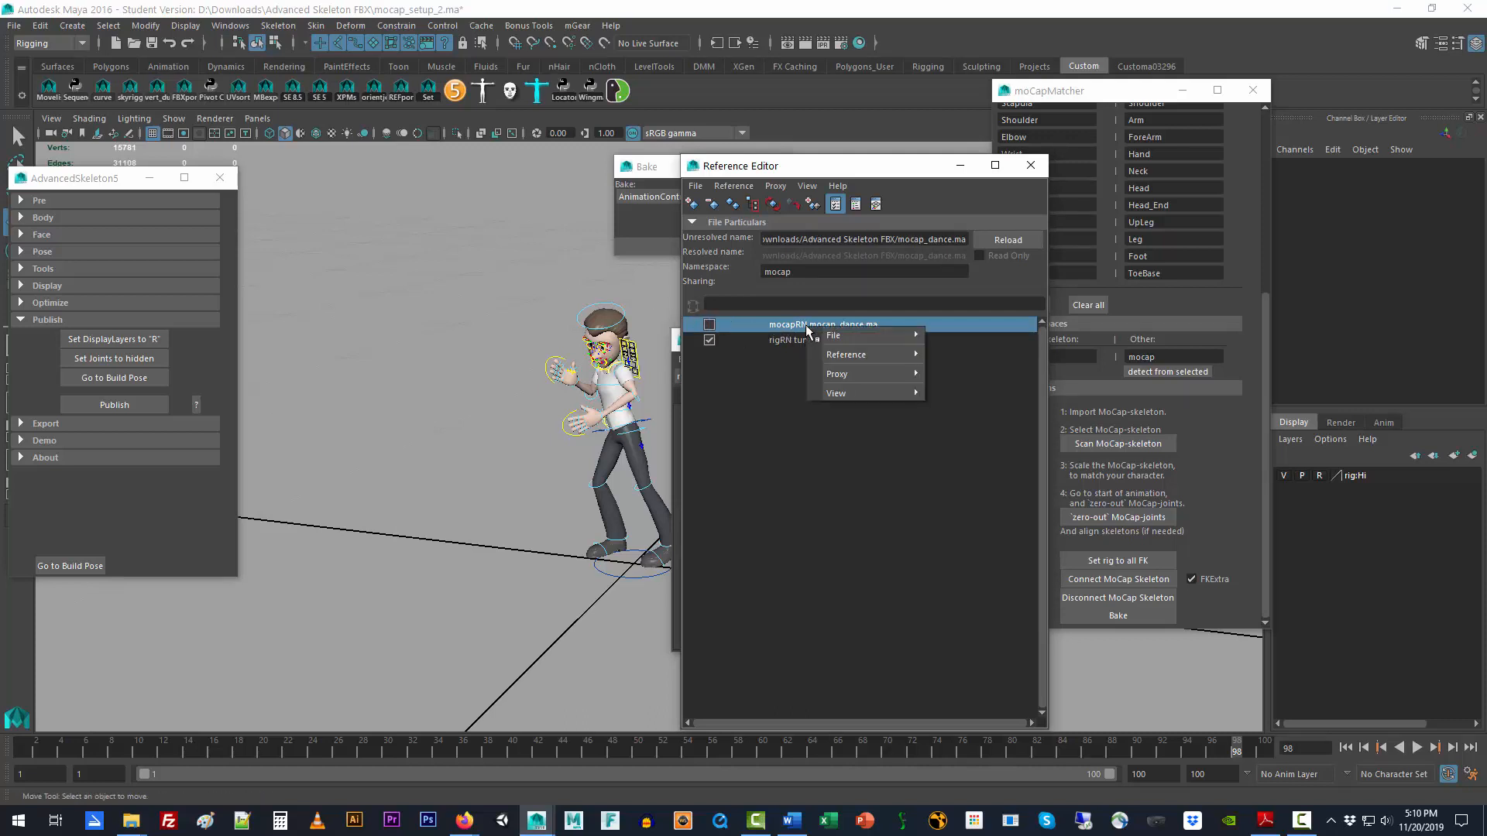
pyautogui.moveTo(852, 343)
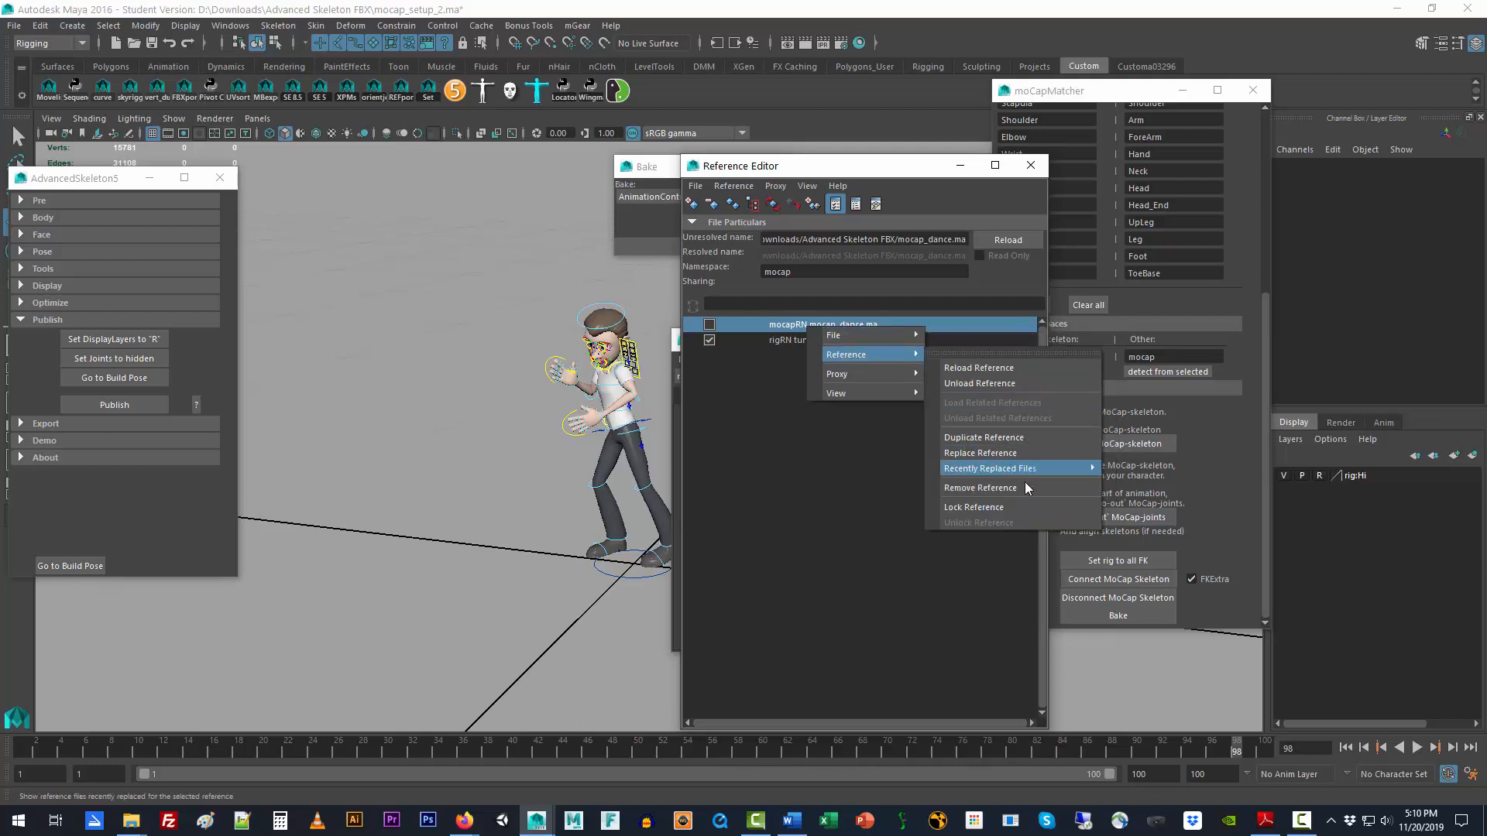
pyautogui.click(1020, 491)
pyautogui.click(728, 415)
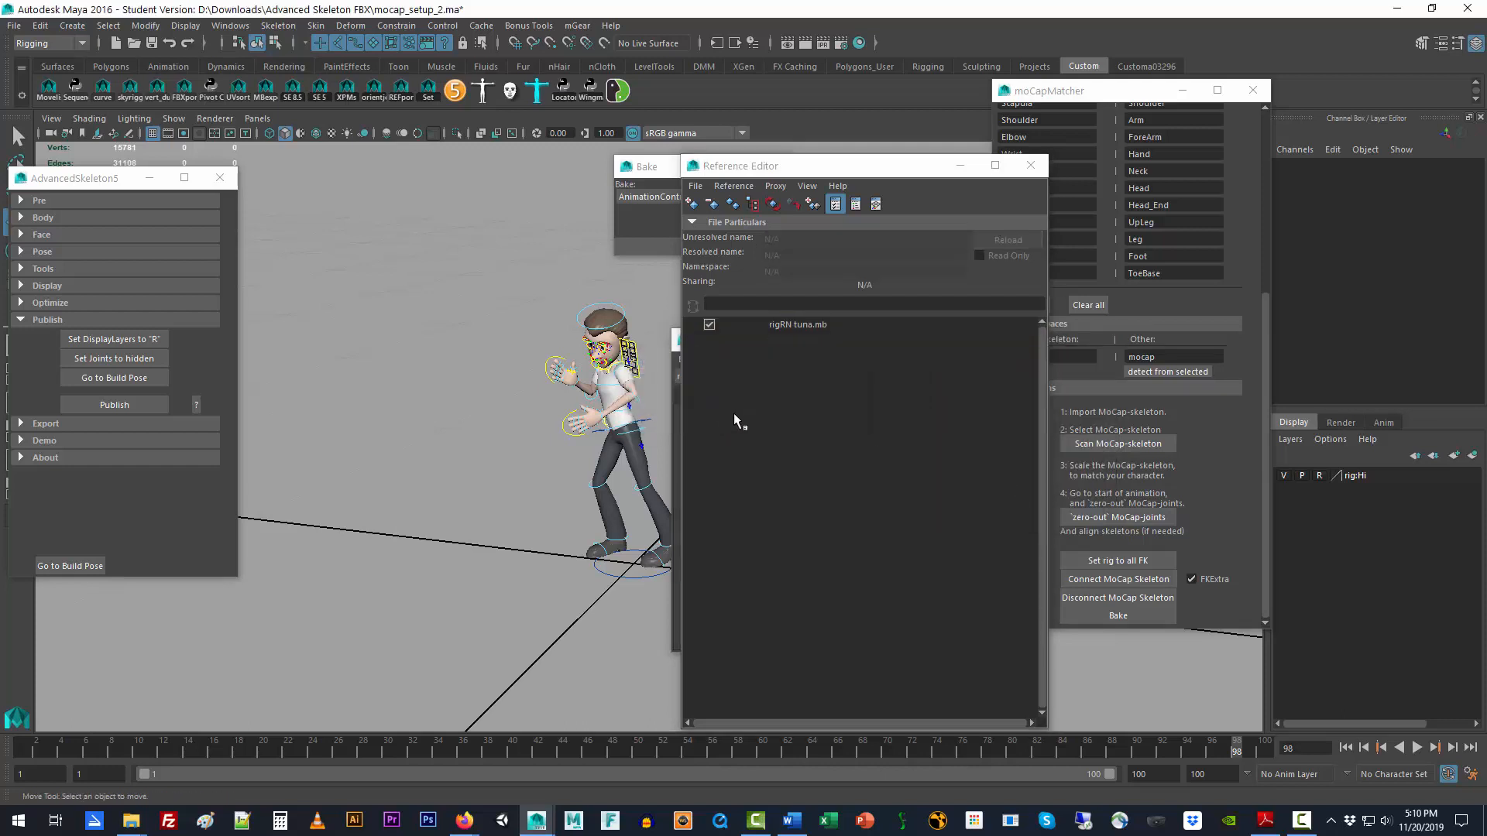
pyautogui.click(1030, 167)
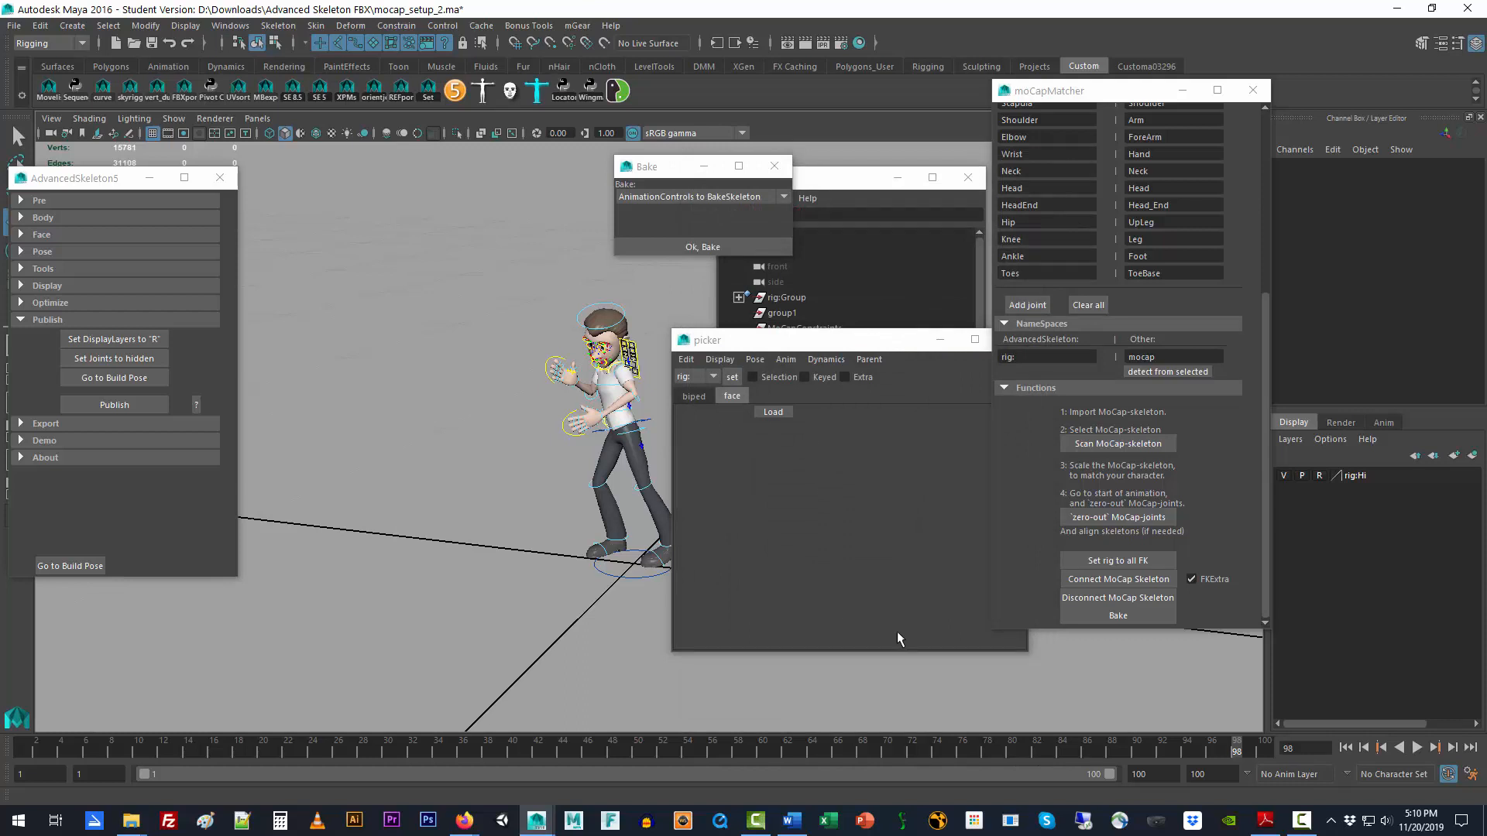
pyautogui.click(1301, 820)
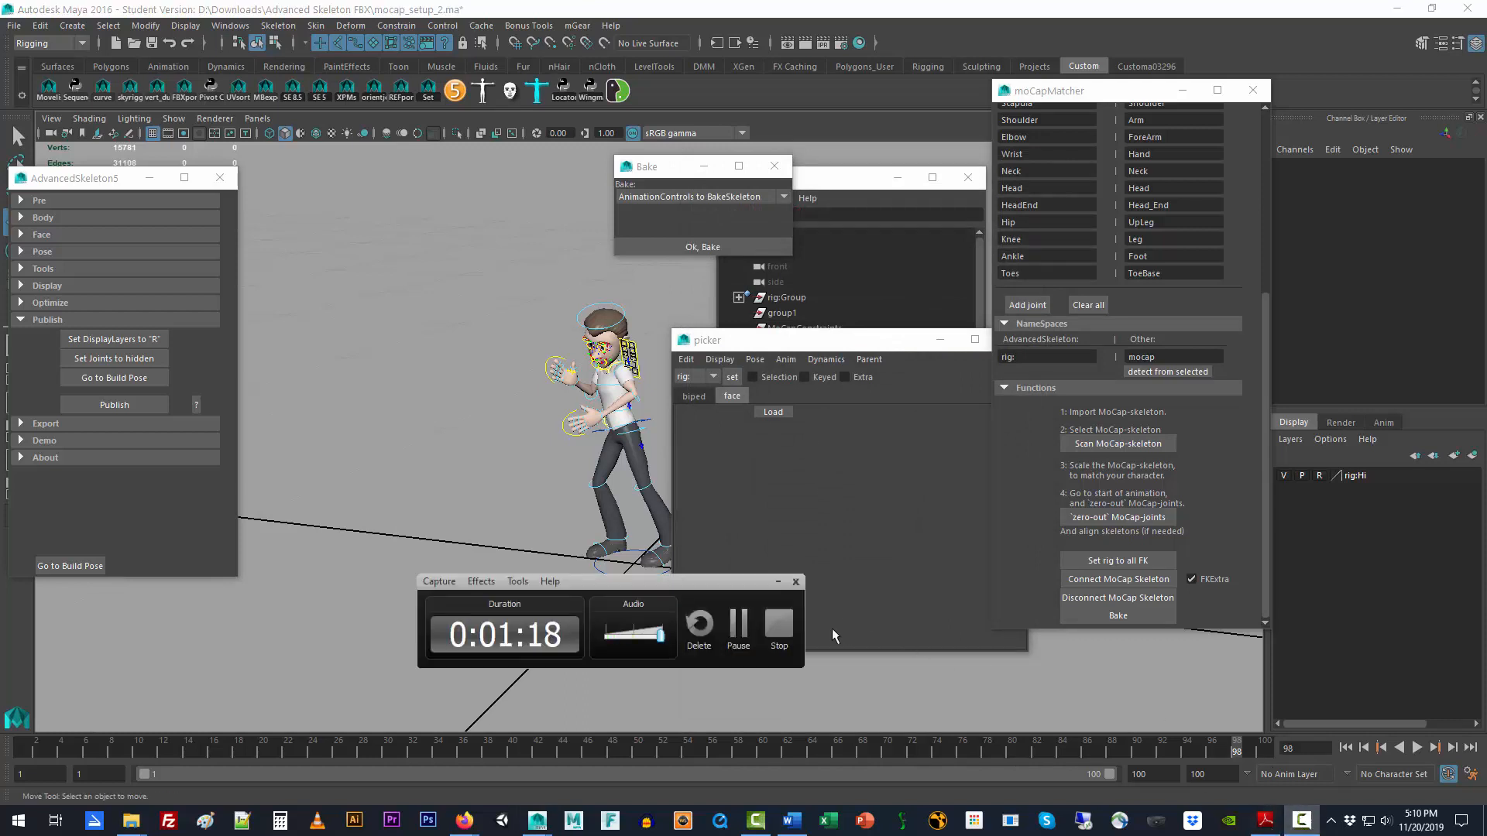
pyautogui.click(739, 623)
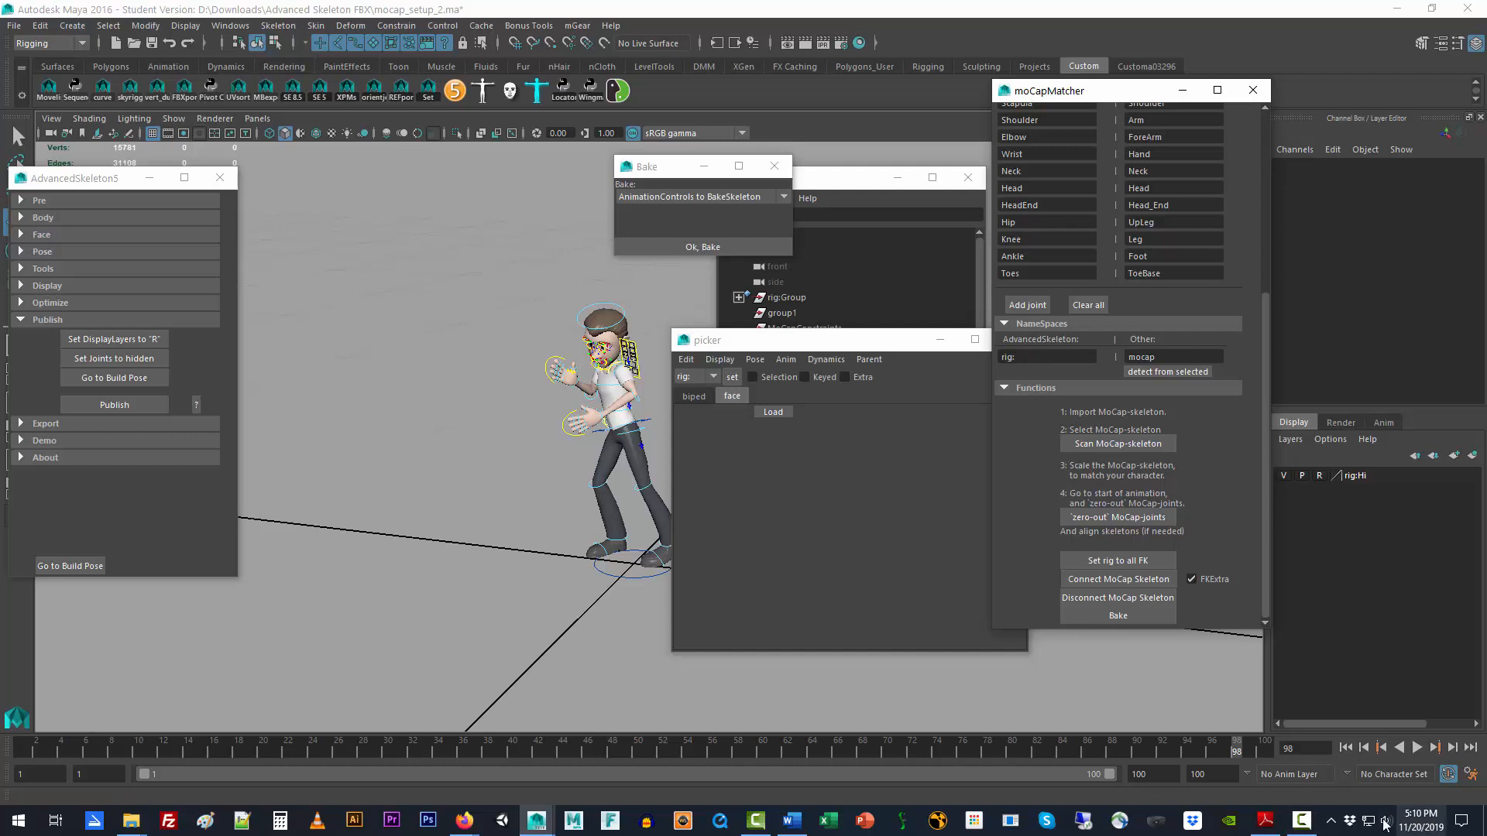
pyautogui.click(1301, 820)
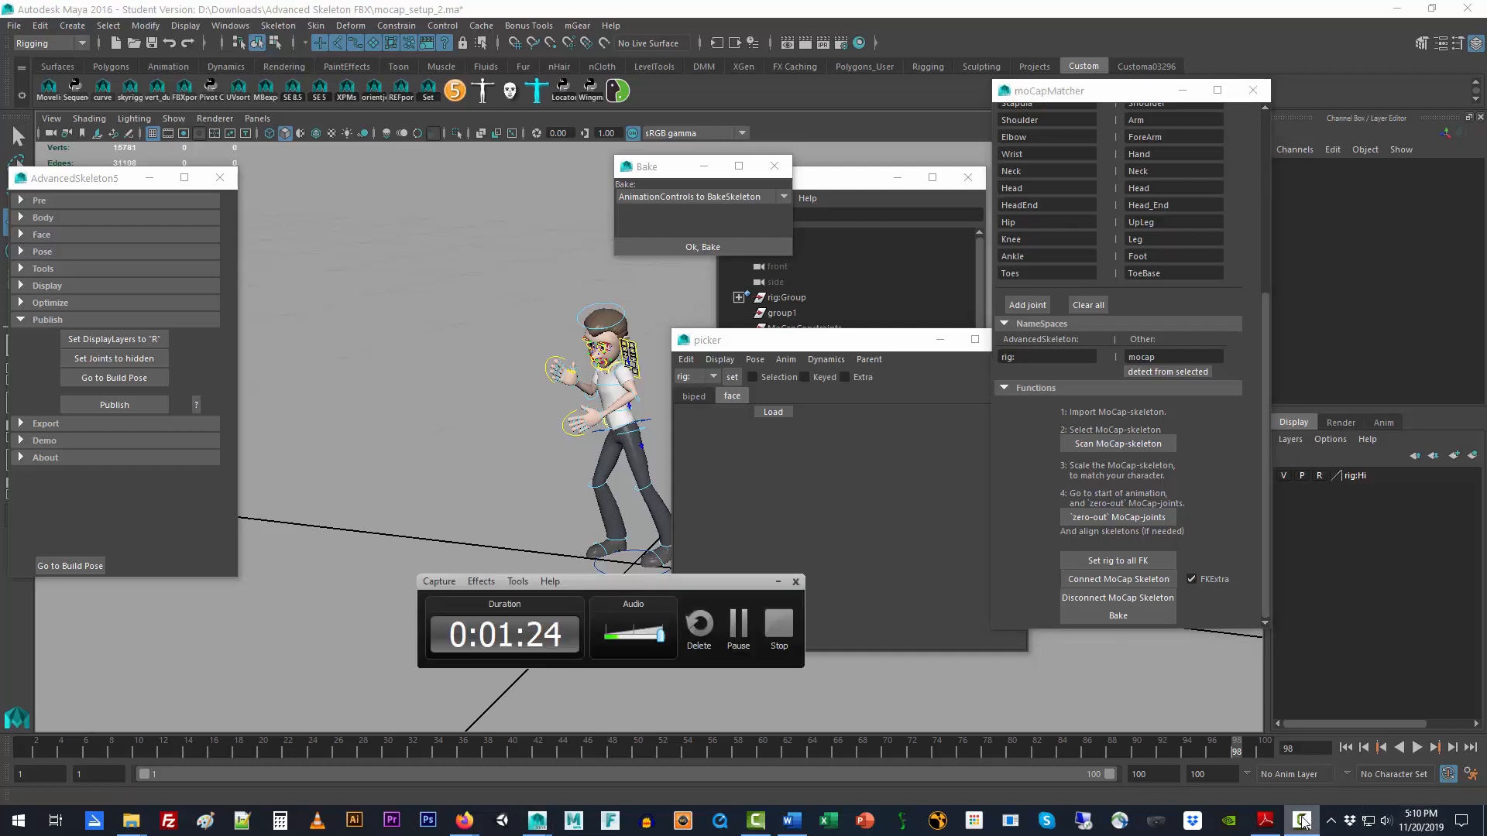
pyautogui.click(777, 582)
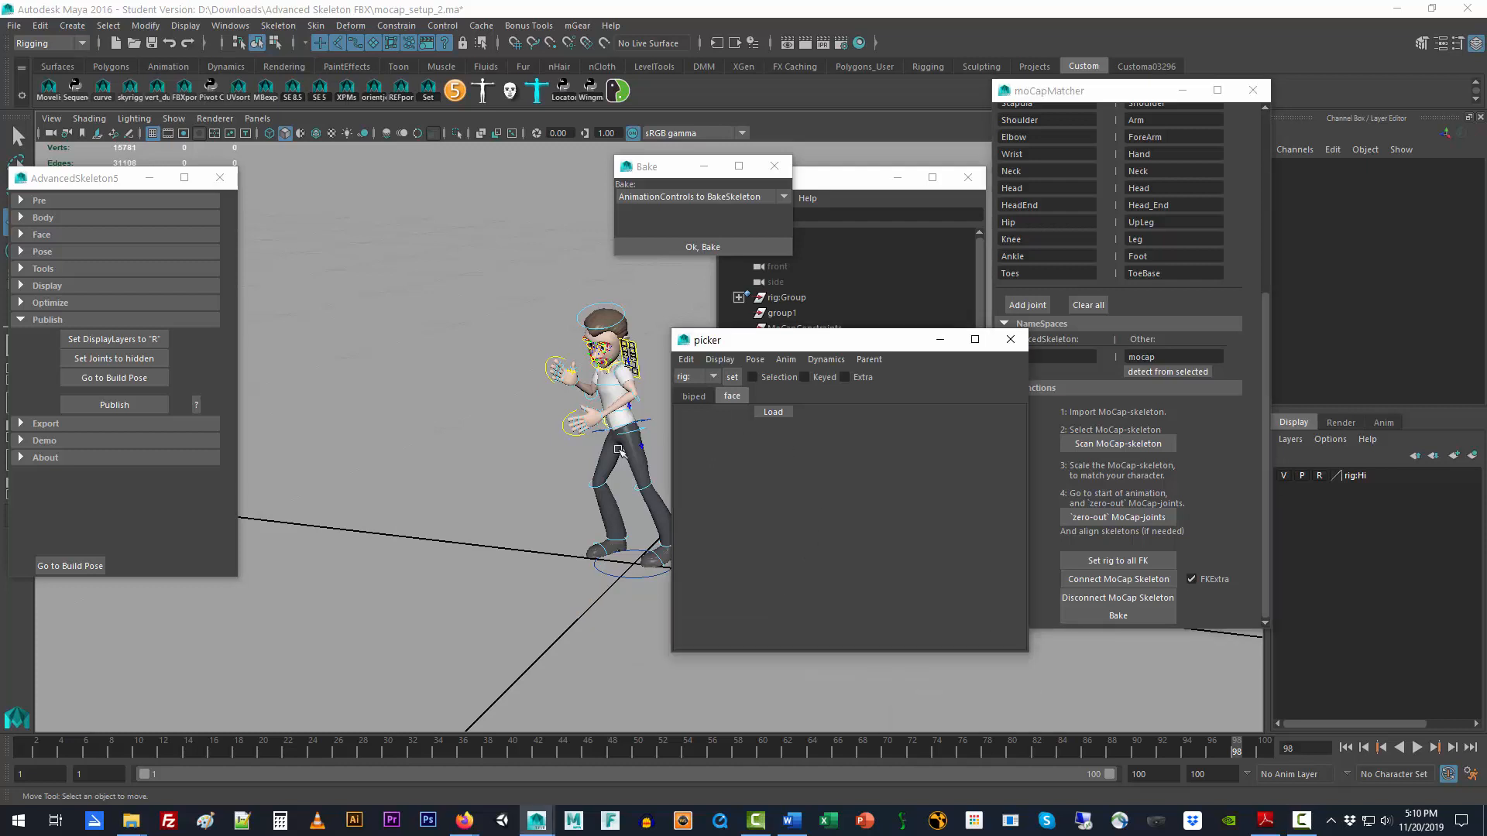
# - Move the picker window farther away from the character rig
pyautogui.moveTo(777, 347); pyautogui.dragTo(829, 333)
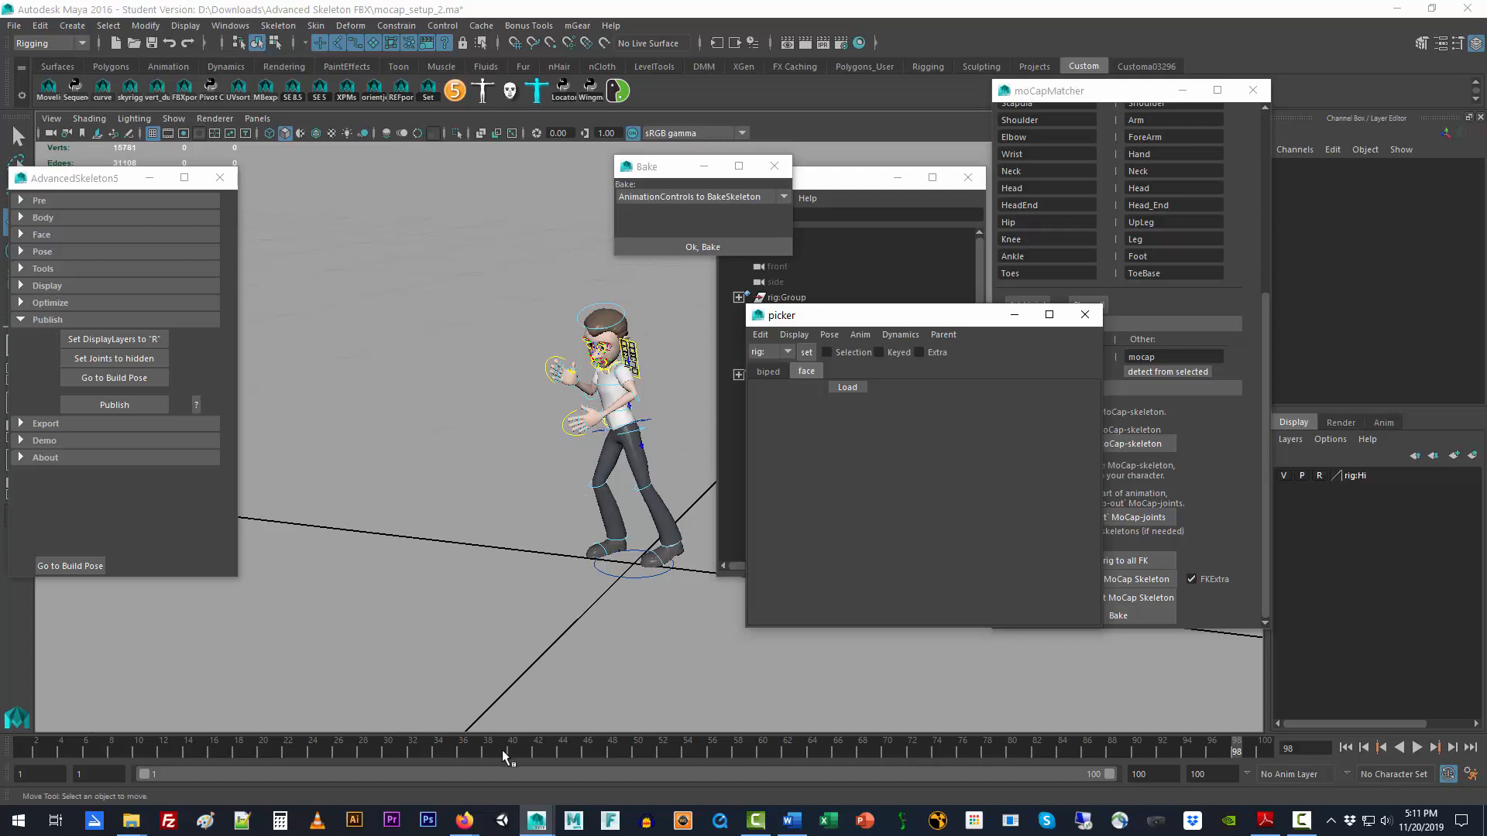
# - Scrub the baked animation to frame 12 and inspect the character's right elbow and right knee FK controls
pyautogui.moveTo(504, 751); pyautogui.dragTo(163, 755)
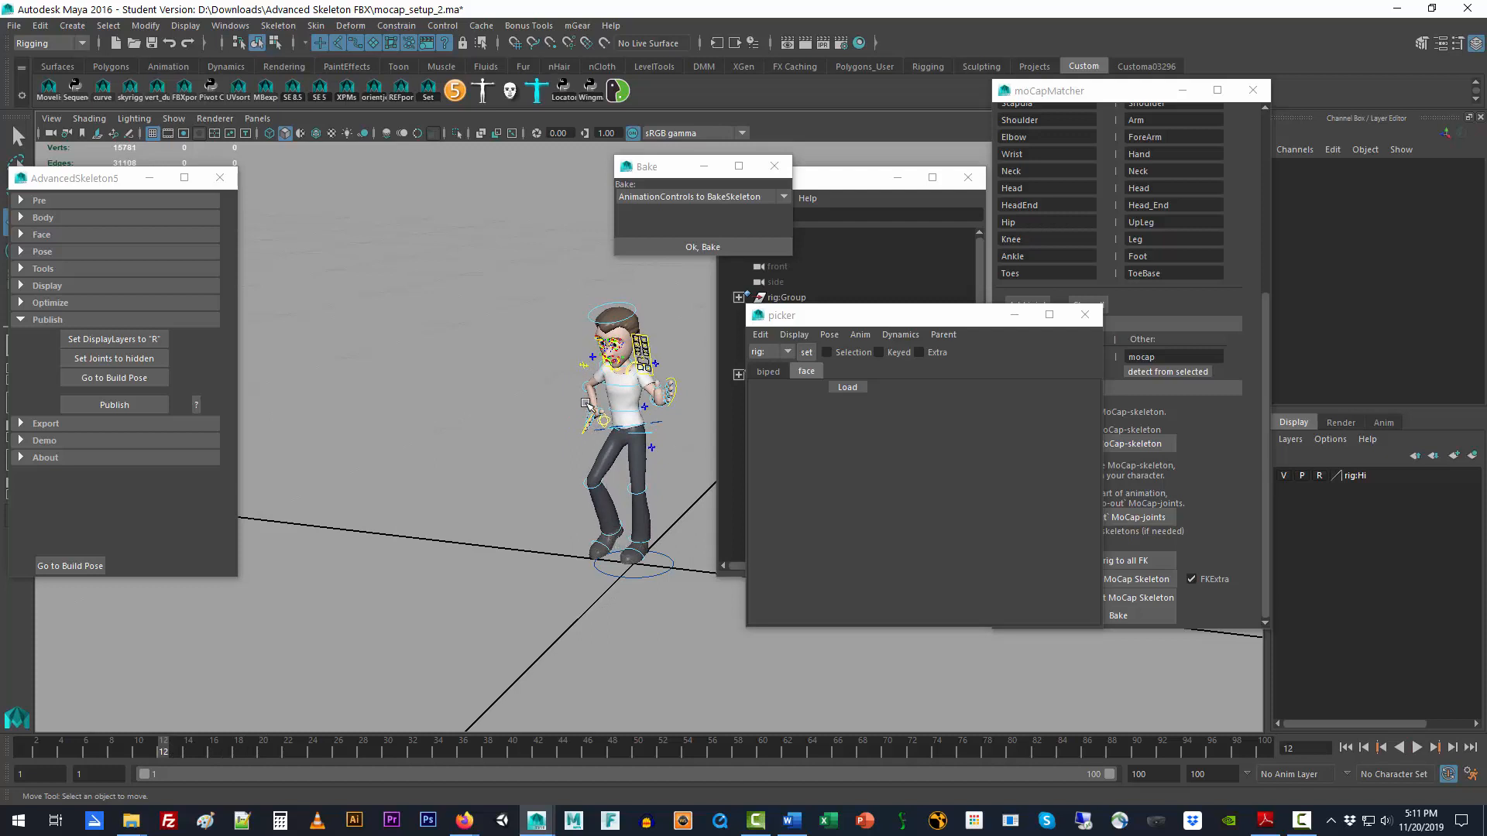
pyautogui.click(582, 387)
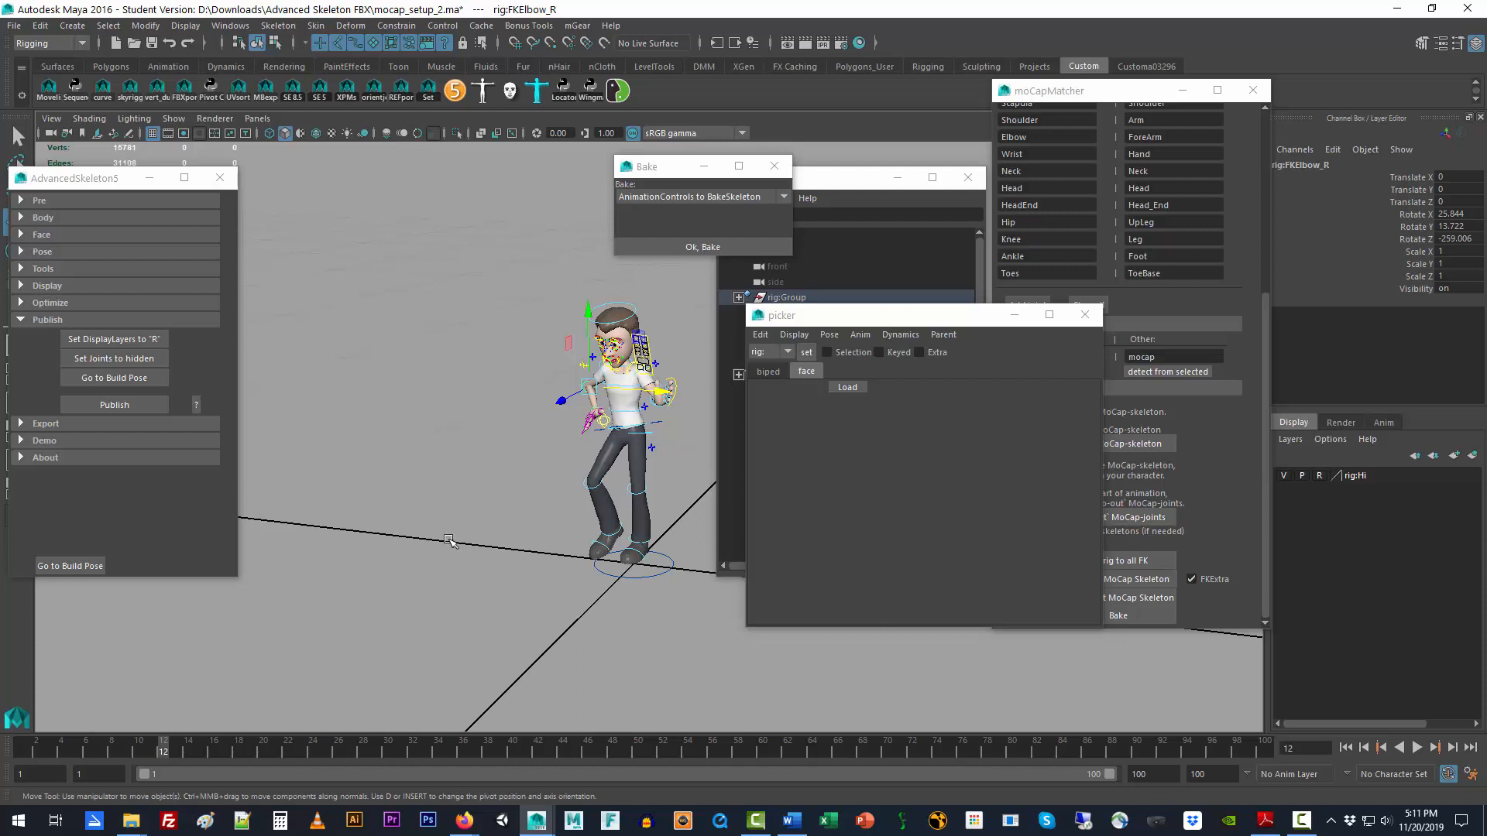
pyautogui.click(574, 486)
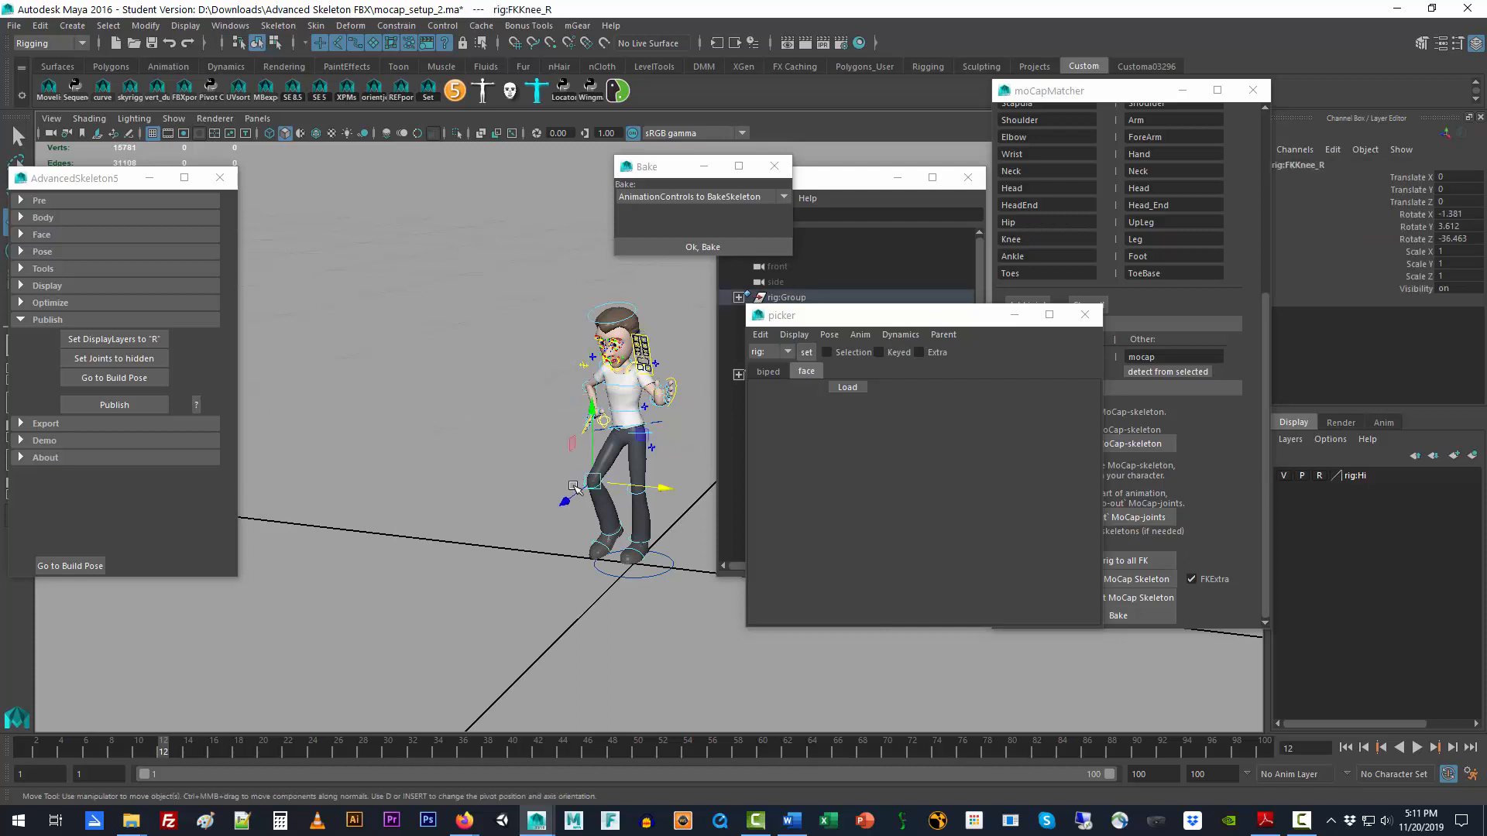
pyautogui.click(517, 474)
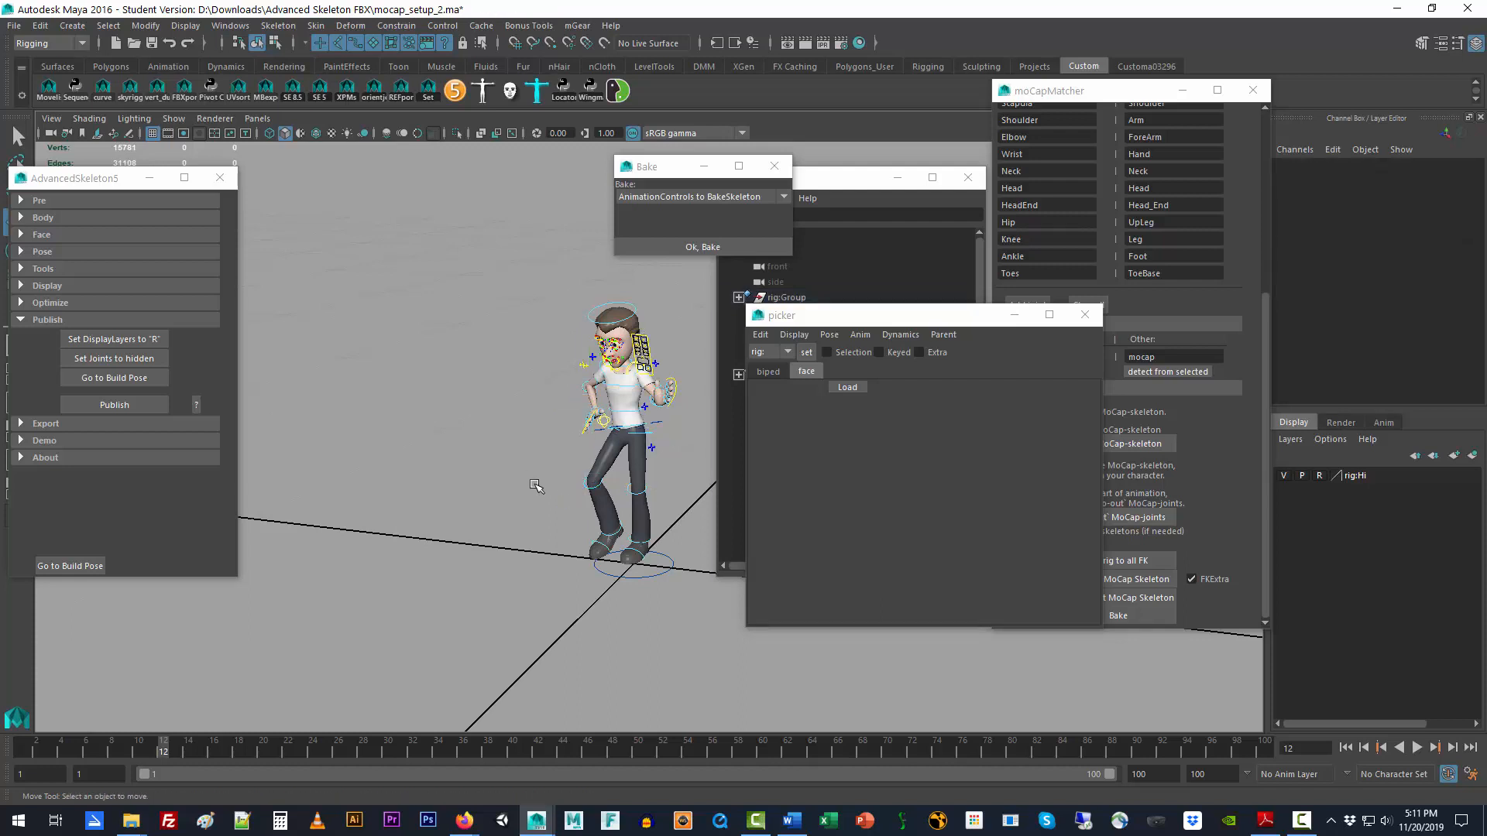
# - Bake the left leg from FK to IK with the FK to IK : Leg_L option from frame 1, and close the picker window
pyautogui.click(714, 197)
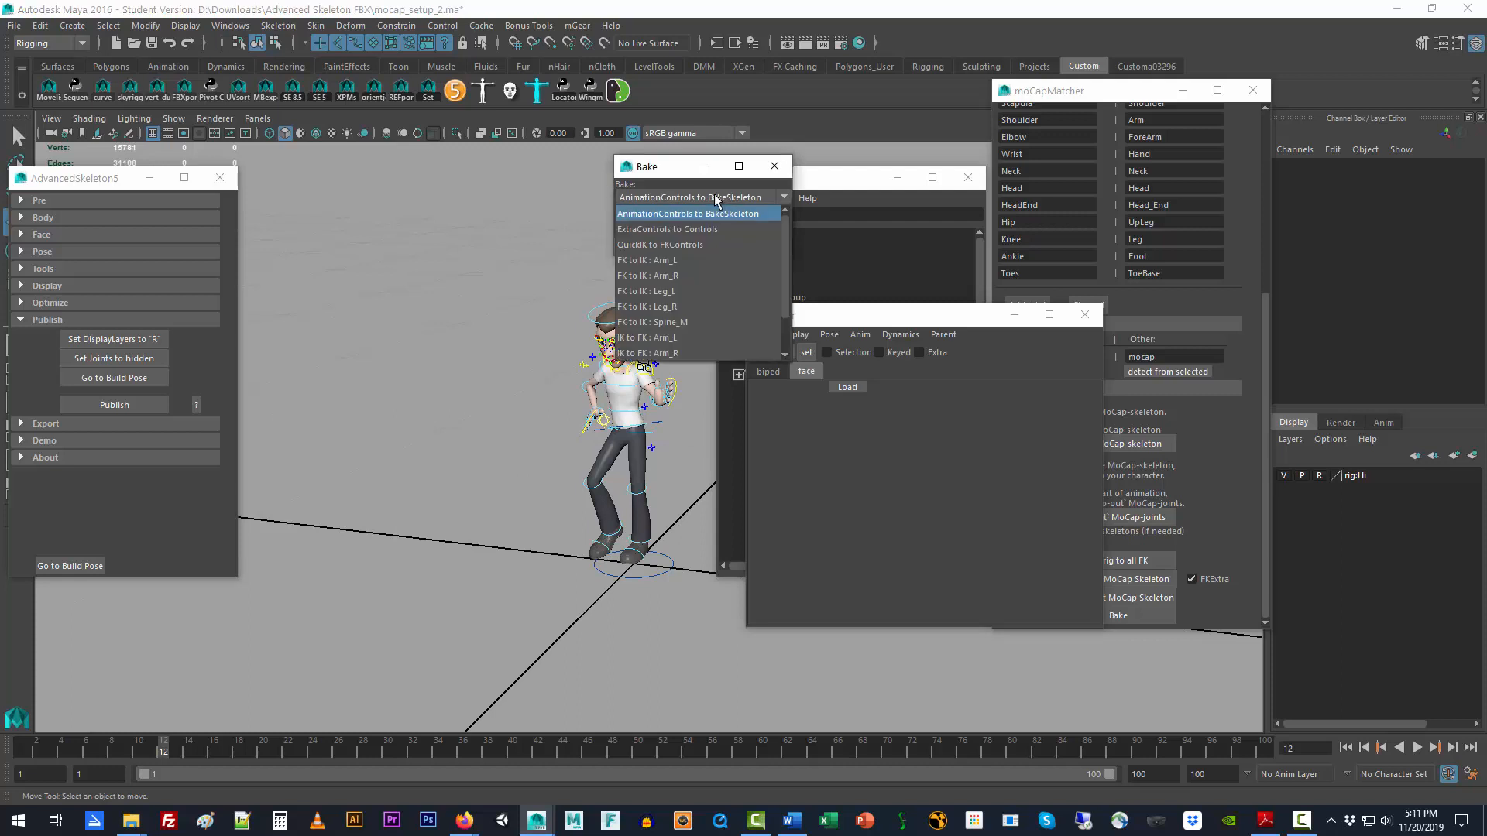
pyautogui.click(694, 291)
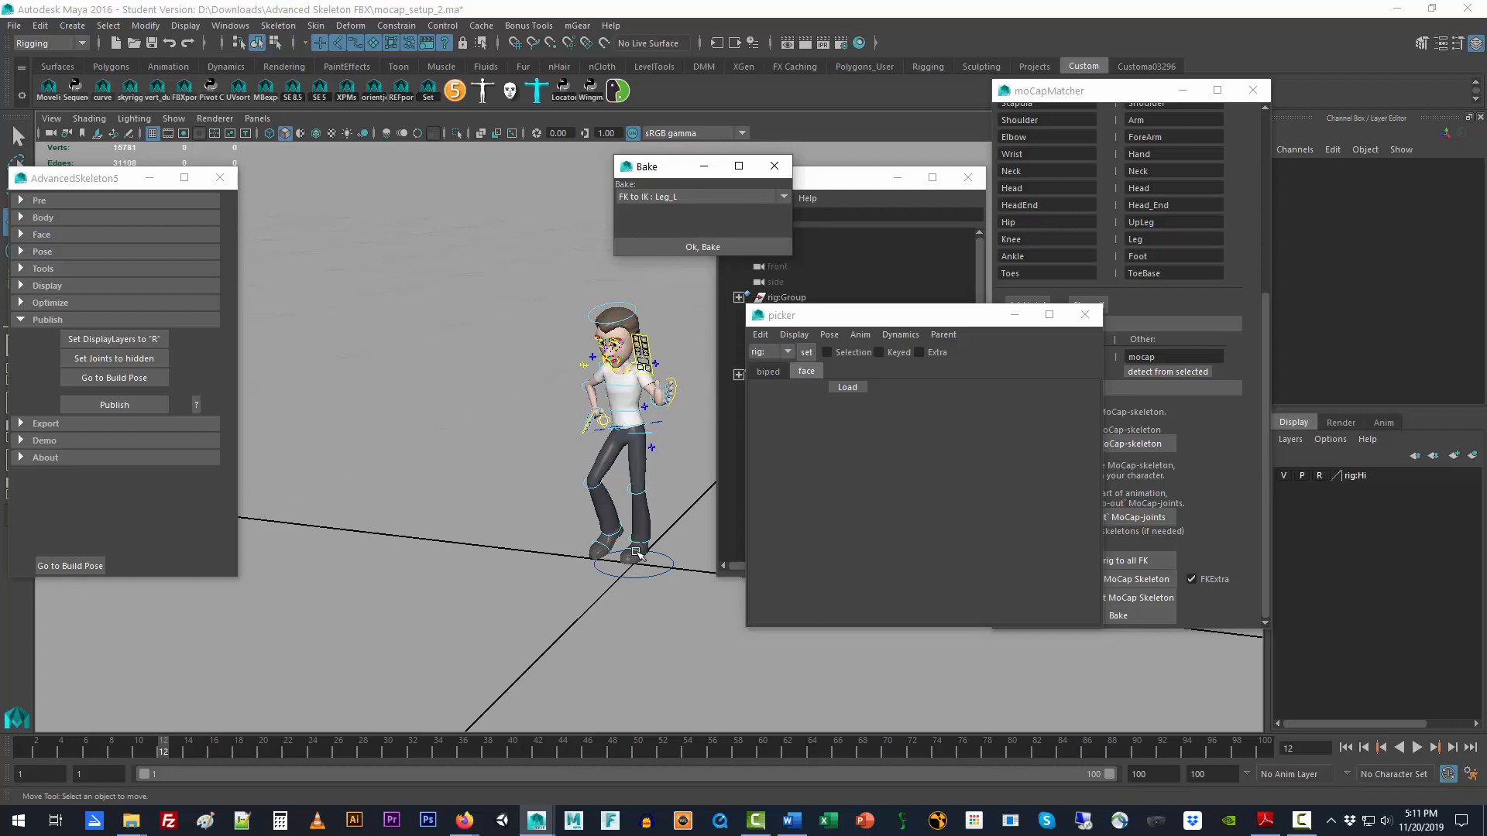
pyautogui.click(23, 749)
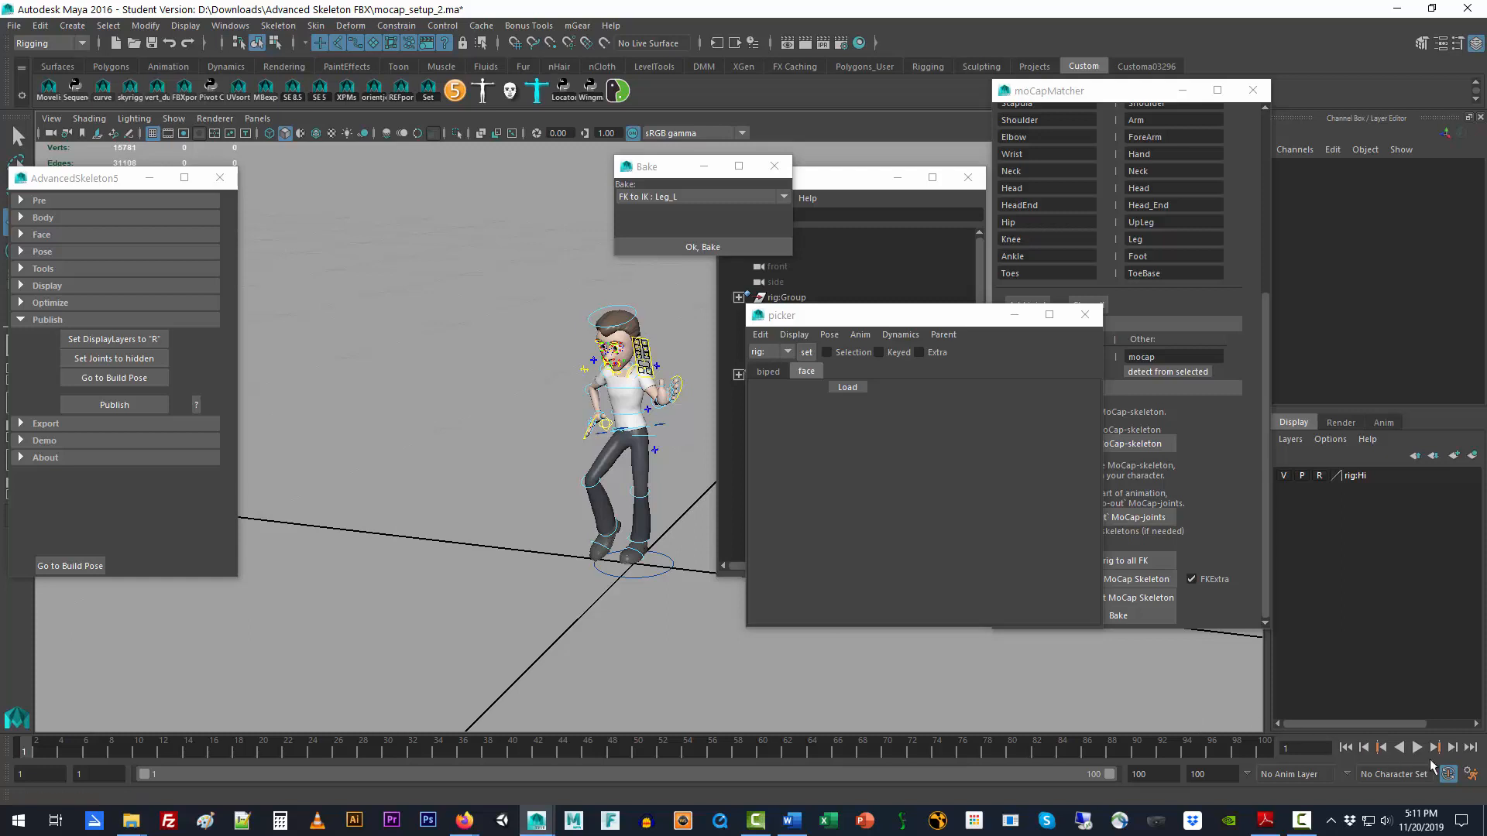
pyautogui.click(709, 246)
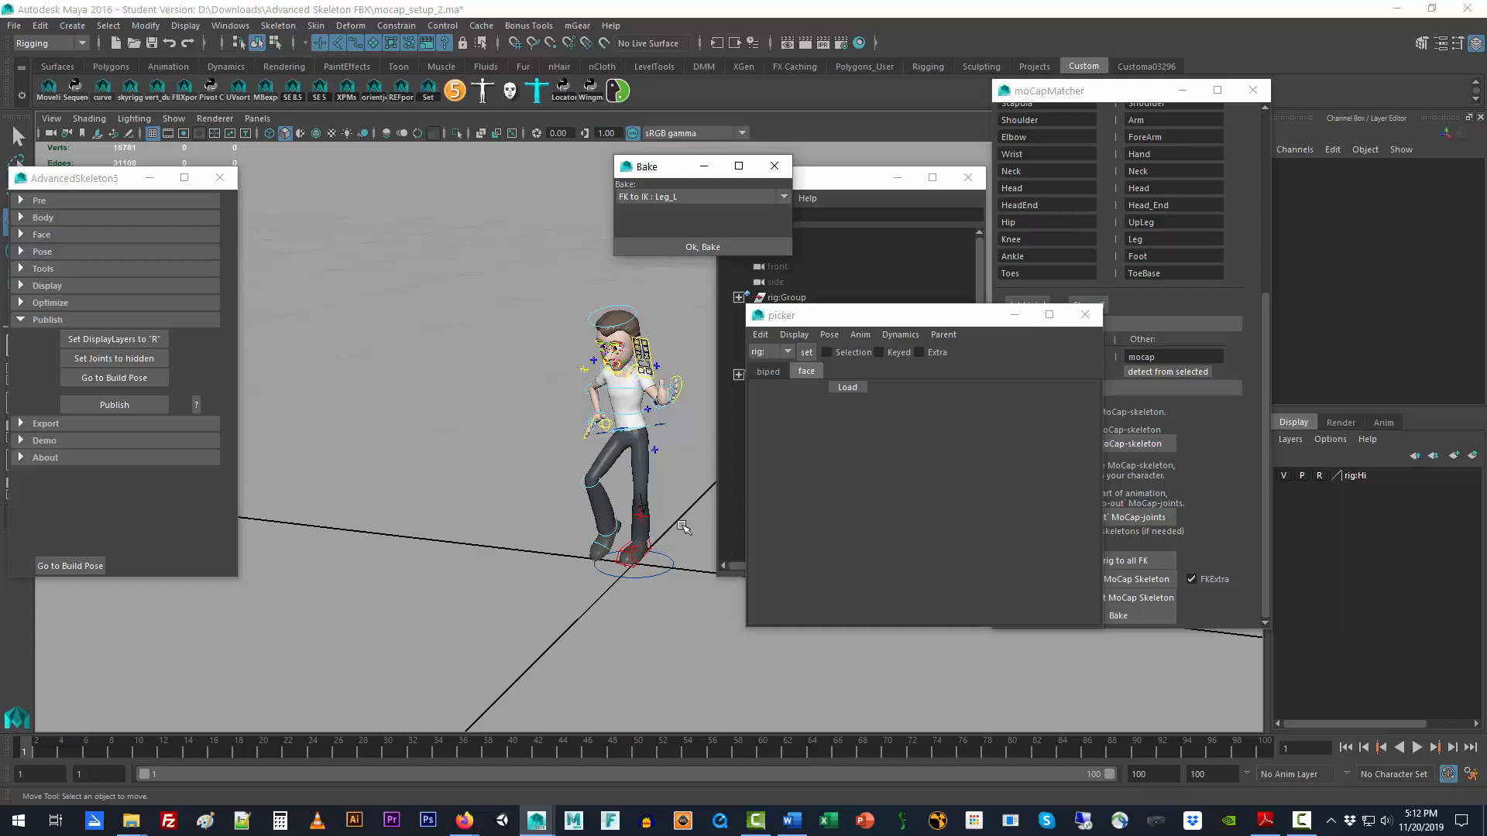
pyautogui.click(1085, 315)
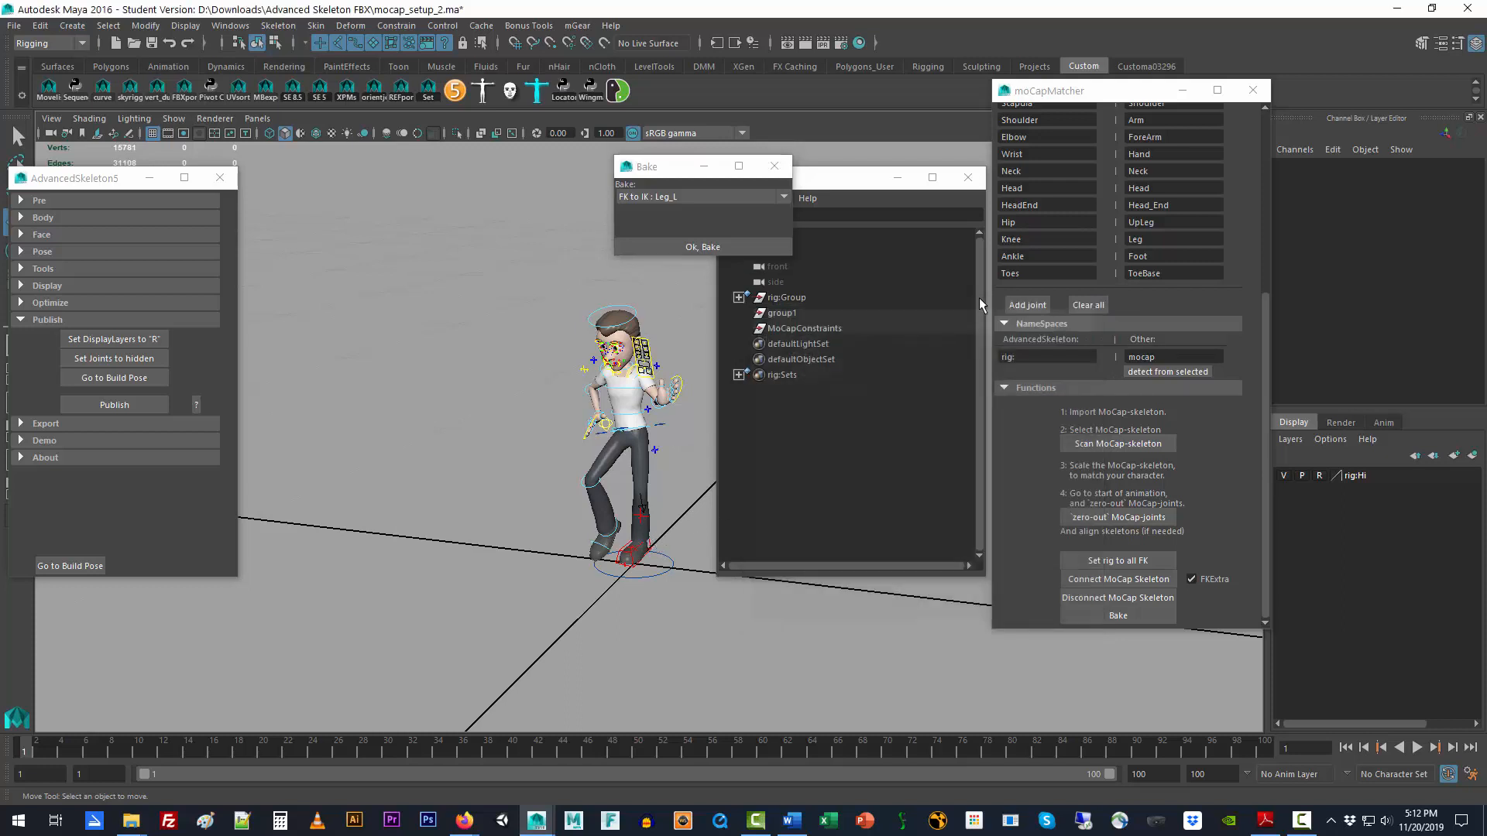
# - Review the available bake conversions and examine the character's left leg IK controls up close from the front
pyautogui.click(673, 199)
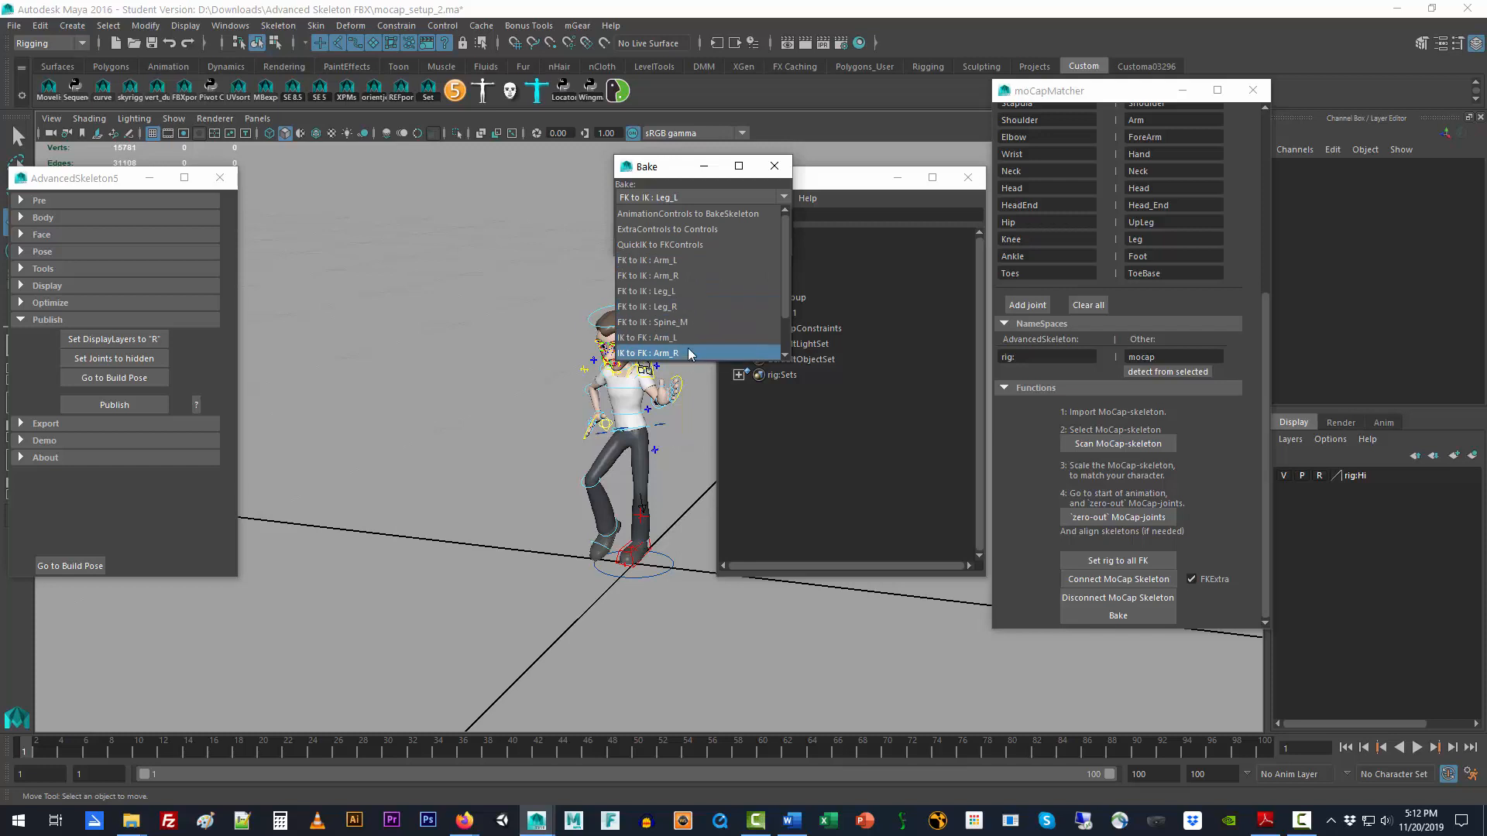
pyautogui.click(534, 217)
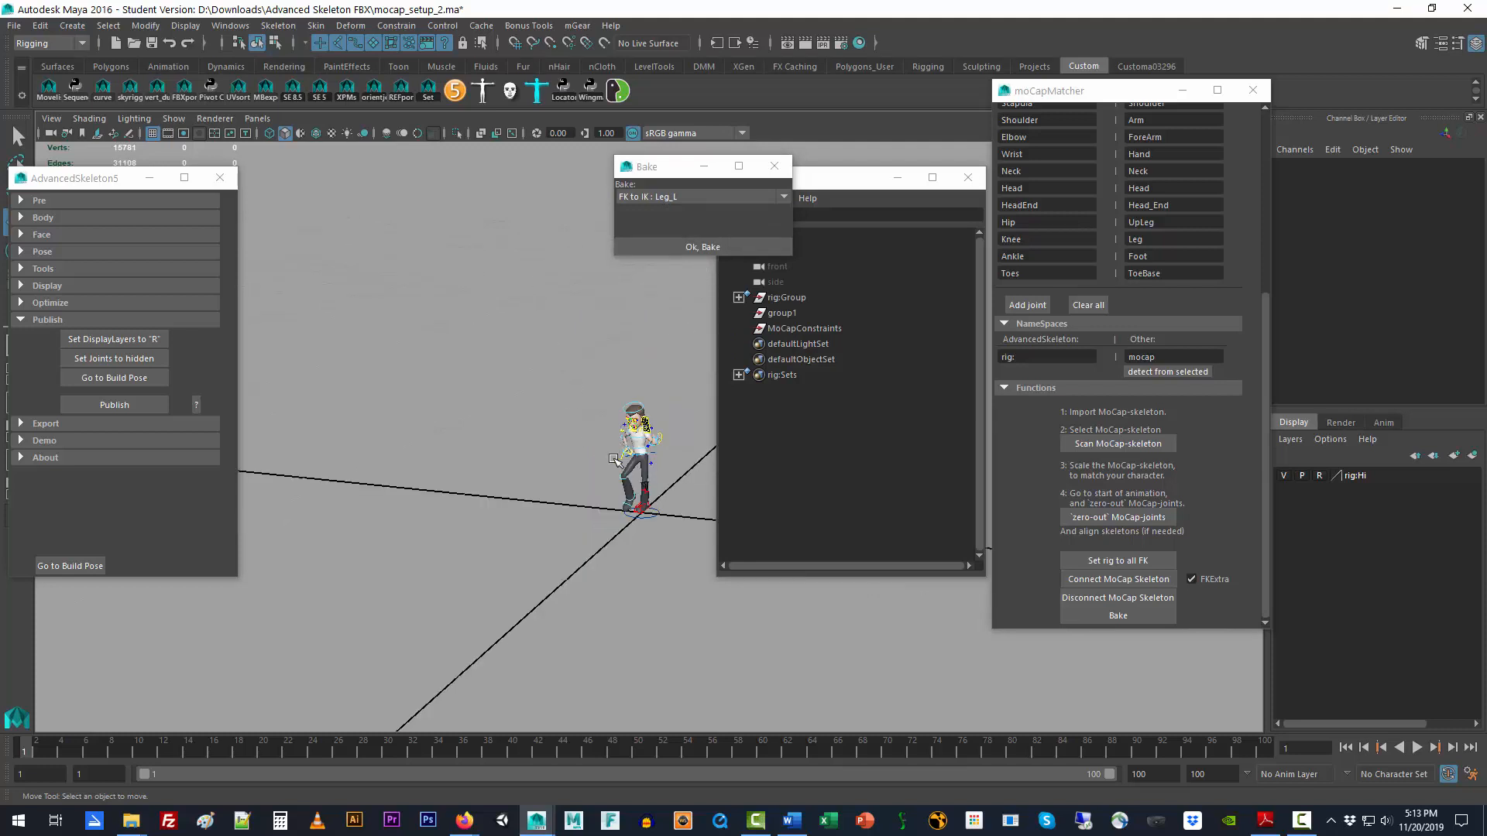
pyautogui.scroll(3, 616, 457)
pyautogui.scroll(2, 613, 459)
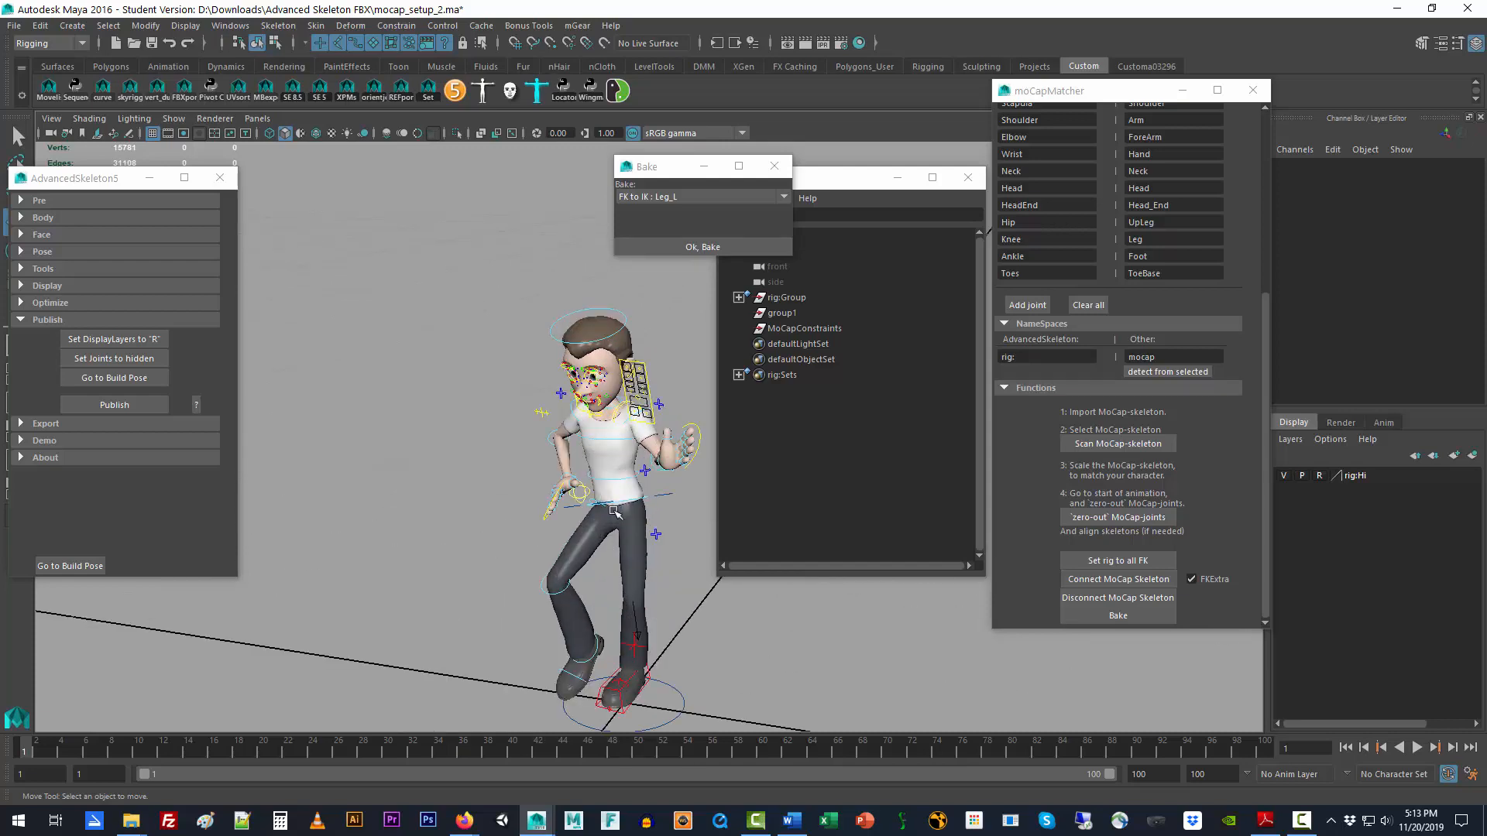
pyautogui.press('alt')
pyautogui.scroll(2, 610, 554)
pyautogui.keyDown('alt'); pyautogui.moveTo(609, 567); pyautogui.dragTo(478, 484, button='middle'); pyautogui.keyUp('alt')
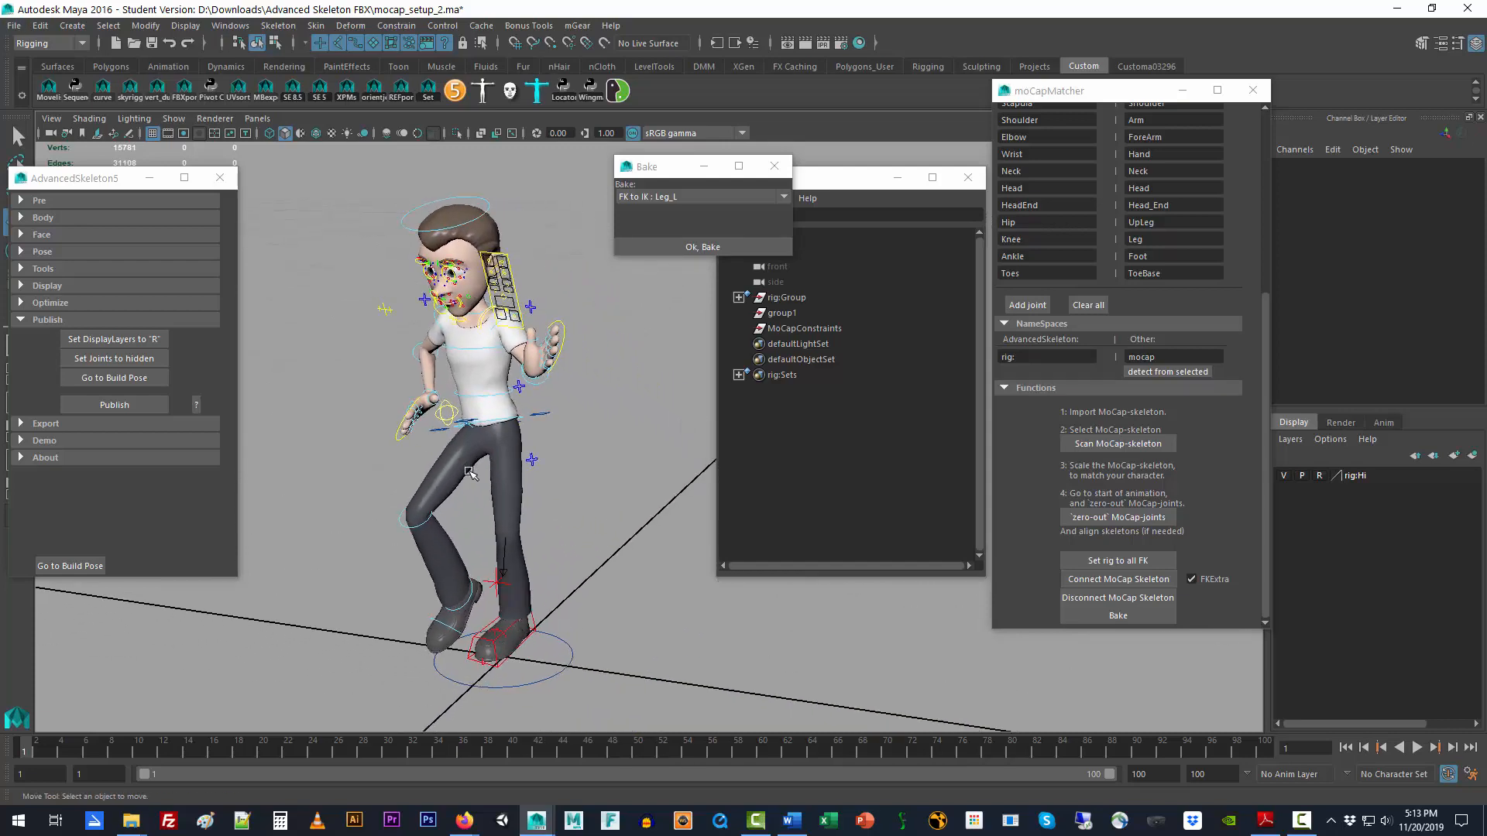
pyautogui.keyDown('alt'); pyautogui.moveTo(478, 484); pyautogui.dragTo(521, 468); pyautogui.keyUp('alt')
# - Set the bake type to AnimationControls to BakeSkeleton and close the Bake window
pyautogui.click(695, 198)
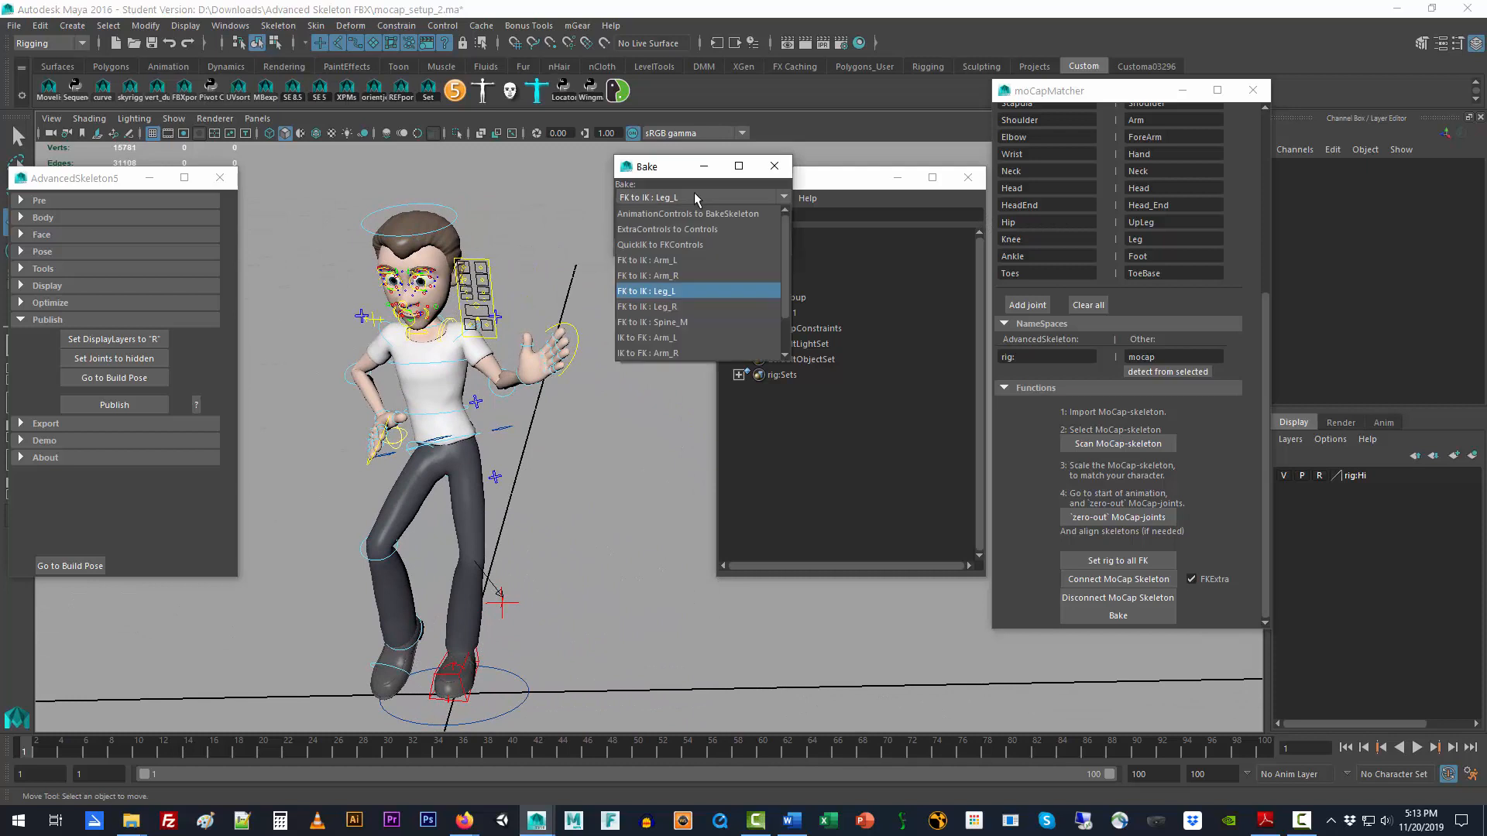
pyautogui.click(707, 215)
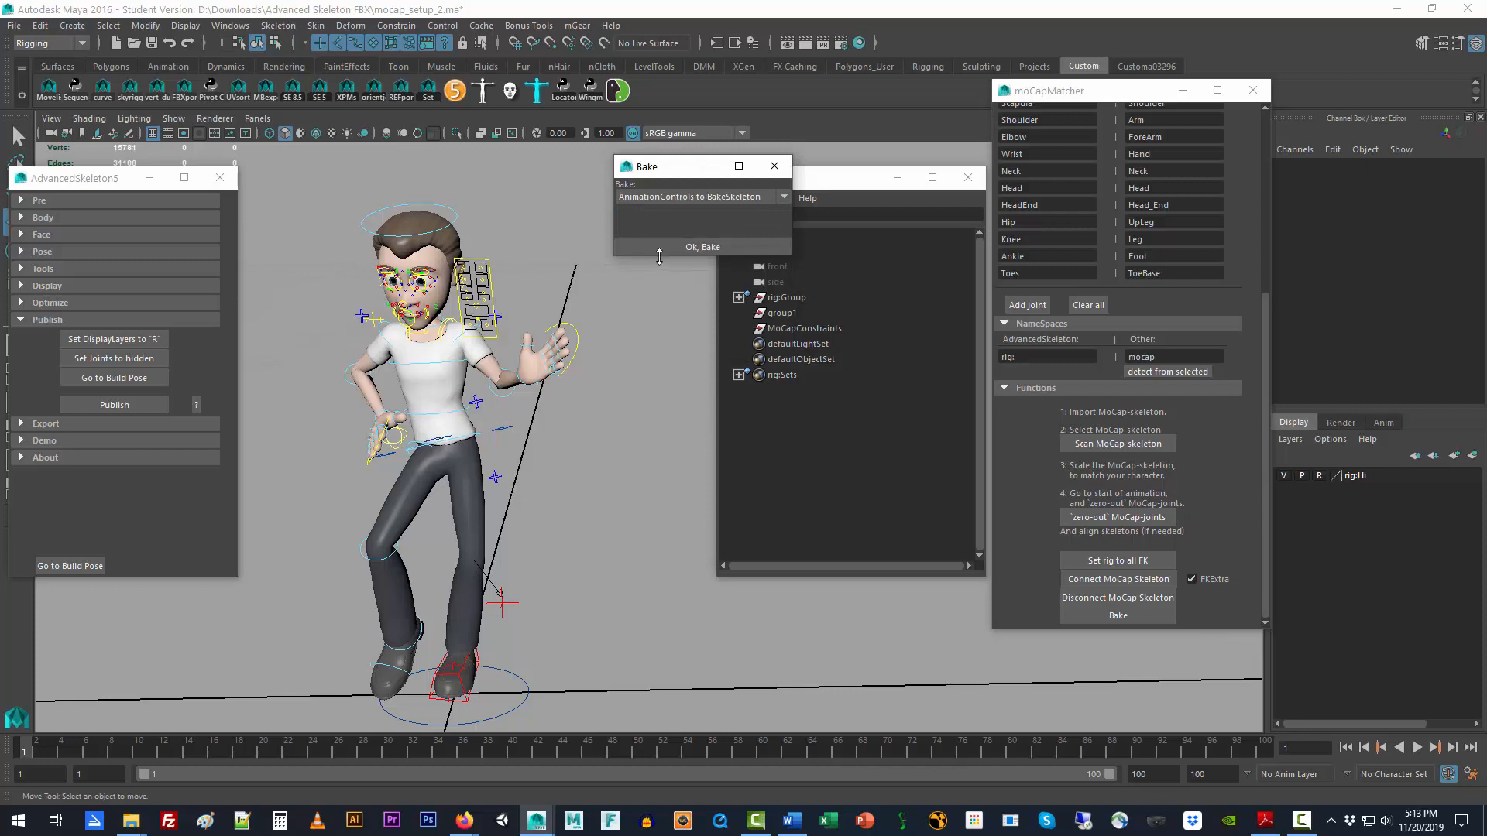
pyautogui.click(649, 198)
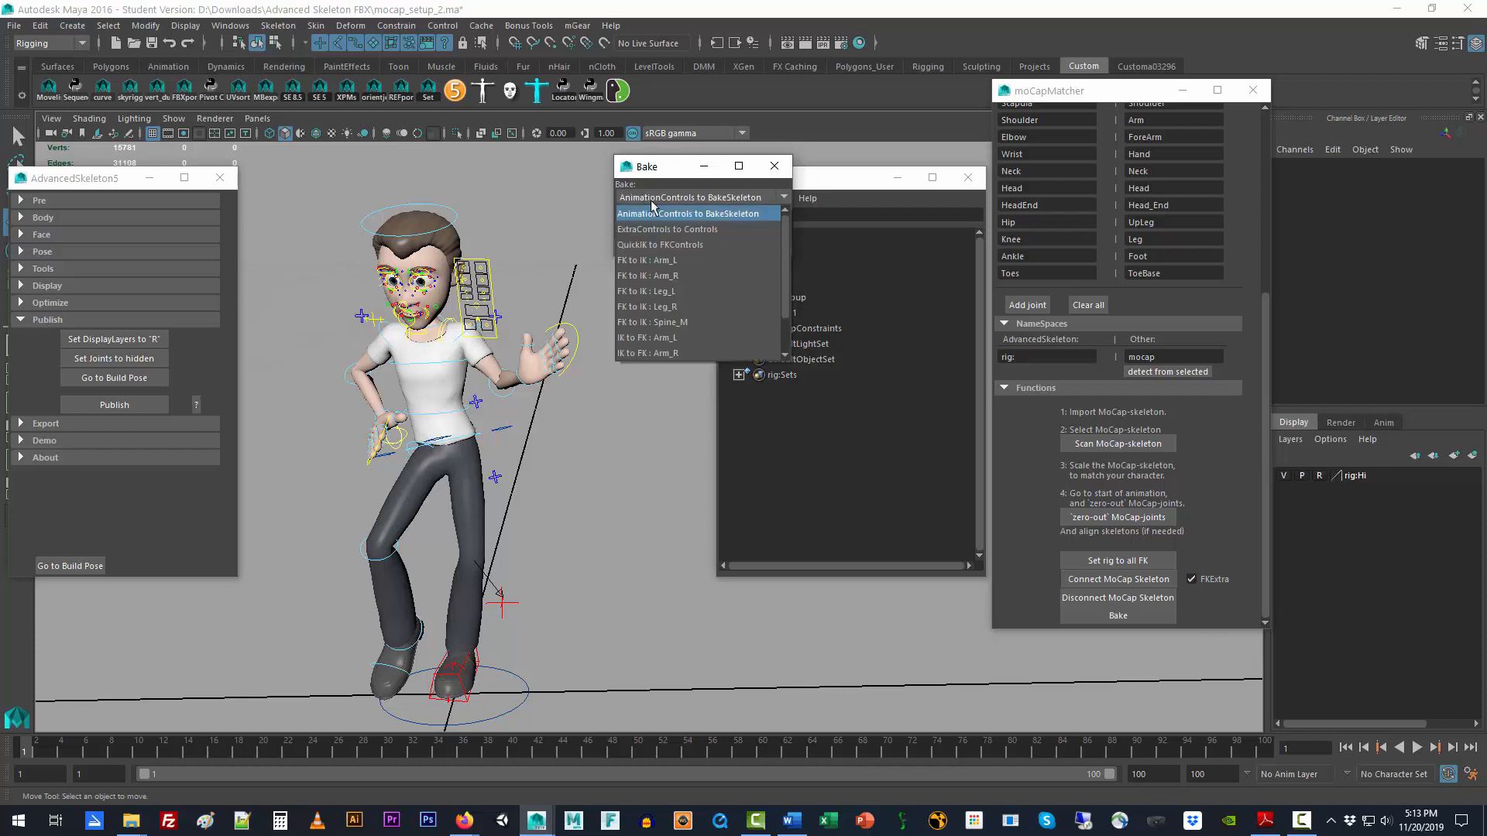
pyautogui.click(708, 214)
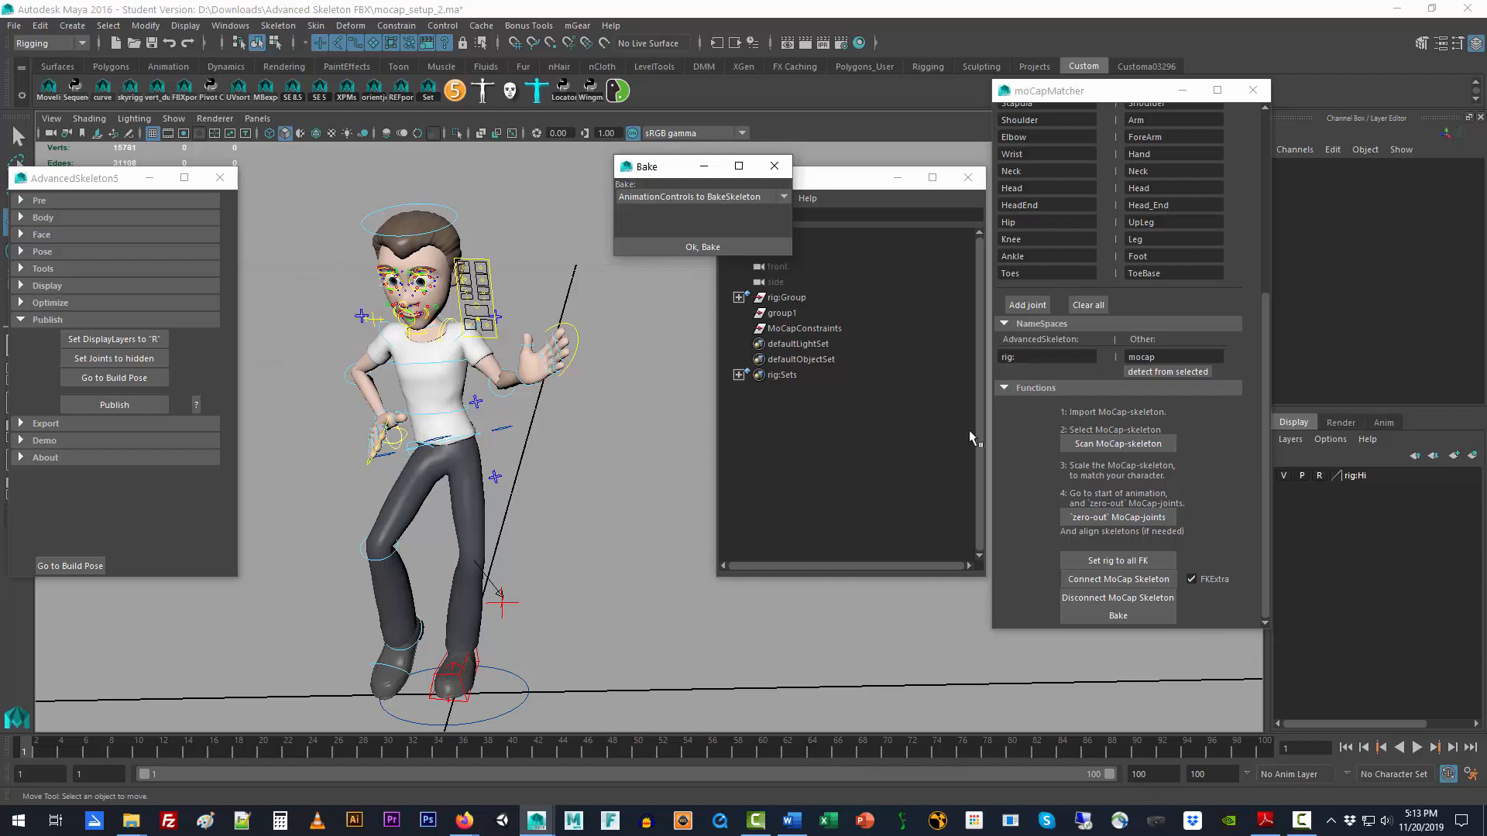
pyautogui.click(1116, 616)
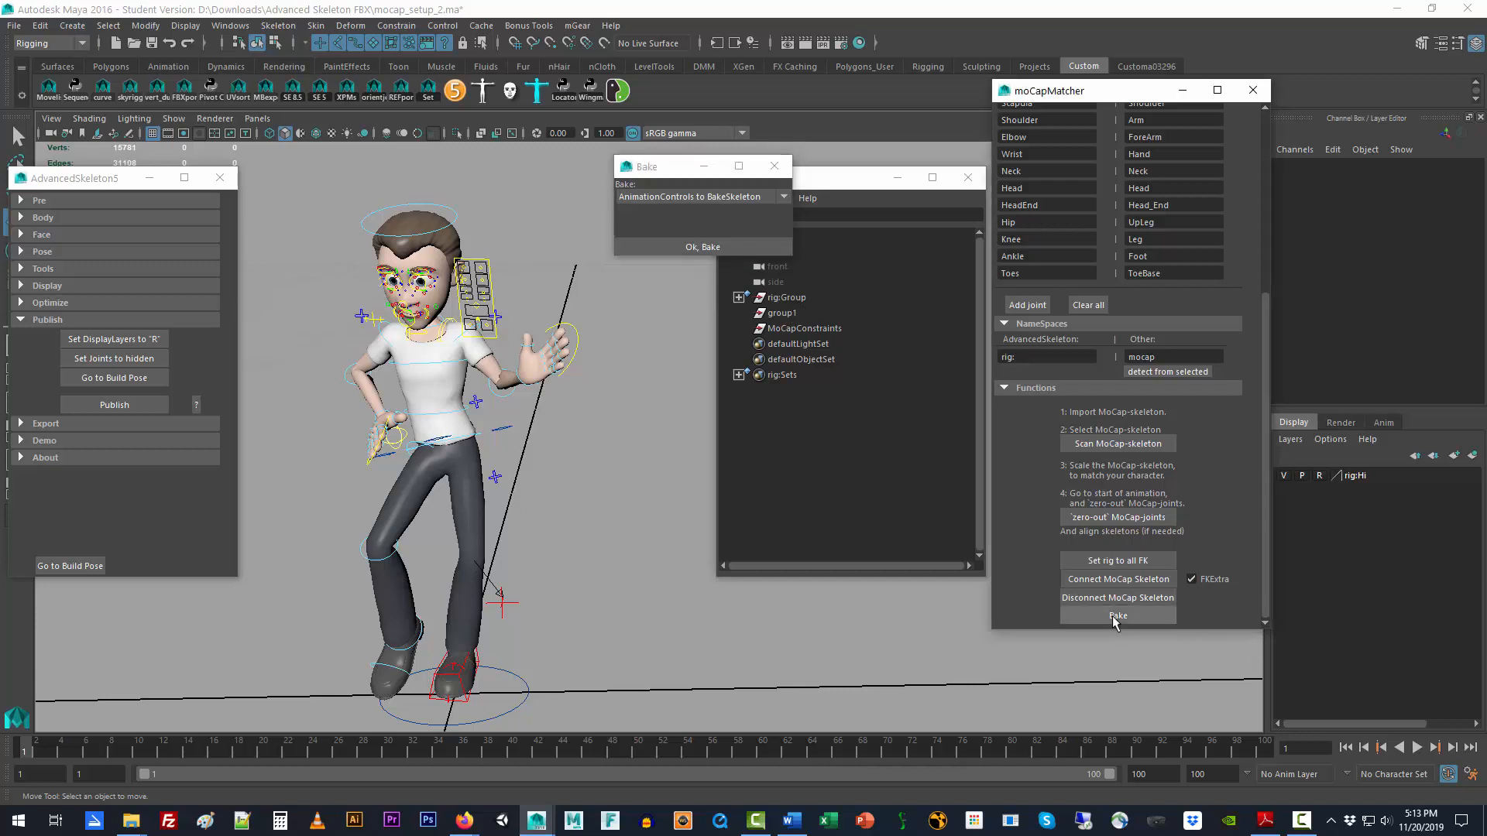
pyautogui.click(774, 166)
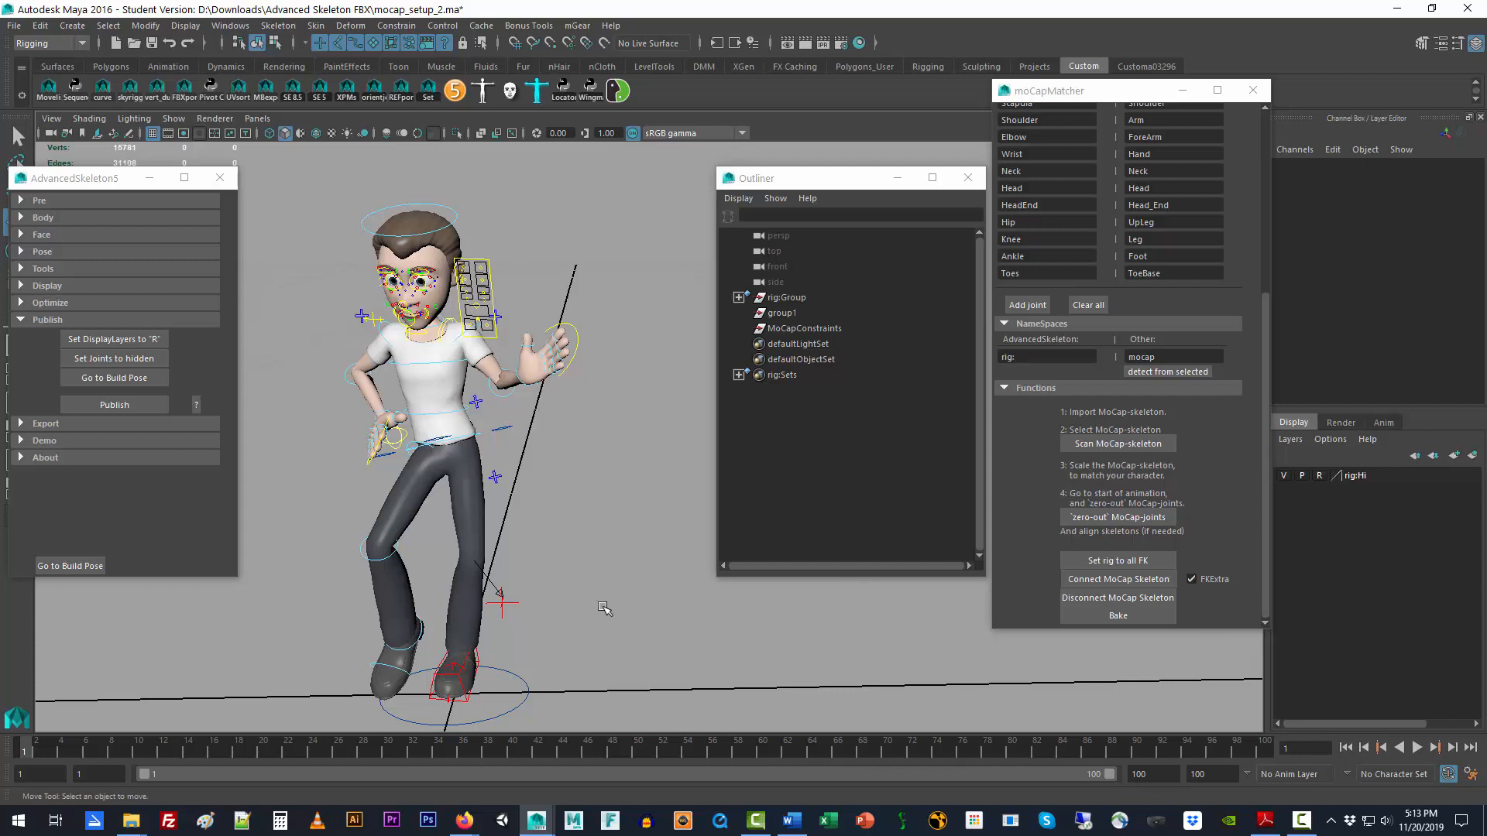
pyautogui.click(1301, 820)
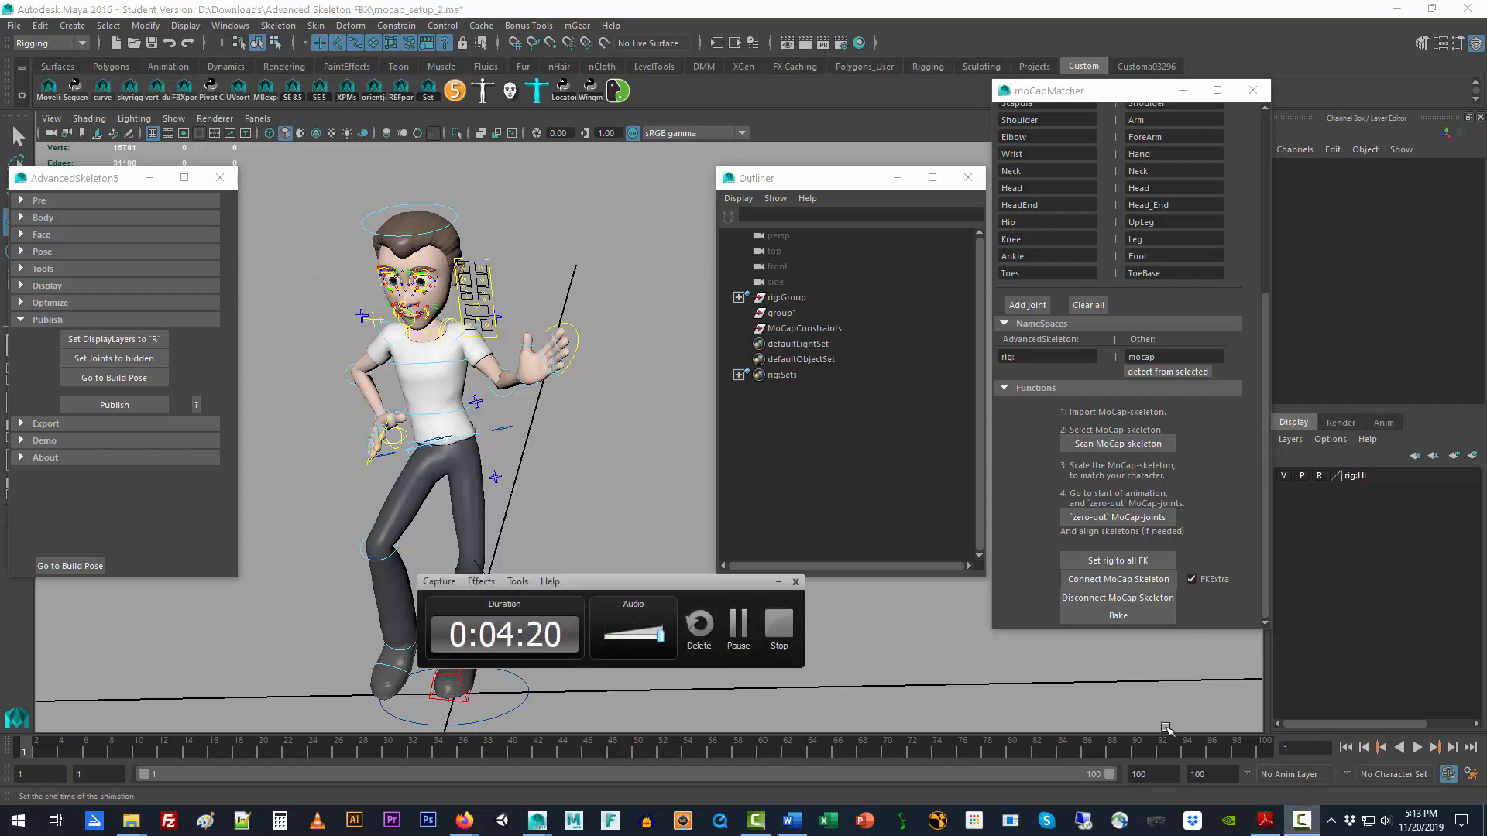